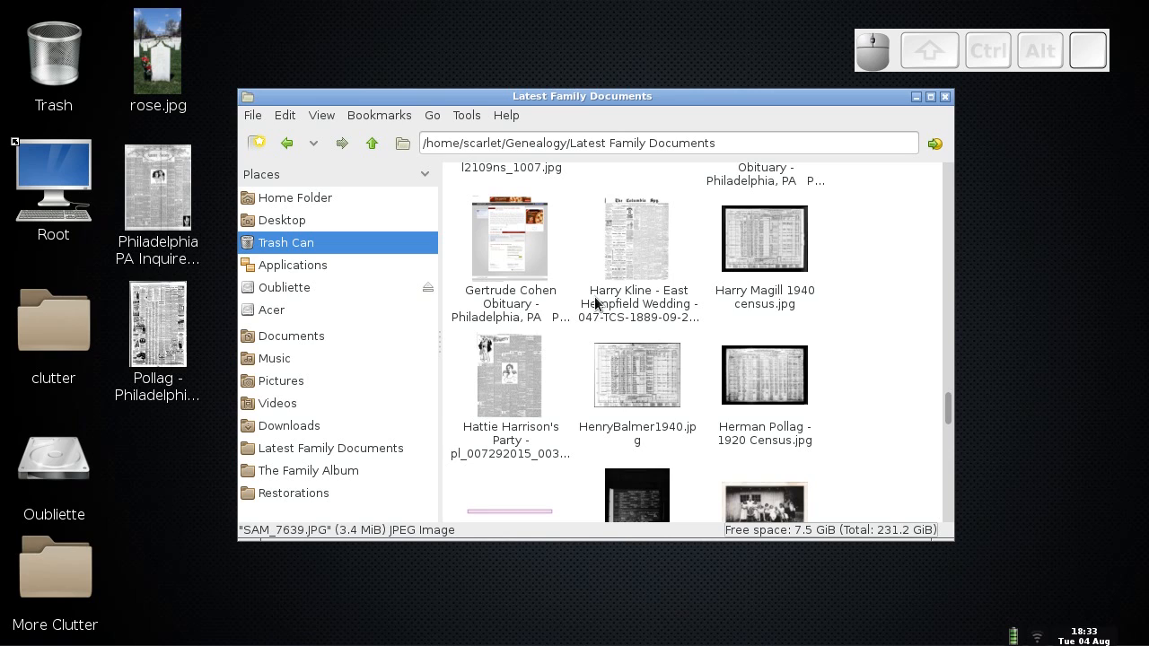
# Step: Open the newspaper-page PDF pl_007292015_0033_56816_974 in qpdfview
pyautogui.rightClick(510, 398)
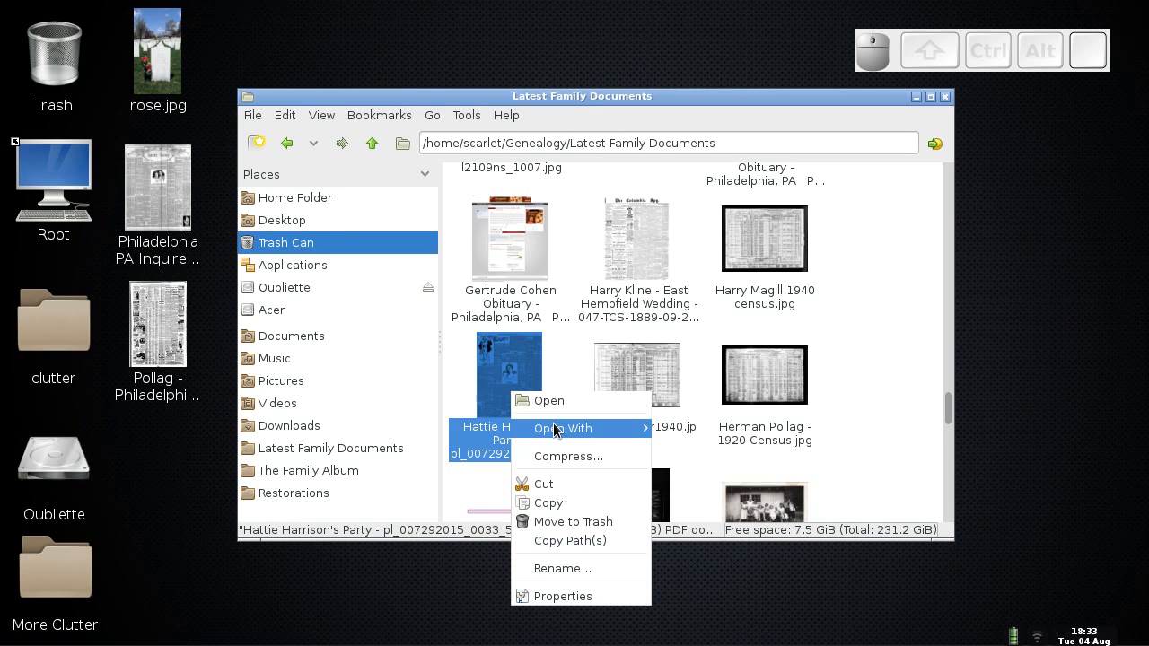
pyautogui.moveTo(555, 430)
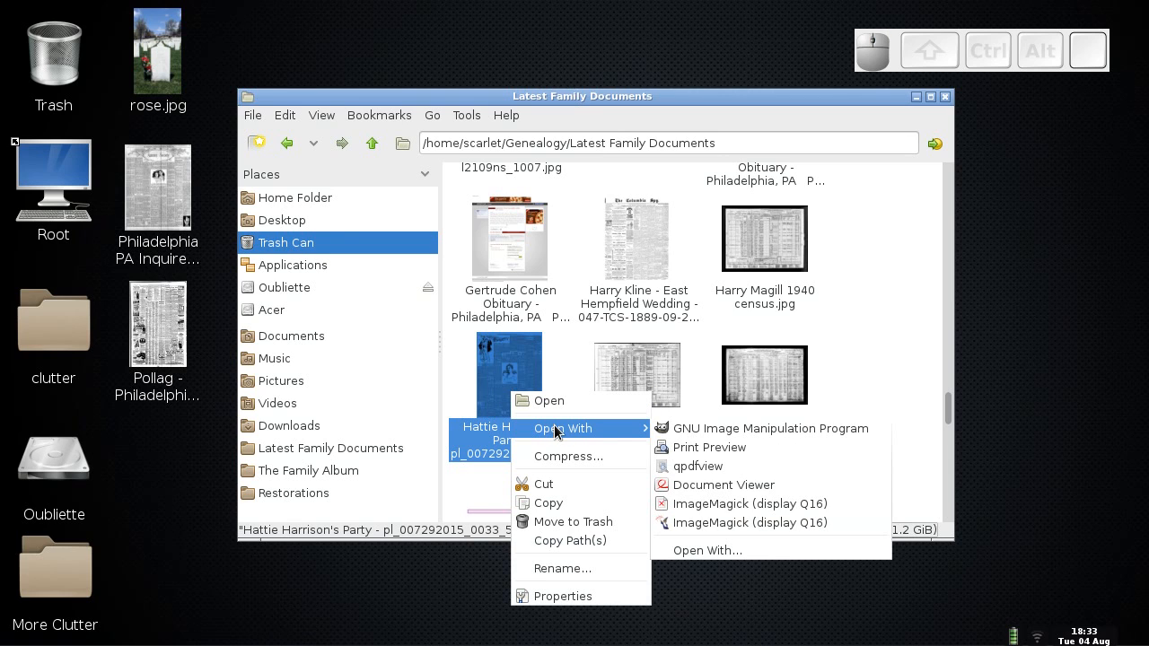
pyautogui.click(700, 468)
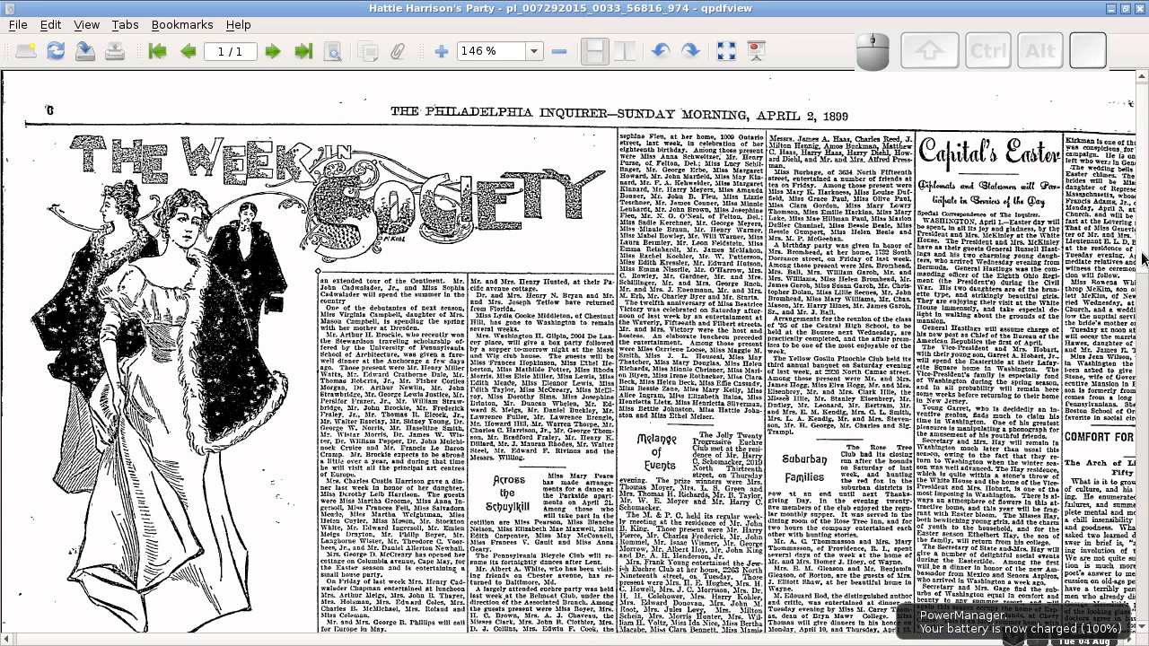
# Step: Examine the newspaper page from its masthead down to the foot of the society columns
pyautogui.moveTo(1144, 240); pyautogui.dragTo(1143, 280)
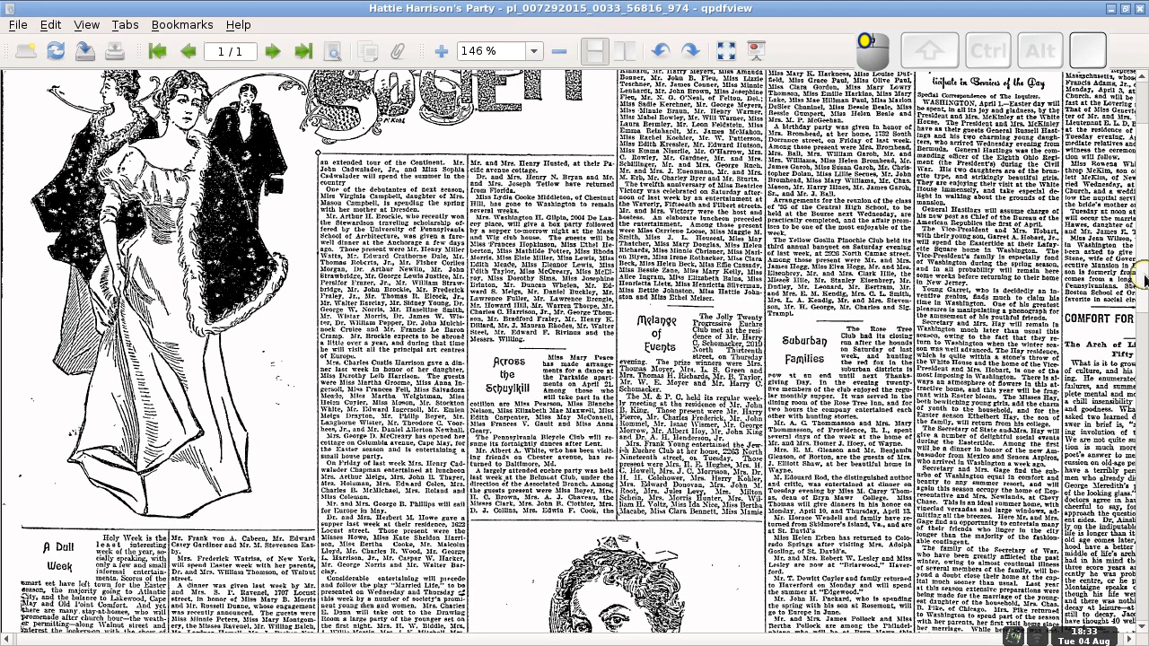
pyautogui.moveTo(1144, 286); pyautogui.dragTo(1144, 316)
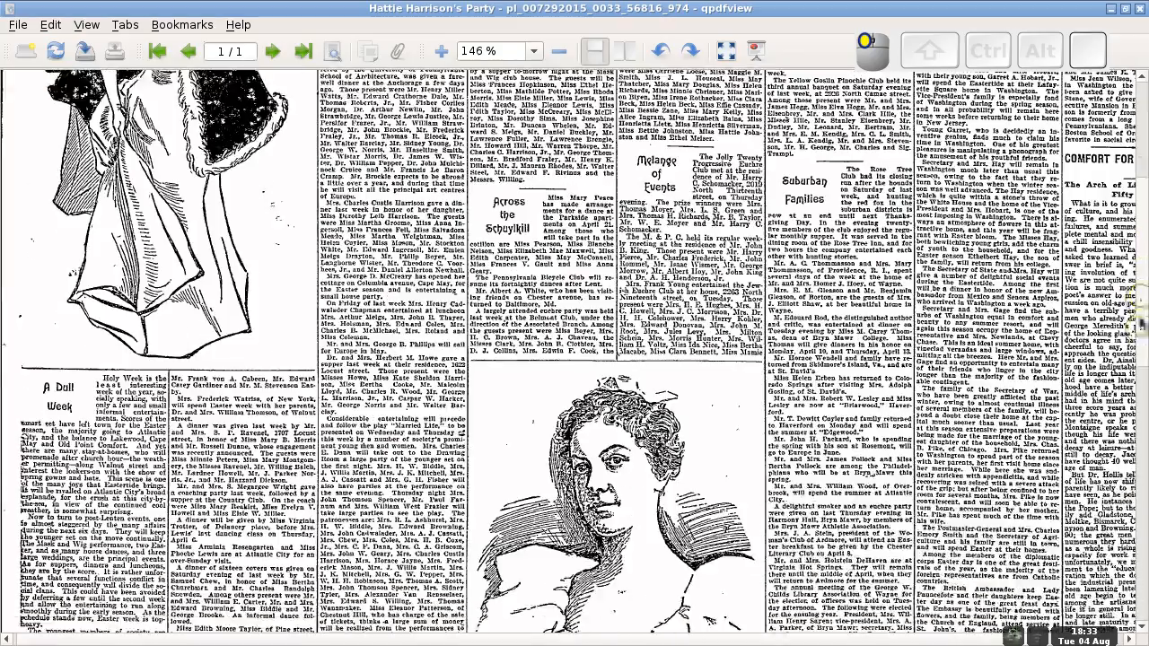
pyautogui.moveTo(1144, 269); pyautogui.dragTo(1142, 169)
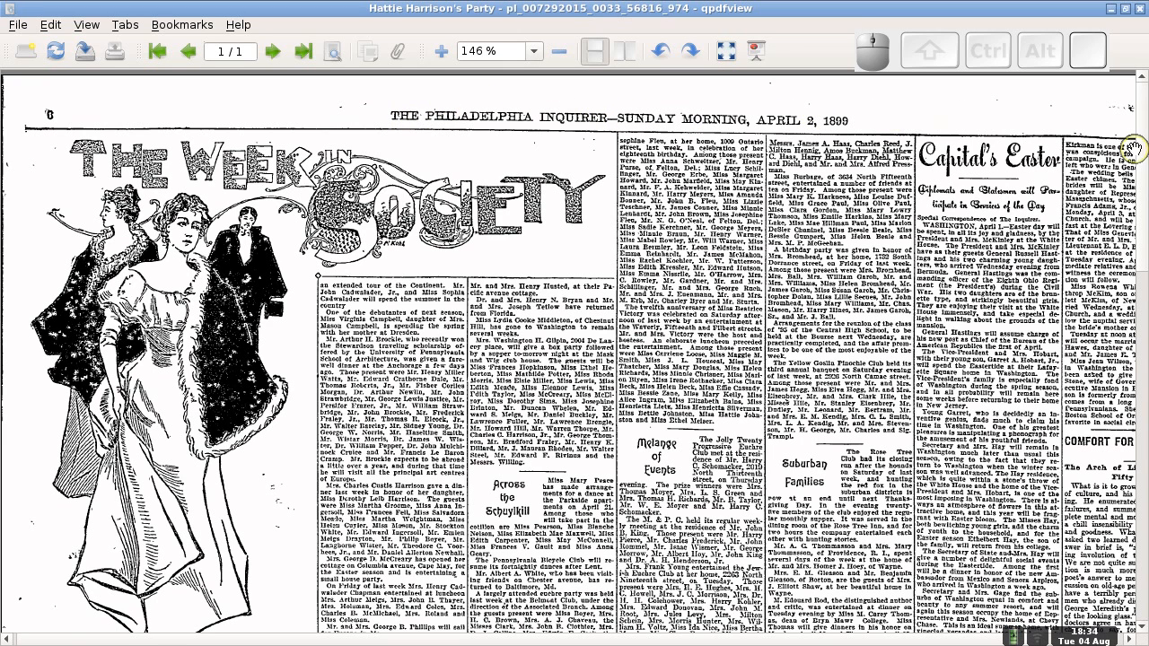
pyautogui.moveTo(1143, 191)
pyautogui.mouseDown()
pyautogui.moveTo(1145, 243)
pyautogui.moveTo(1142, 187)
pyautogui.mouseUp()
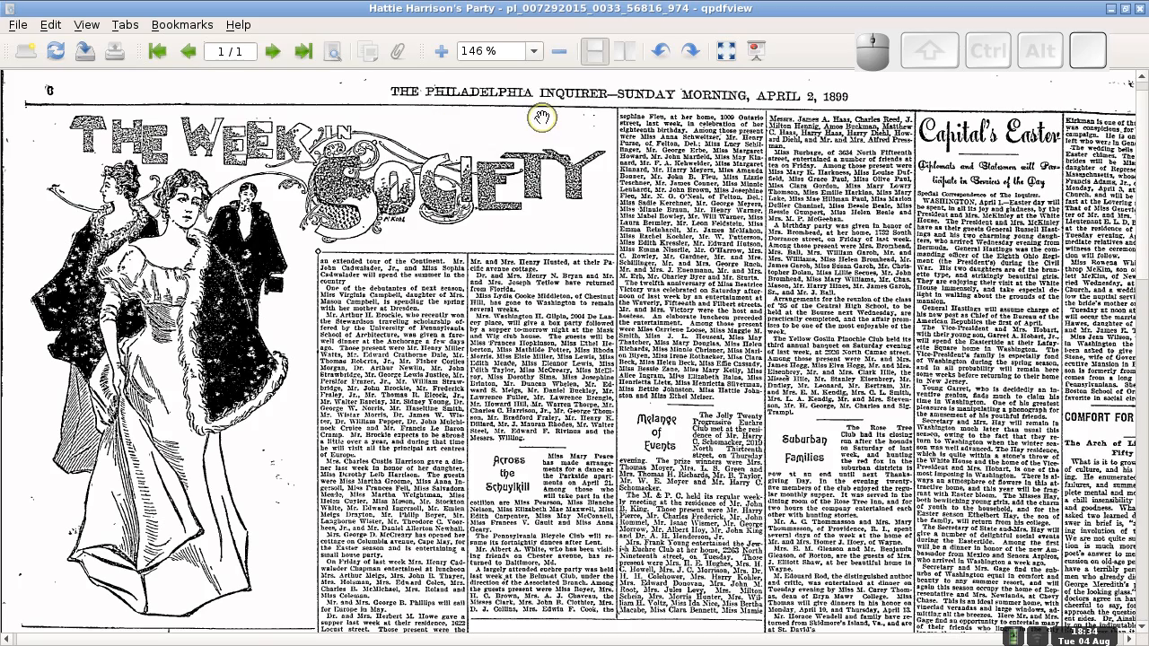
pyautogui.moveTo(1144, 163); pyautogui.dragTo(1145, 252)
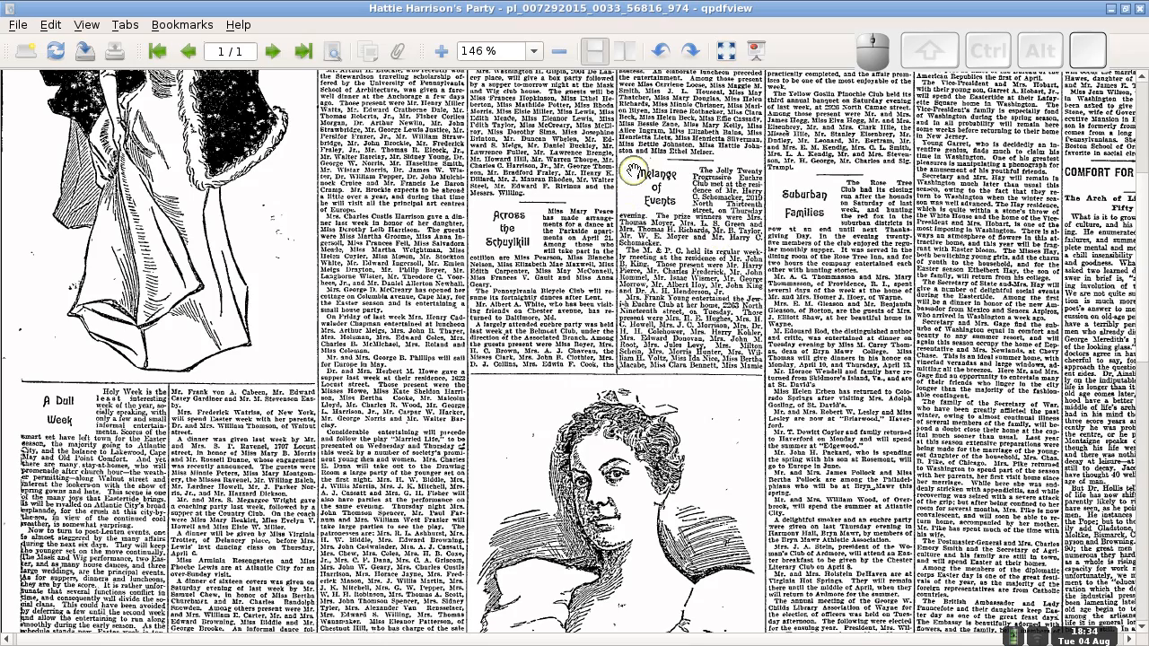
pyautogui.moveTo(1147, 241); pyautogui.dragTo(1145, 469)
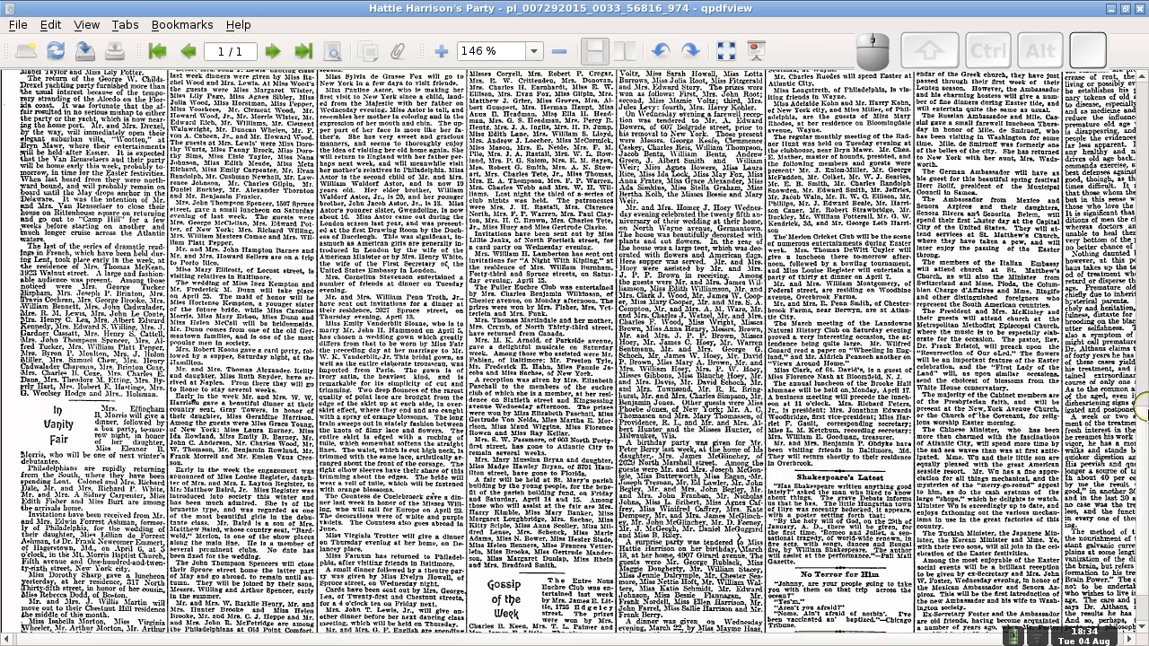
pyautogui.moveTo(1141, 441); pyautogui.dragTo(1142, 476)
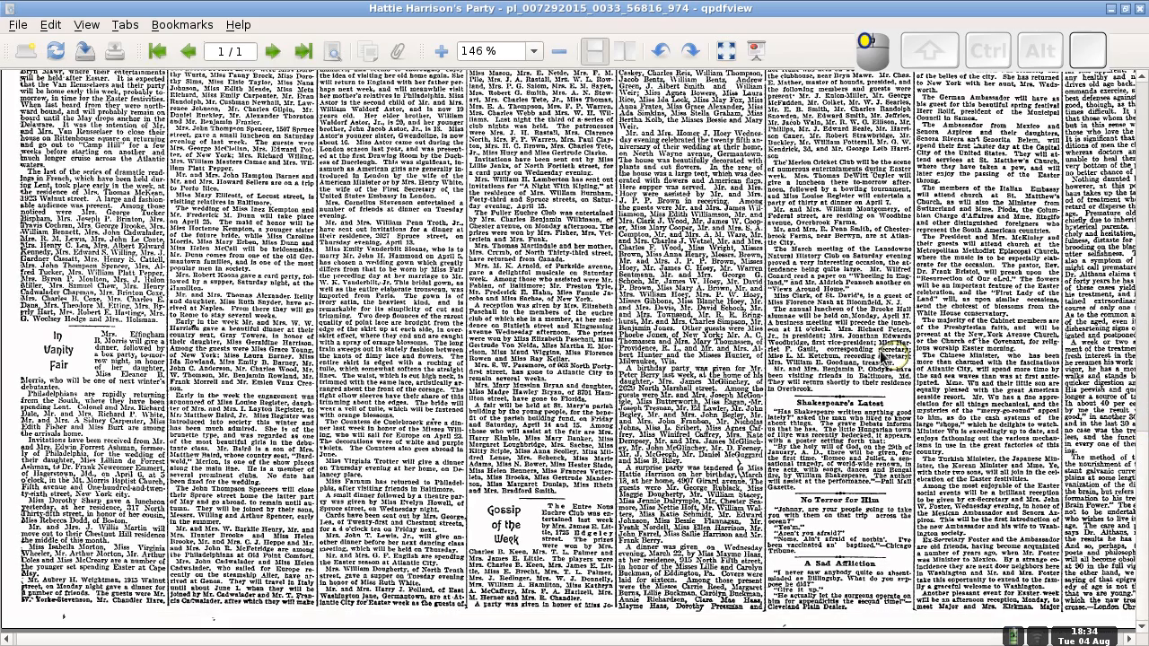
# Step: Examine the society columns and illustrations at 177 % zoom and close the document
pyautogui.click(442, 52)
pyautogui.click(442, 52)
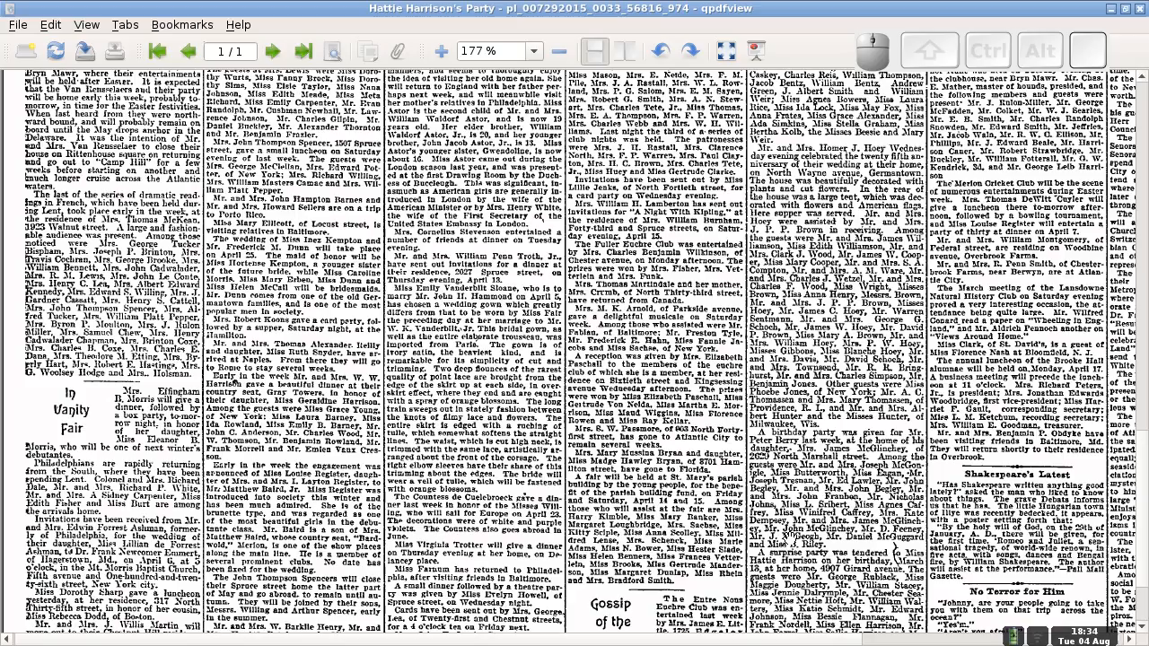
pyautogui.scroll(-3, 767, 579)
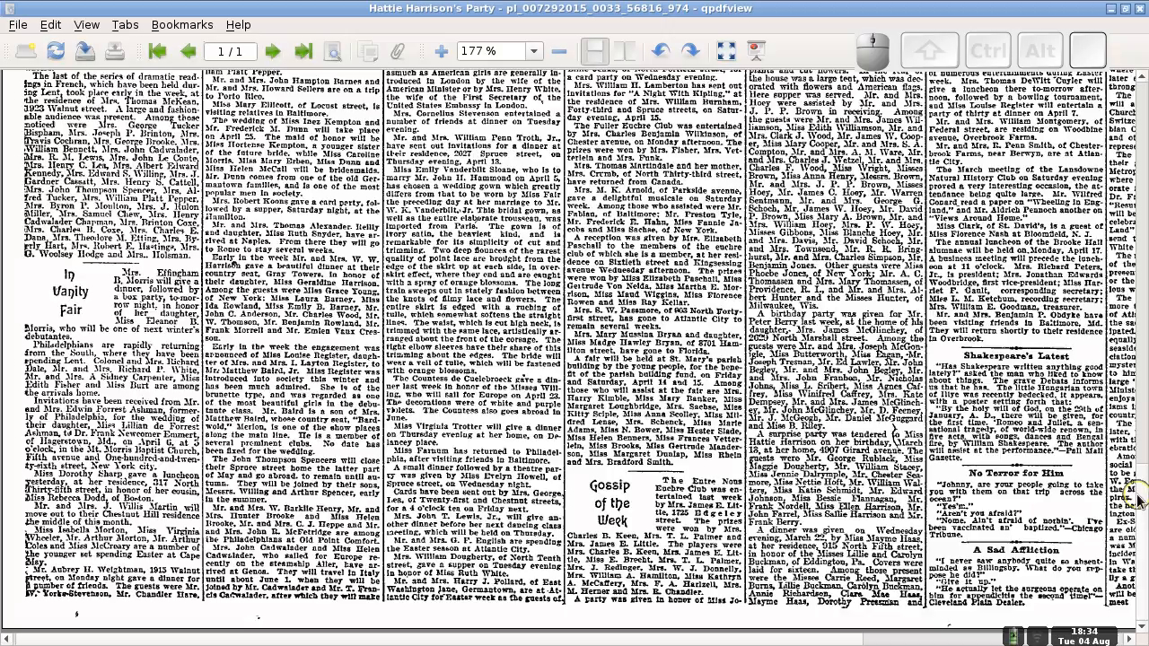
pyautogui.scroll(5, 1134, 489)
pyautogui.scroll(15, 1137, 401)
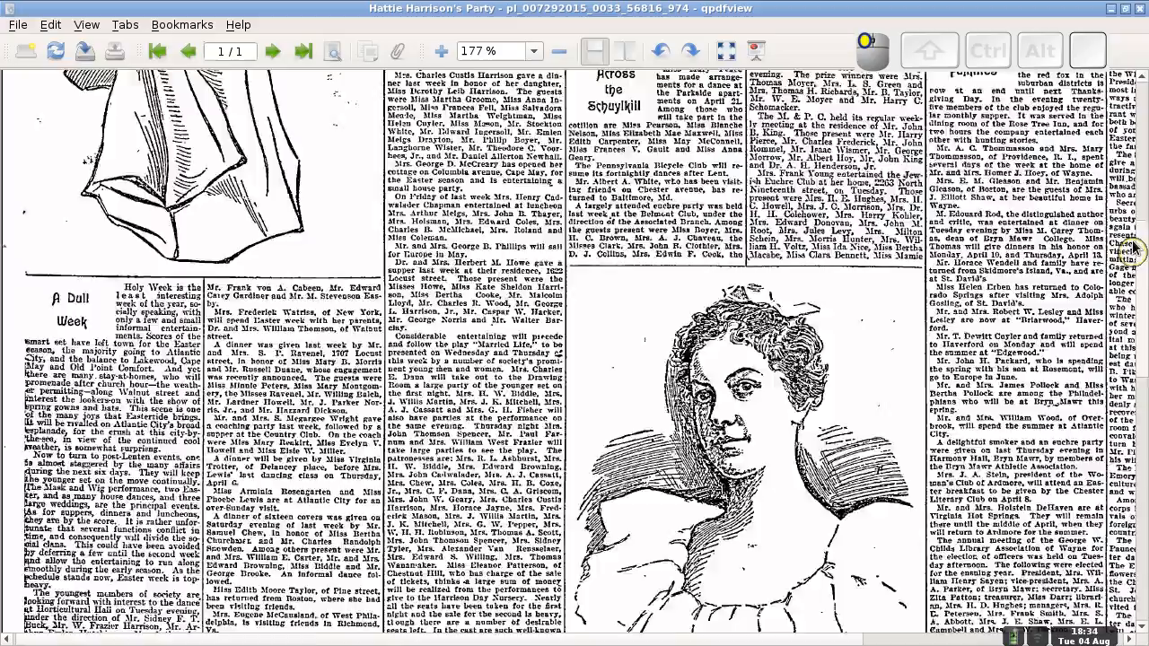
pyautogui.scroll(3, 1137, 170)
pyautogui.scroll(-6, 1138, 188)
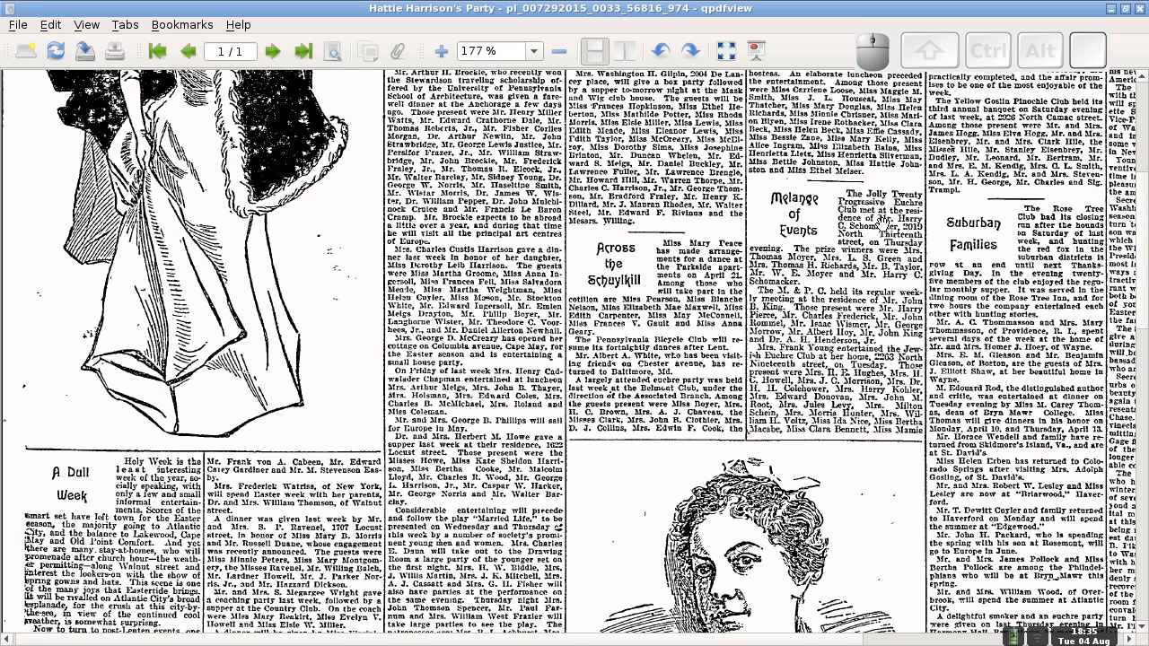
pyautogui.scroll(-3, 1145, 269)
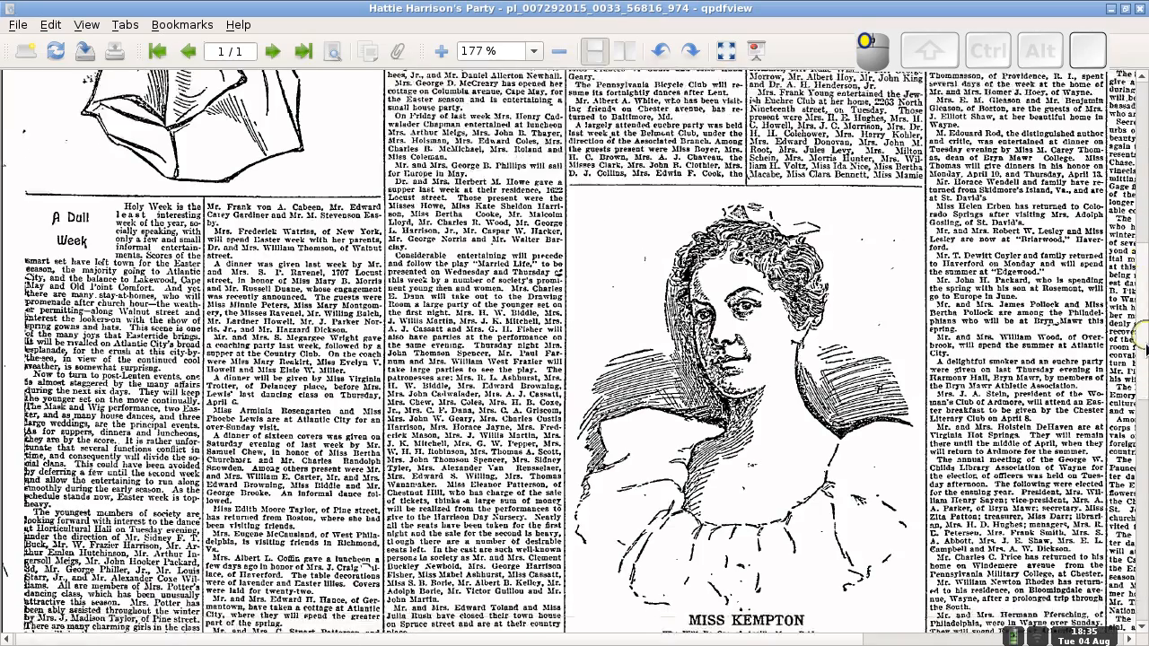
pyautogui.scroll(6, 1145, 216)
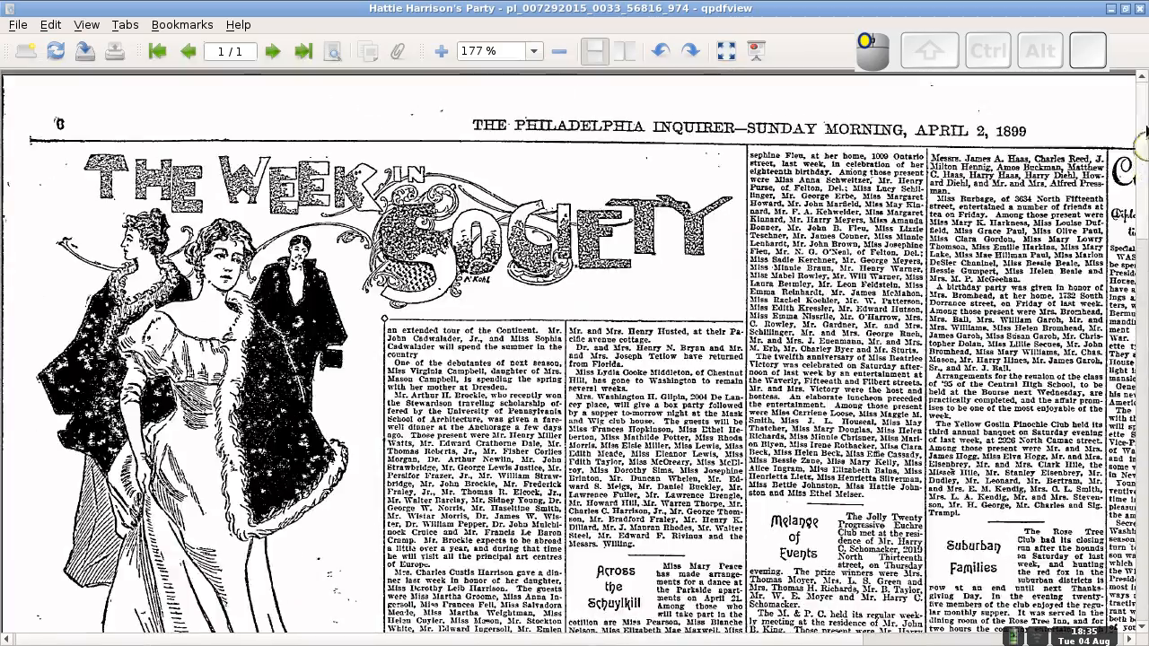
pyautogui.click(1141, 10)
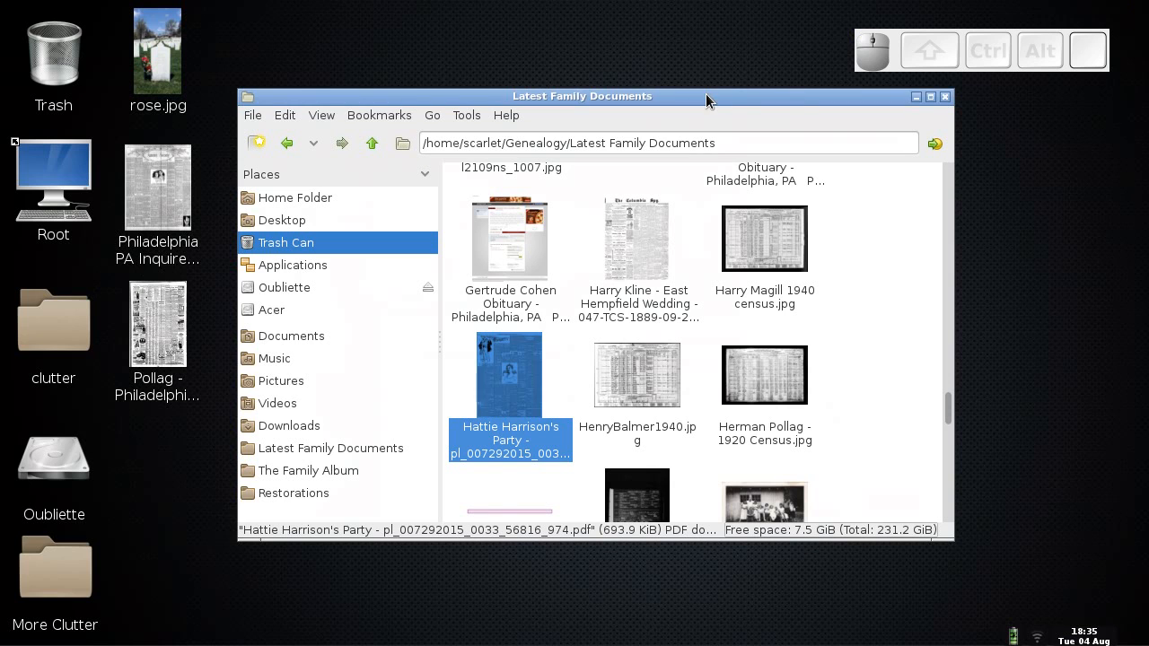
pyautogui.hotkey('ctrl', 'alt', 'Left')
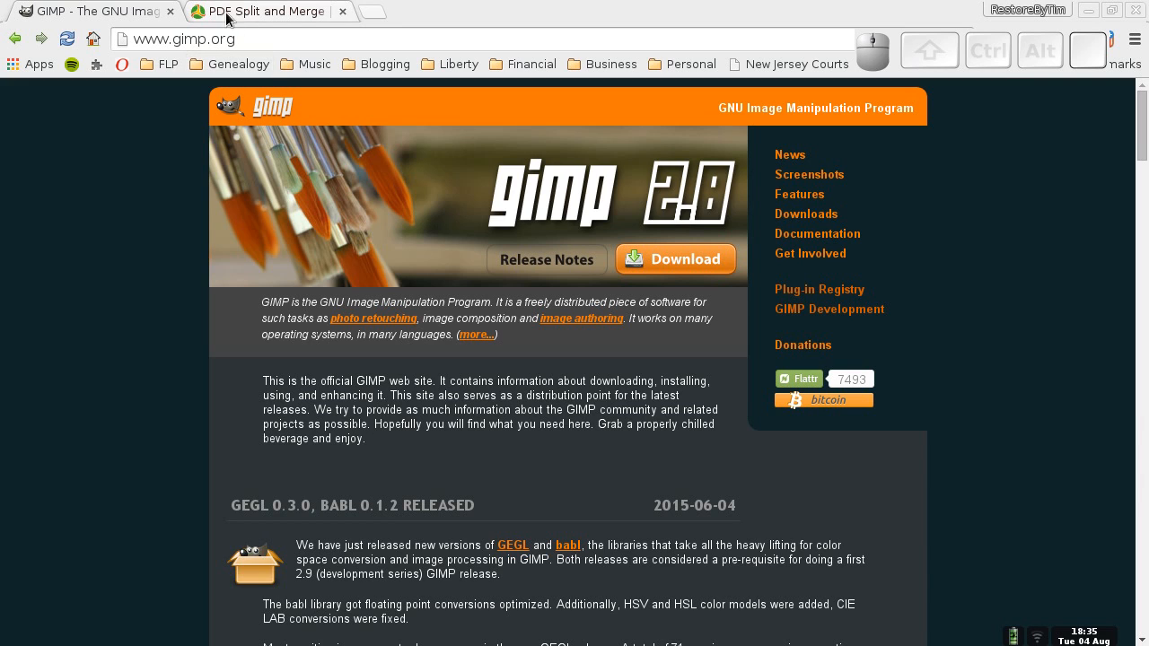
pyautogui.click(260, 15)
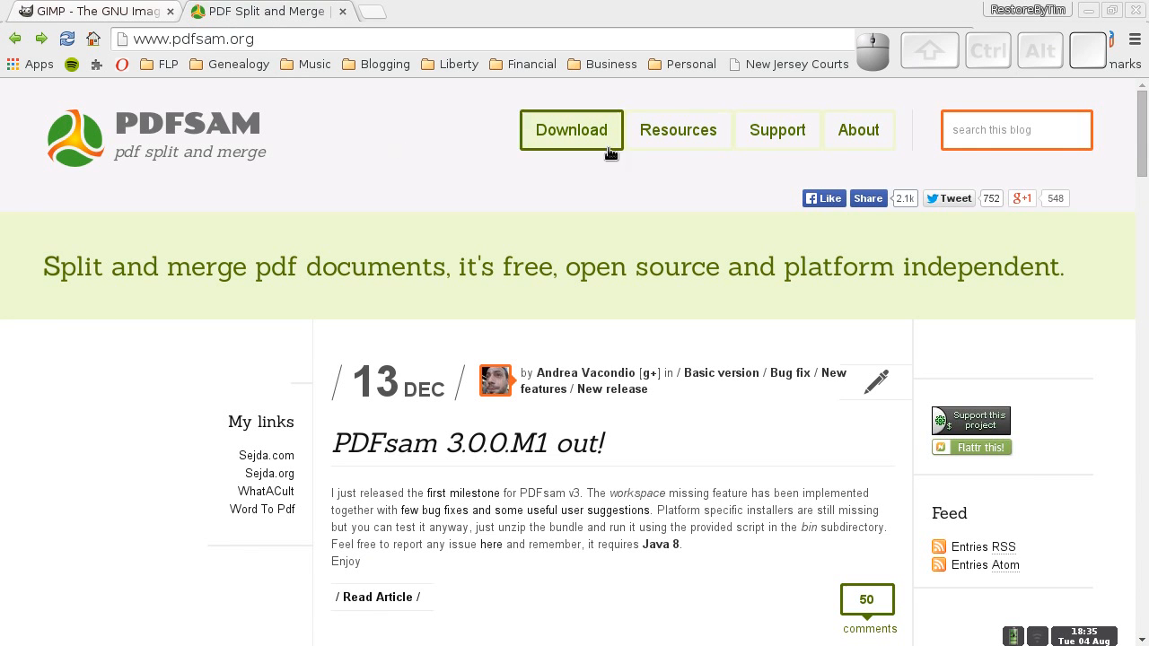
pyautogui.scroll(-1, 1145, 140)
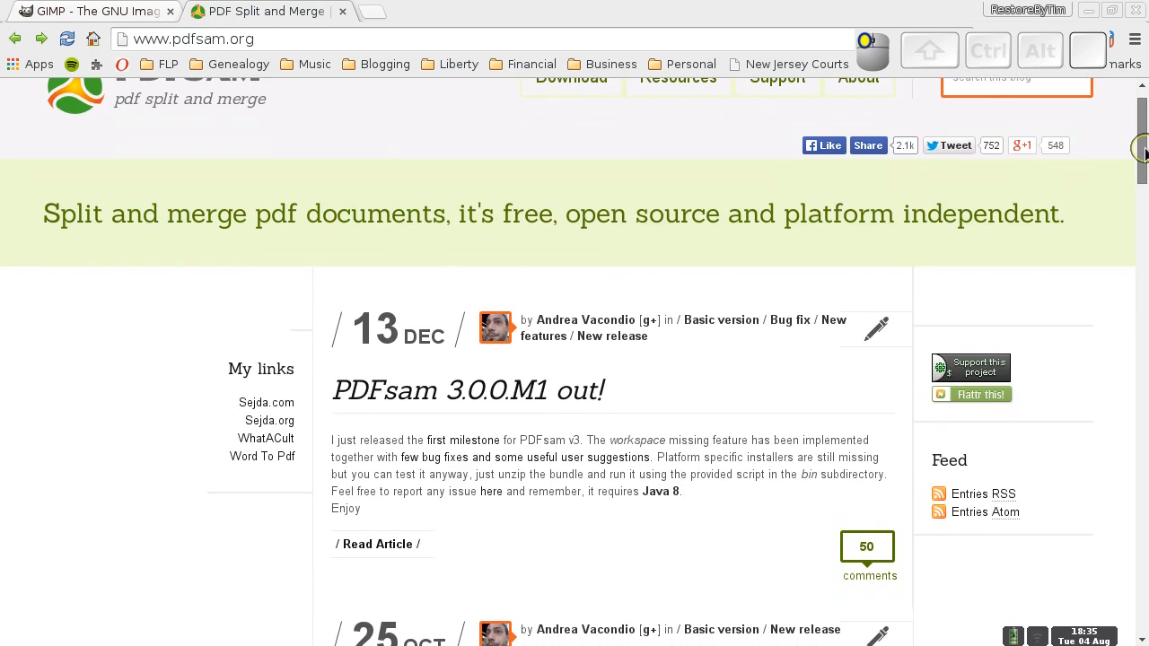
pyautogui.scroll(1, 1146, 140)
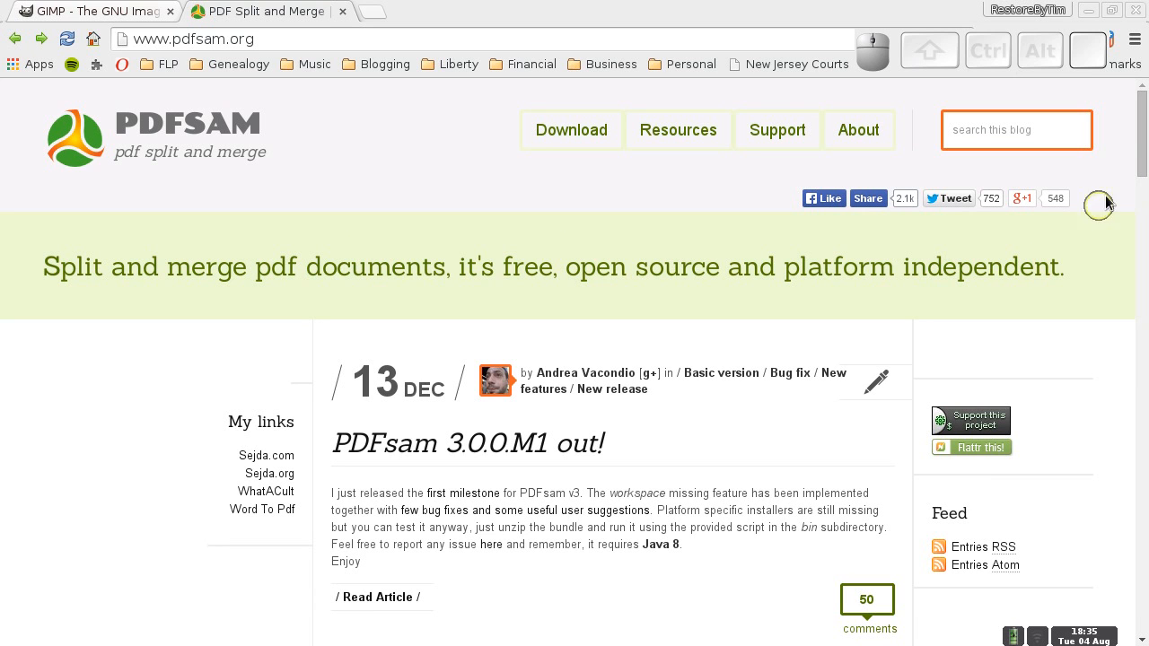
pyautogui.moveTo(1141, 154); pyautogui.dragTo(1140, 153)
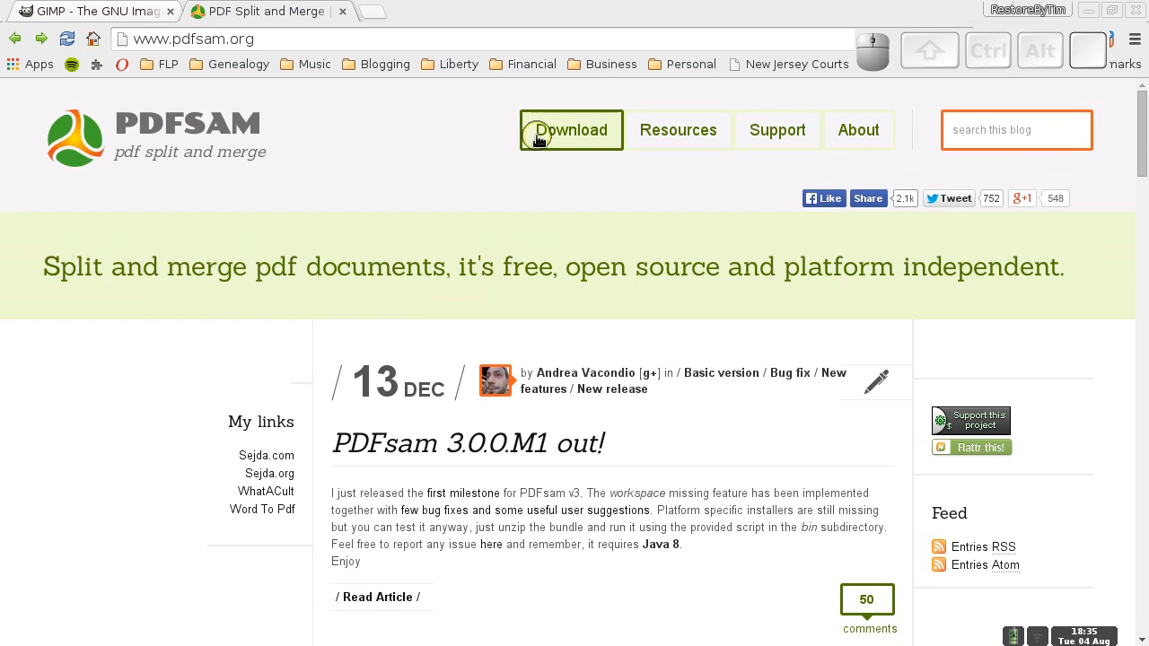
# Step: Open the PDFsam Download page and examine the Basic and Enhanced editions on offer
pyautogui.click(568, 135)
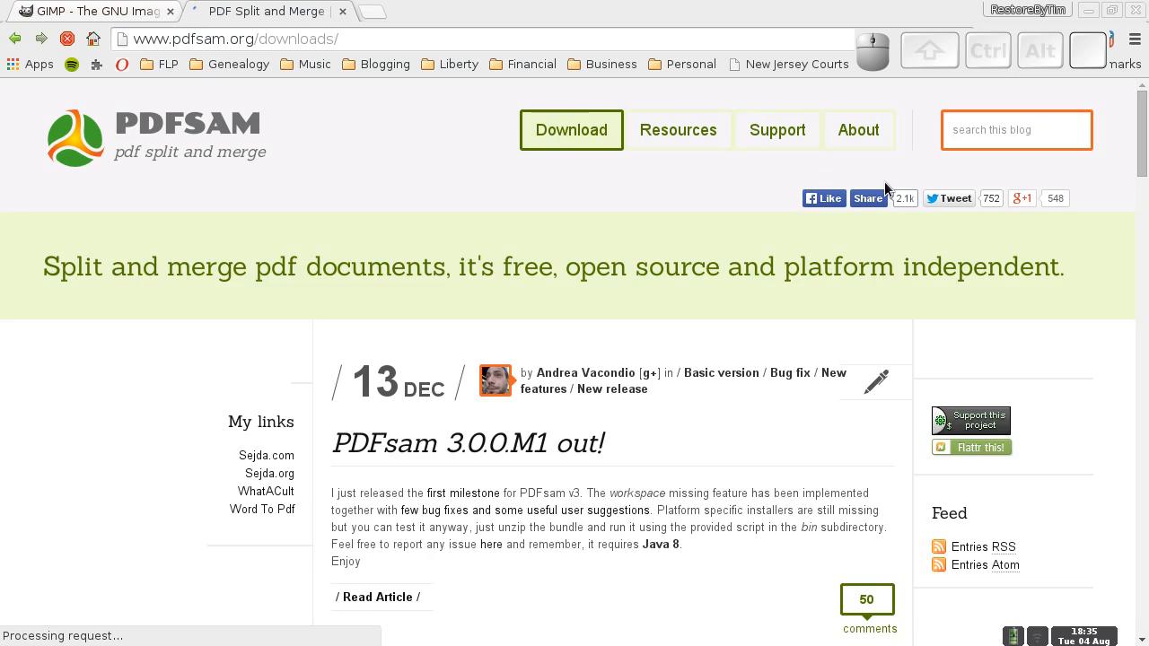
pyautogui.moveTo(1143, 226); pyautogui.dragTo(1146, 246)
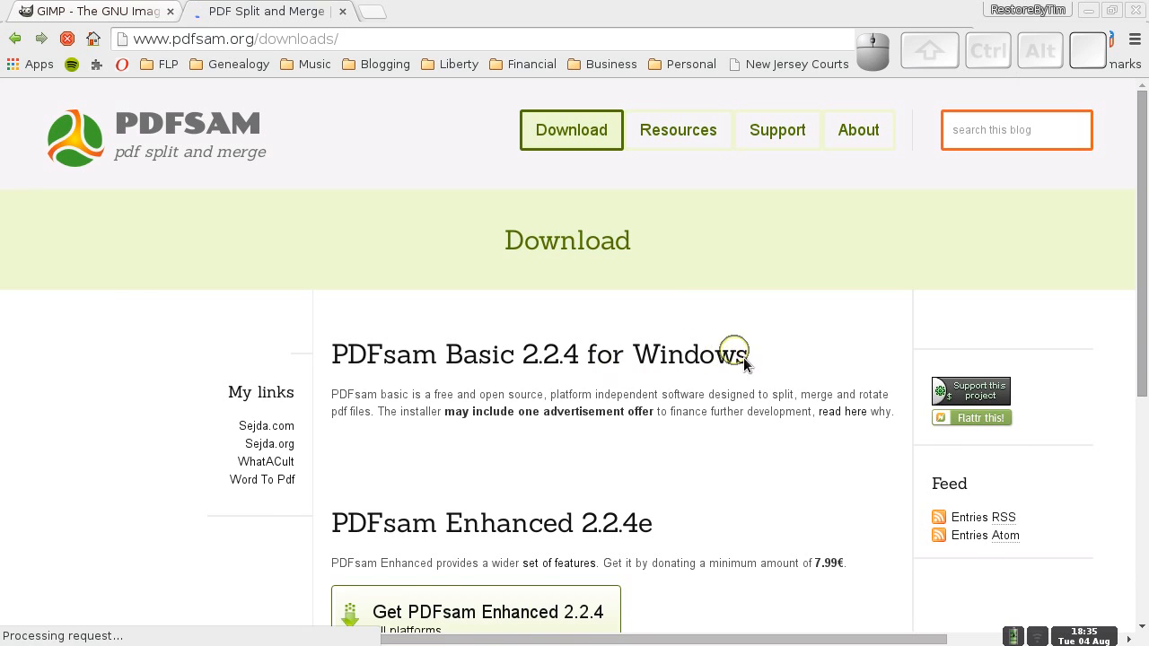
pyautogui.moveTo(1144, 280); pyautogui.dragTo(1140, 220)
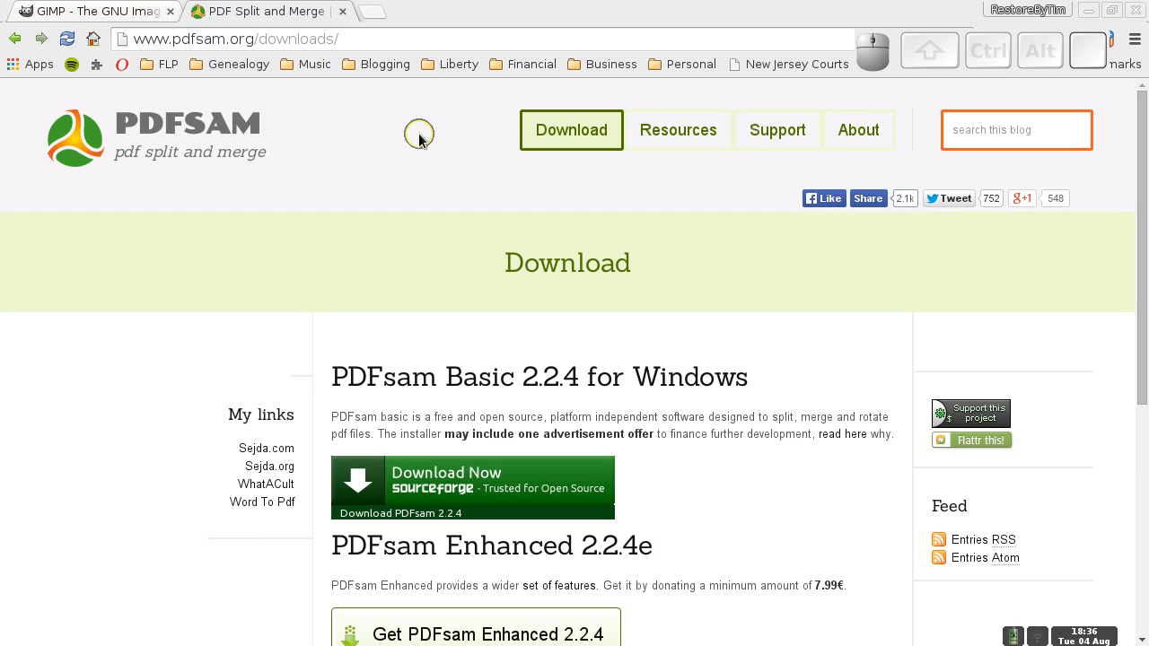
pyautogui.hotkey('ctrl', 'alt')
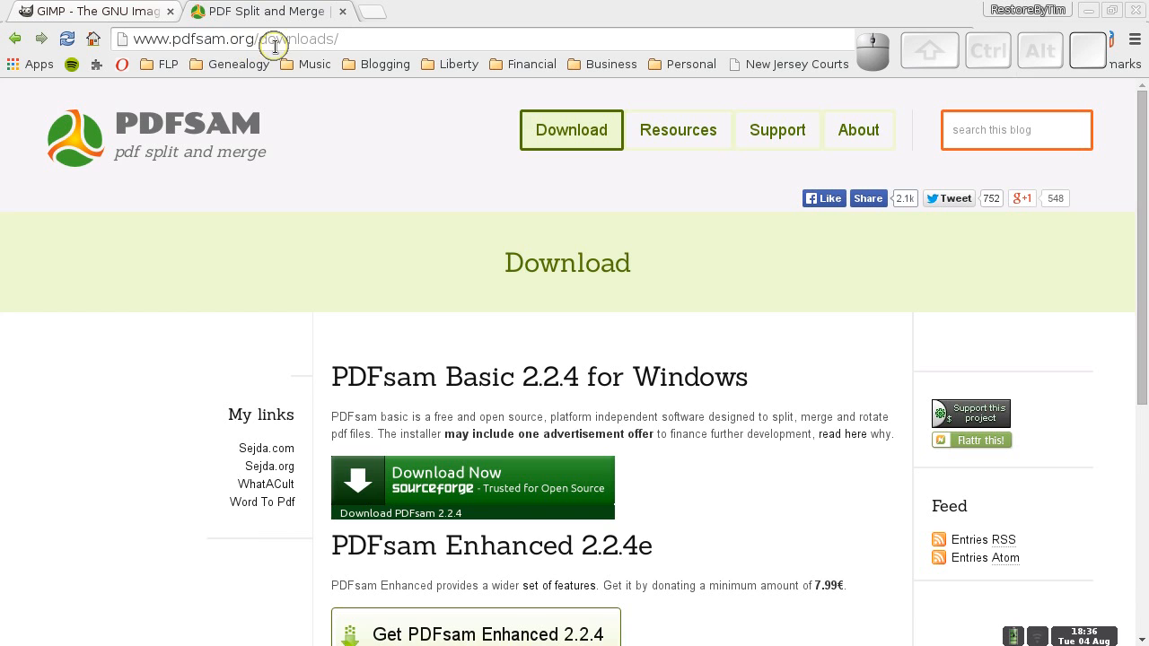
pyautogui.click(119, 16)
pyautogui.click(274, 18)
pyautogui.hotkey('ctrl', 'alt')
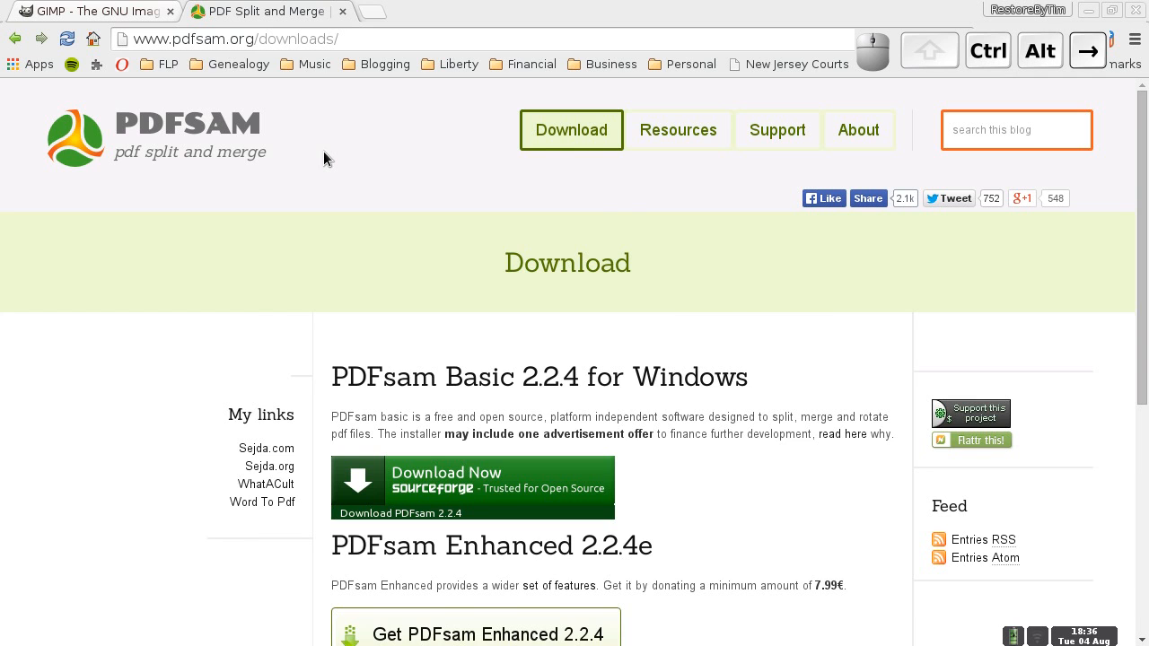
# Step: Switch back to the file manager and open the newspaper-page PDF pl_007292015_0033_56816_974 in GNU Image Manipulation Program
pyautogui.hotkey('ctrl', 'alt', 'Right')
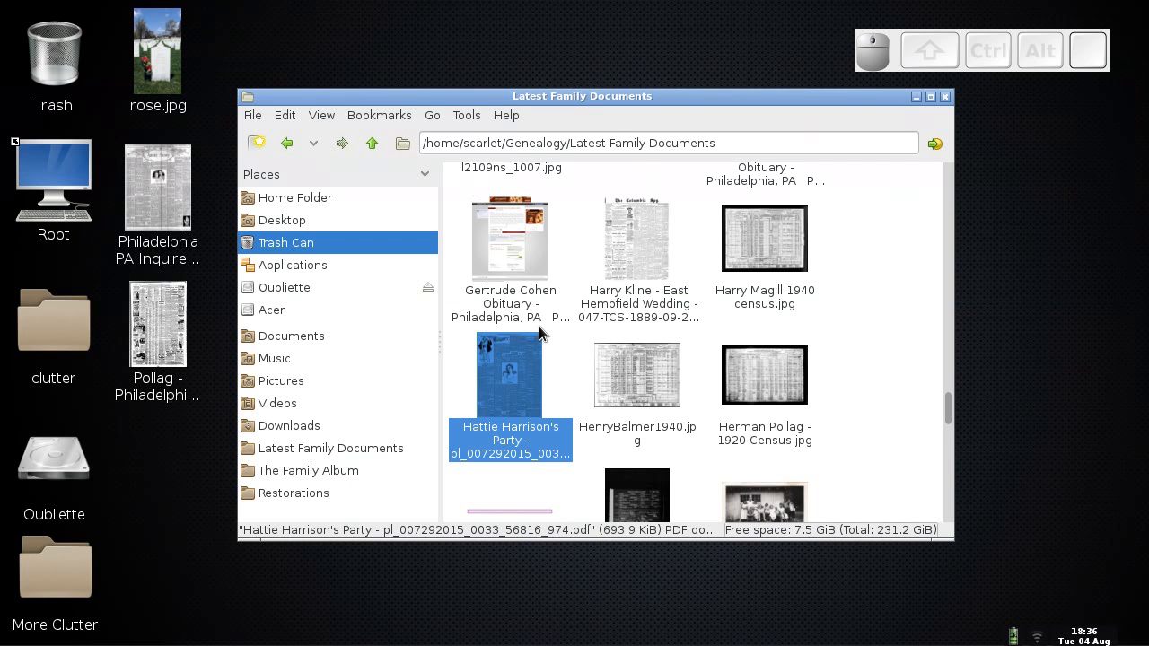
pyautogui.moveTo(608, 105); pyautogui.dragTo(590, 106)
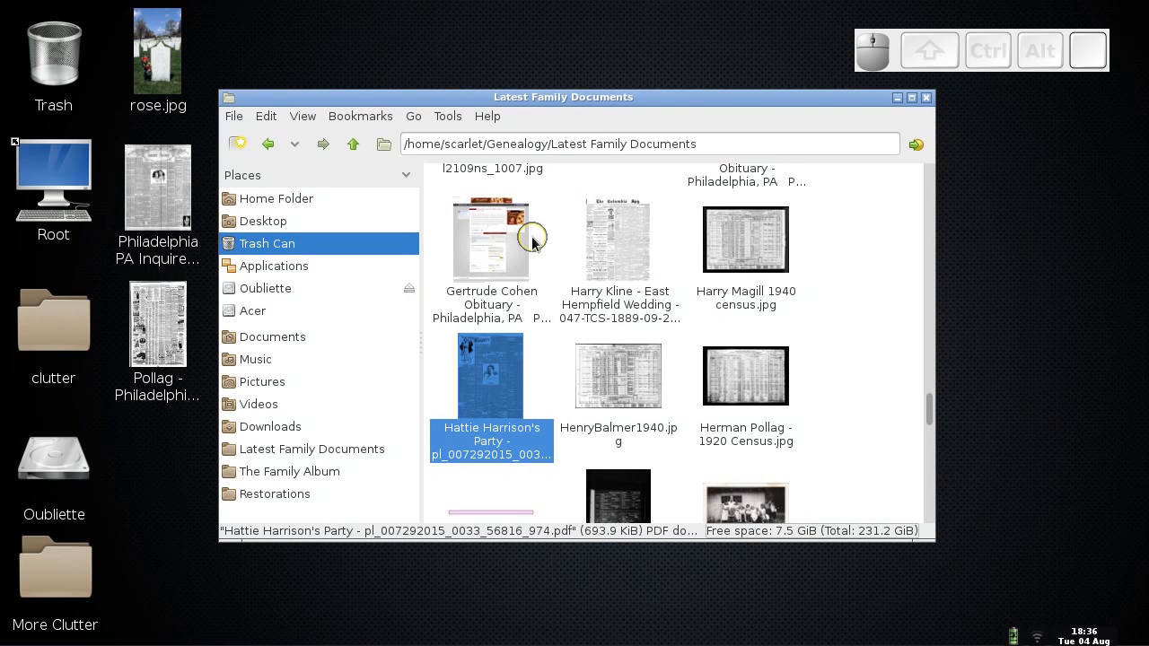
pyautogui.rightClick(494, 392)
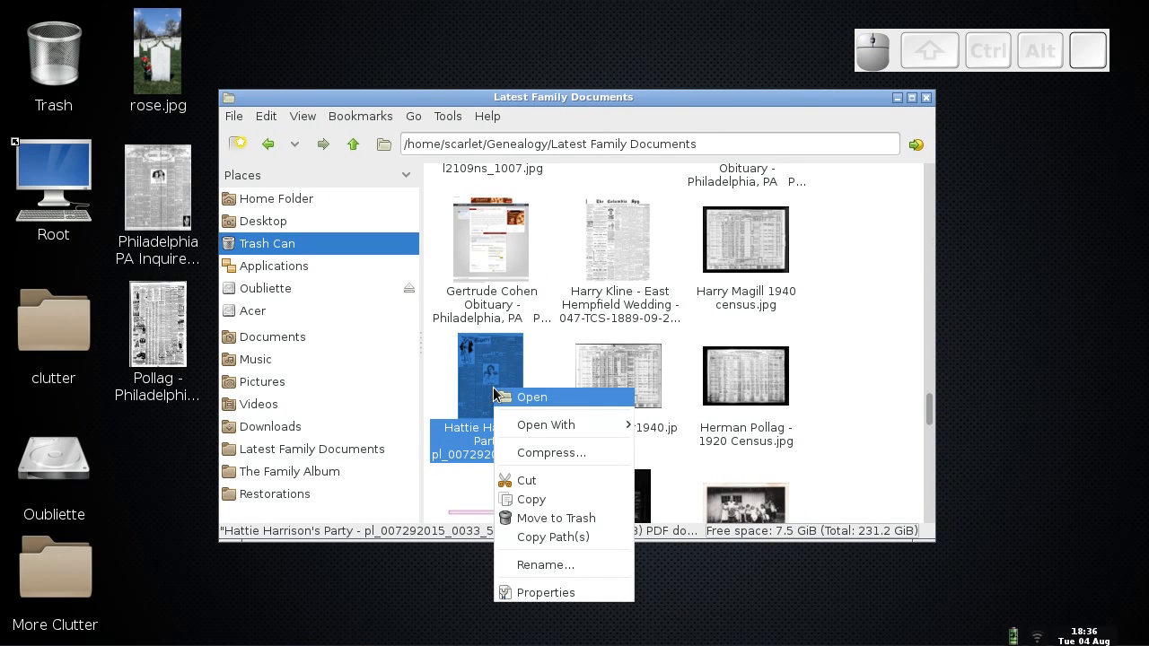
pyautogui.moveTo(534, 429)
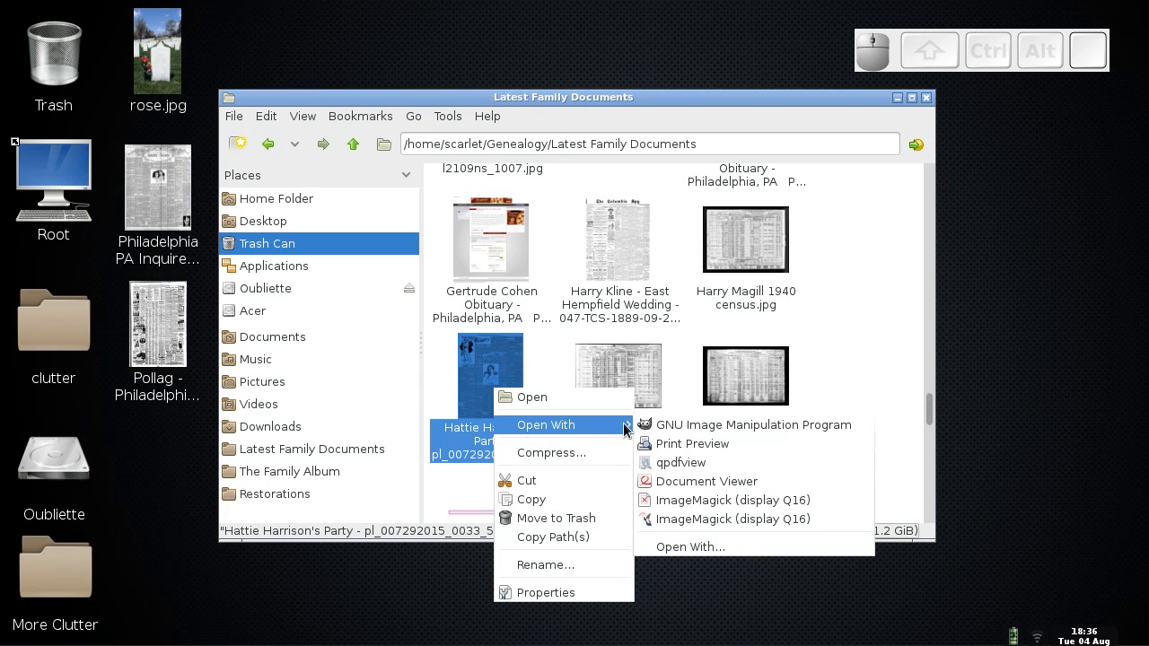
pyautogui.click(712, 427)
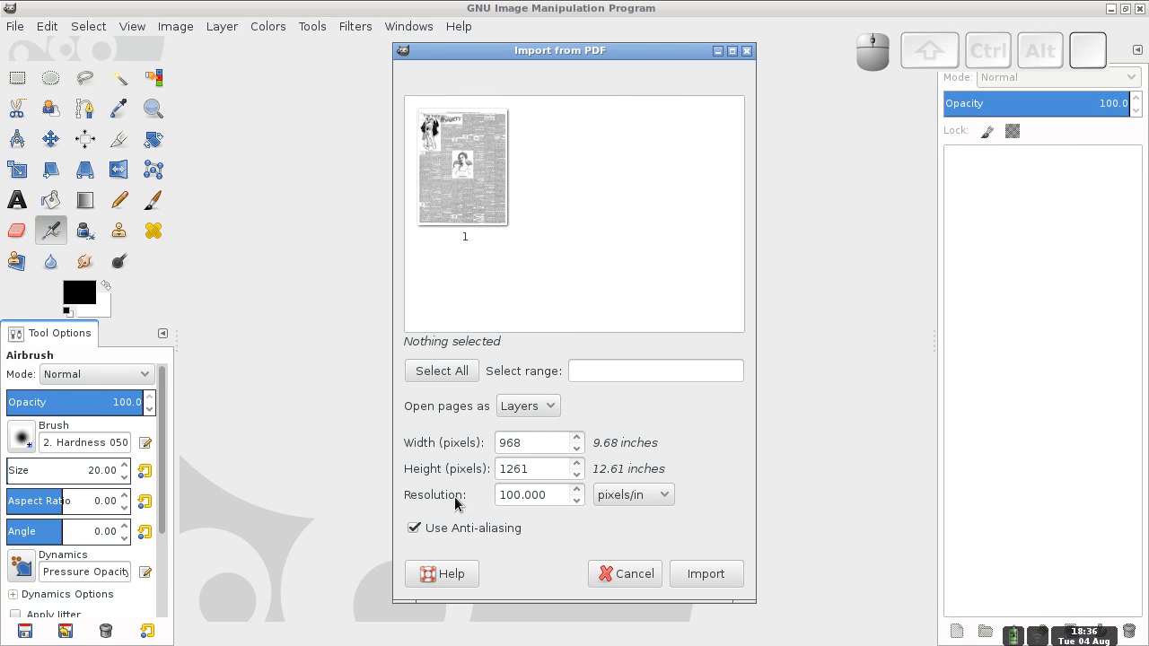
# Step: Import the PDF page as a layer at a resolution of 400 pixels/in
pyautogui.click(552, 496)
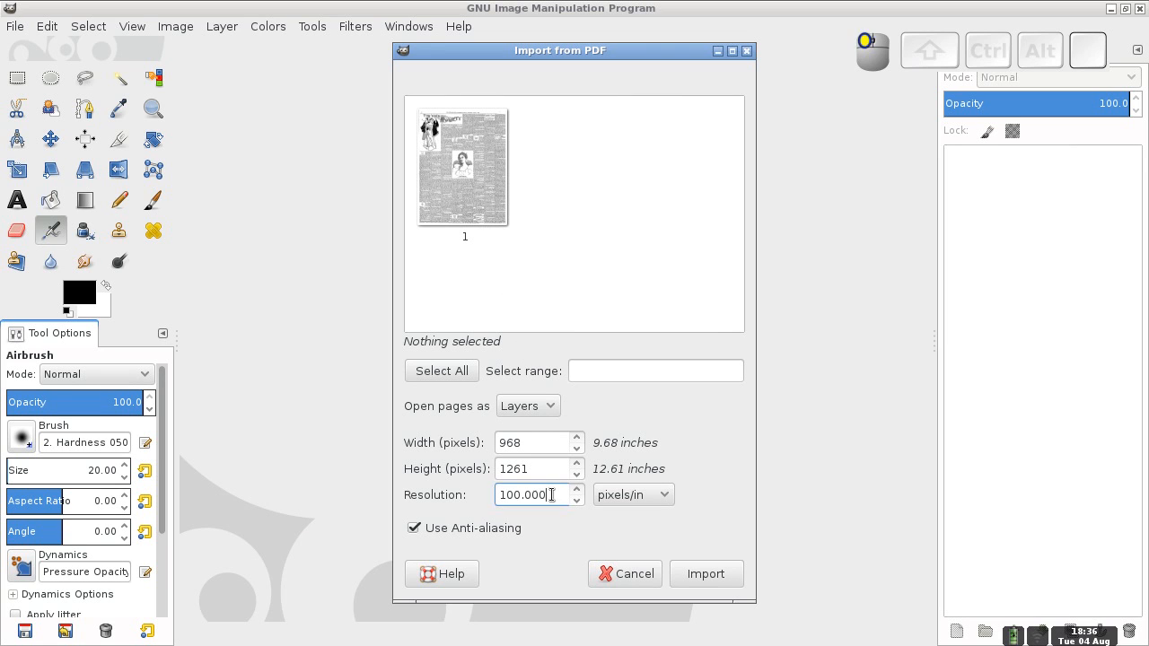
pyautogui.moveTo(552, 495); pyautogui.dragTo(477, 495)
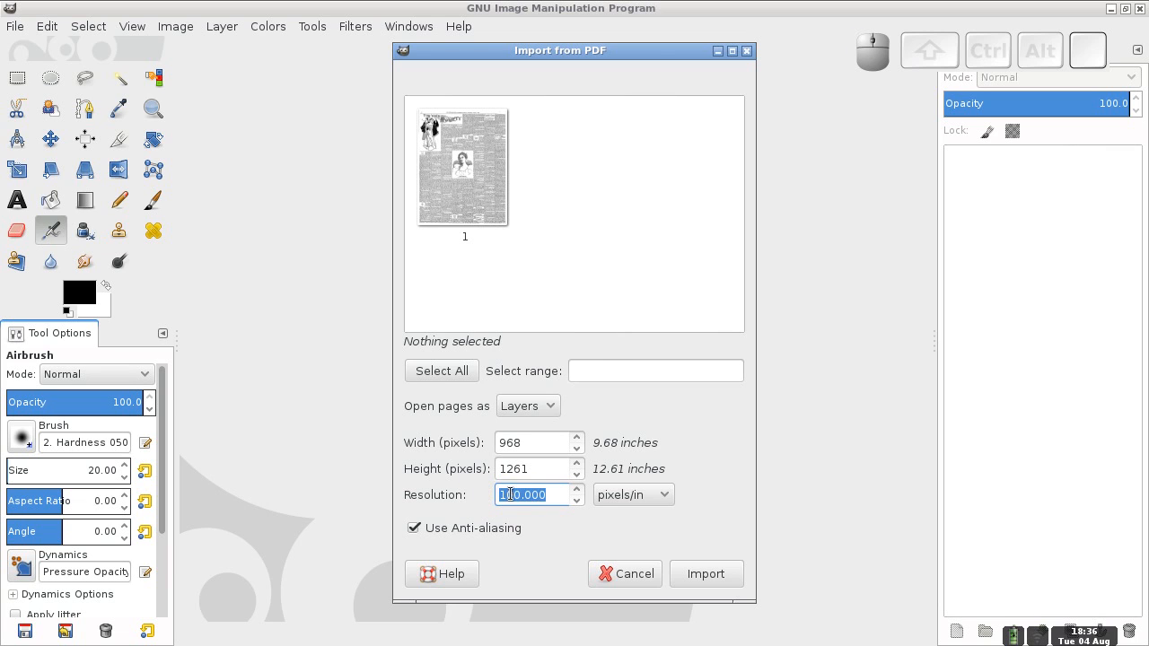
pyautogui.write('400')
pyautogui.click(707, 579)
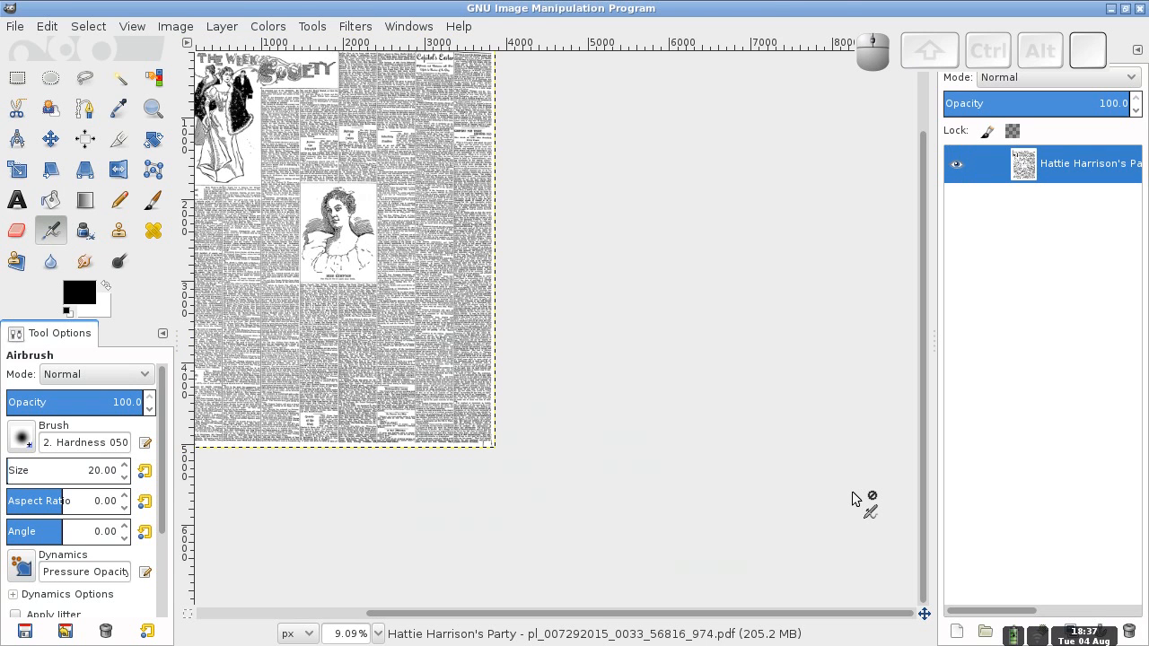
# Step: Examine the imported newspaper page up close to locate the surprise-party article in the fourth column
pyautogui.press('shift')
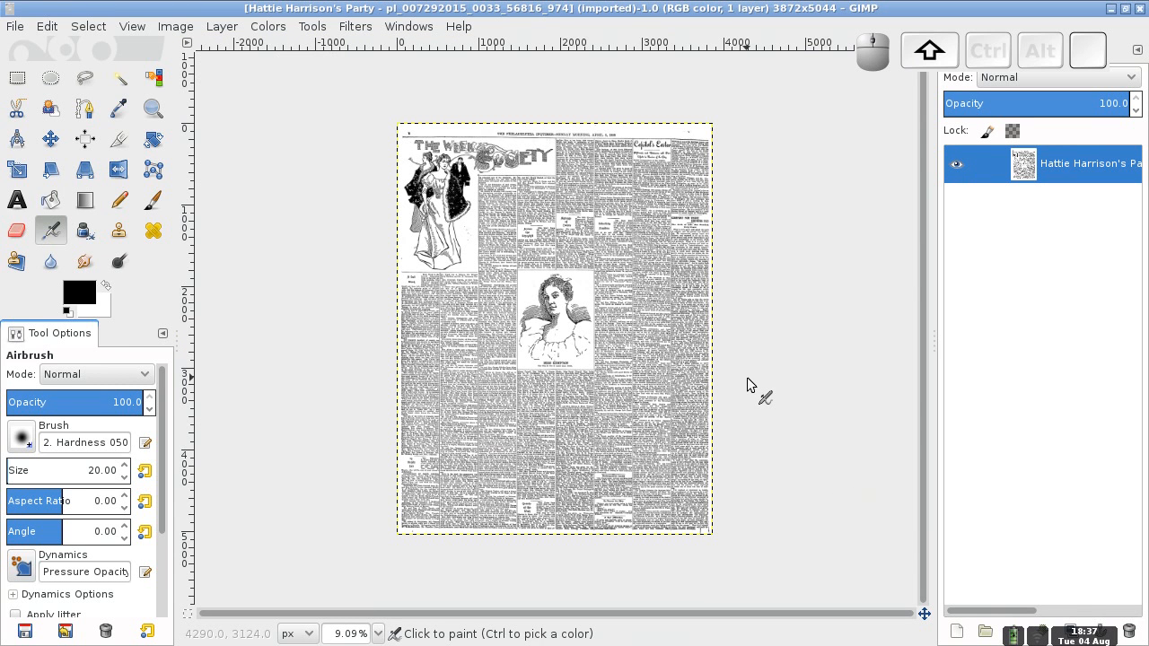
pyautogui.press('+')
pyautogui.press('+')
pyautogui.press('+')
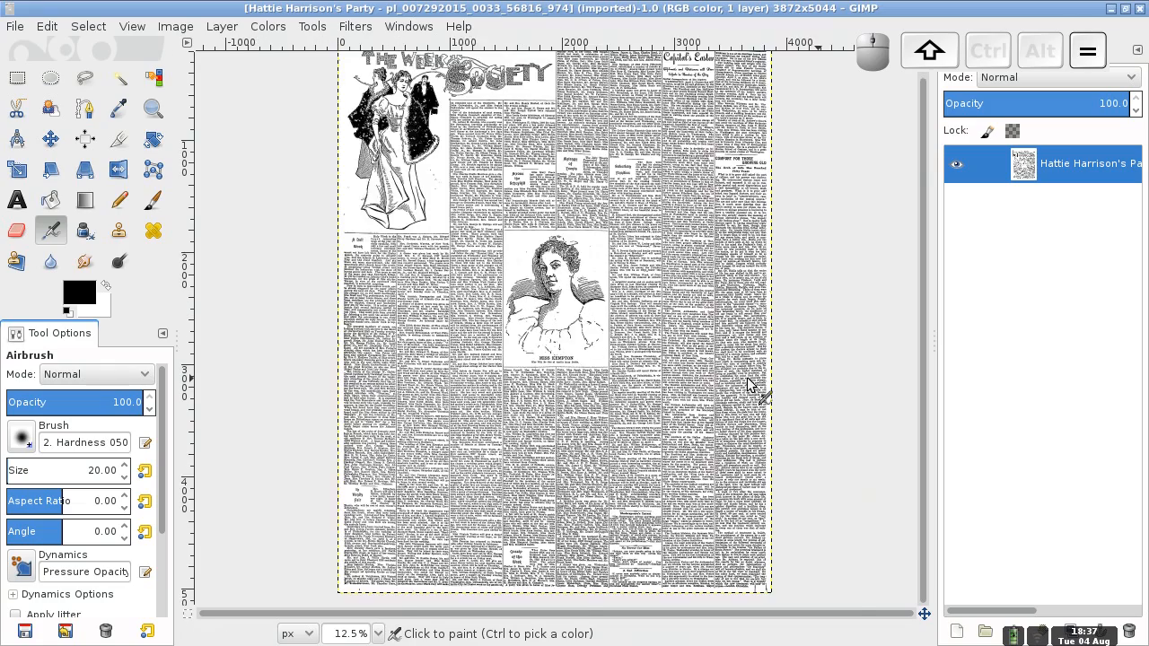
pyautogui.press('+')
pyautogui.press('+')
pyautogui.press('+')
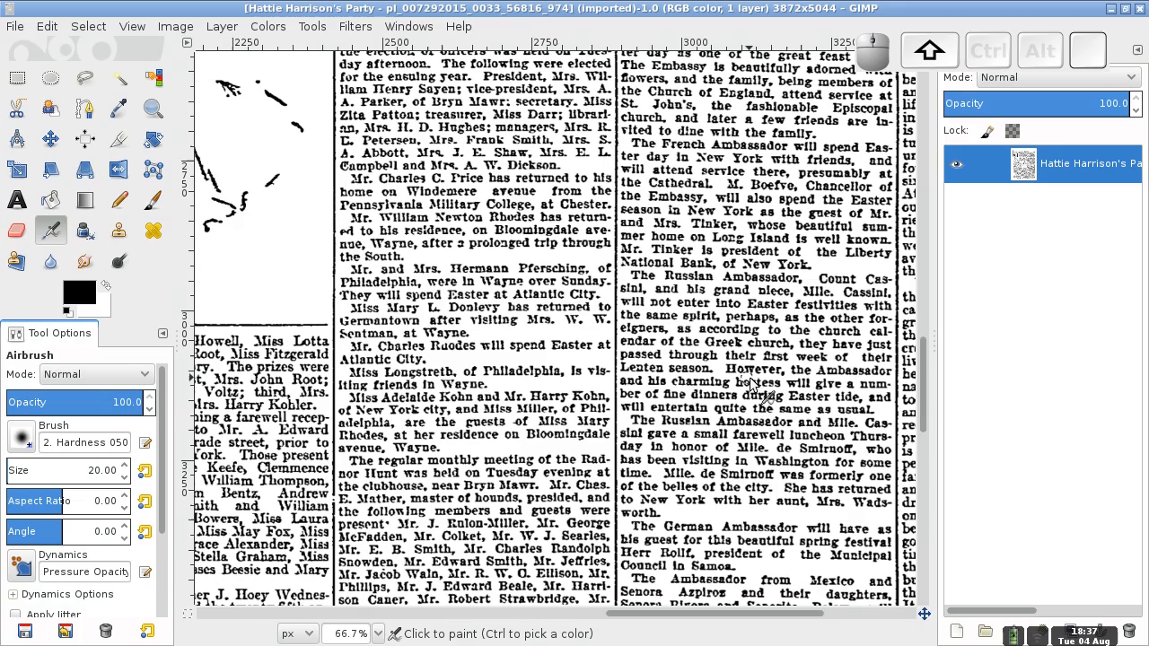
pyautogui.moveTo(928, 377); pyautogui.dragTo(930, 471)
pyautogui.press('+')
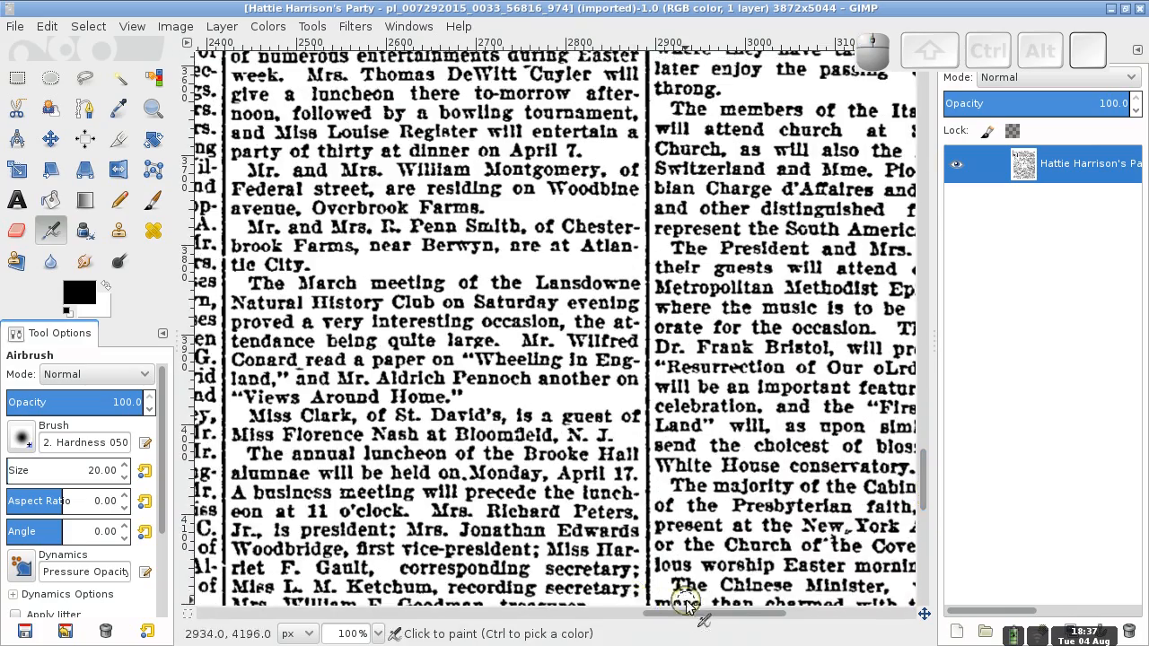
pyautogui.moveTo(686, 620); pyautogui.dragTo(641, 623)
pyautogui.press('-')
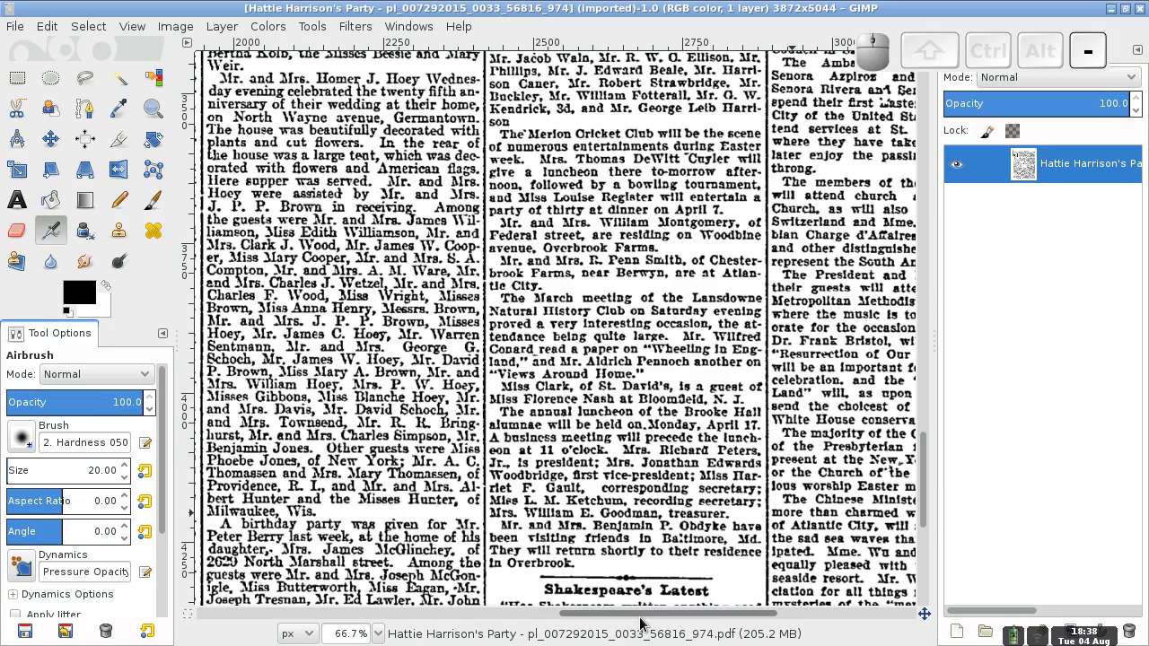
pyautogui.press('-')
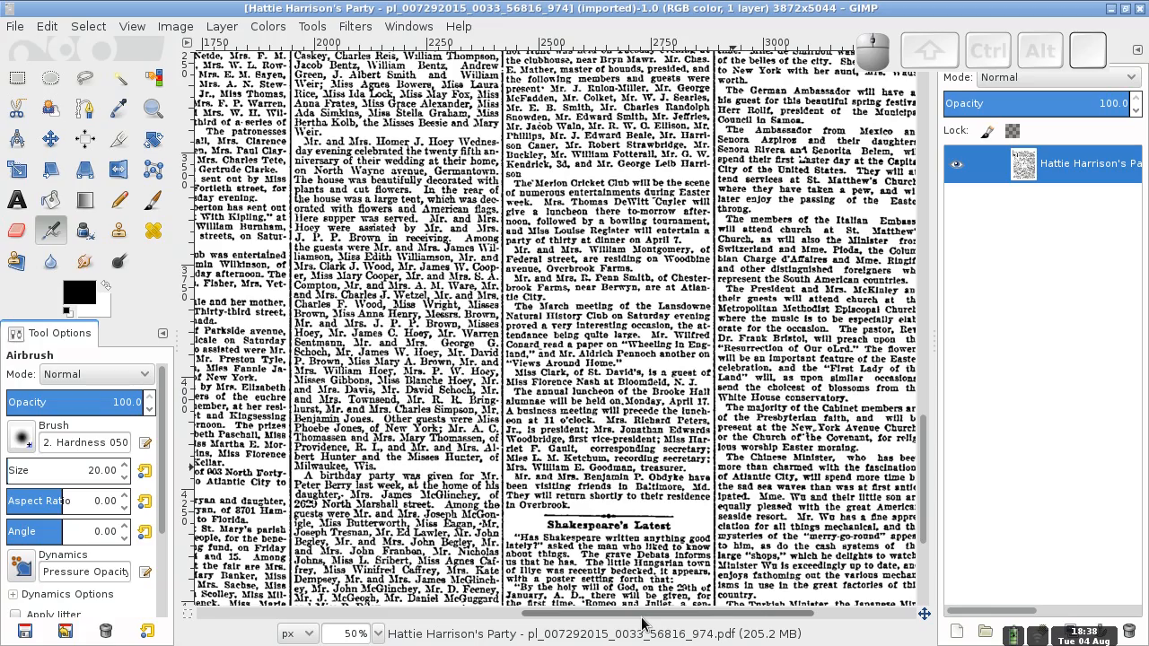
pyautogui.moveTo(642, 624); pyautogui.dragTo(571, 622)
pyautogui.press('+')
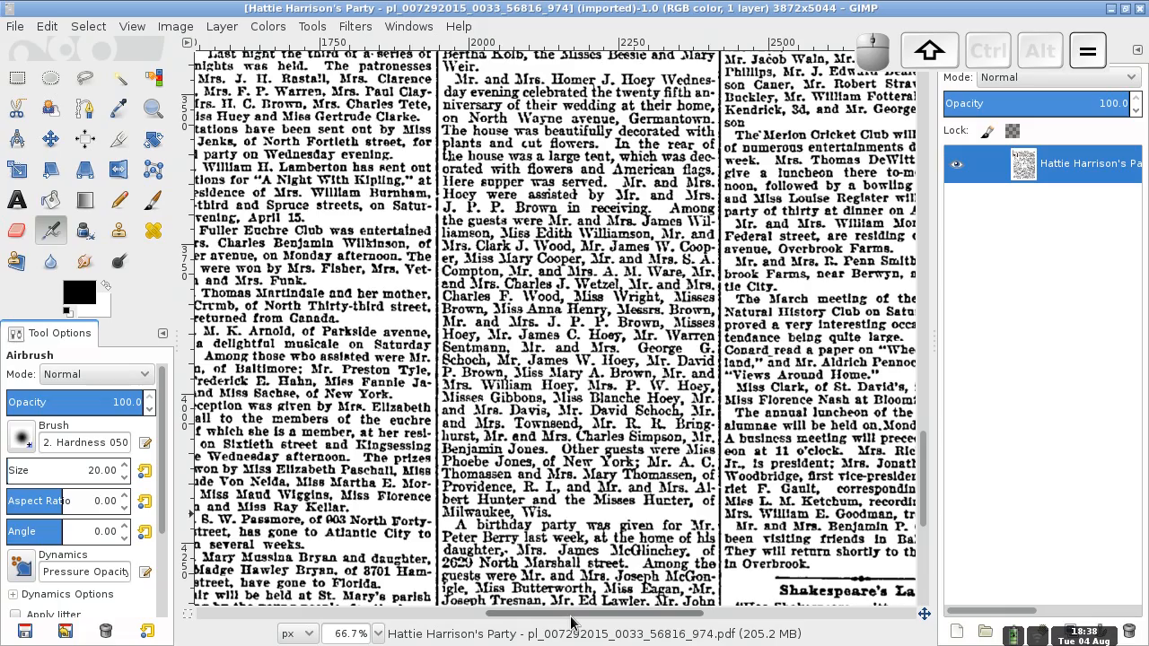
pyautogui.press('+')
pyautogui.moveTo(925, 474); pyautogui.dragTo(925, 539)
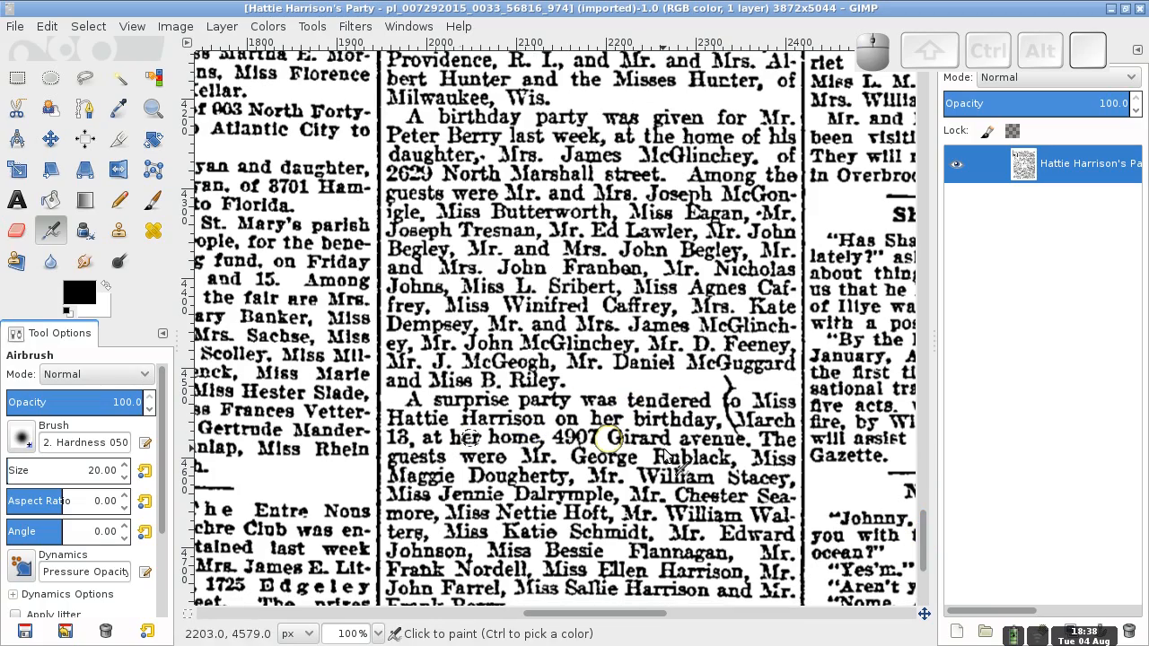
# Step: Copy a rectangular selection around the "Melange of Events" heading and its opening paragraph, starting at about 1943, 1109 px
pyautogui.moveTo(925, 559); pyautogui.dragTo(923, 212)
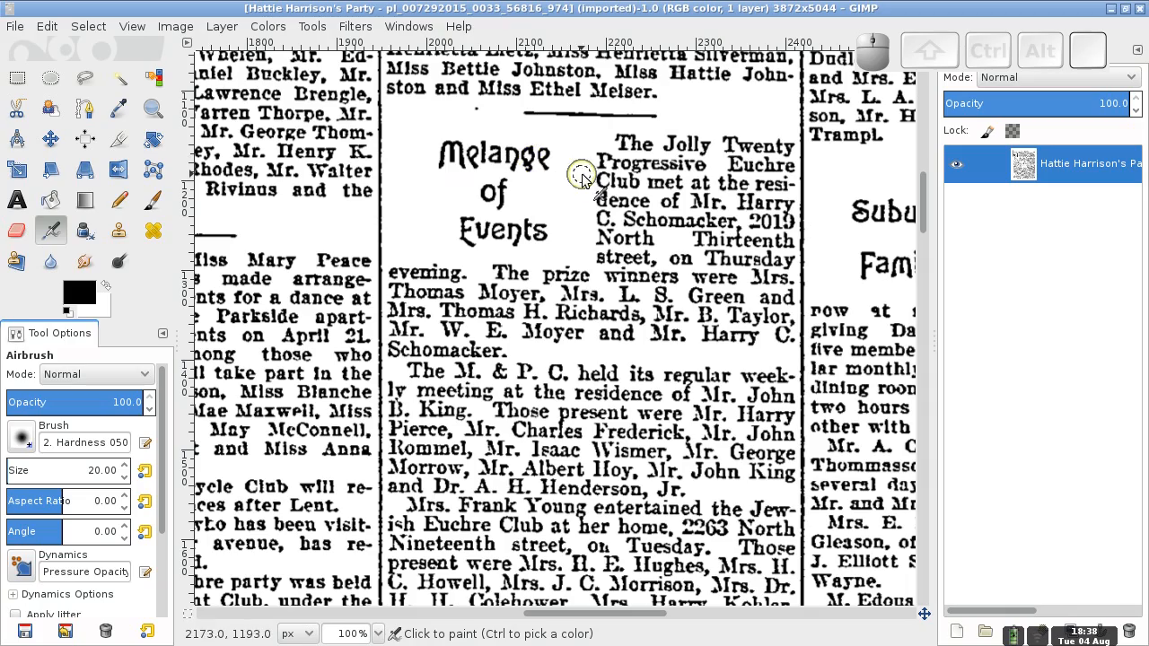
pyautogui.moveTo(922, 206)
pyautogui.mouseDown()
pyautogui.moveTo(933, 312)
pyautogui.moveTo(936, 207)
pyautogui.mouseUp()
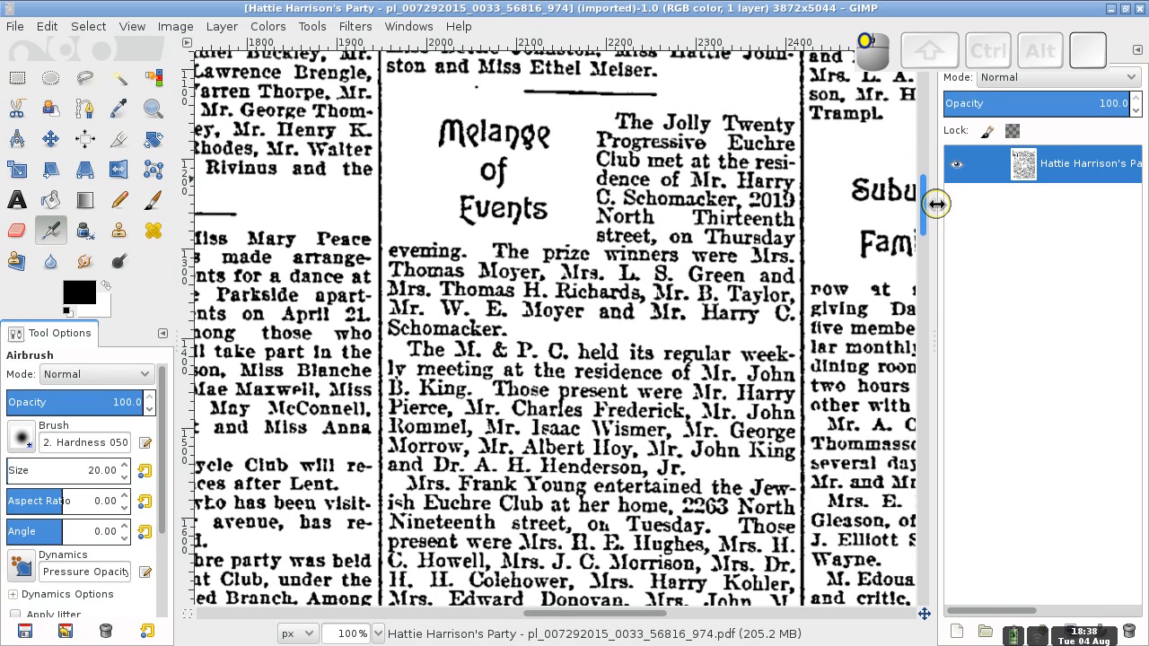
pyautogui.click(936, 205)
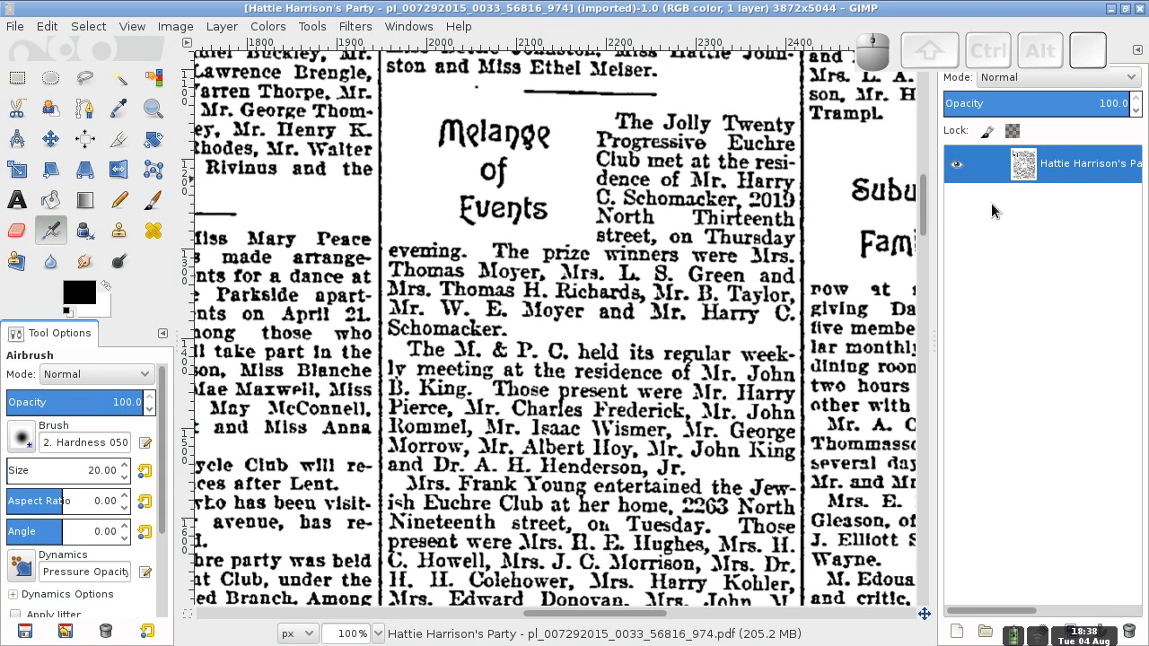
pyautogui.click(18, 81)
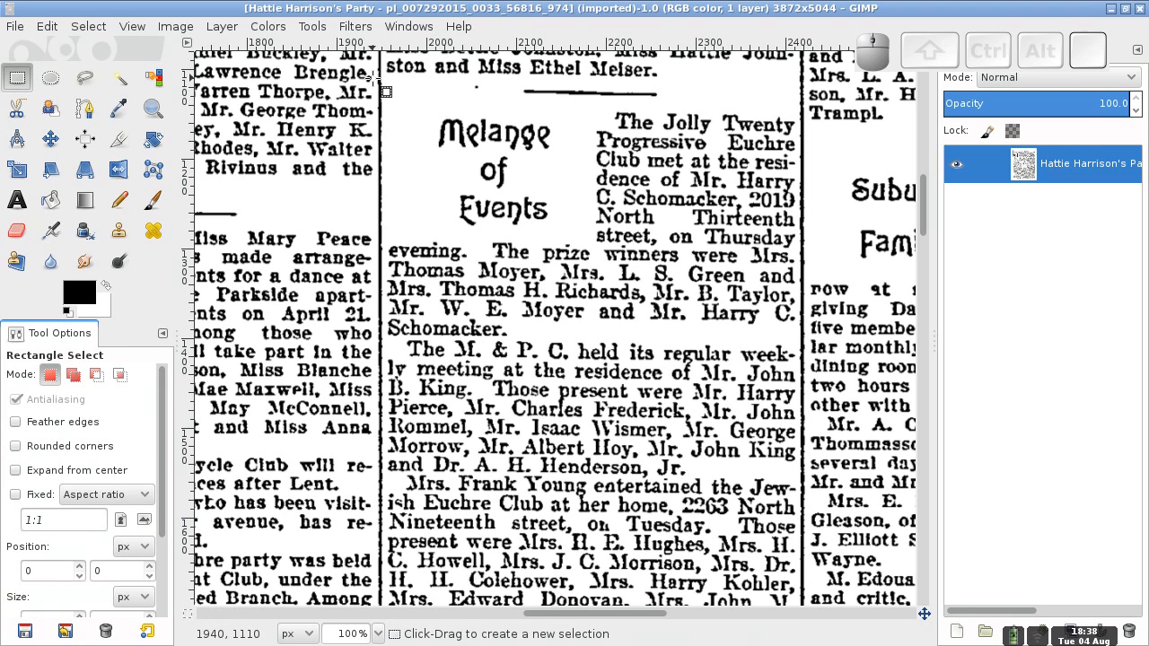
pyautogui.moveTo(379, 79); pyautogui.dragTo(806, 353)
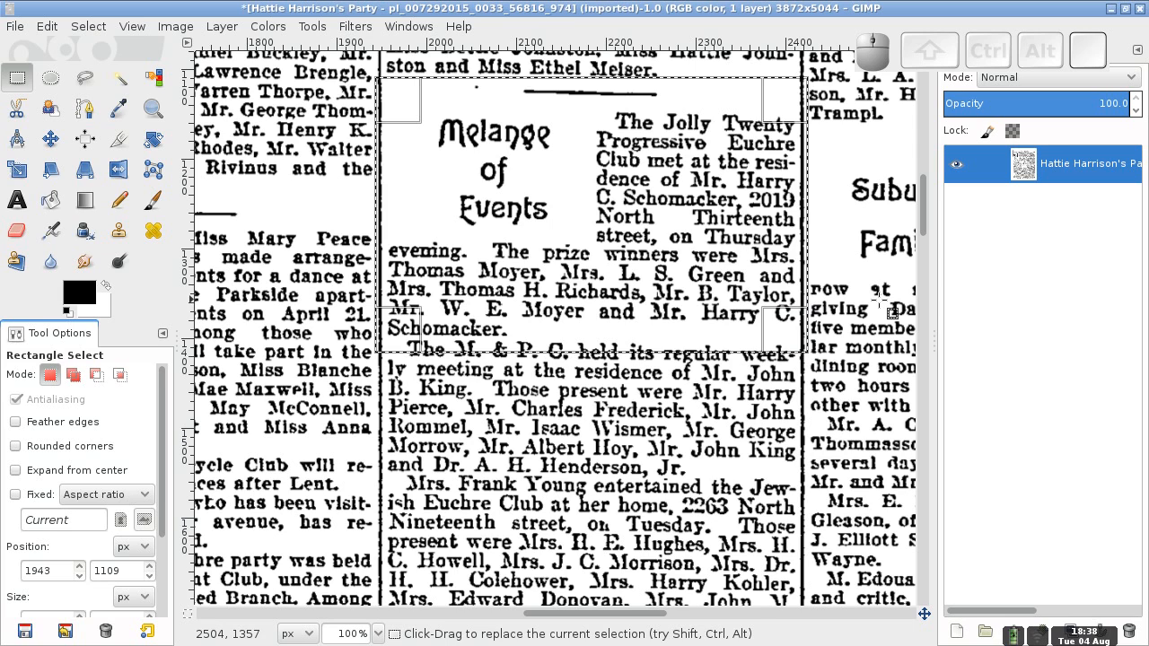
pyautogui.press('ctrl')
pyautogui.hotkey('ctrl', 'c')
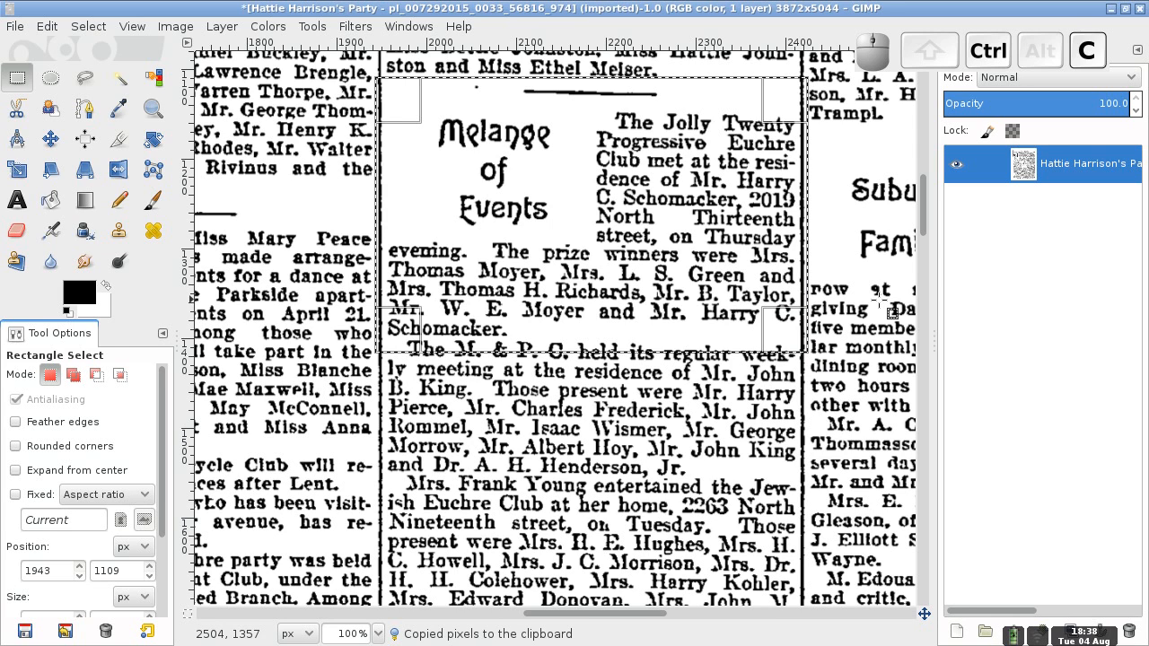
# Step: Create a new transparent layer of 3872 × 5044 px named Layer and hide the newspaper-page layer
pyautogui.rightClick(1010, 212)
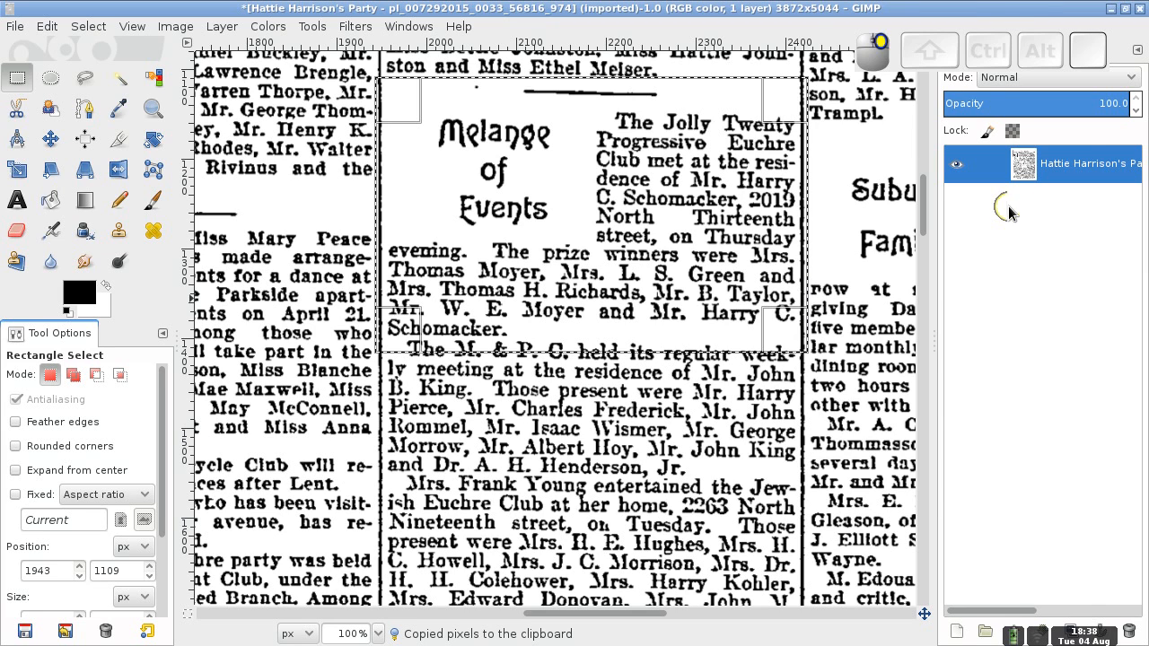
pyautogui.click(1067, 261)
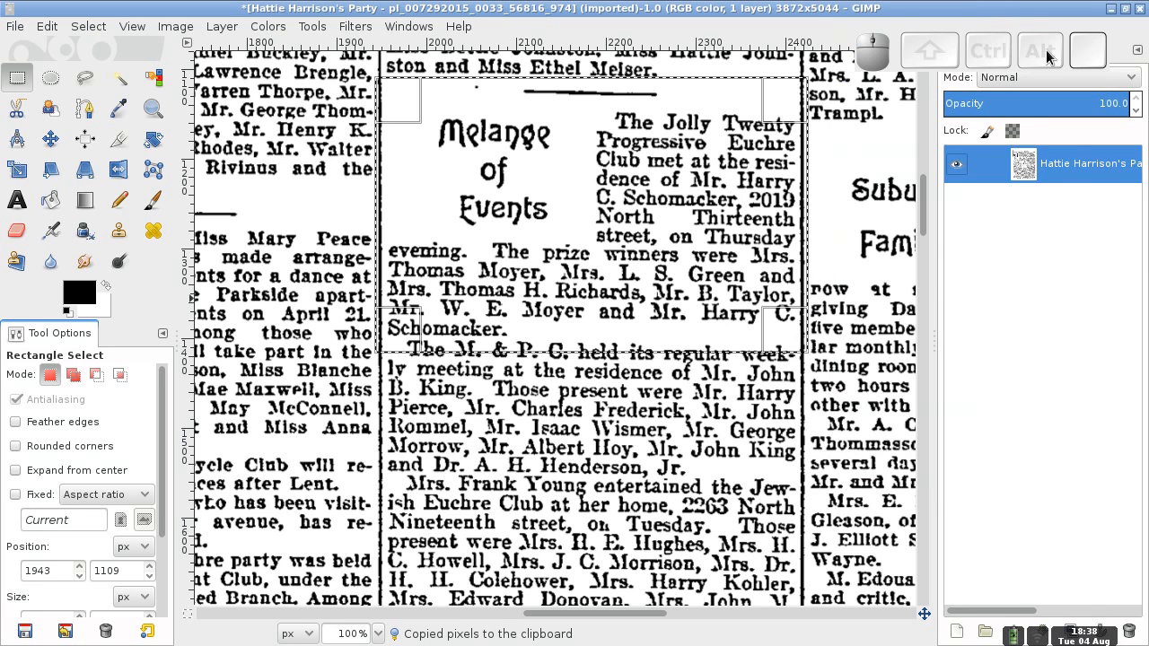
pyautogui.press('alt')
pyautogui.moveTo(963, 52); pyautogui.dragTo(779, 22)
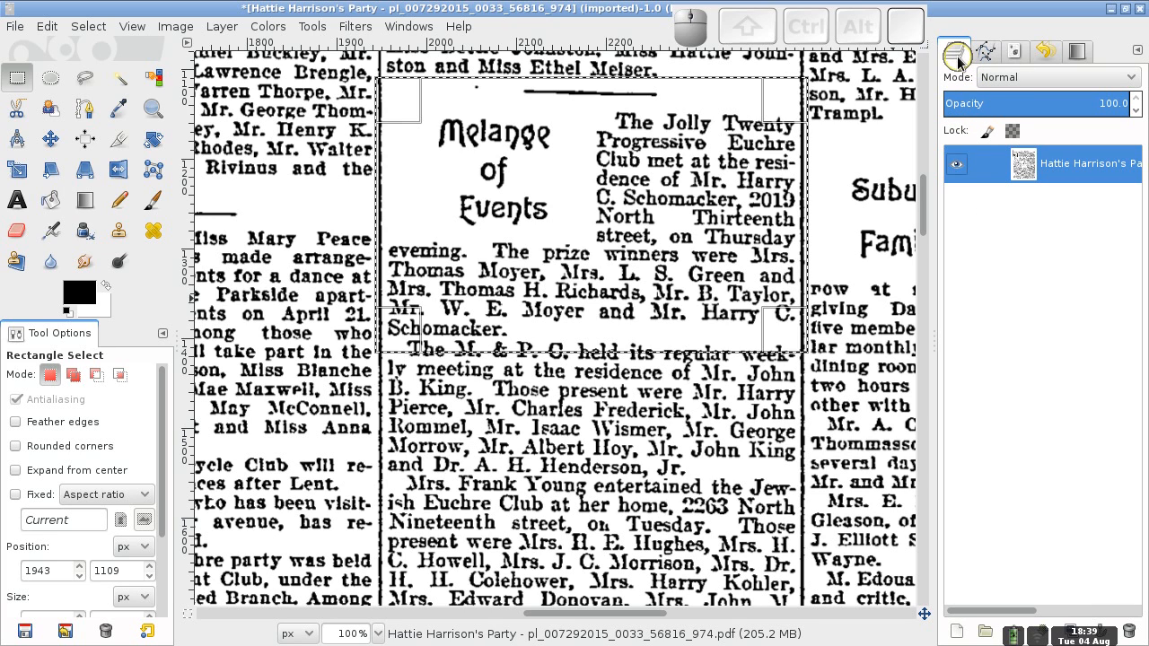
pyautogui.rightClick(1000, 247)
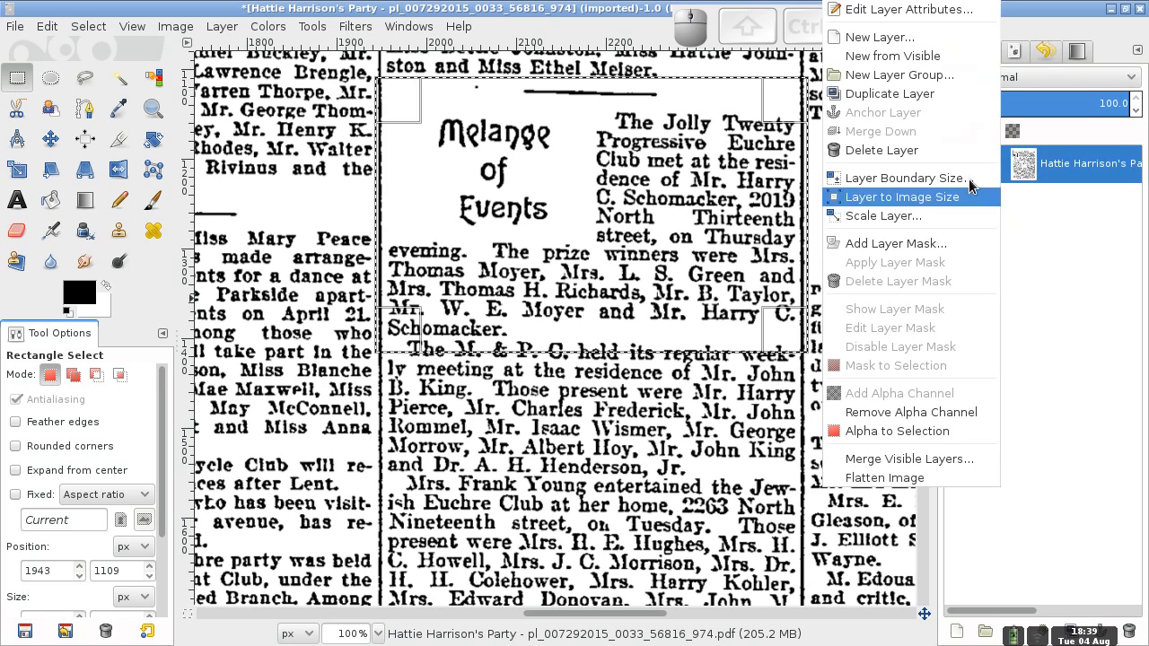
pyautogui.click(899, 47)
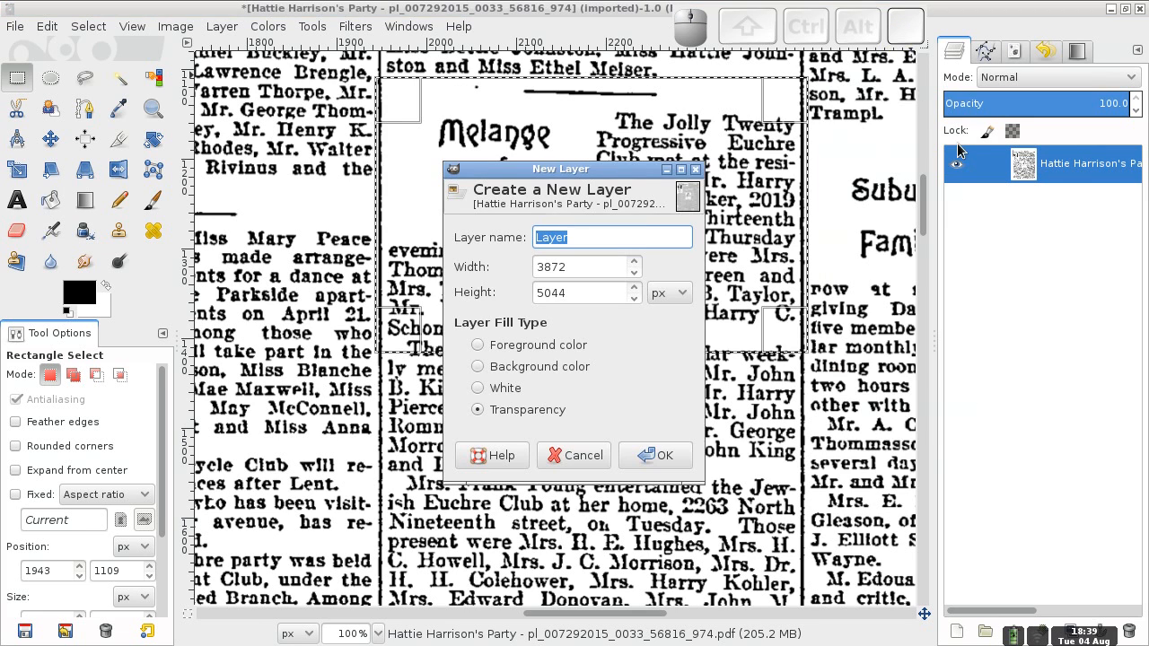
pyautogui.click(658, 458)
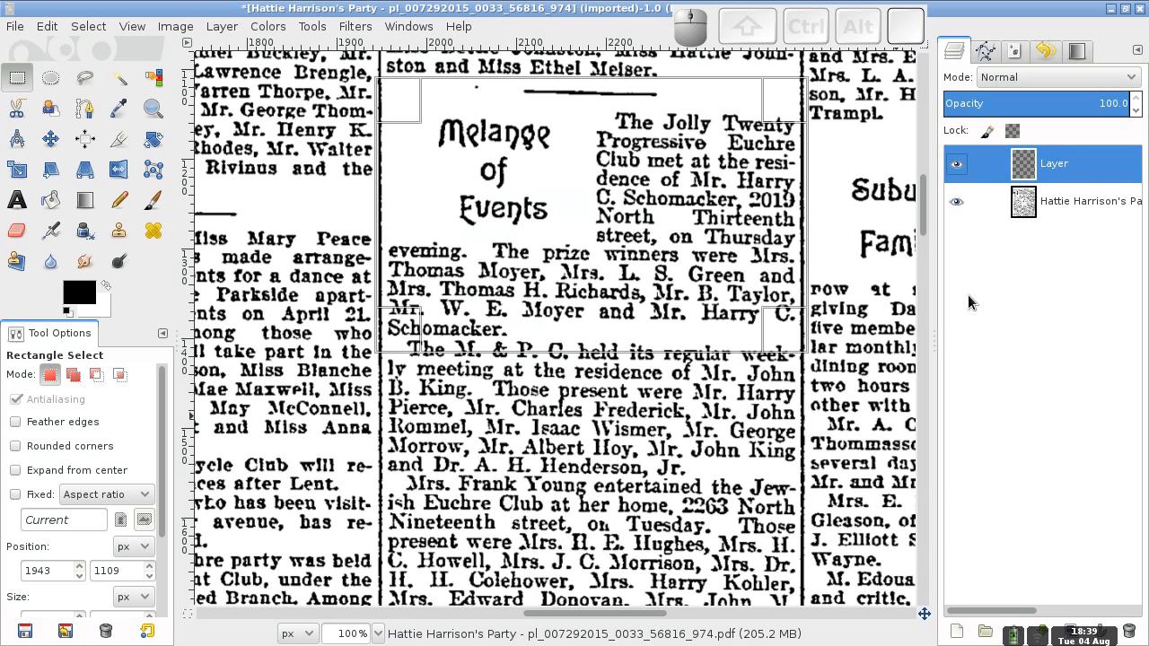
pyautogui.click(957, 203)
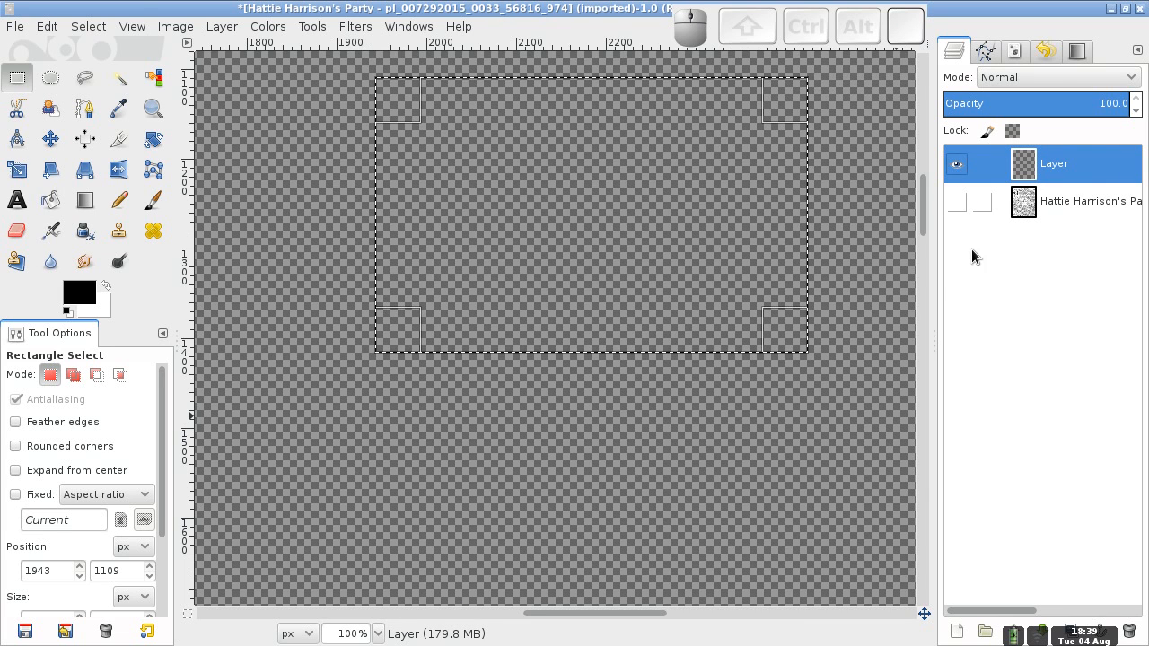
# Step: Paste the copied "Melange of Events" clipping and anchor it to the new layer
pyautogui.hotkey('ctrl', 'v')
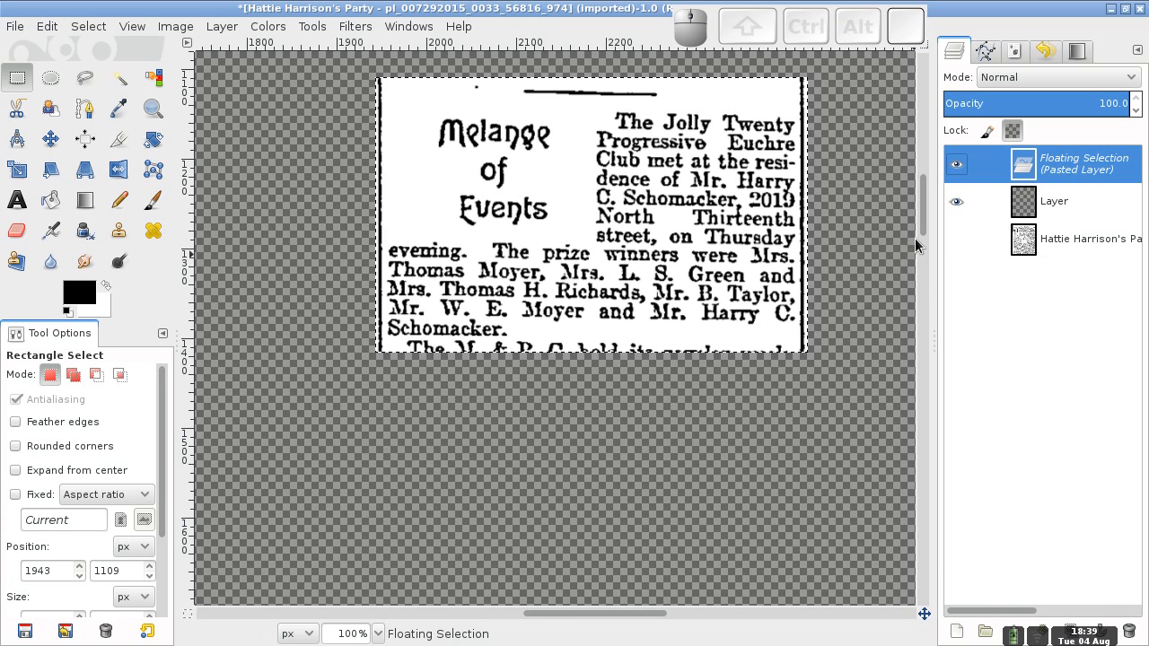
pyautogui.moveTo(922, 221); pyautogui.dragTo(922, 231)
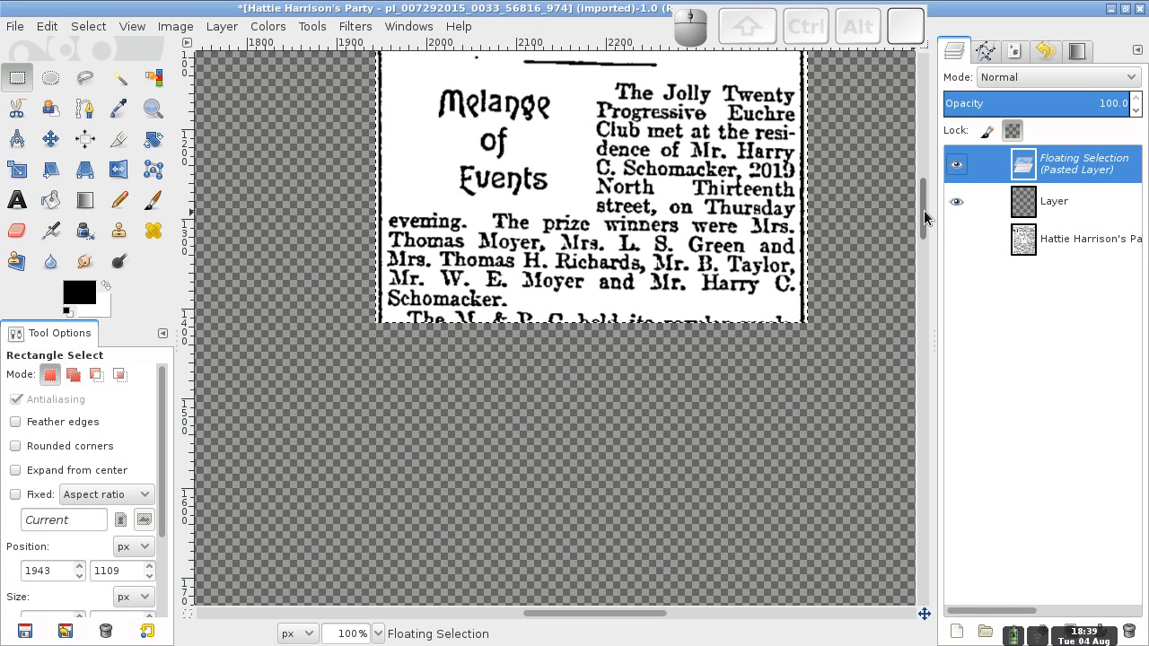
pyautogui.moveTo(923, 210); pyautogui.dragTo(923, 214)
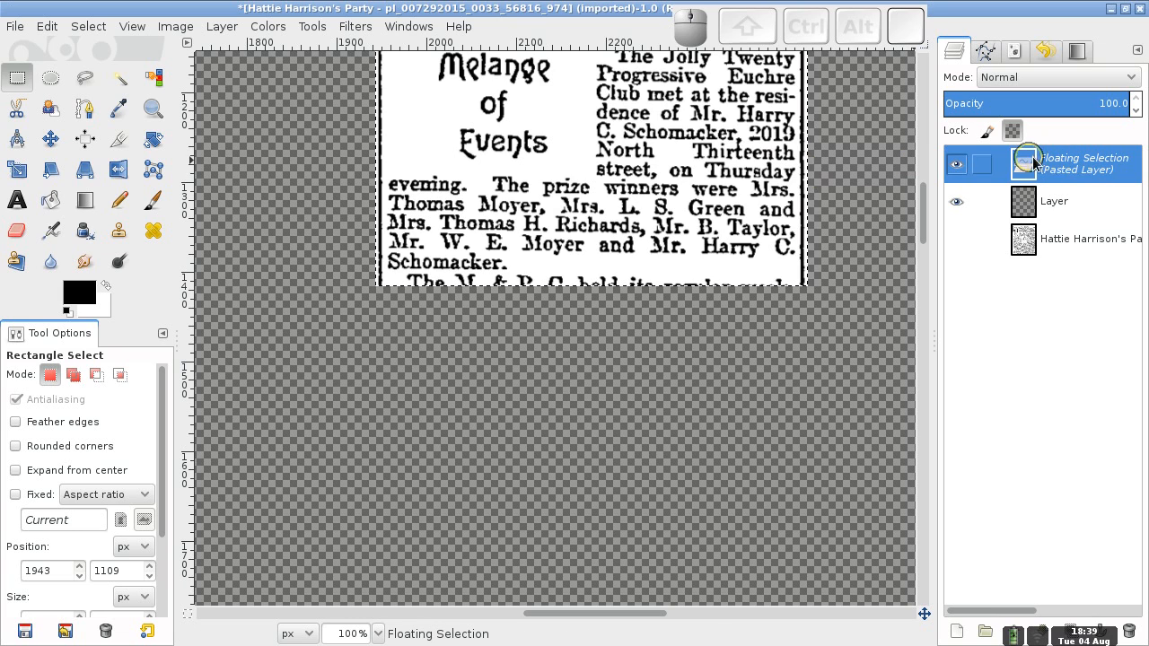
pyautogui.rightClick(1056, 170)
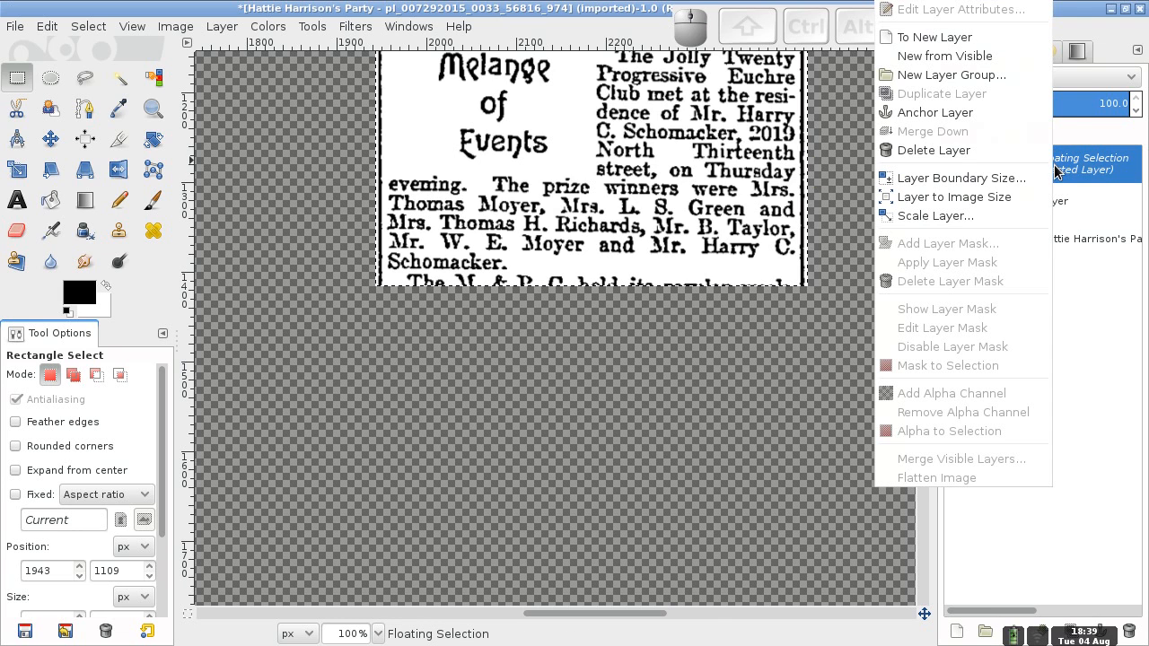
pyautogui.click(935, 115)
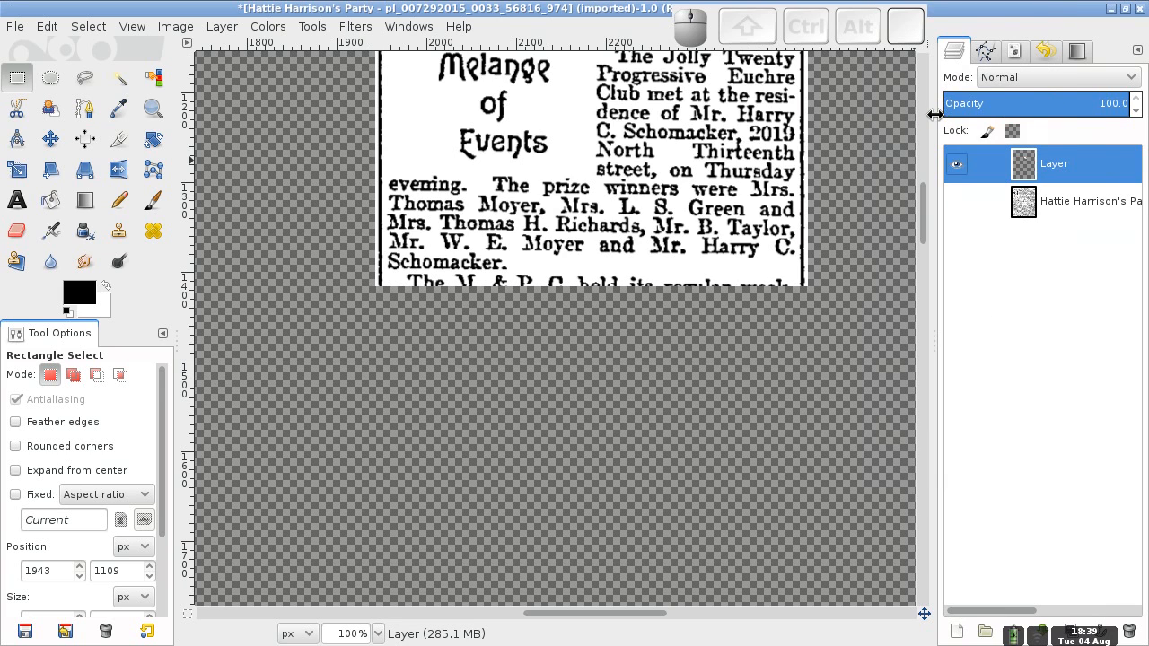
# Step: Show the newspaper-page layer again and copy a rectangular selection around the surprise-party article, starting at about 1940, 4487 px
pyautogui.click(956, 205)
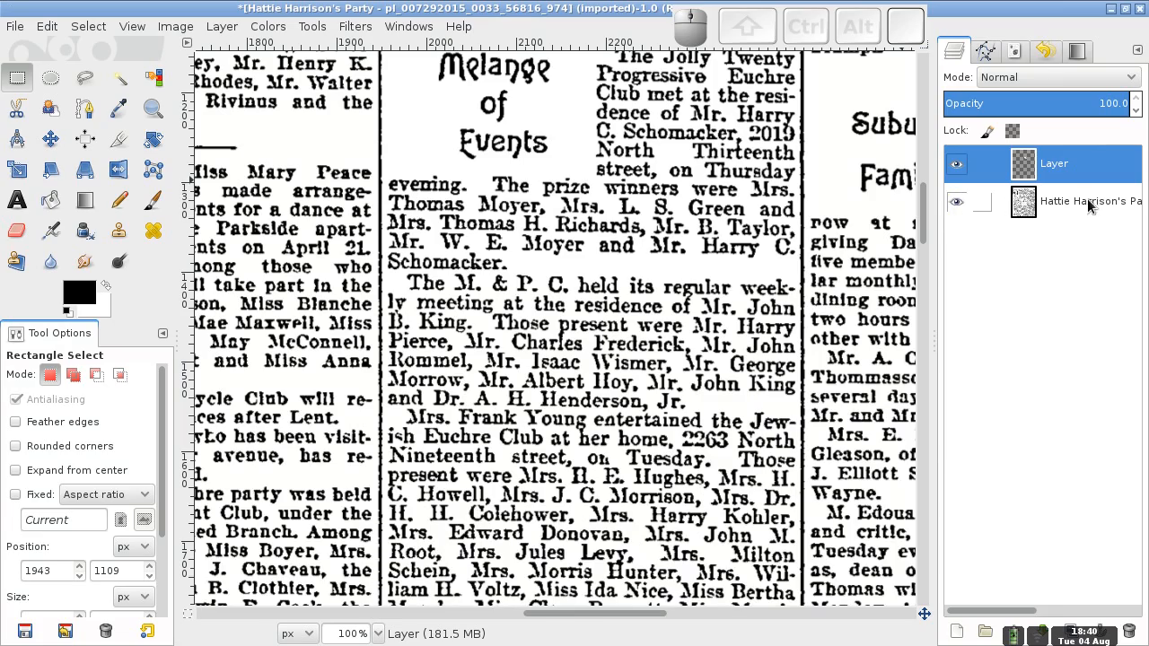
pyautogui.moveTo(922, 213); pyautogui.dragTo(931, 546)
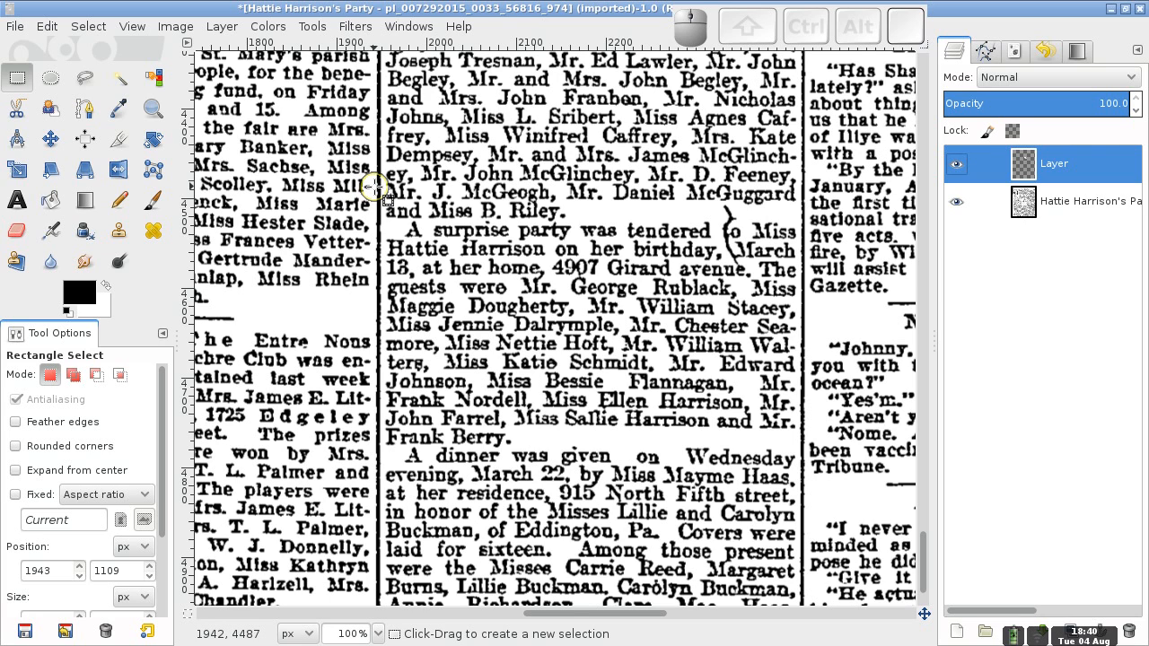
pyautogui.moveTo(372, 186); pyautogui.dragTo(809, 501)
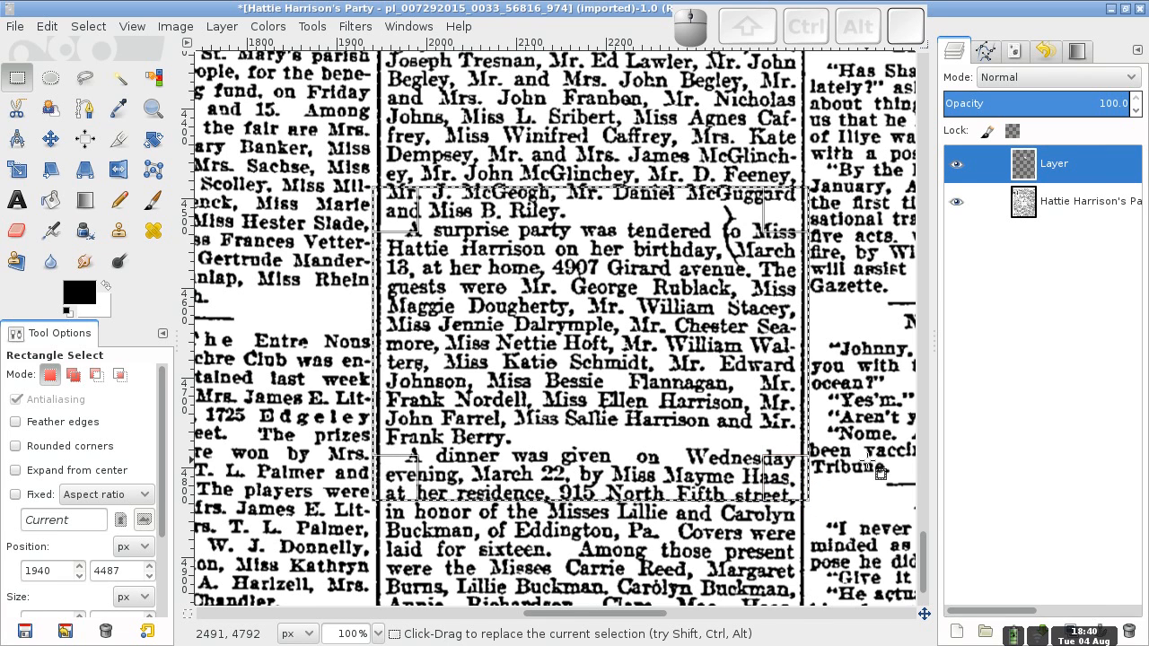
pyautogui.press('ctrl')
pyautogui.hotkey('ctrl', 'c')
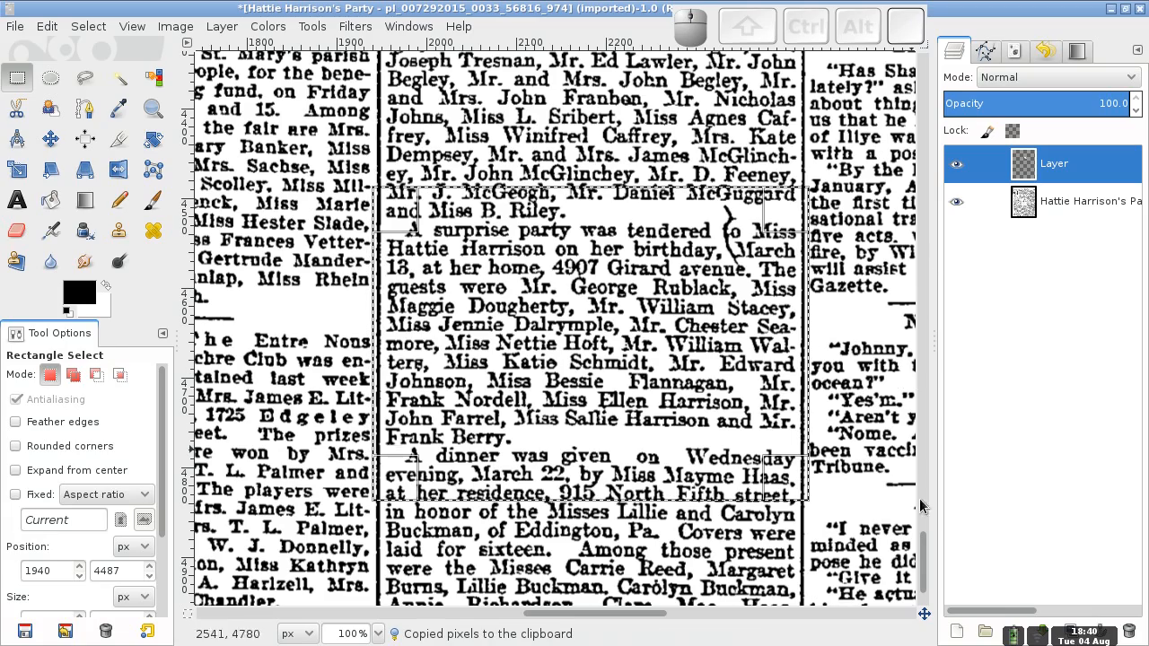
pyautogui.moveTo(921, 551); pyautogui.dragTo(922, 193)
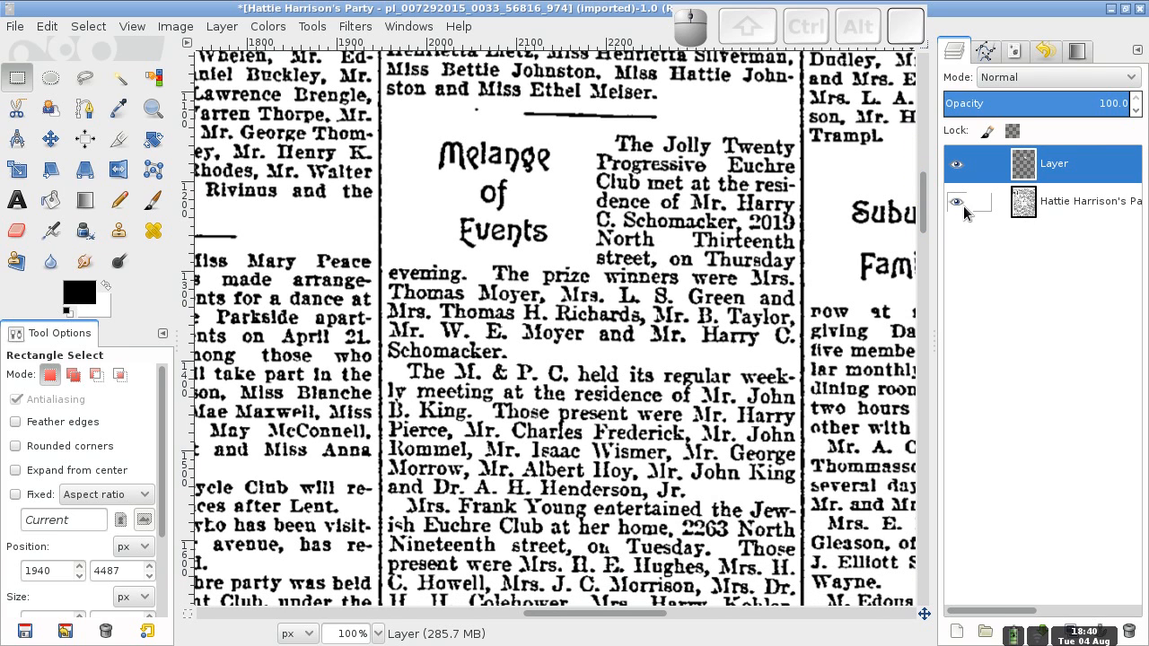
pyautogui.click(956, 203)
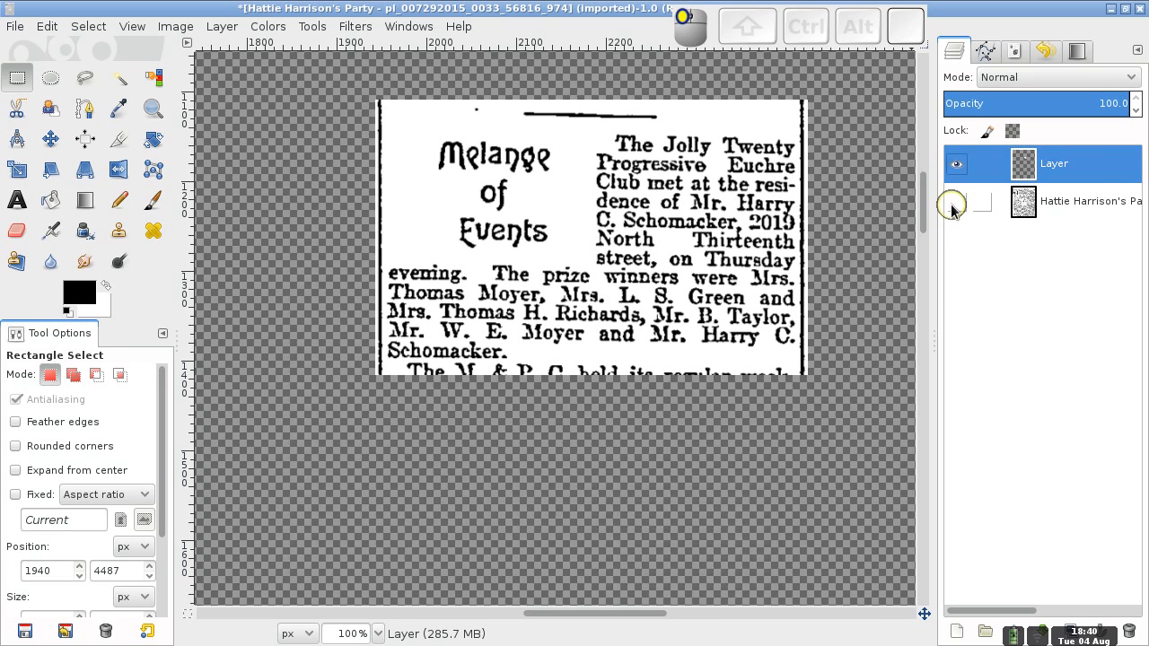
pyautogui.hotkey('ctrl', 'v')
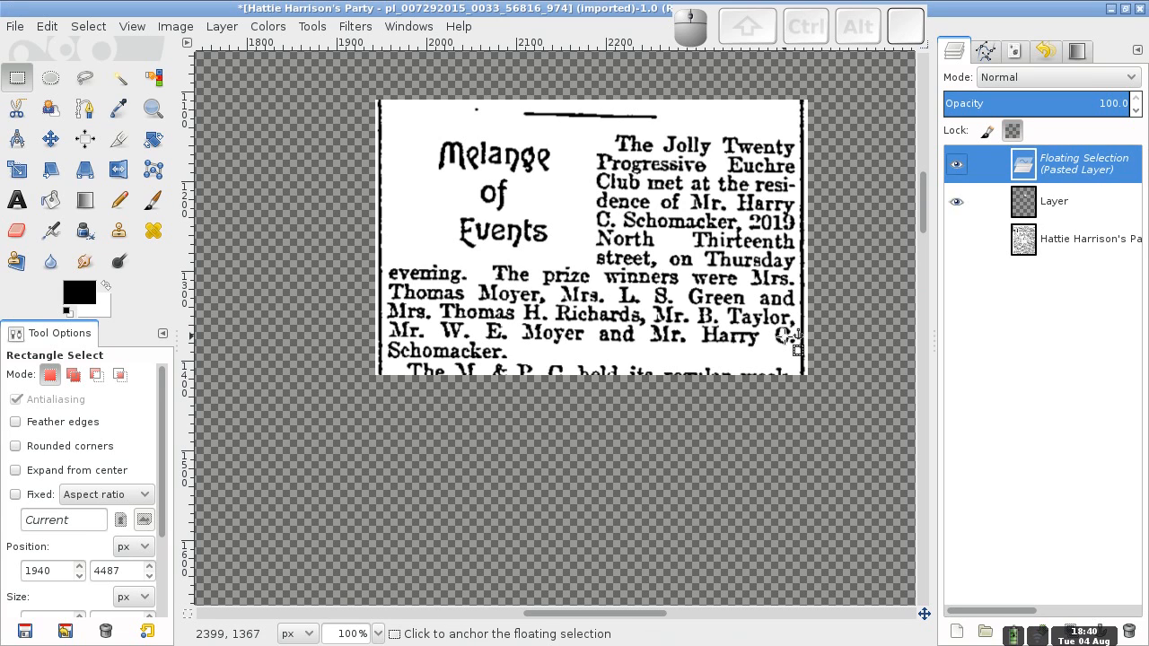
pyautogui.moveTo(921, 210); pyautogui.dragTo(918, 296)
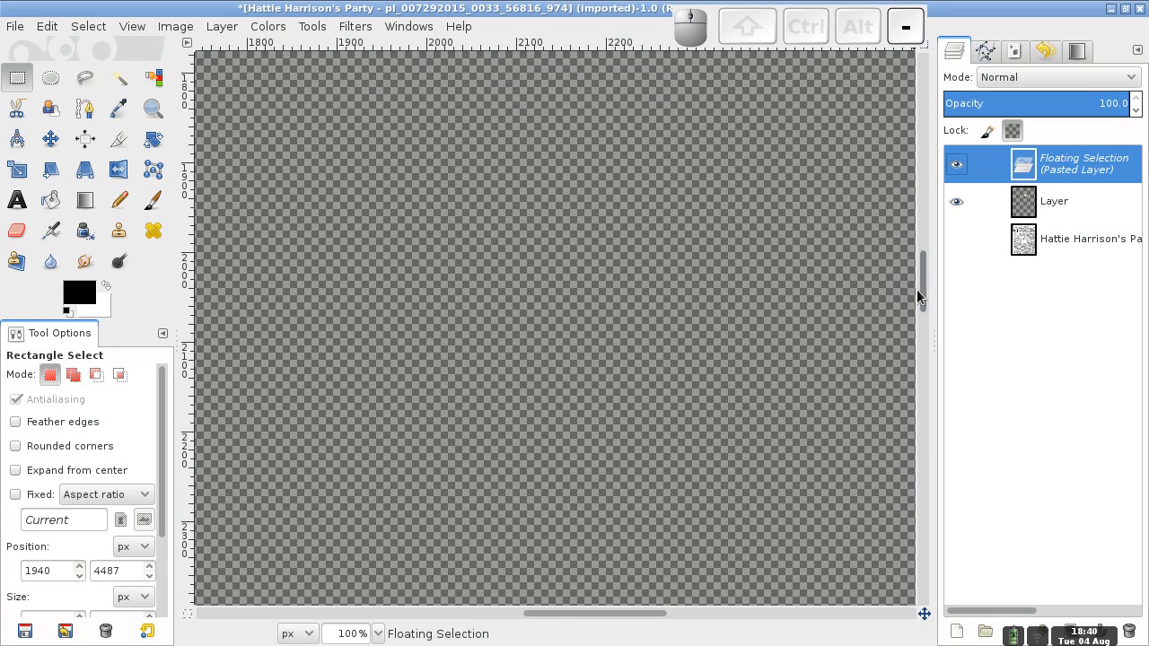
pyautogui.press('-')
pyautogui.press('-')
pyautogui.press('-')
pyautogui.press('-')
pyautogui.press('-')
pyautogui.press('-')
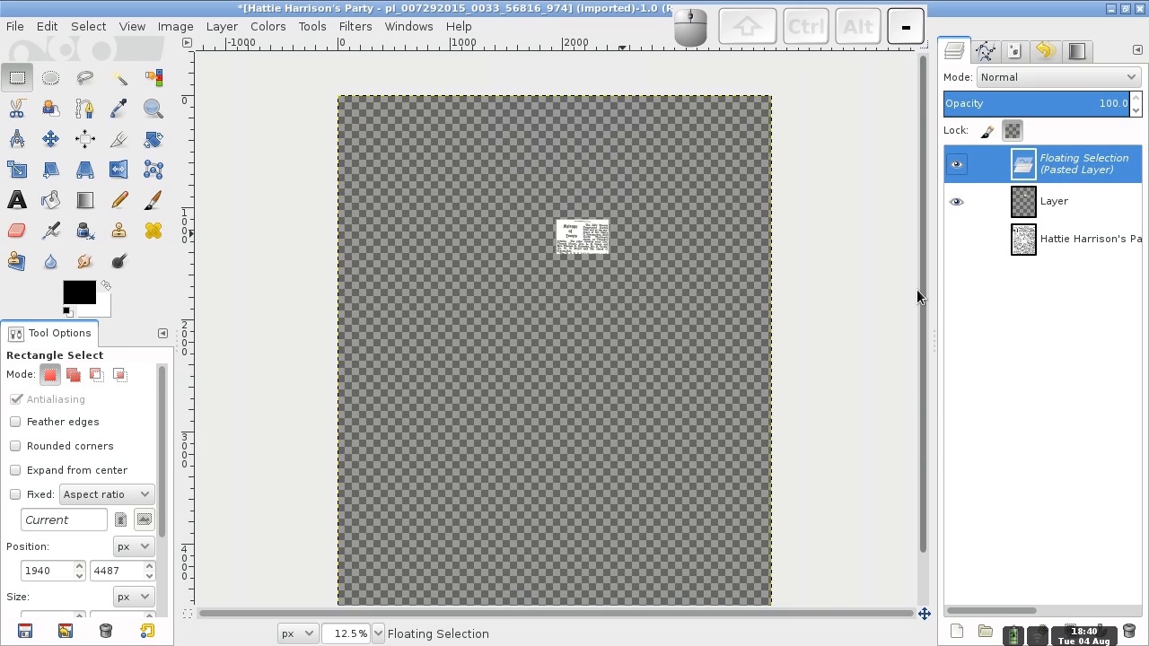
pyautogui.moveTo(923, 283); pyautogui.dragTo(925, 474)
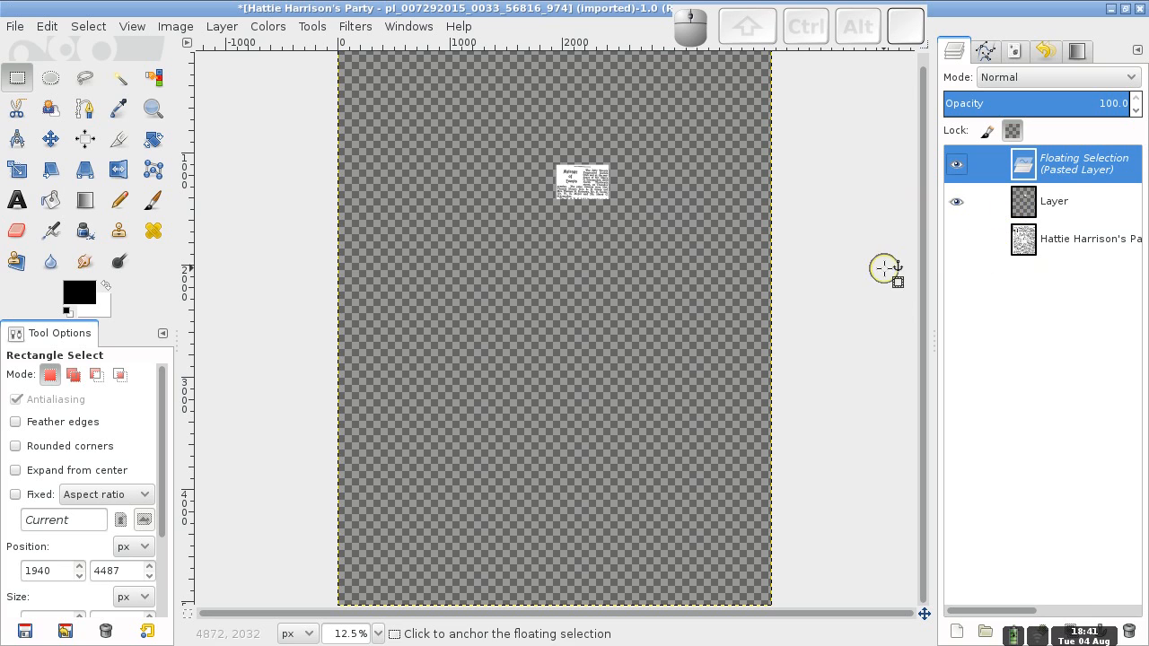
pyautogui.rightClick(656, 235)
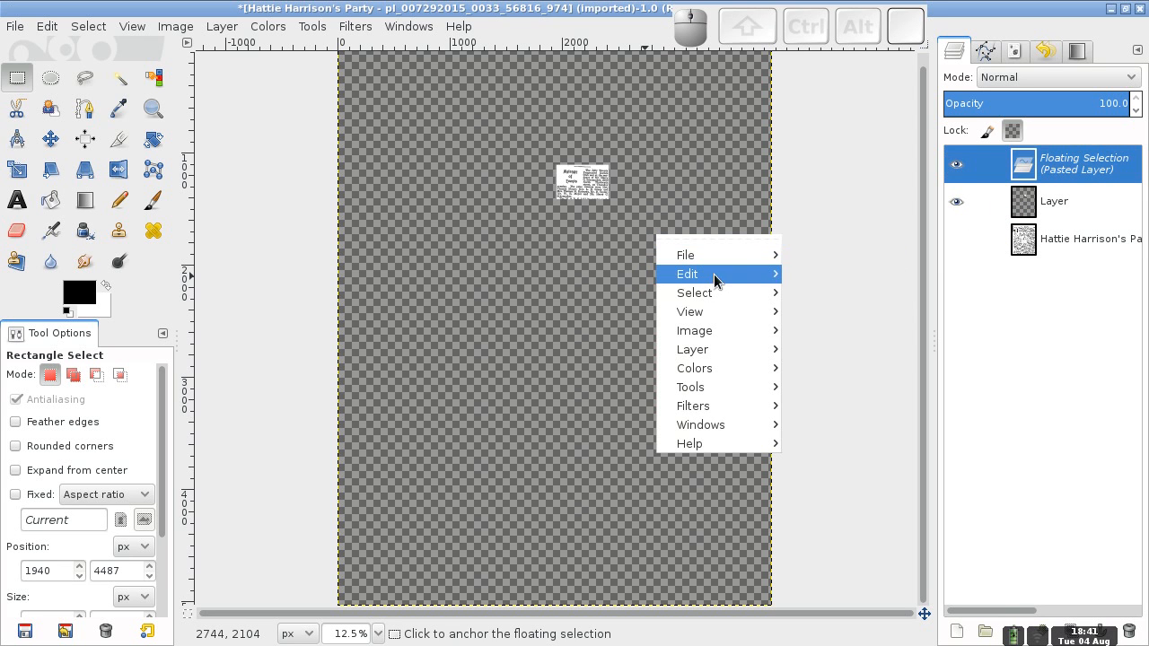
pyautogui.moveTo(715, 278)
pyautogui.click(1096, 377)
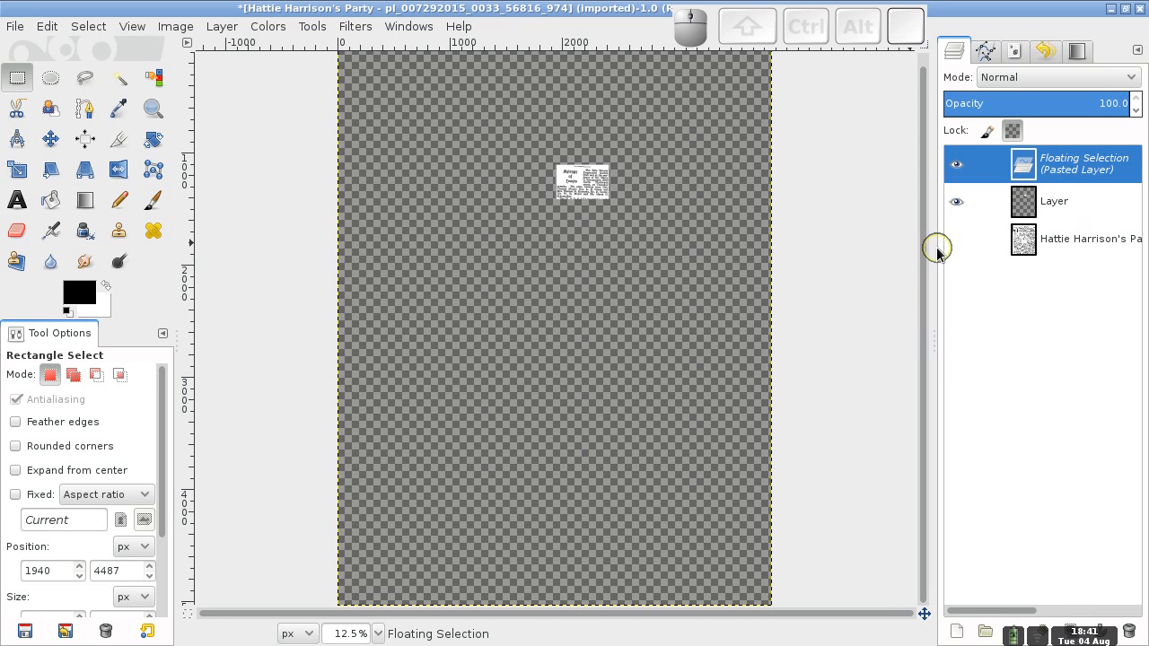
pyautogui.moveTo(925, 253); pyautogui.dragTo(925, 283)
pyautogui.moveTo(929, 381); pyautogui.dragTo(930, 377)
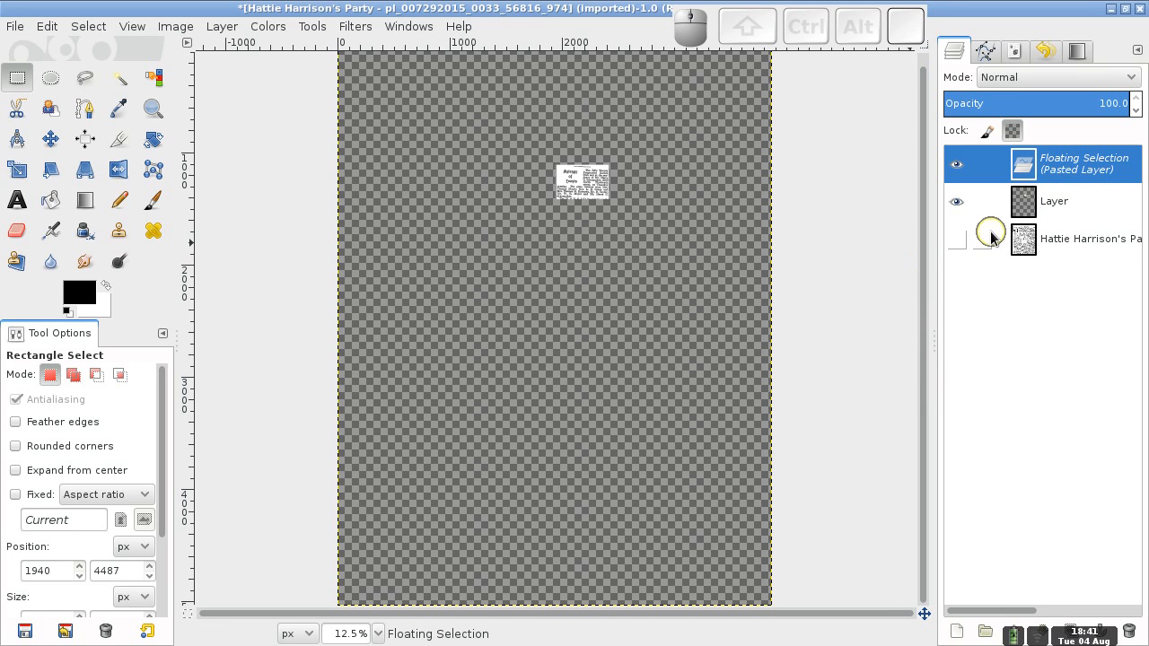
pyautogui.press('ctrl')
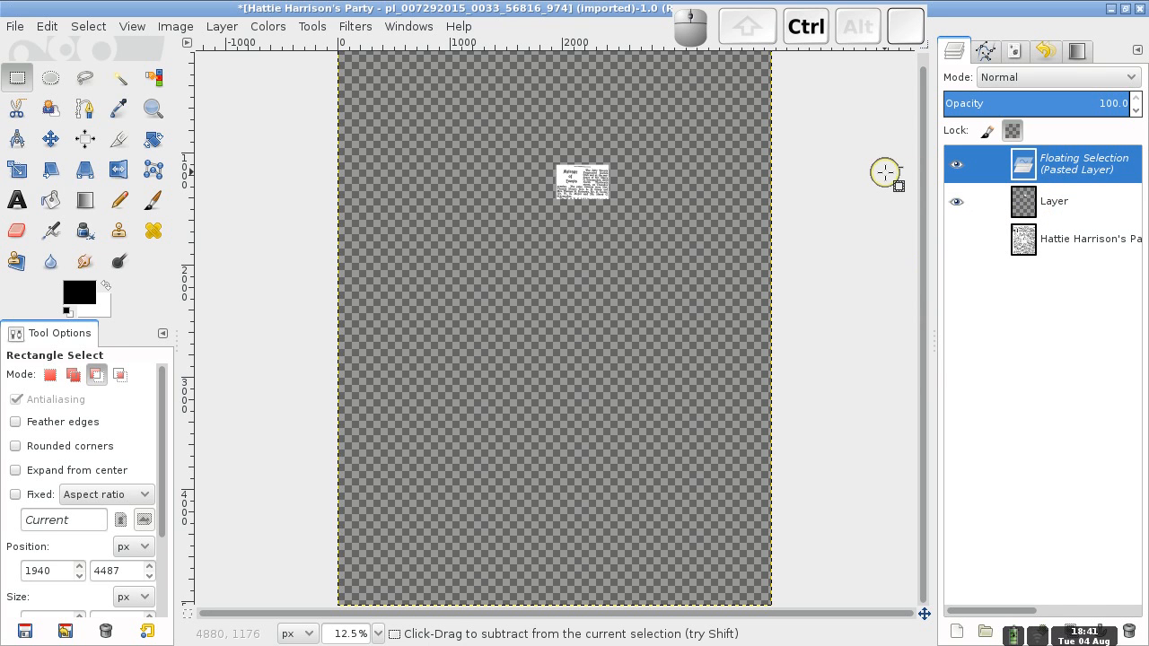
pyautogui.click(956, 239)
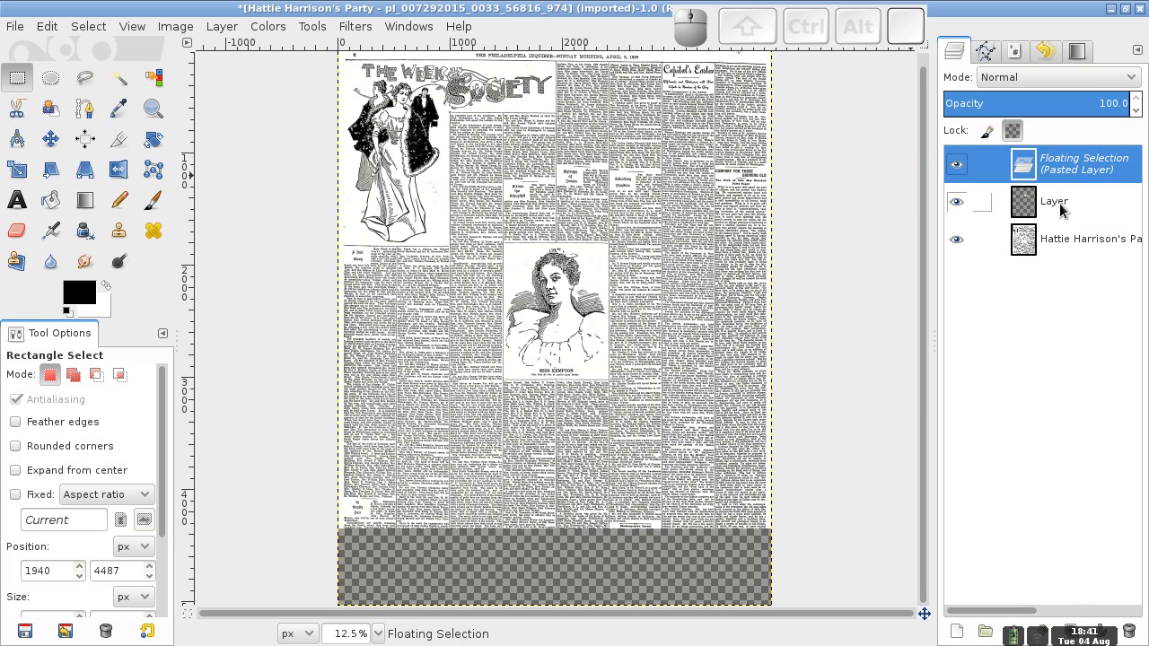
pyautogui.rightClick(1063, 167)
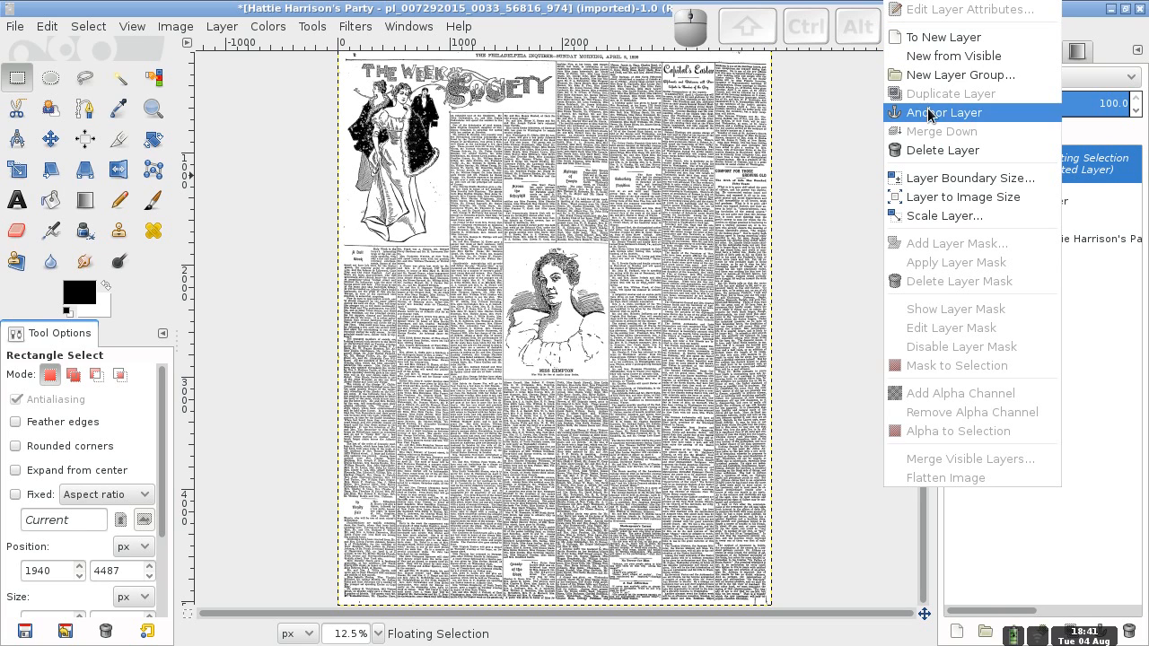
pyautogui.click(931, 151)
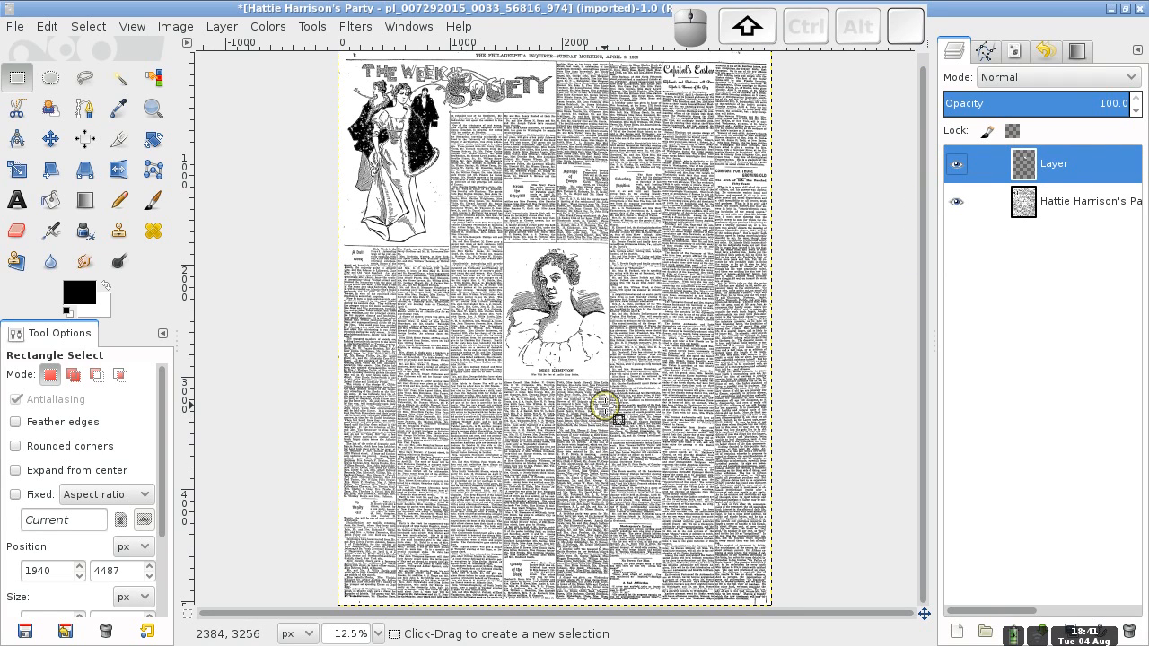
# Step: Make the newspaper-page layer active and copy a rectangular selection around the surprise-party article, starting at about 1935, 4490 px
pyautogui.press('+')
pyautogui.press('+')
pyautogui.press('+')
pyautogui.press('+')
pyautogui.press('+')
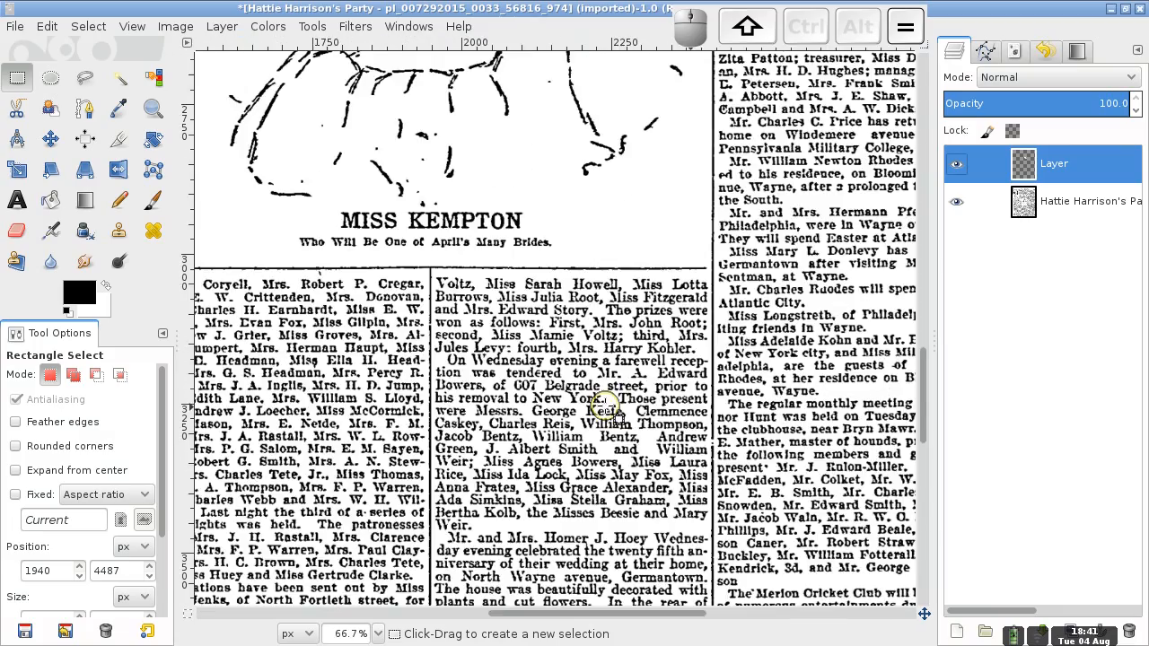
pyautogui.moveTo(927, 398); pyautogui.dragTo(922, 511)
pyautogui.moveTo(644, 613); pyautogui.dragTo(583, 619)
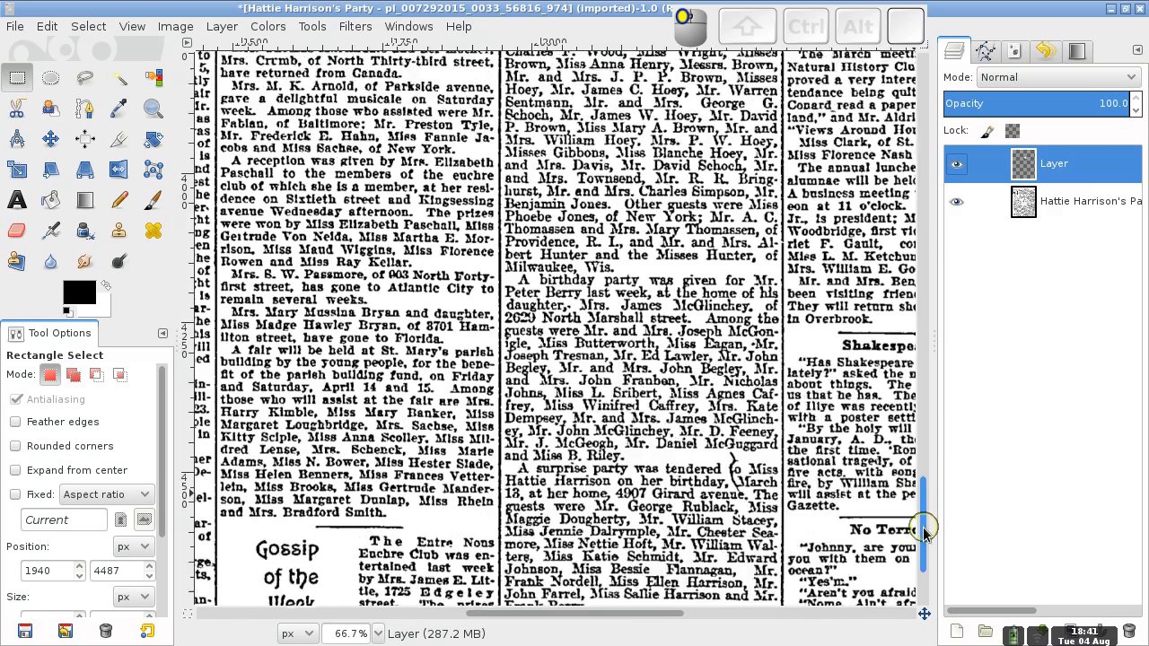
pyautogui.moveTo(924, 525); pyautogui.dragTo(925, 555)
pyautogui.click(1060, 165)
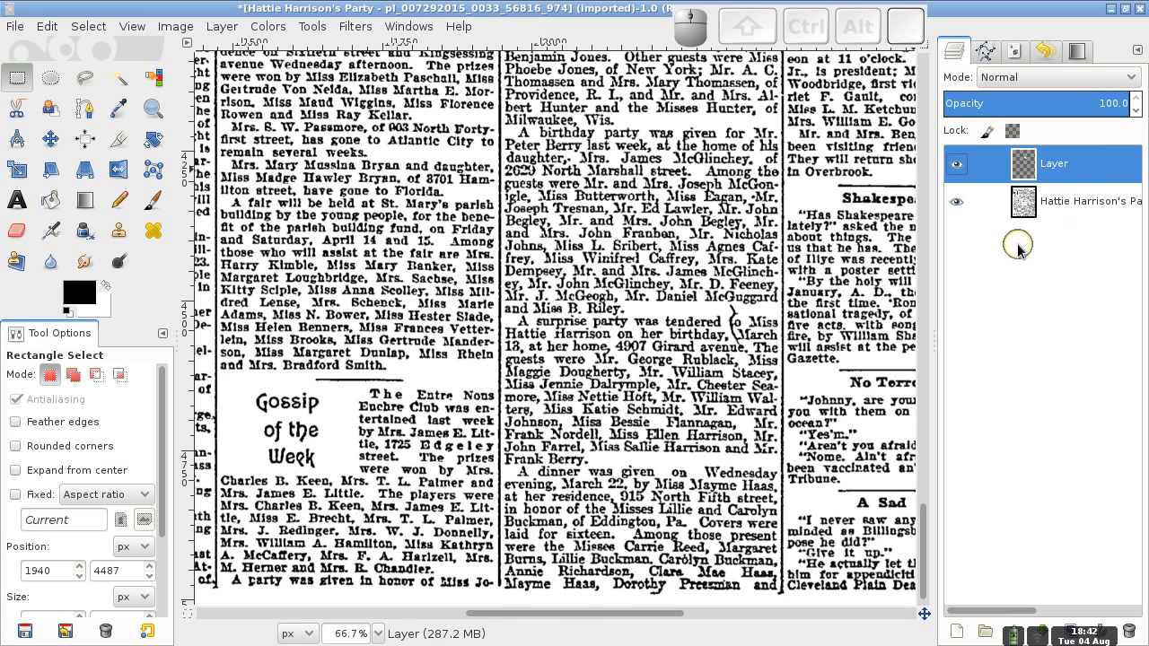
pyautogui.click(1056, 205)
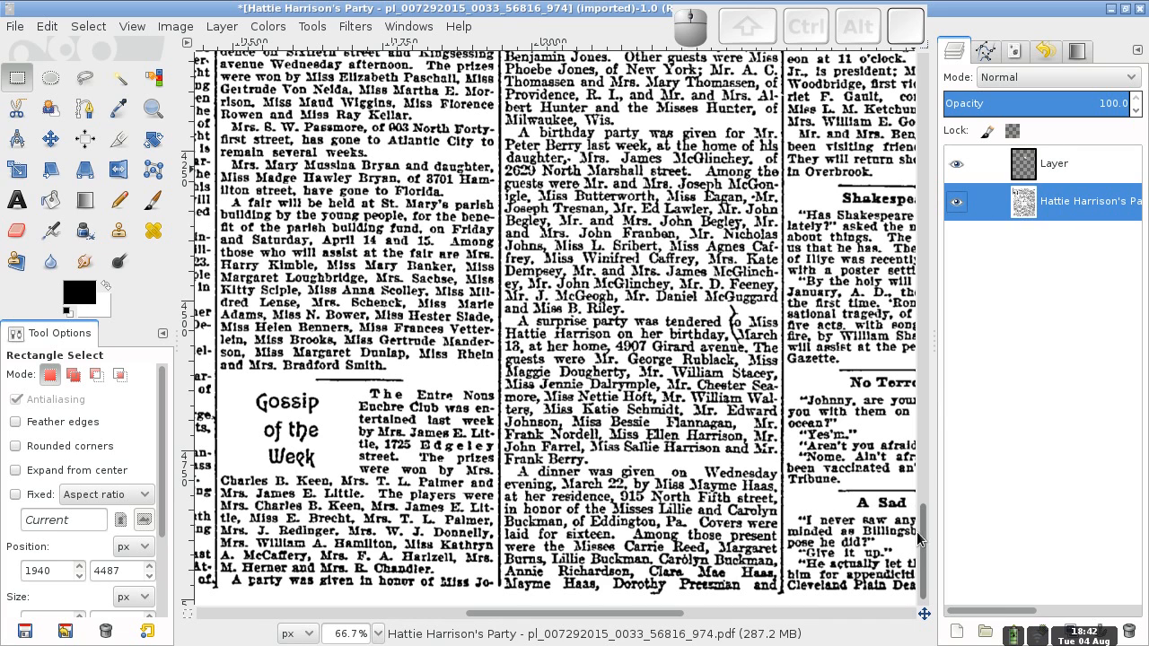
pyautogui.scroll(-1, 925, 548)
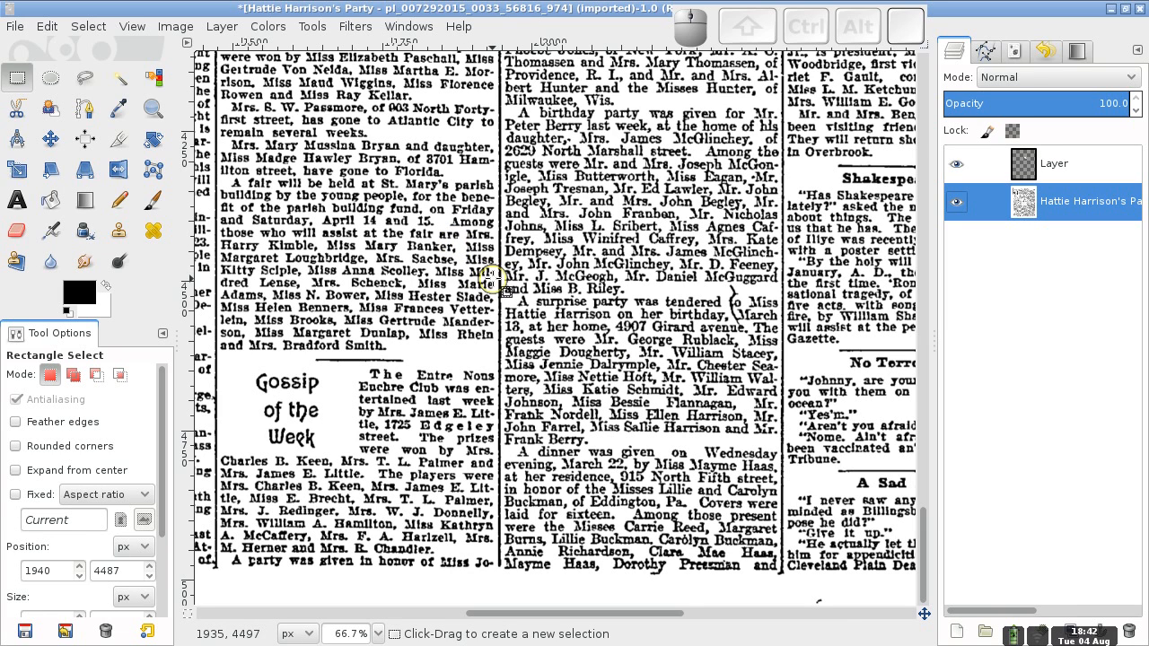
pyautogui.moveTo(492, 273); pyautogui.dragTo(787, 465)
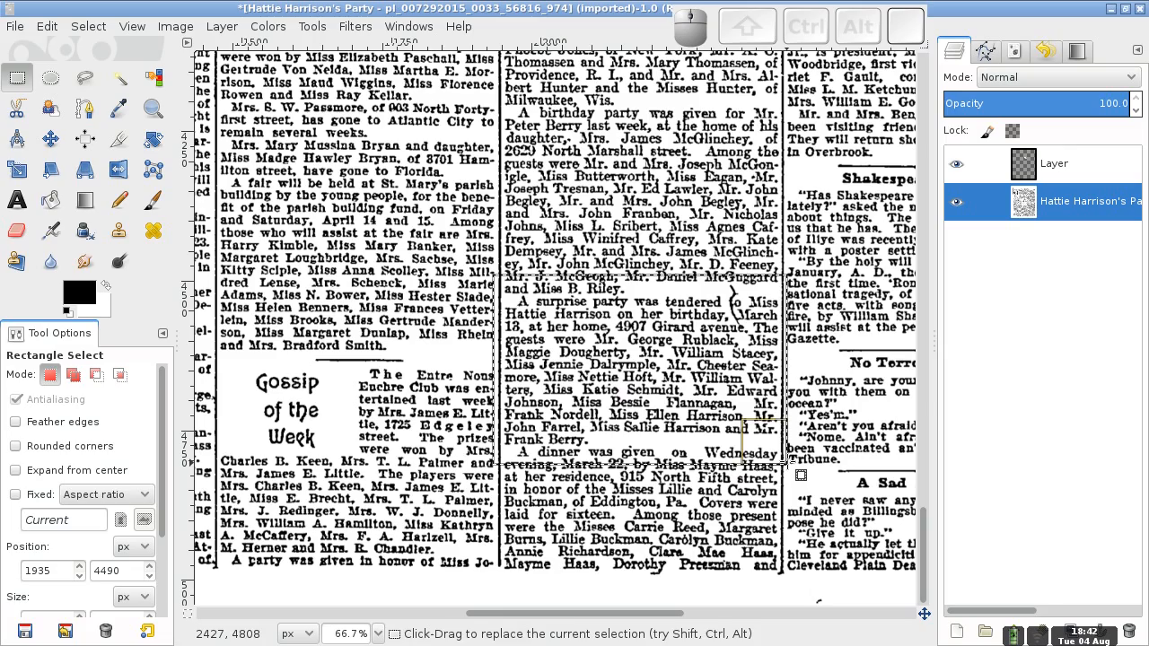
pyautogui.press('ctrl')
pyautogui.hotkey('ctrl', 'c')
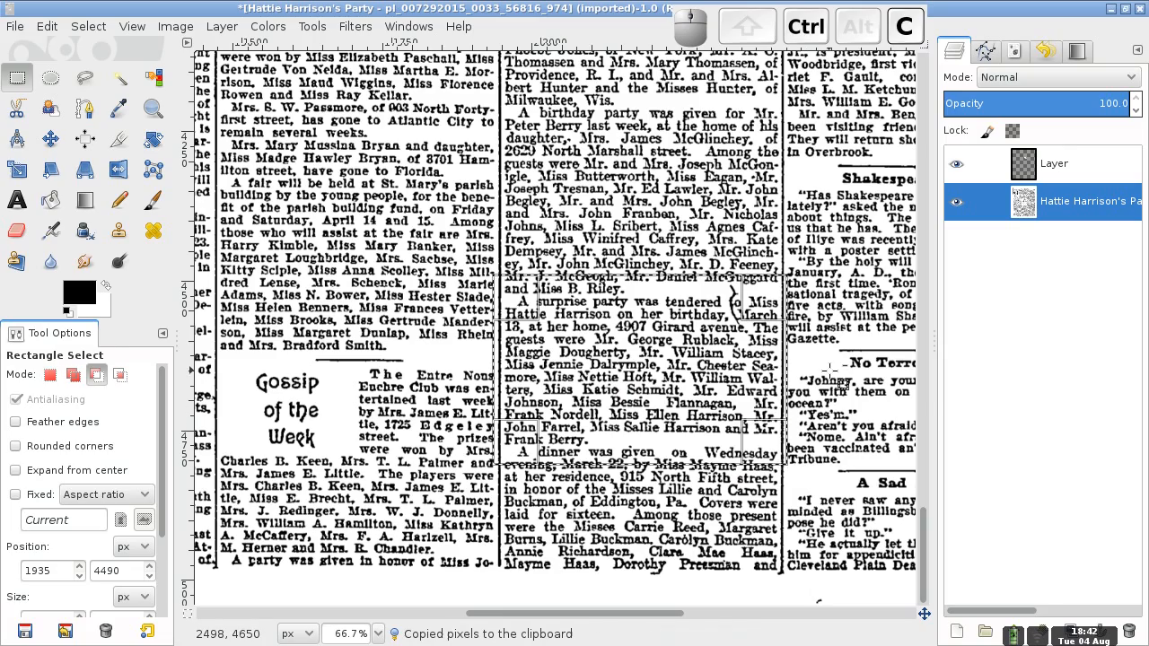
# Step: Hide the newspaper-page layer, make the clipping layer active and paste the copied surprise-party article
pyautogui.moveTo(921, 584); pyautogui.dragTo(925, 388)
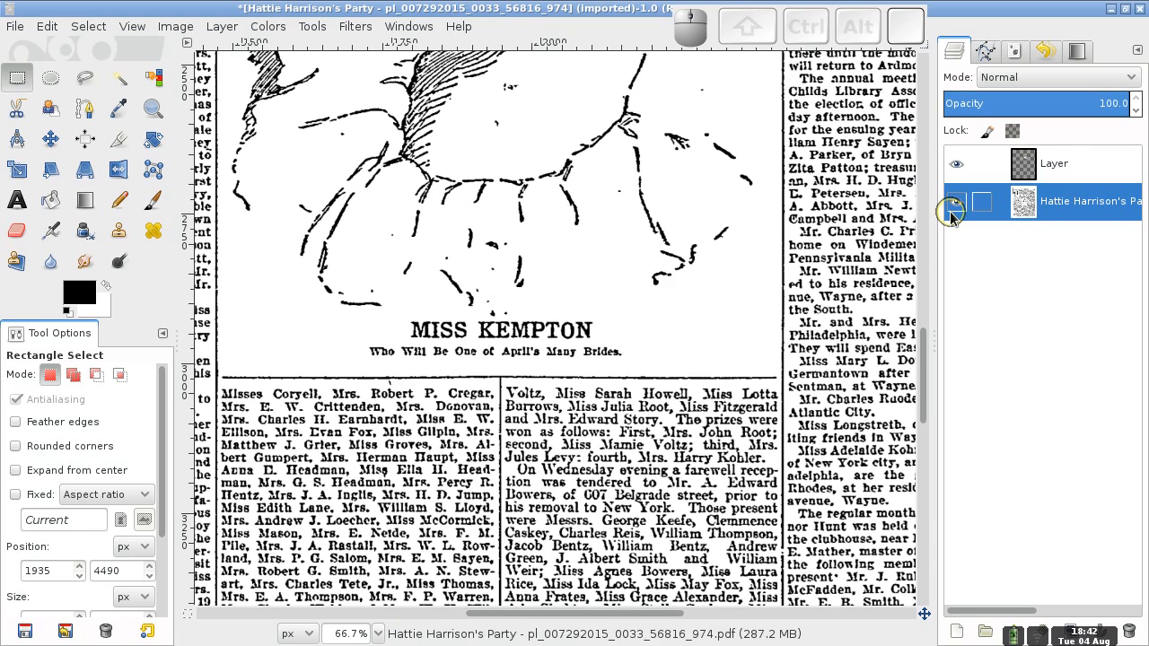
pyautogui.click(1054, 174)
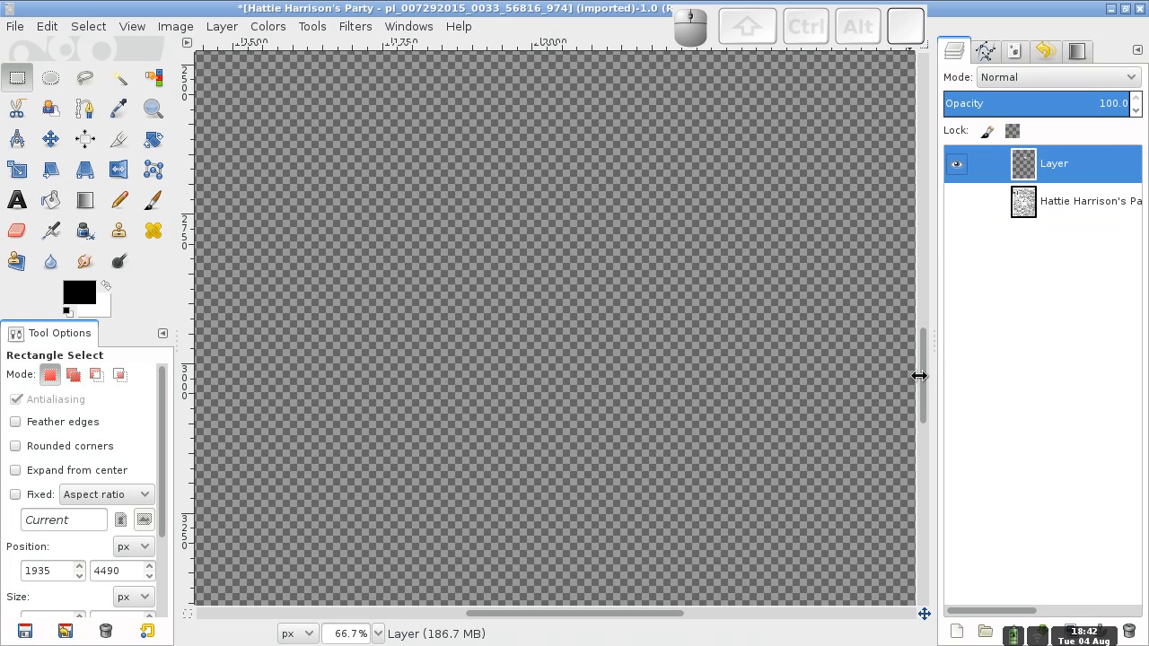
pyautogui.moveTo(922, 376); pyautogui.dragTo(919, 237)
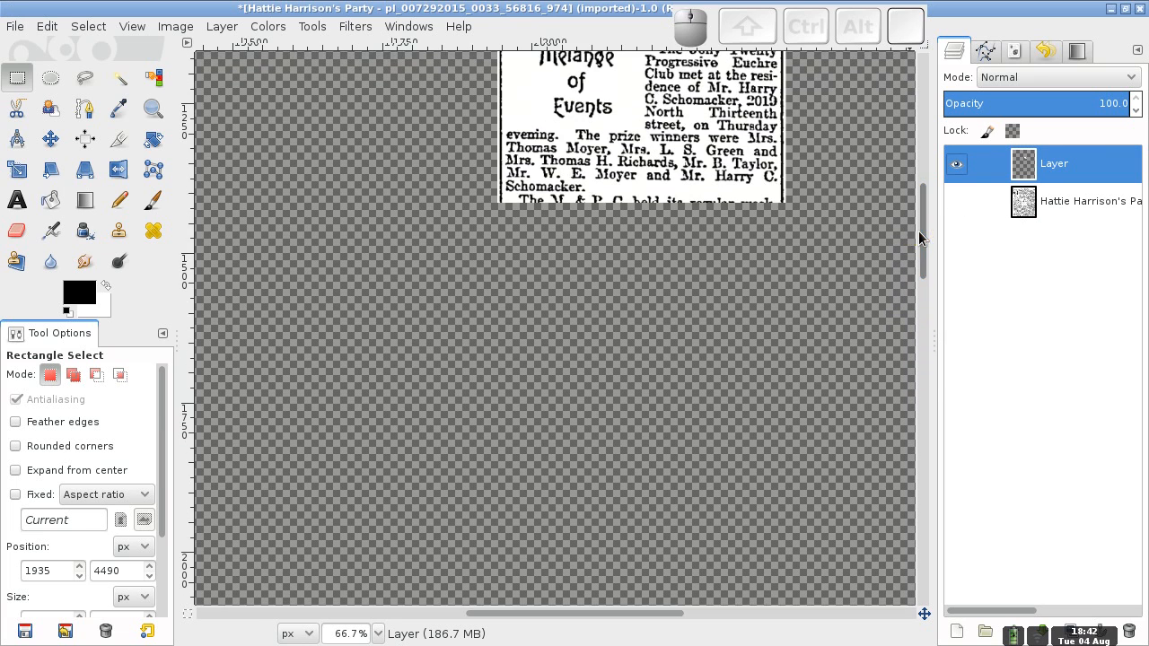
pyautogui.hotkey('ctrl', 'v')
pyautogui.moveTo(923, 235); pyautogui.dragTo(921, 579)
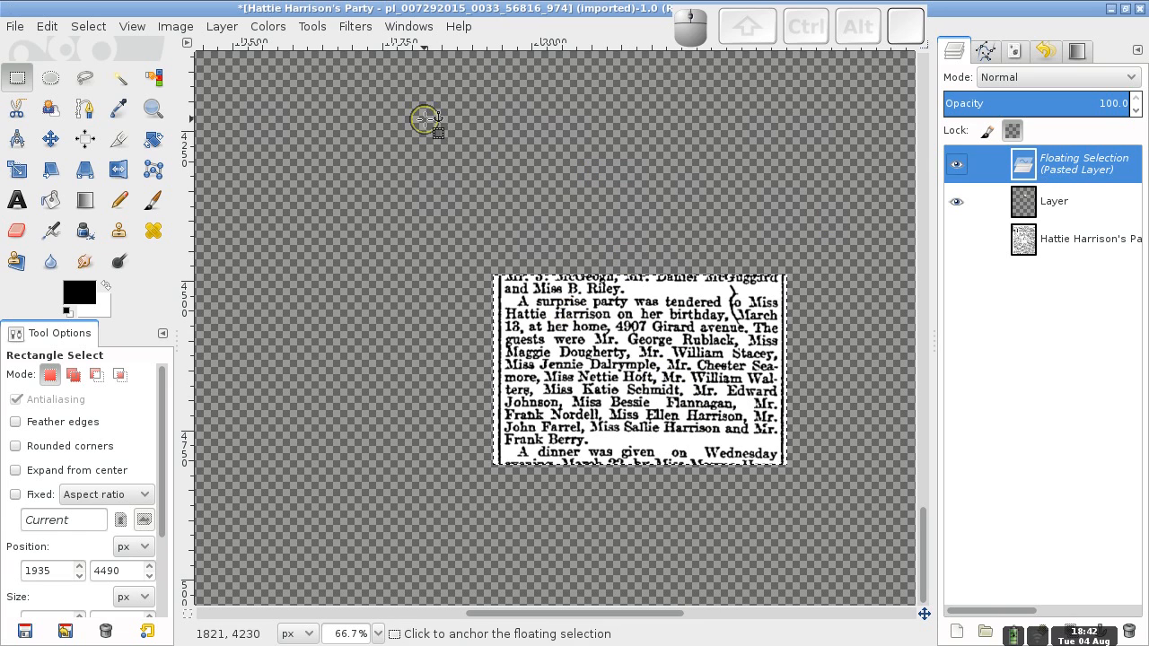
# Step: Move the pasted surprise-party article up directly beneath the "Melange of Events" clipping, aligning the column rules, and anchor it to the layer
pyautogui.click(51, 139)
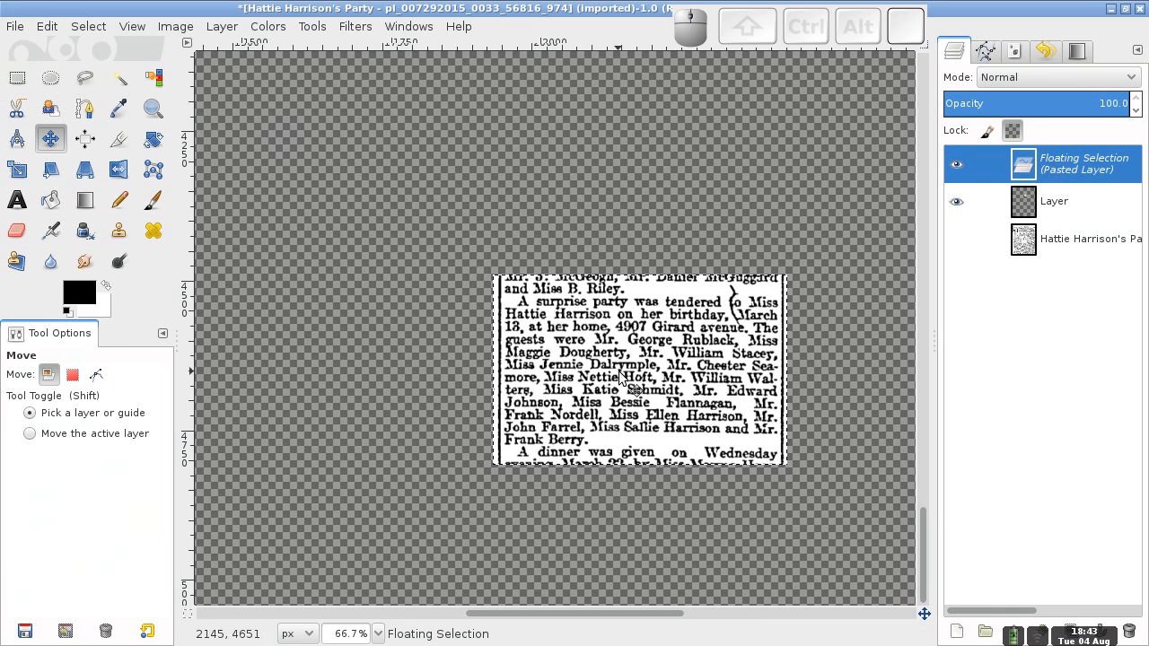
pyautogui.moveTo(638, 341); pyautogui.dragTo(642, 96)
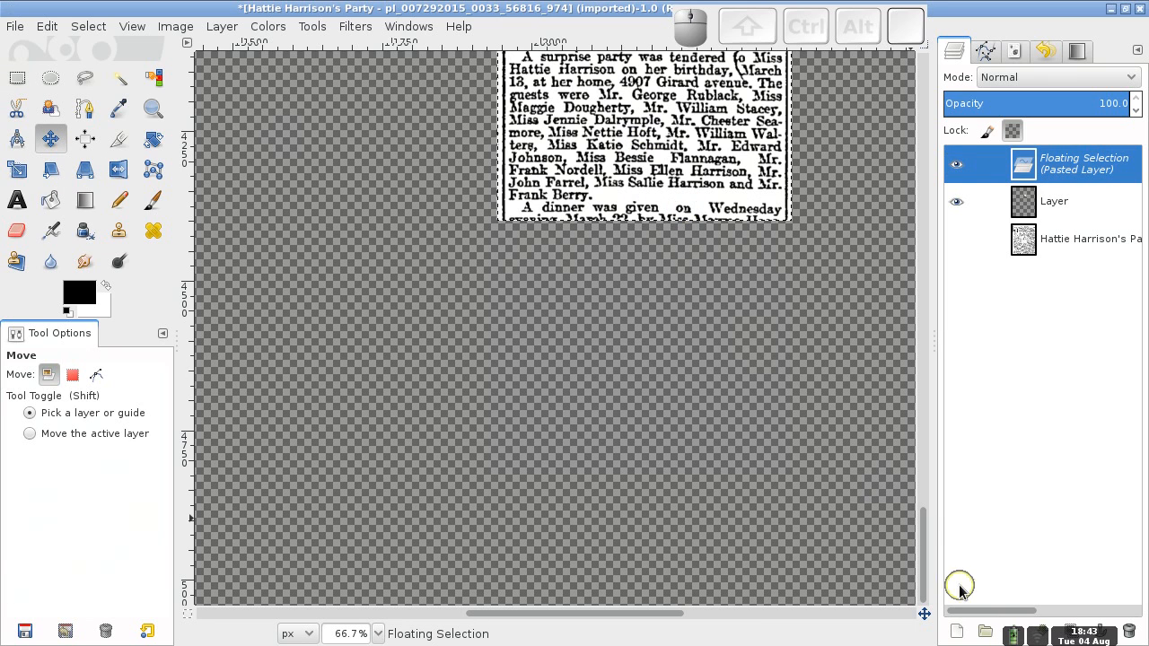
pyautogui.moveTo(924, 567); pyautogui.dragTo(924, 491)
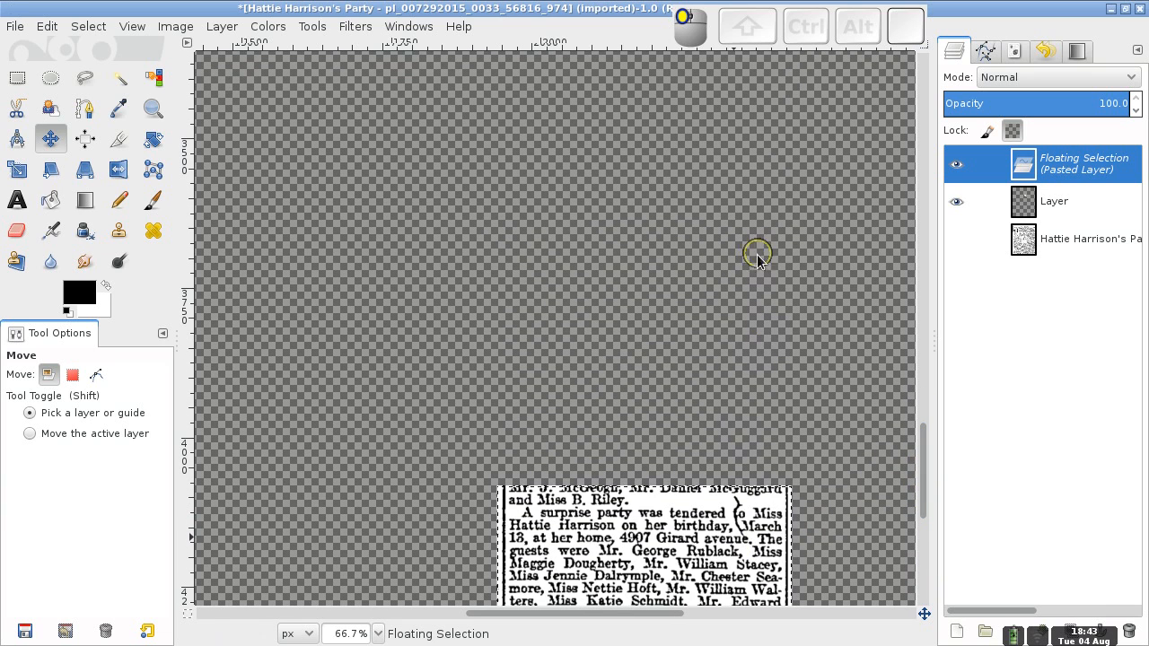
pyautogui.moveTo(691, 311); pyautogui.dragTo(697, 145)
pyautogui.moveTo(927, 463); pyautogui.dragTo(919, 405)
pyautogui.moveTo(647, 493); pyautogui.dragTo(670, 170)
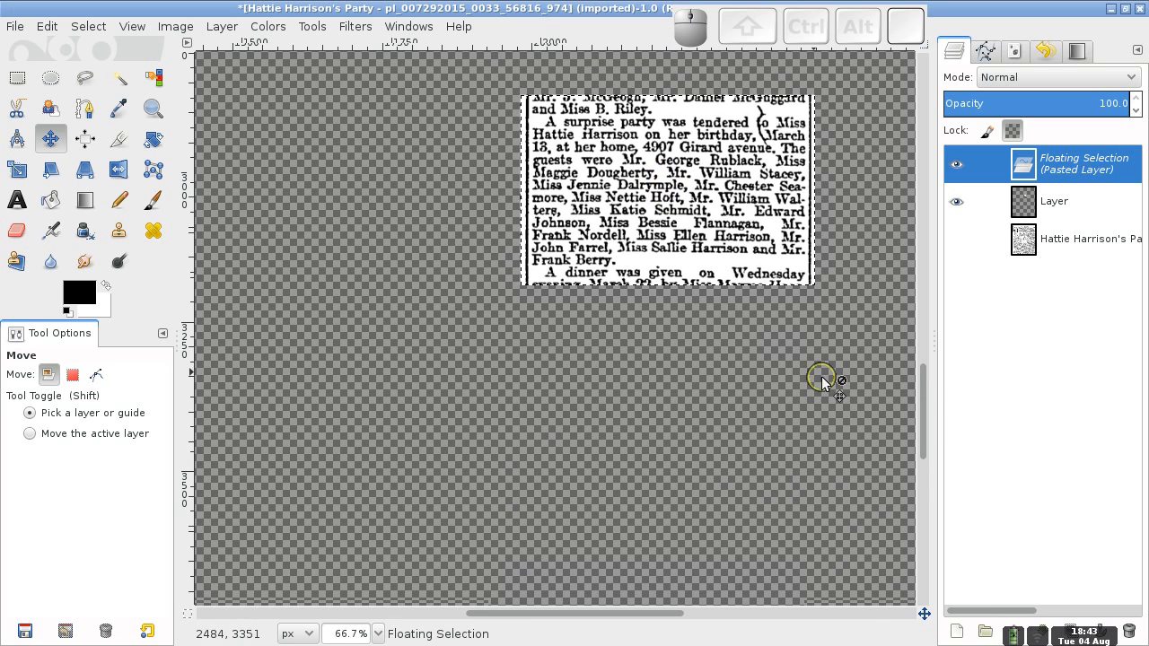
pyautogui.moveTo(922, 412); pyautogui.dragTo(920, 363)
pyautogui.moveTo(729, 485); pyautogui.dragTo(725, 241)
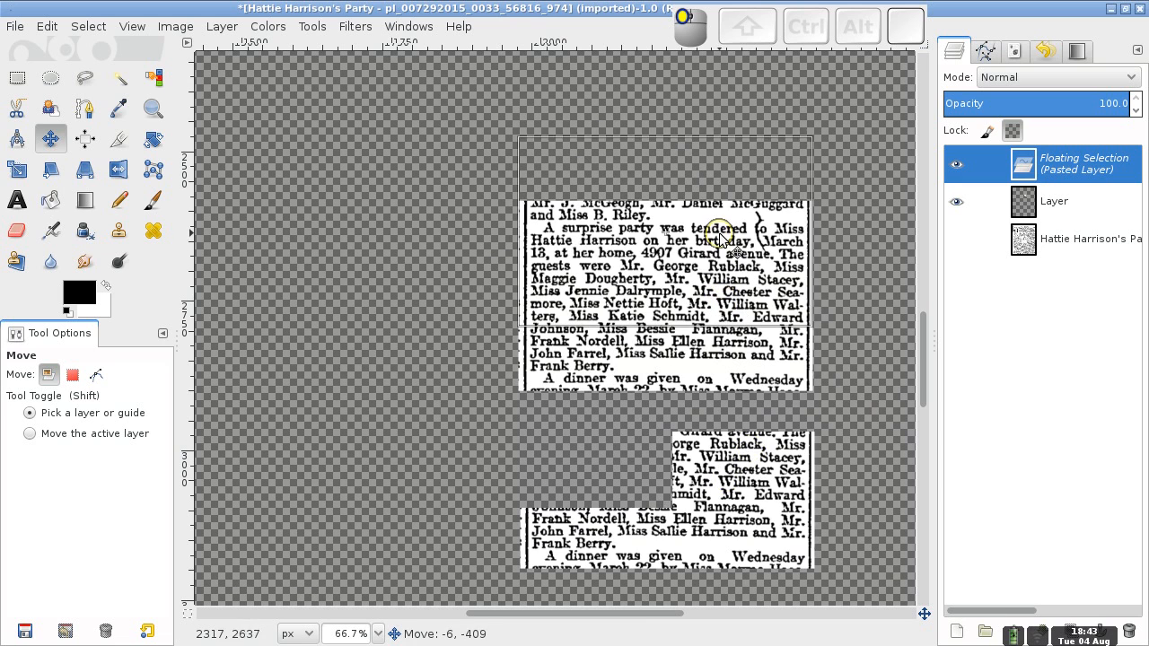
pyautogui.moveTo(925, 348); pyautogui.dragTo(924, 287)
pyautogui.moveTo(729, 530); pyautogui.dragTo(723, 185)
pyautogui.moveTo(924, 286); pyautogui.dragTo(924, 227)
pyautogui.moveTo(703, 538); pyautogui.dragTo(692, 259)
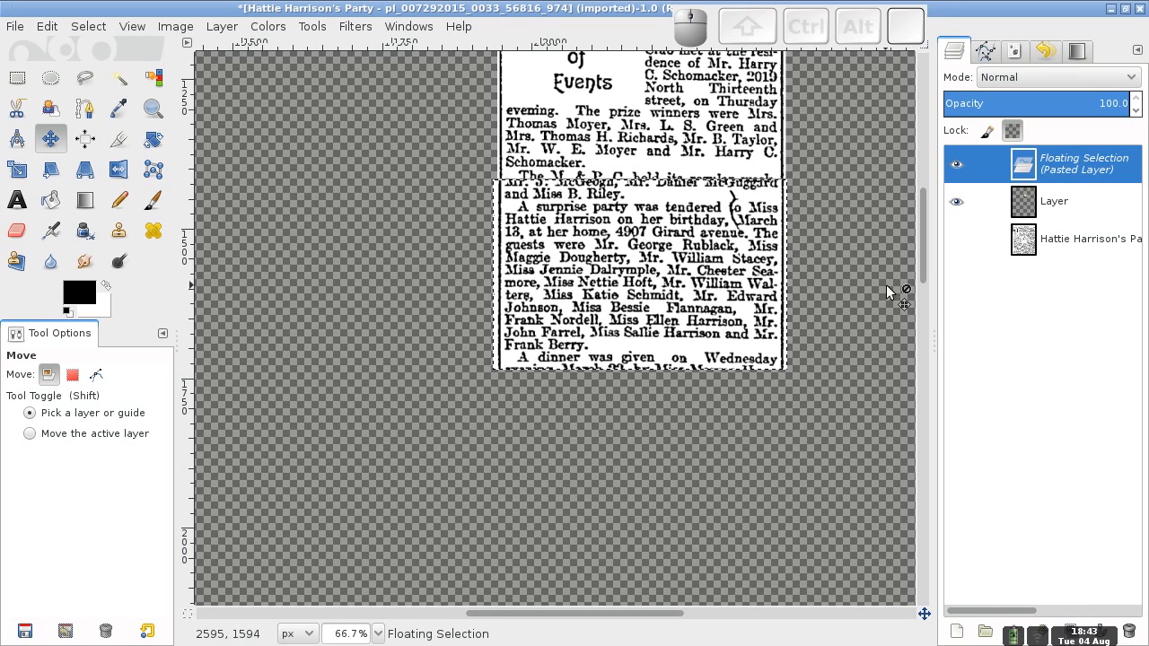
pyautogui.rightClick(1077, 172)
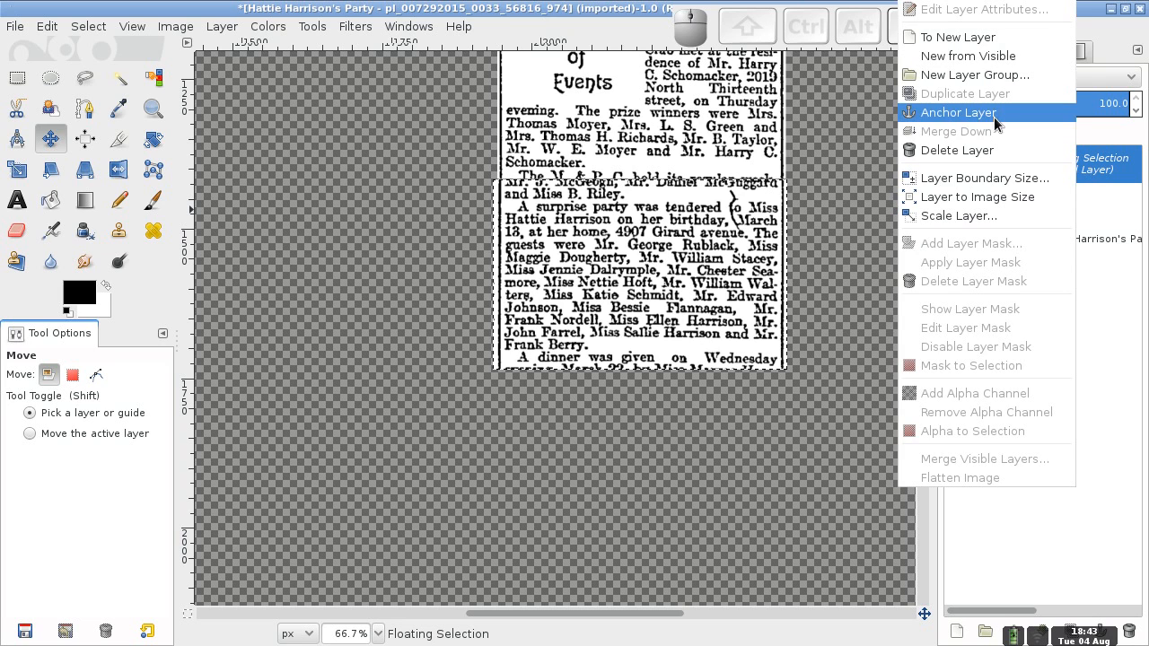
pyautogui.click(992, 113)
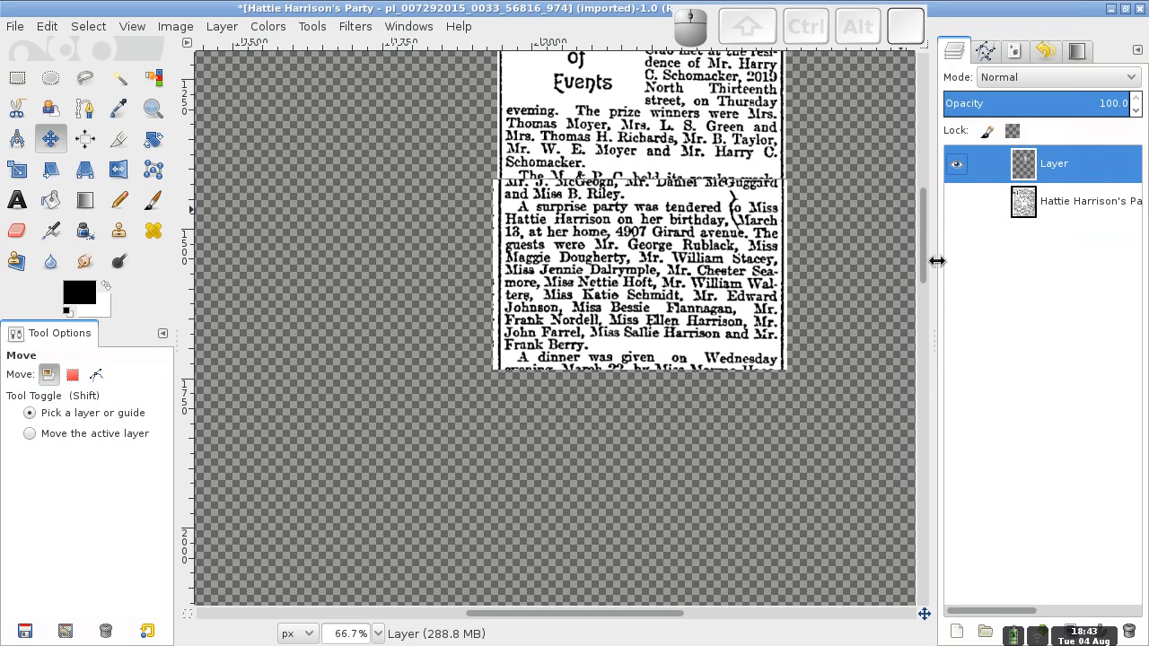
# Step: Start a Free Select outline with a zigzag upper edge across the clipping, just above the seam between the heading text and surprise-party article
pyautogui.moveTo(923, 258); pyautogui.dragTo(920, 244)
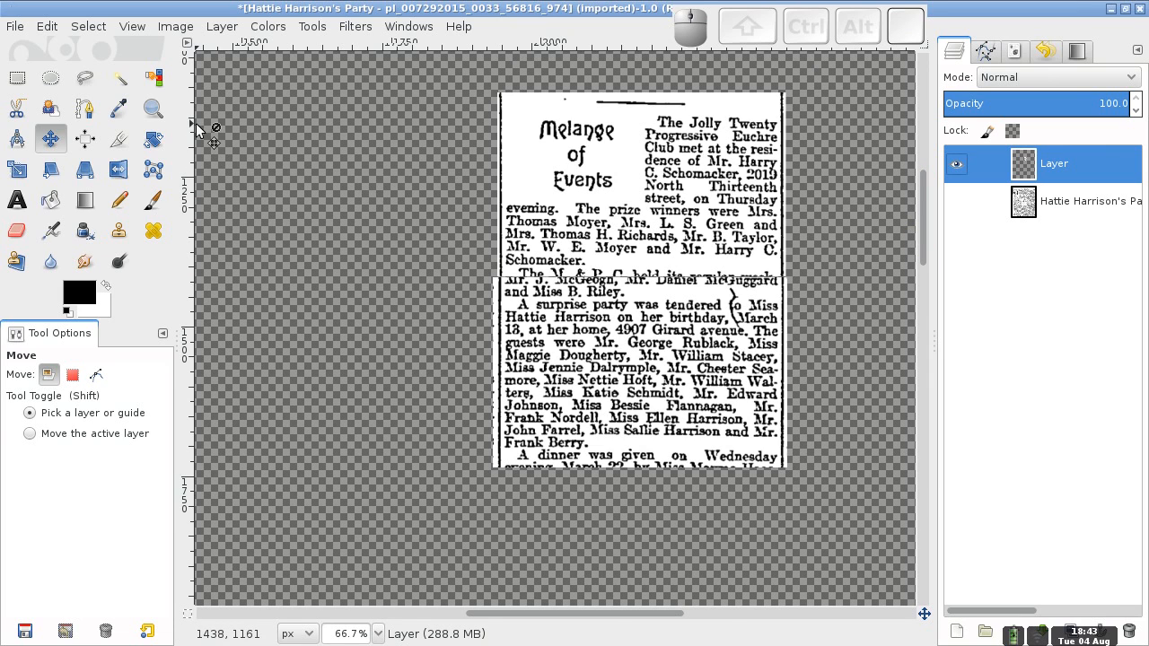
pyautogui.click(86, 79)
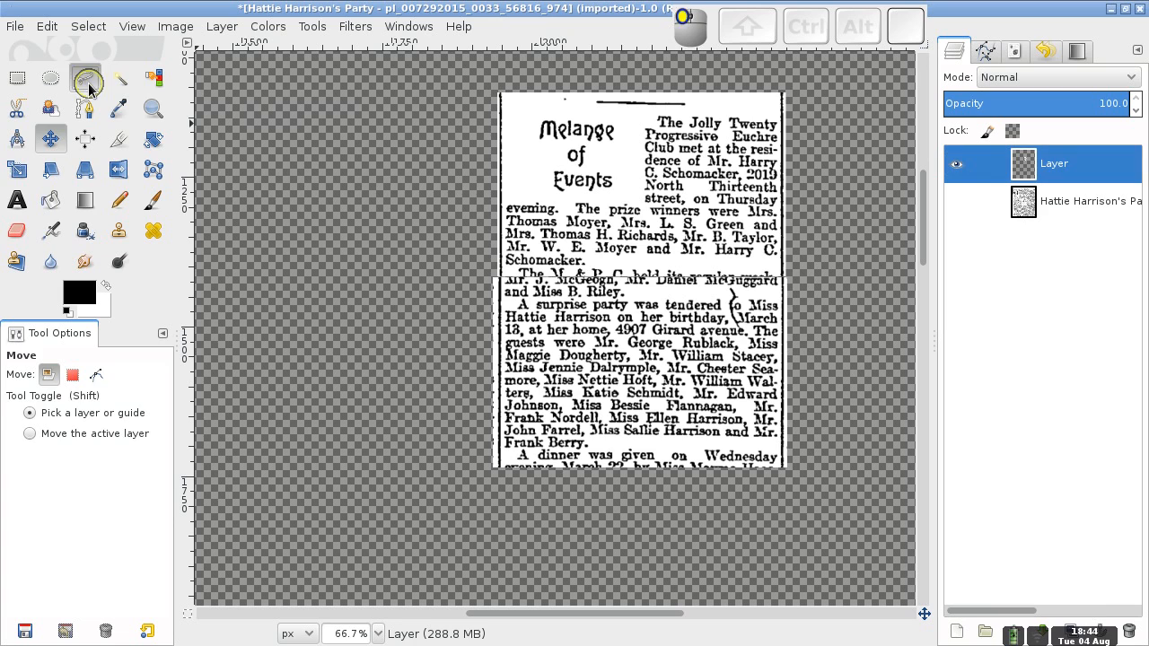
pyautogui.click(490, 262)
pyautogui.click(523, 245)
pyautogui.click(549, 263)
pyautogui.click(613, 261)
pyautogui.click(658, 245)
pyautogui.click(692, 263)
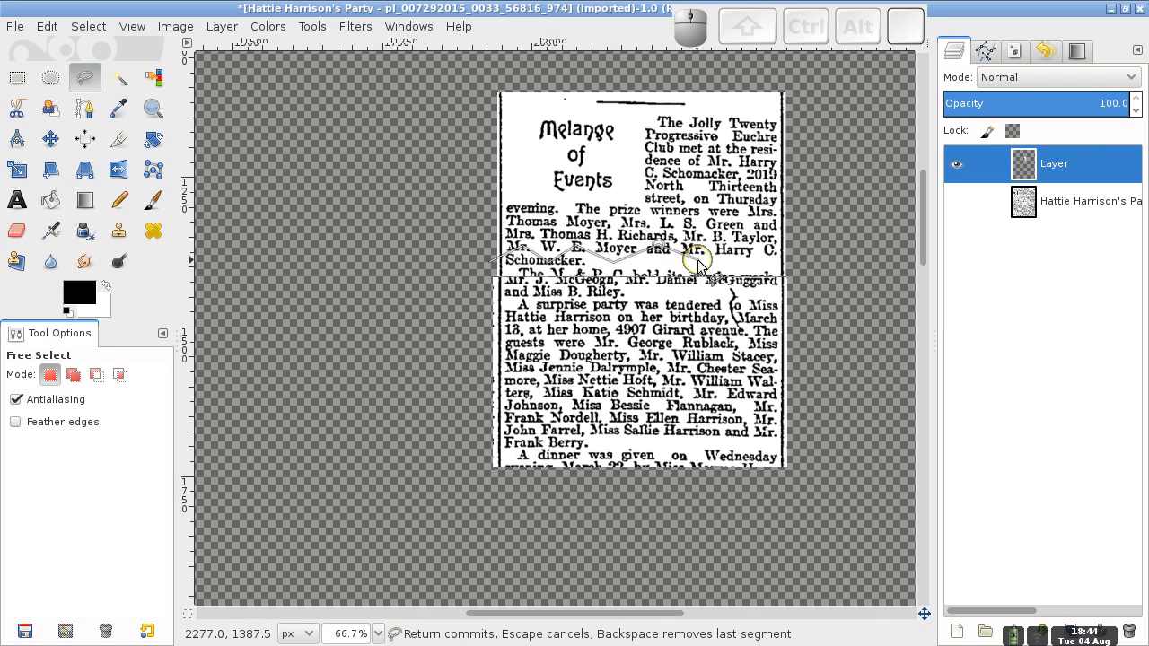
pyautogui.click(715, 252)
pyautogui.click(740, 265)
pyautogui.click(767, 249)
pyautogui.click(804, 267)
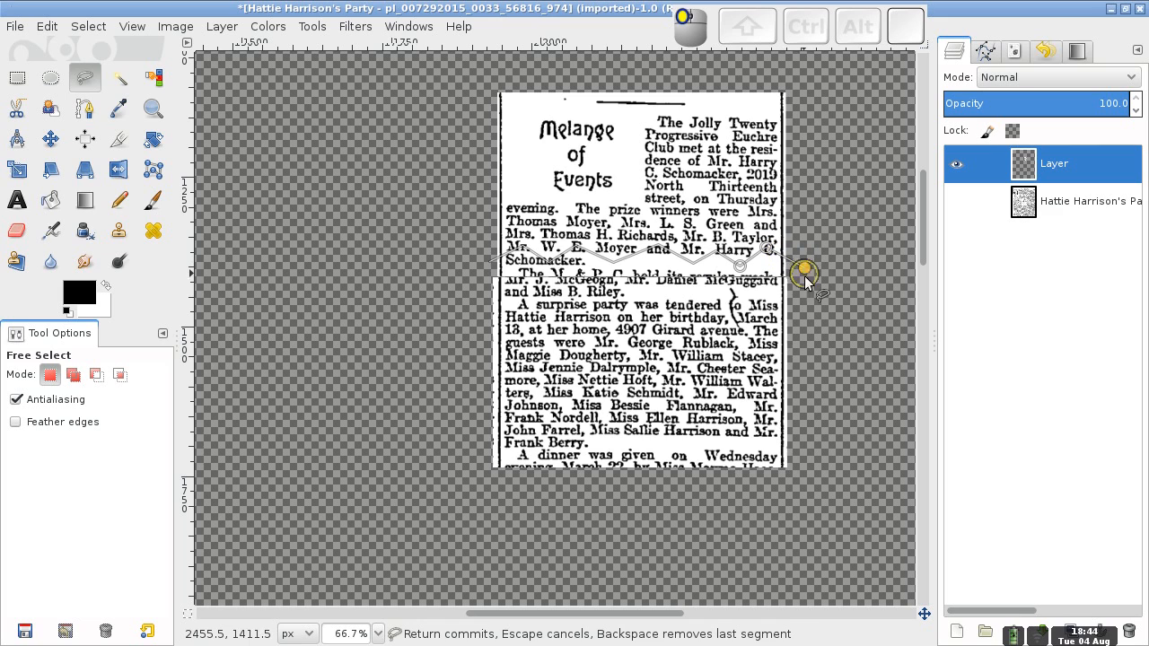
# Step: Trace a zigzag lower edge just below the seam and close the outline into a jagged band spanning the clipping's full width
pyautogui.click(805, 300)
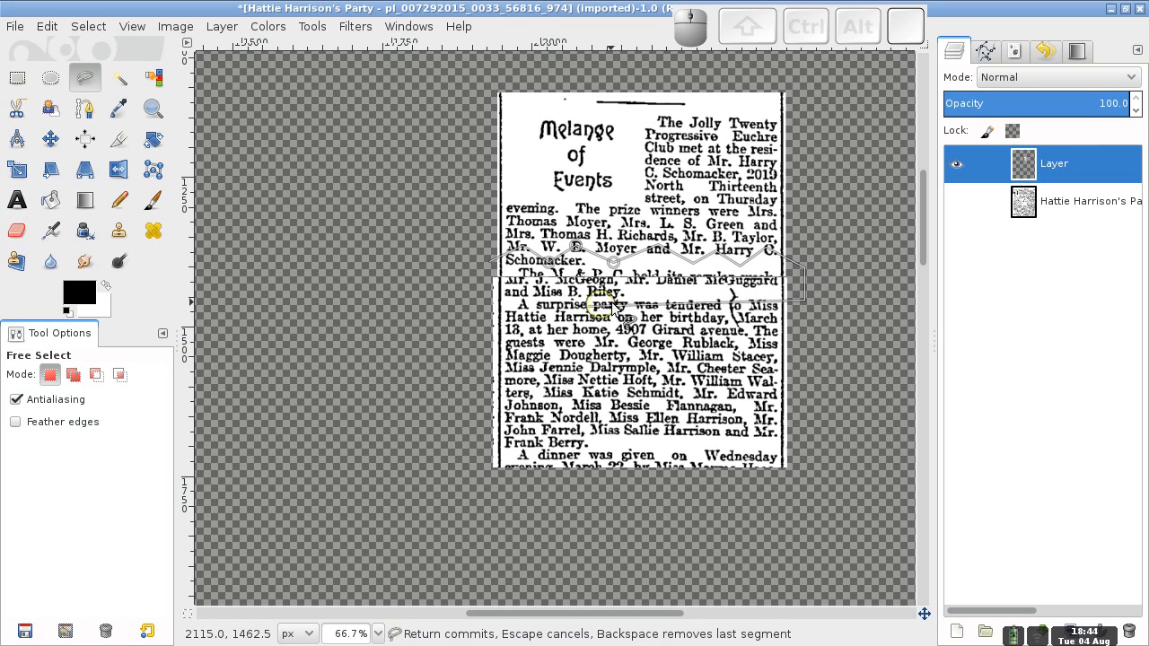
pyautogui.click(770, 289)
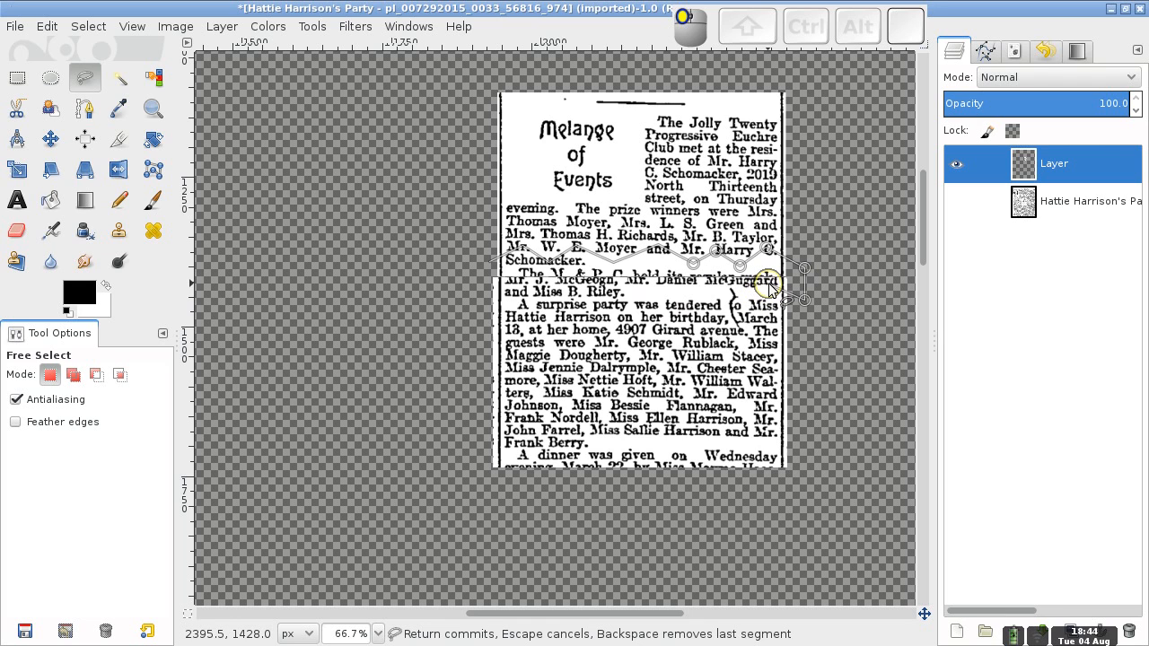
pyautogui.click(715, 301)
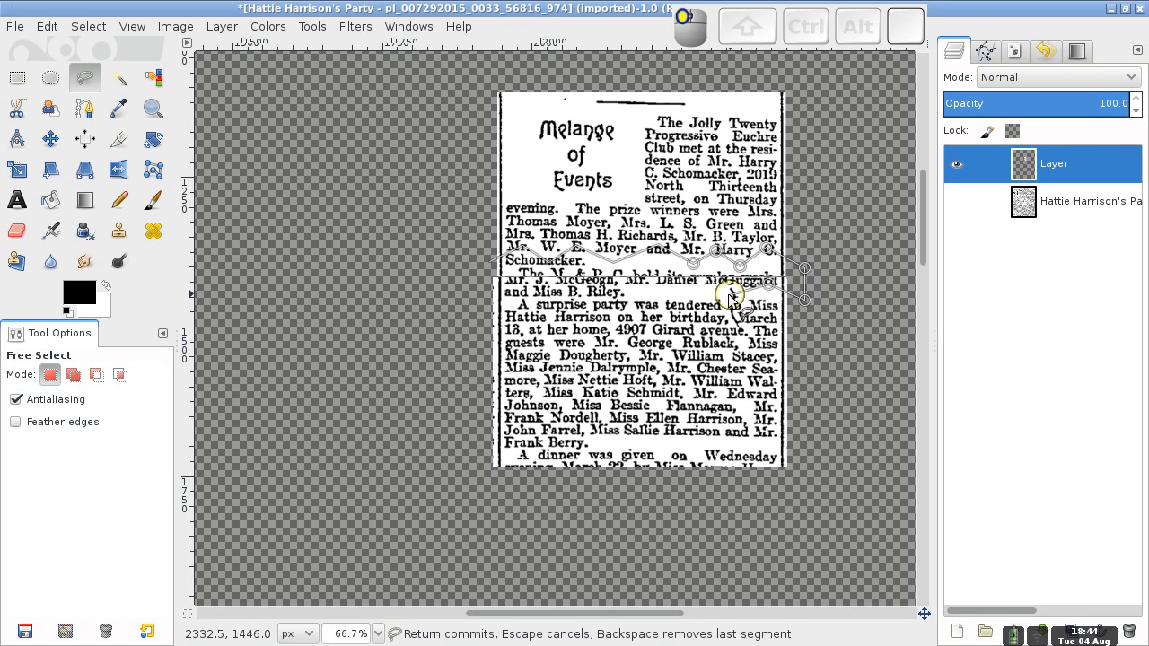
pyautogui.click(694, 285)
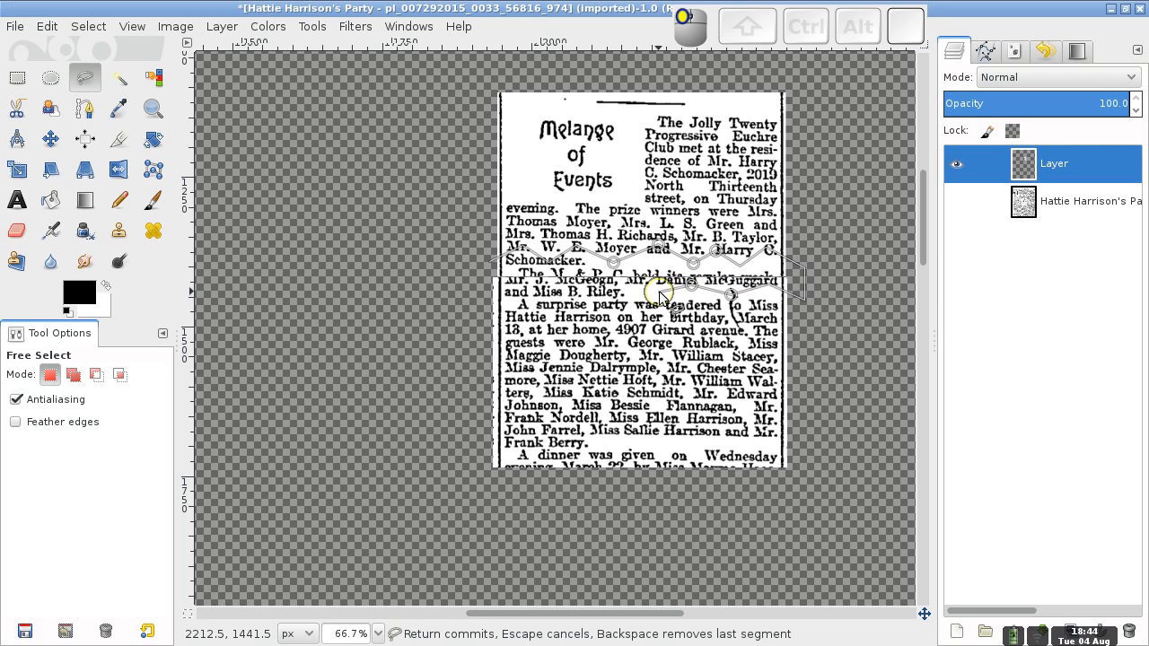
pyautogui.click(642, 285)
pyautogui.click(611, 296)
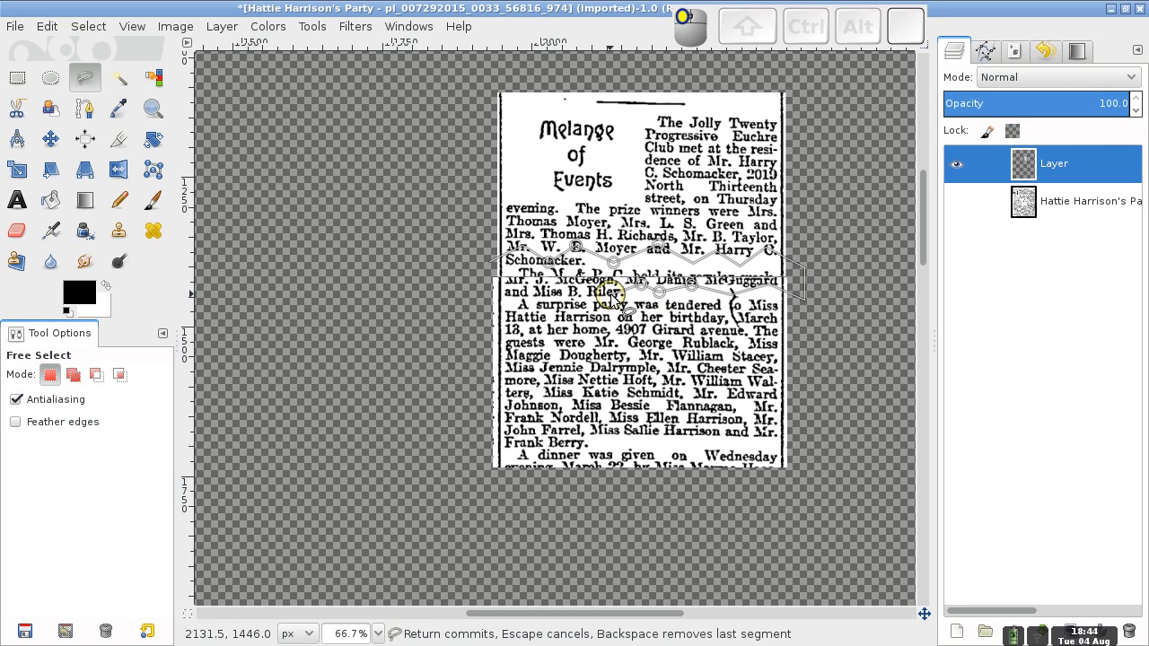
pyautogui.click(583, 289)
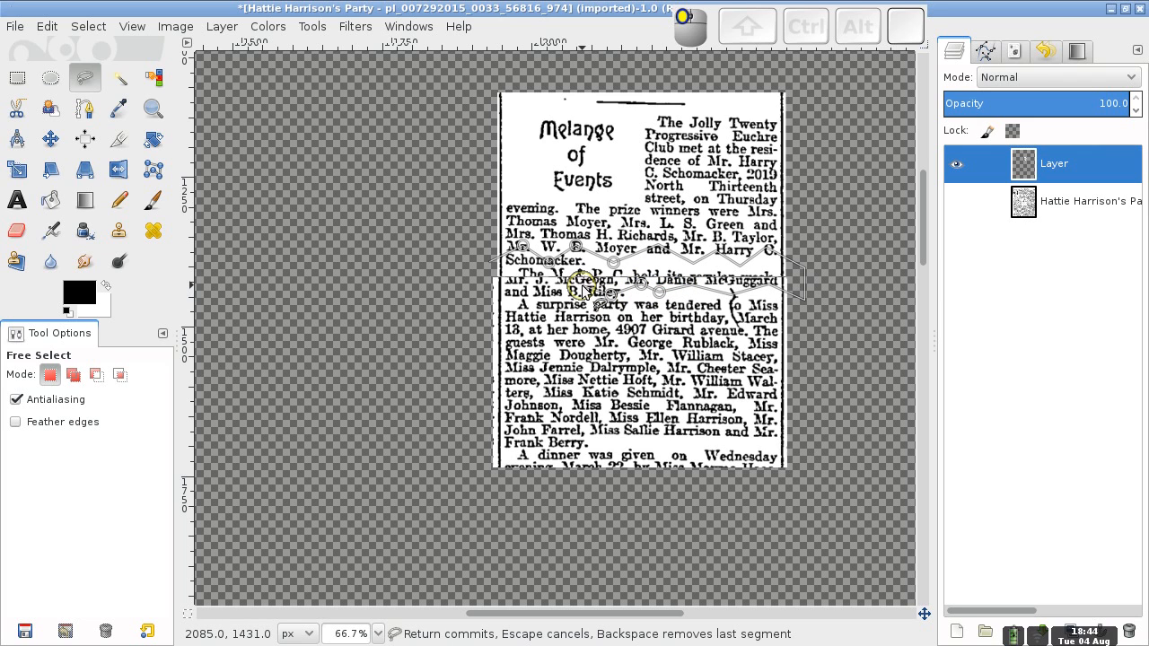
pyautogui.click(551, 292)
pyautogui.click(523, 284)
pyautogui.click(488, 305)
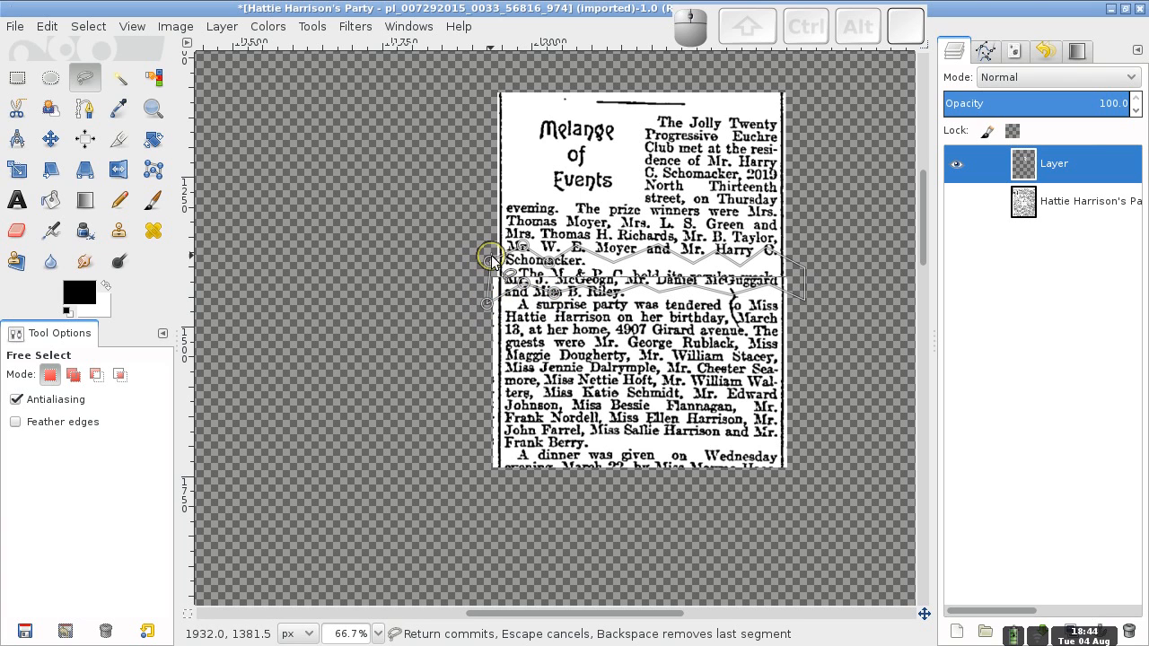
pyautogui.click(489, 261)
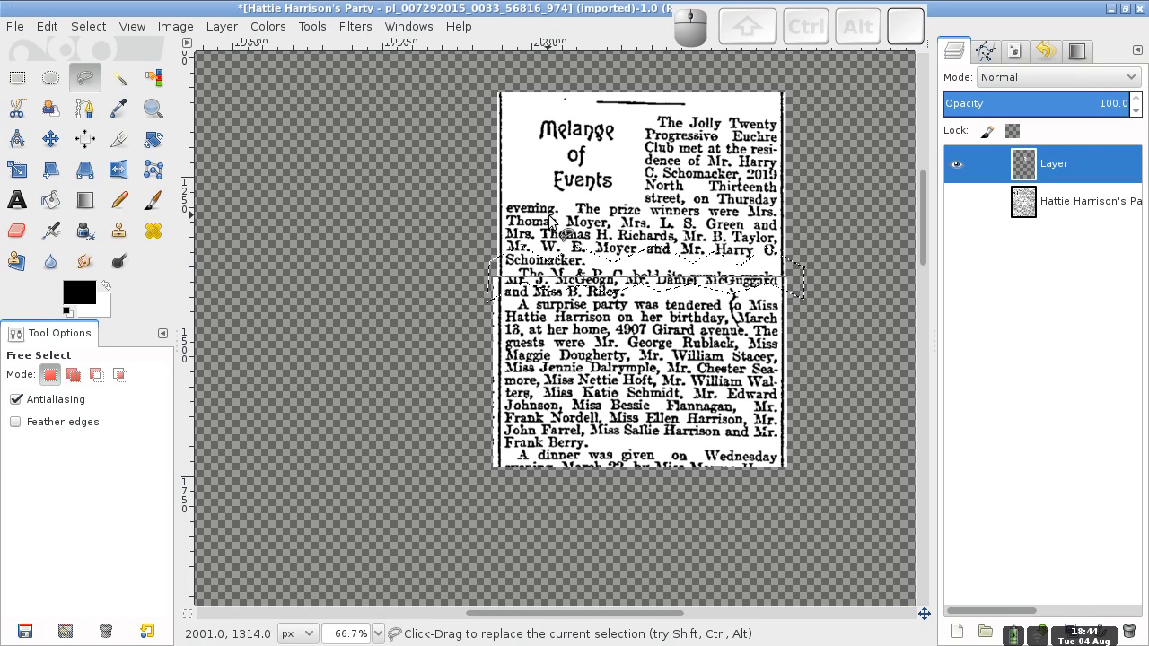
# Step: Bucket-fill the whole jagged selection over the seam with the black foreground colour
pyautogui.click(51, 199)
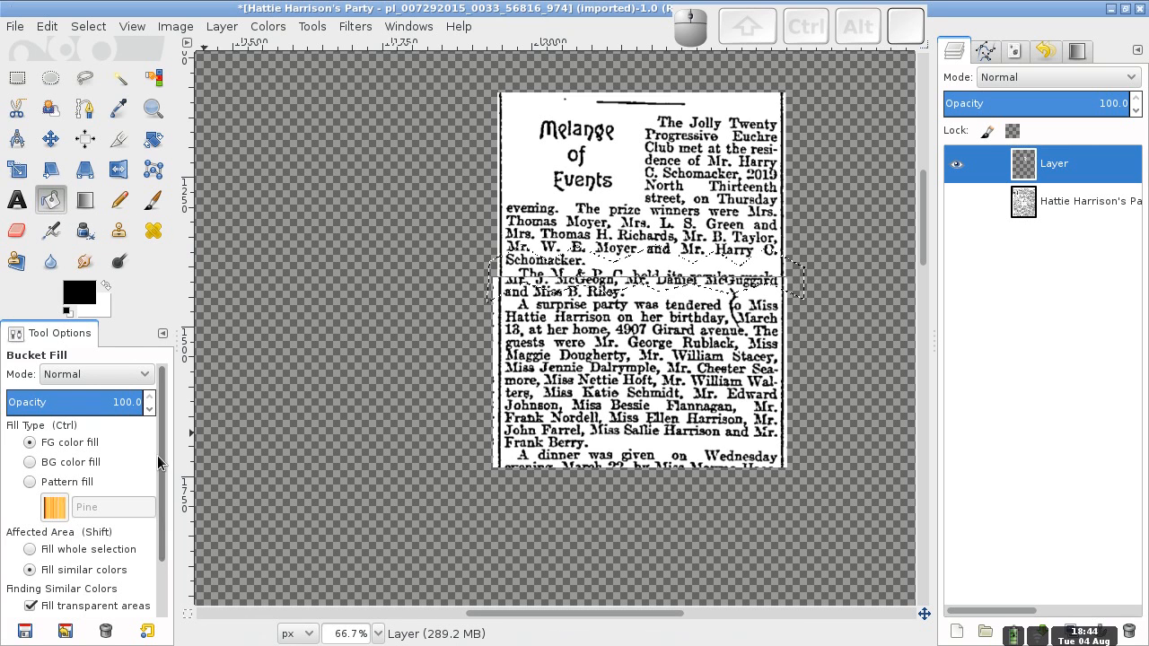
pyautogui.click(29, 549)
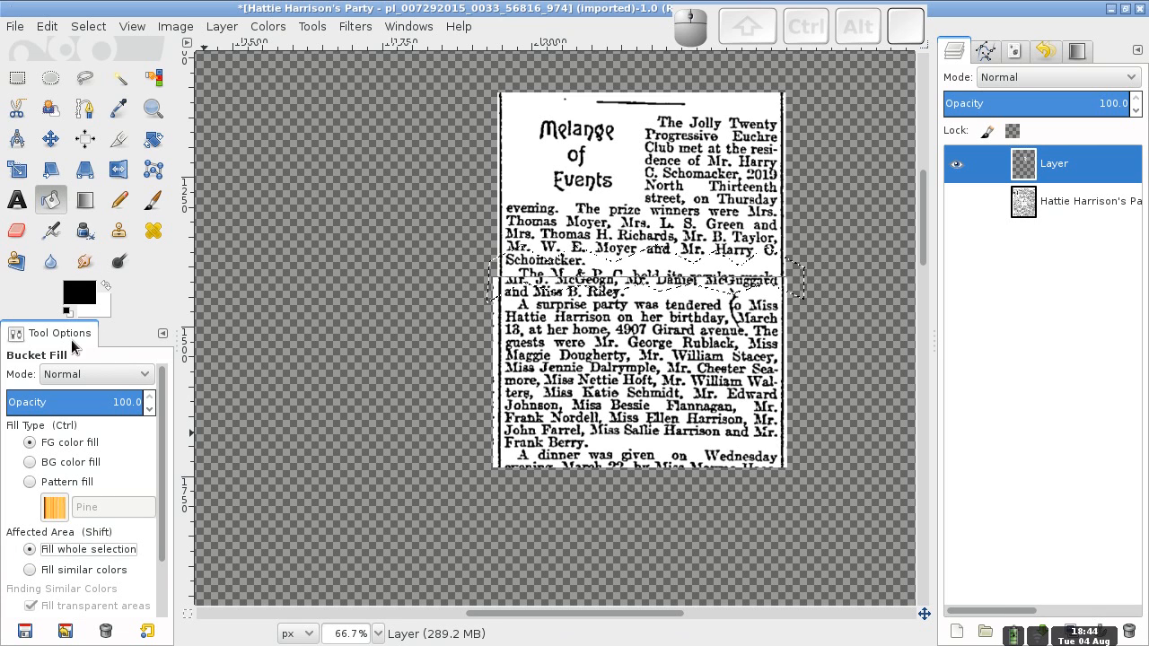
pyautogui.click(626, 277)
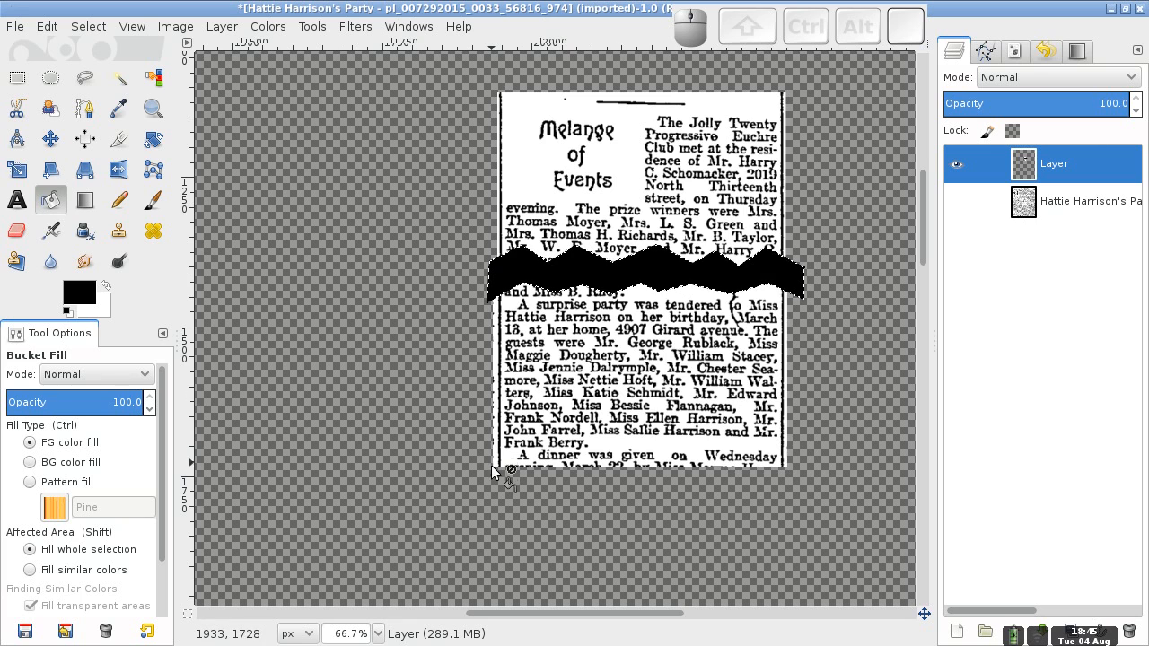
# Step: Start another Free Select outline with a zigzag edge across the "A dinner was given" line at the clipping's bottom
pyautogui.click(84, 78)
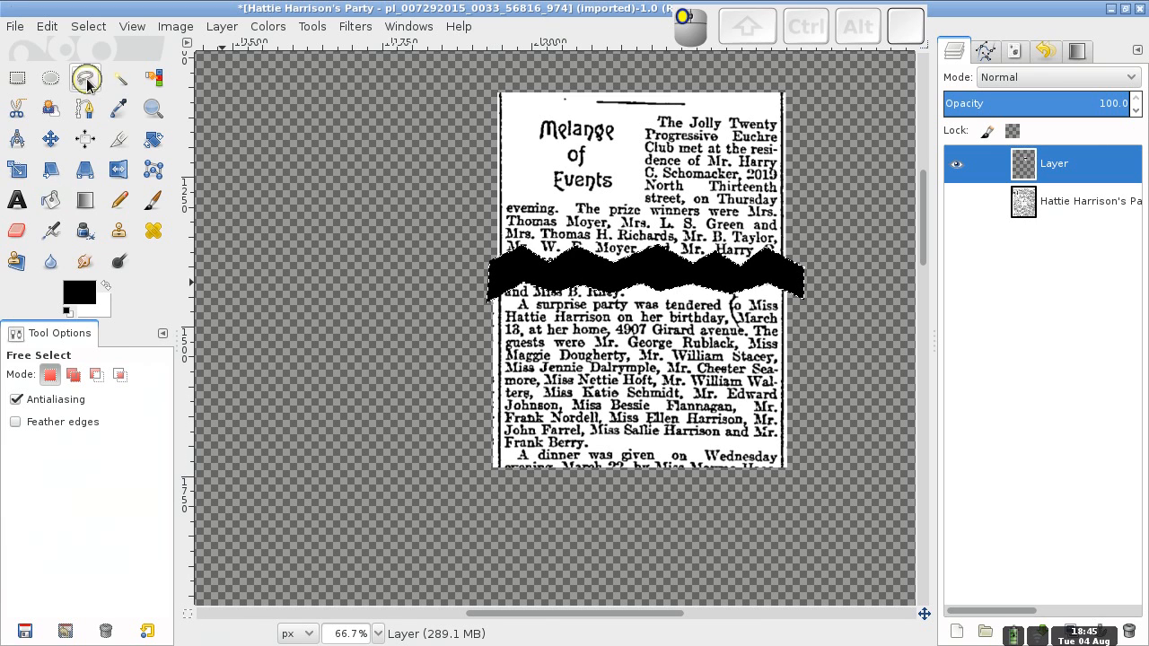
pyautogui.click(485, 473)
pyautogui.click(526, 457)
pyautogui.click(585, 455)
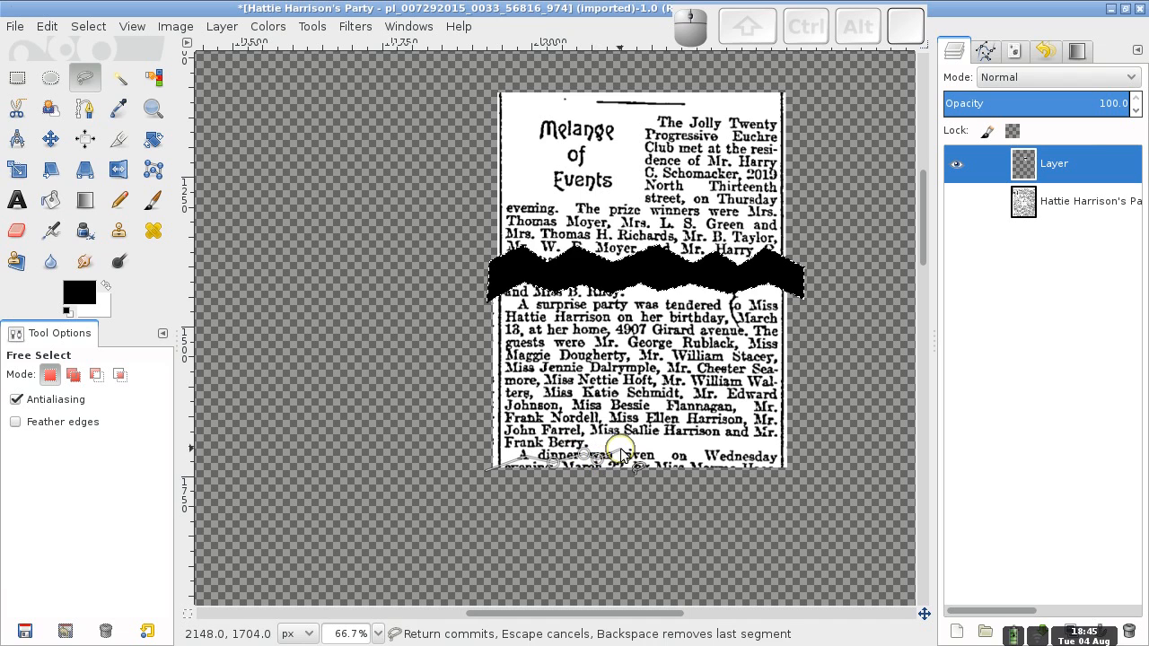
pyautogui.click(621, 442)
pyautogui.click(649, 462)
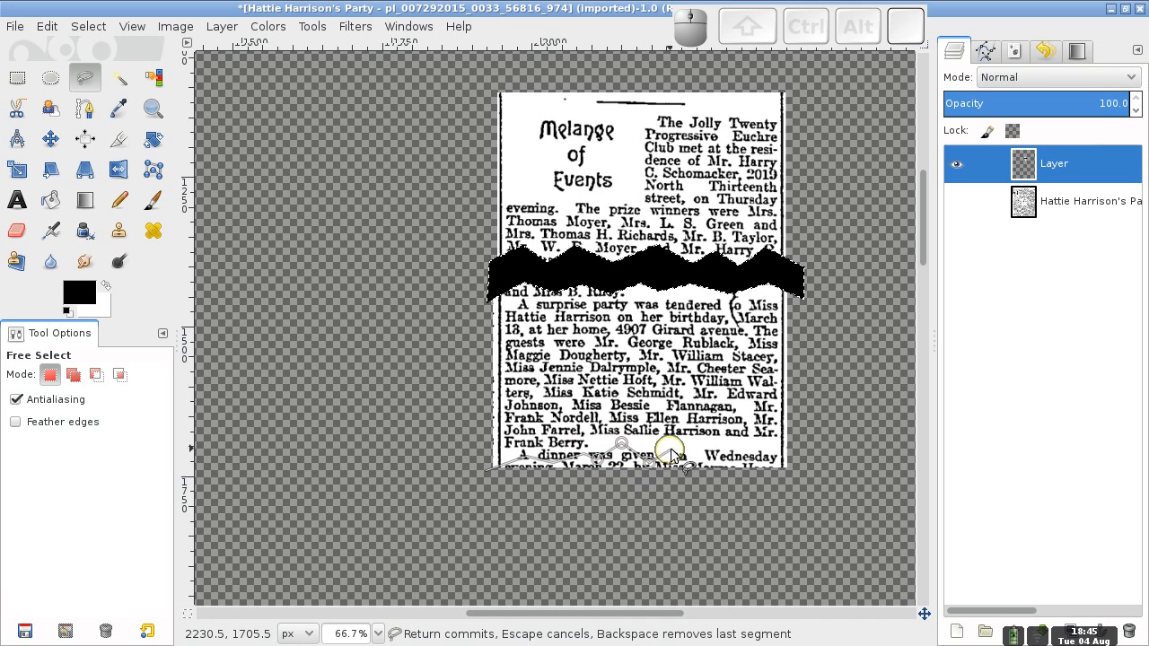
pyautogui.click(695, 464)
pyautogui.click(728, 446)
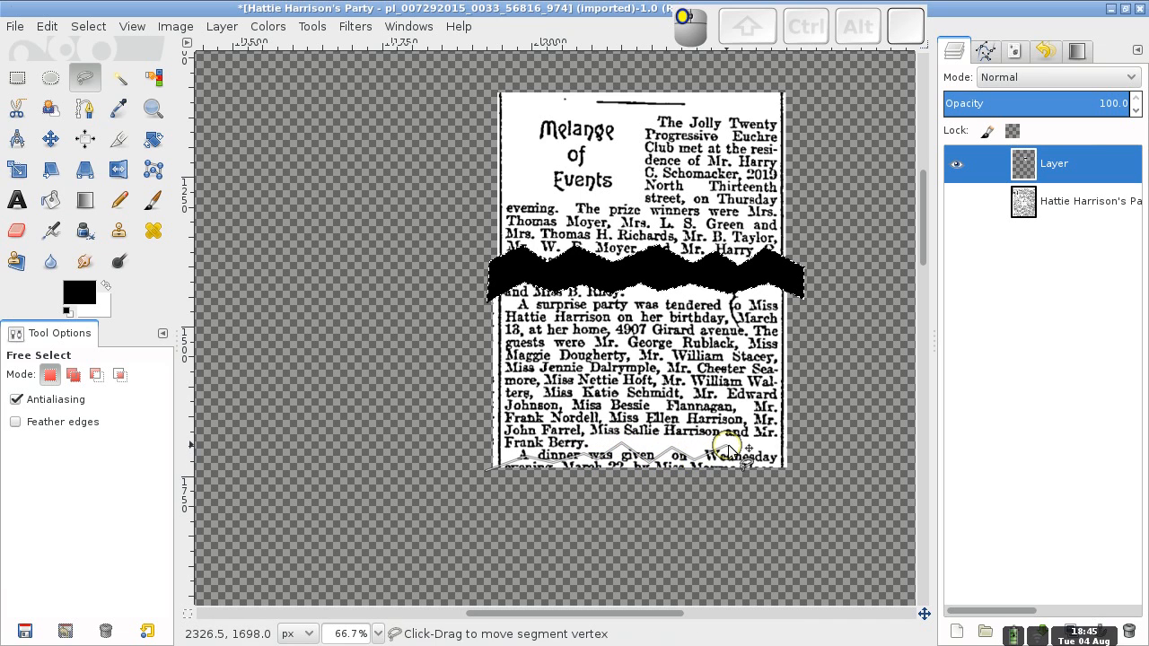
pyautogui.click(748, 459)
pyautogui.click(777, 446)
pyautogui.click(802, 465)
# Step: Close the outline below the clipping's bottom edge and fill the resulting selection with black
pyautogui.click(804, 489)
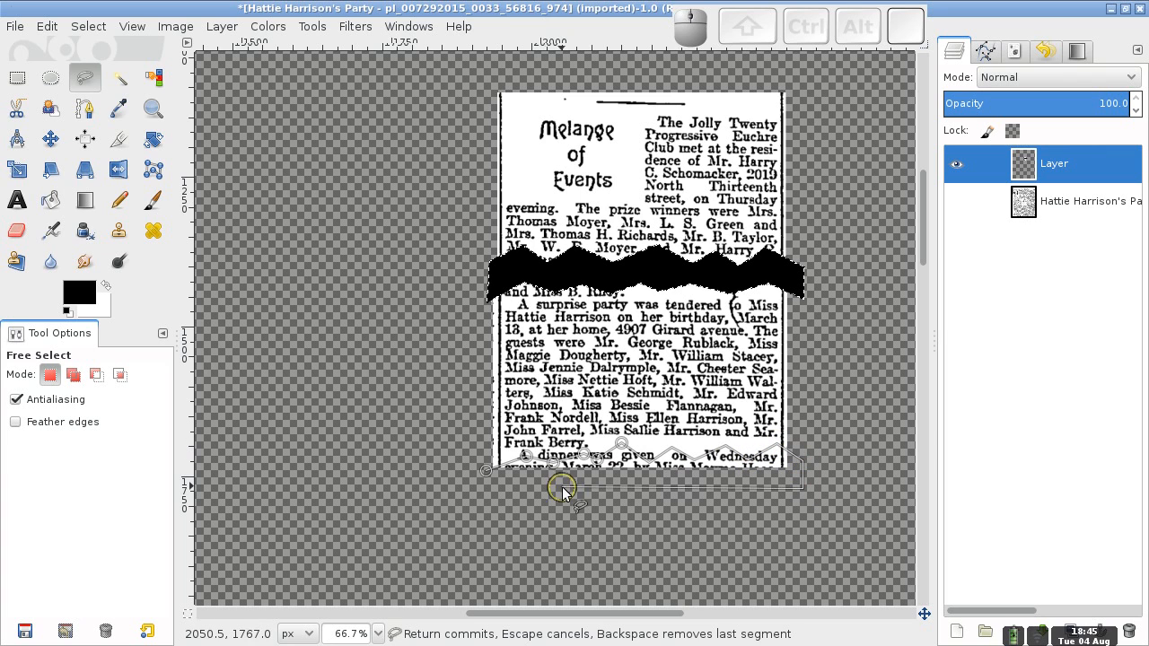
pyautogui.click(482, 489)
pyautogui.click(485, 474)
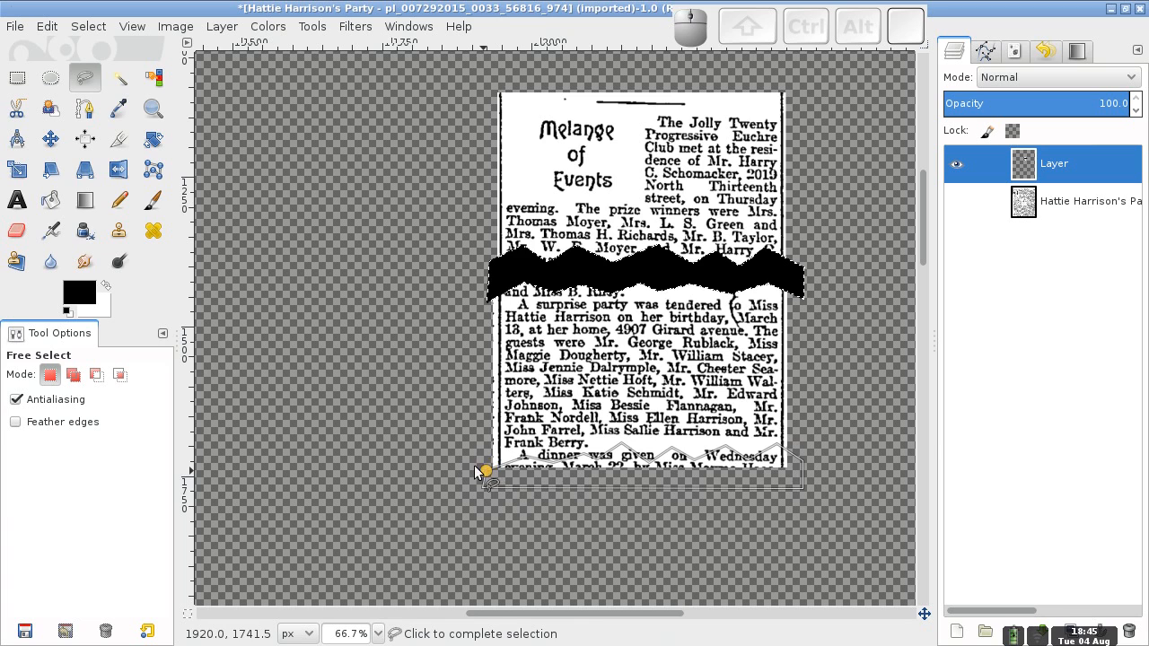
pyautogui.click(476, 468)
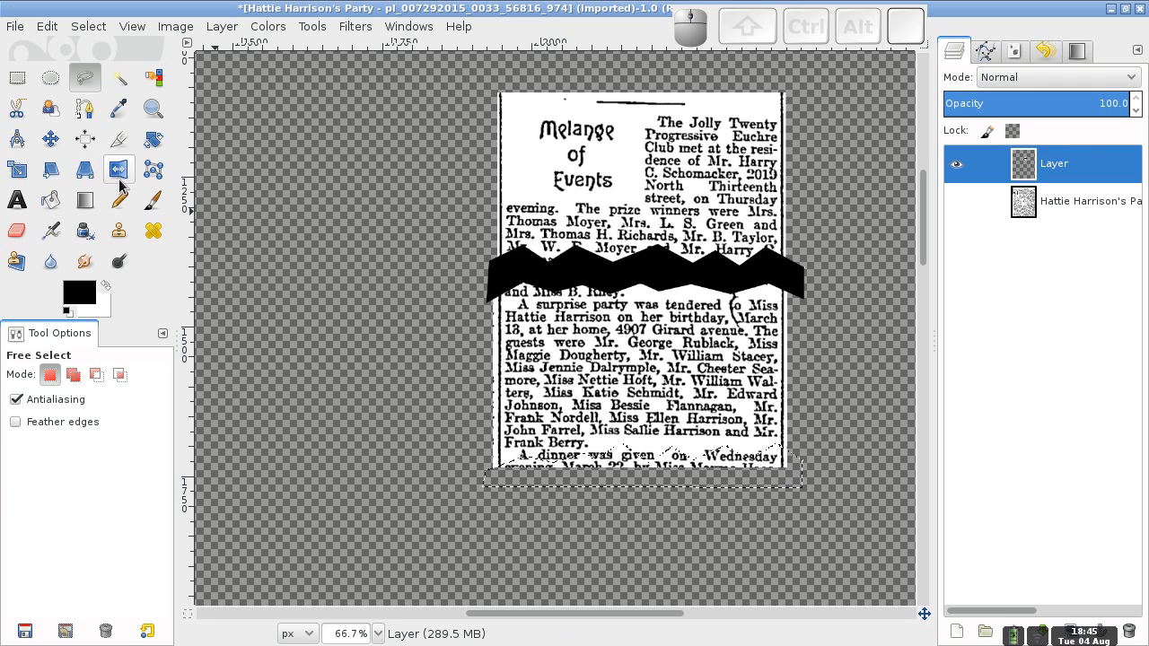
pyautogui.click(52, 202)
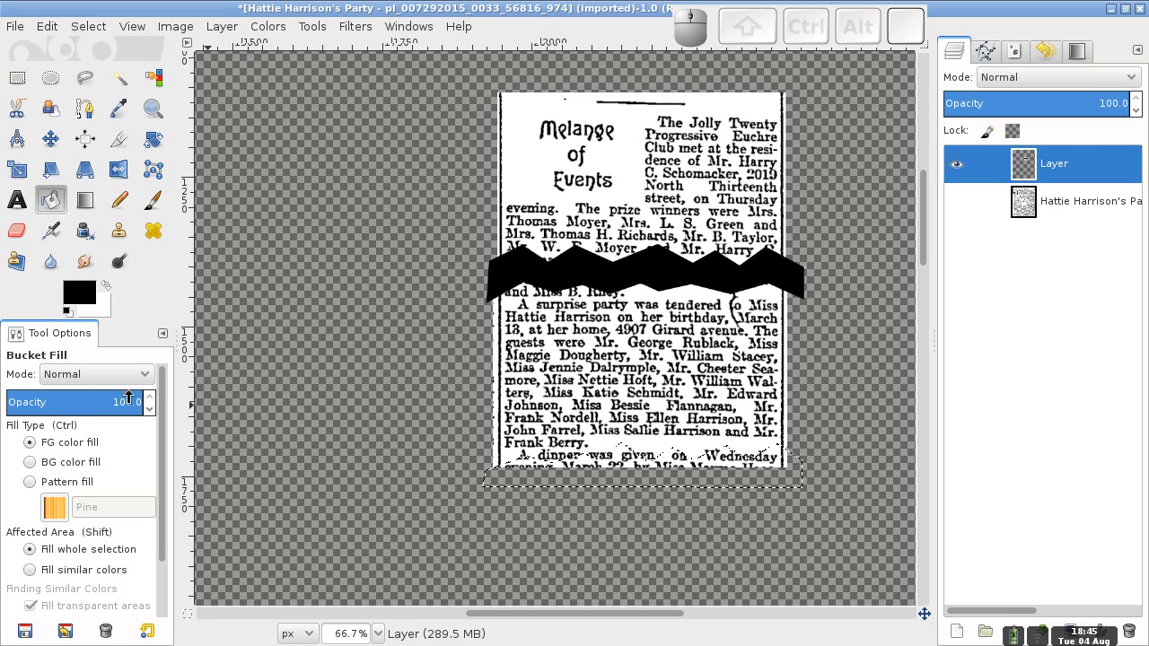
pyautogui.click(627, 474)
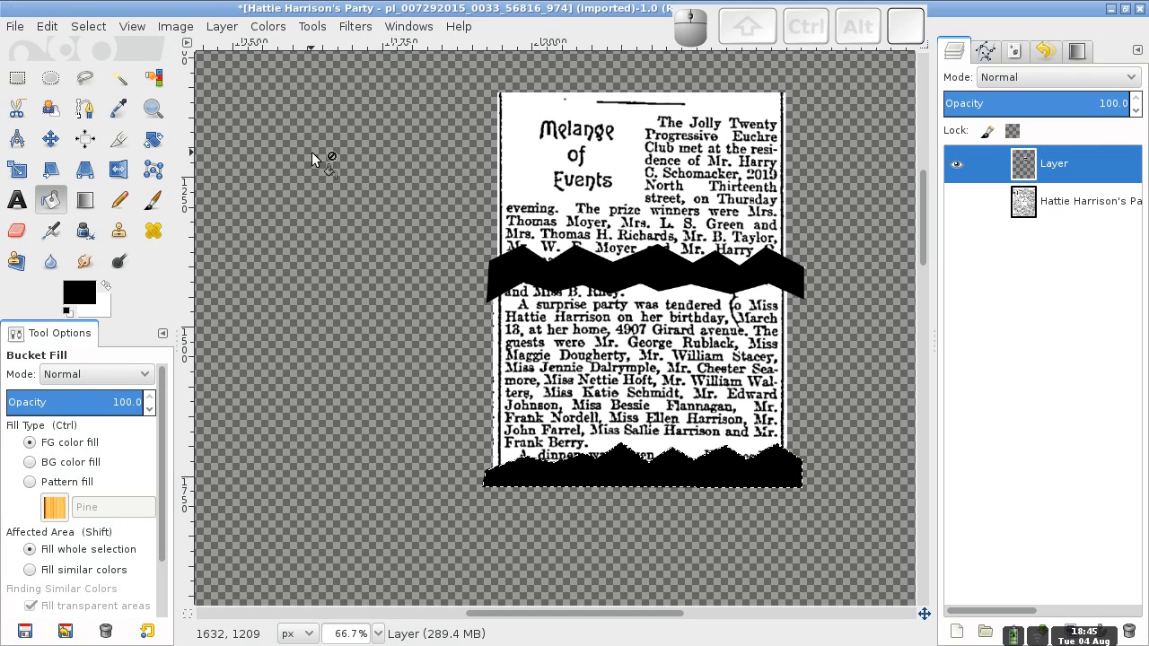
# Step: Try to crop the image to a rectangle around the torn clipping, starting at about 1944, 1110 px, and undo the attempt
pyautogui.click(18, 78)
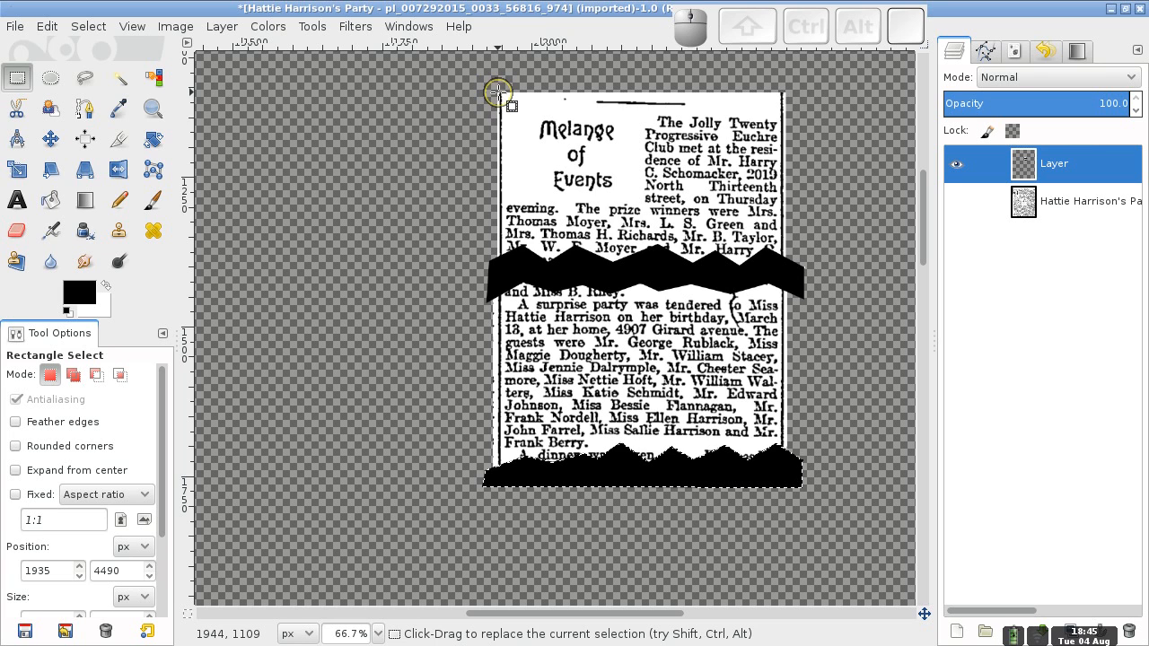
pyautogui.moveTo(498, 92); pyautogui.dragTo(783, 471)
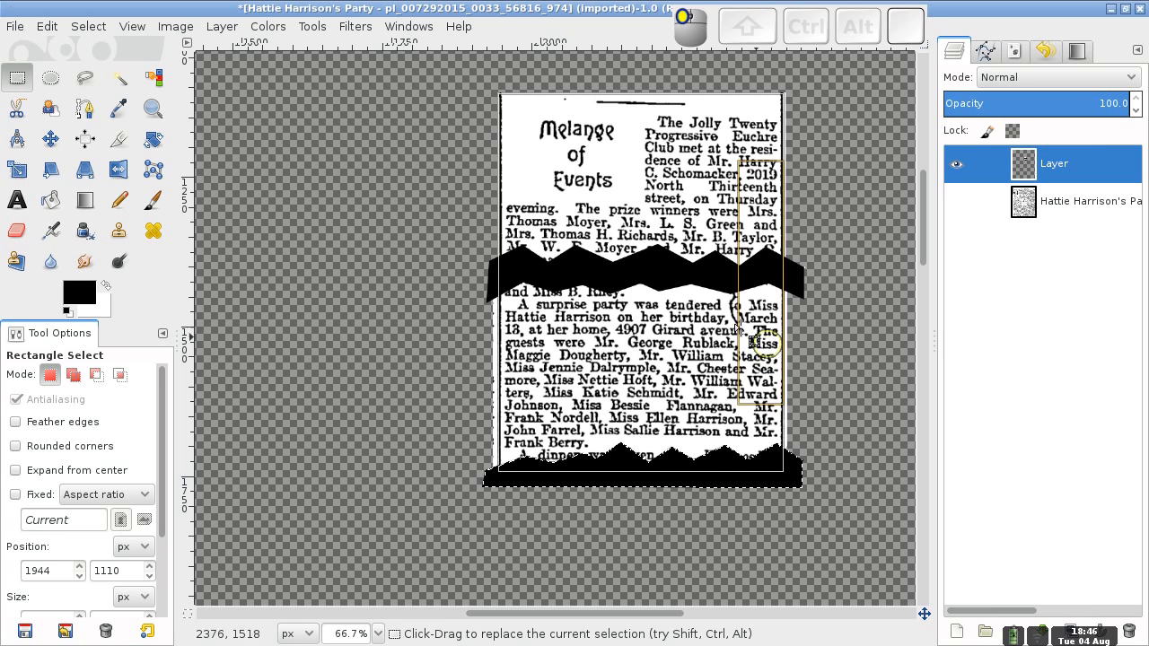
pyautogui.click(175, 26)
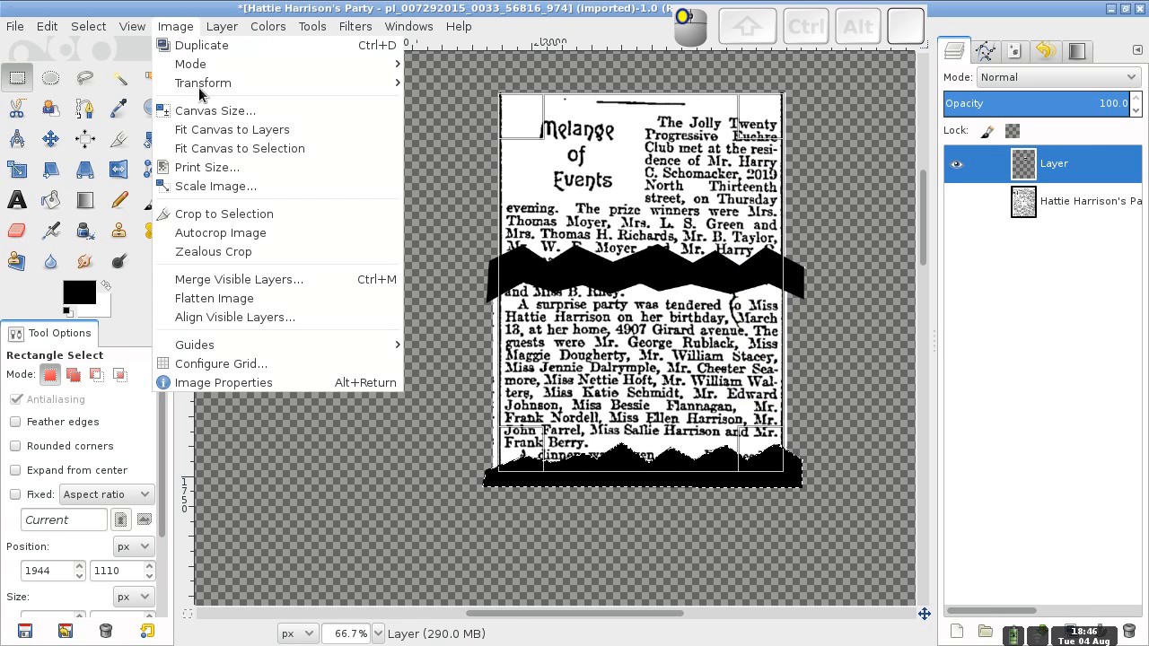
pyautogui.click(228, 215)
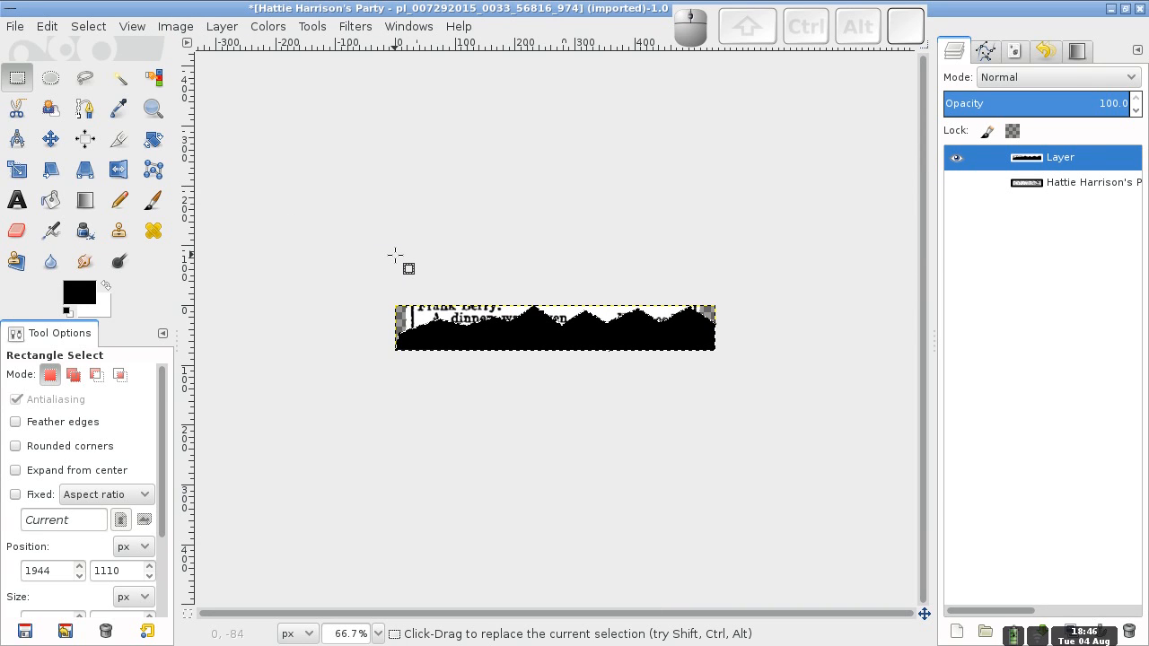
pyautogui.press('ctrl')
pyautogui.hotkey('ctrl', 'x')
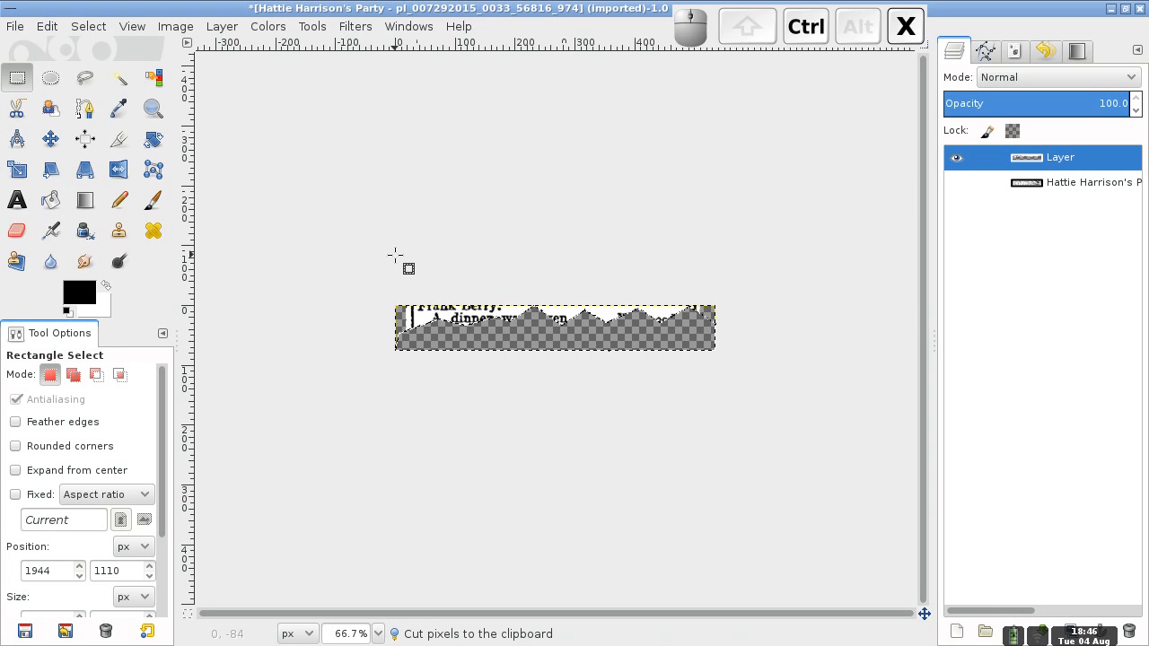
pyautogui.hotkey('ctrl', 'z')
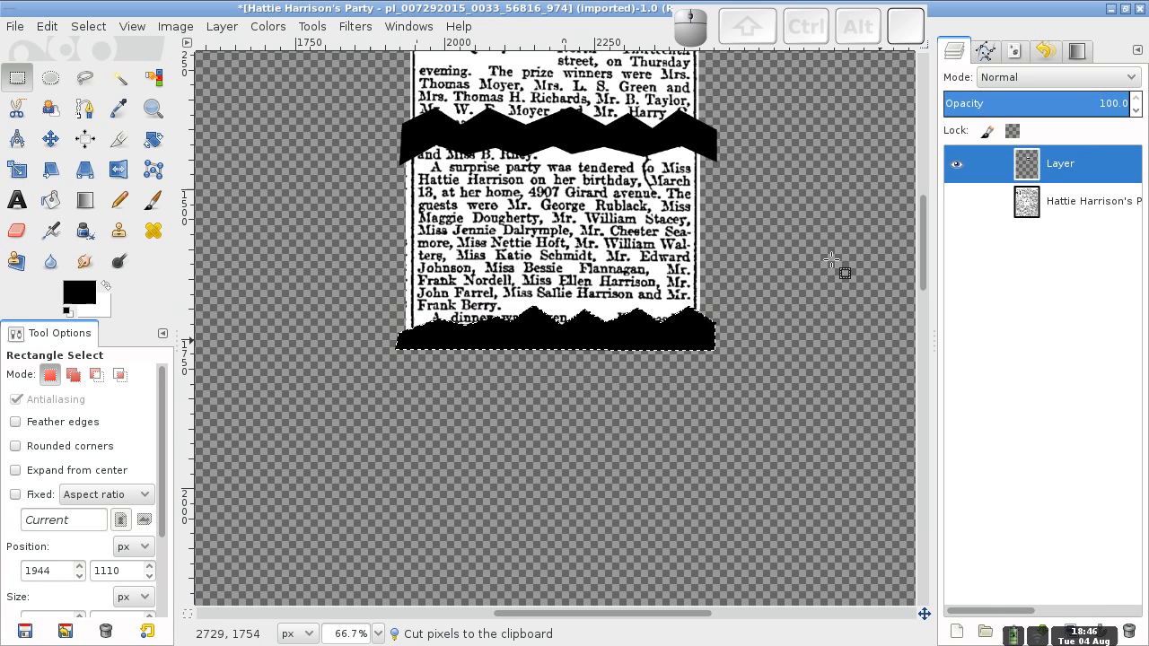
# Step: Clear the old selection, select a rectangle around the torn clipping from about 1943, 1106 px, and crop the image to it
pyautogui.moveTo(923, 270); pyautogui.dragTo(923, 247)
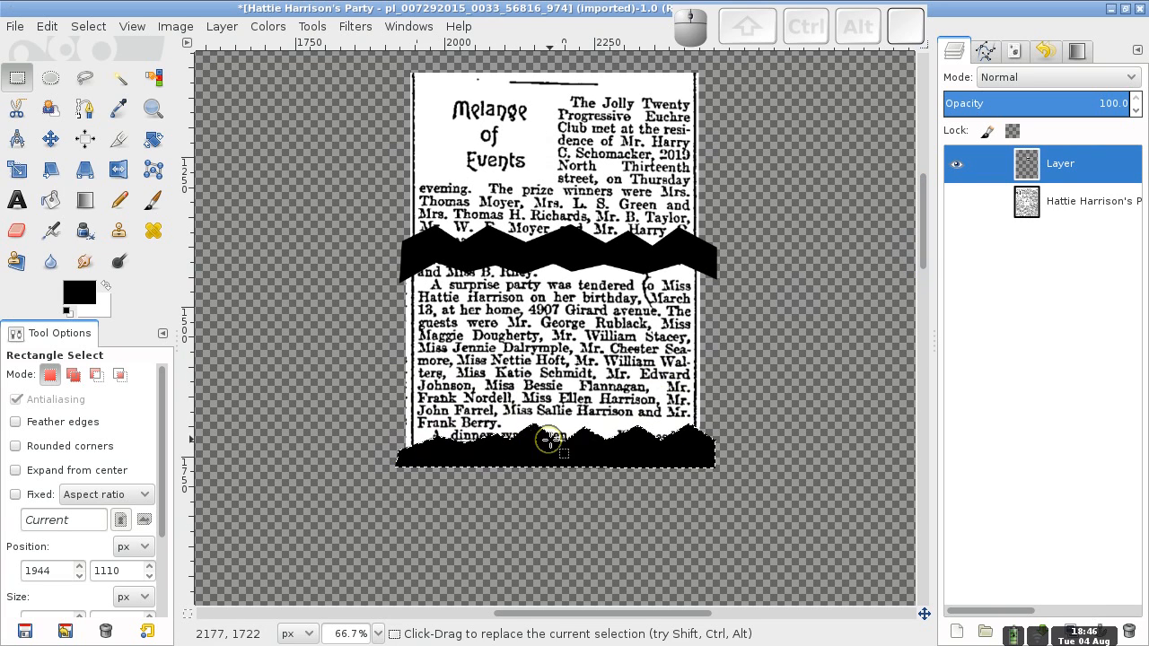
pyautogui.click(292, 346)
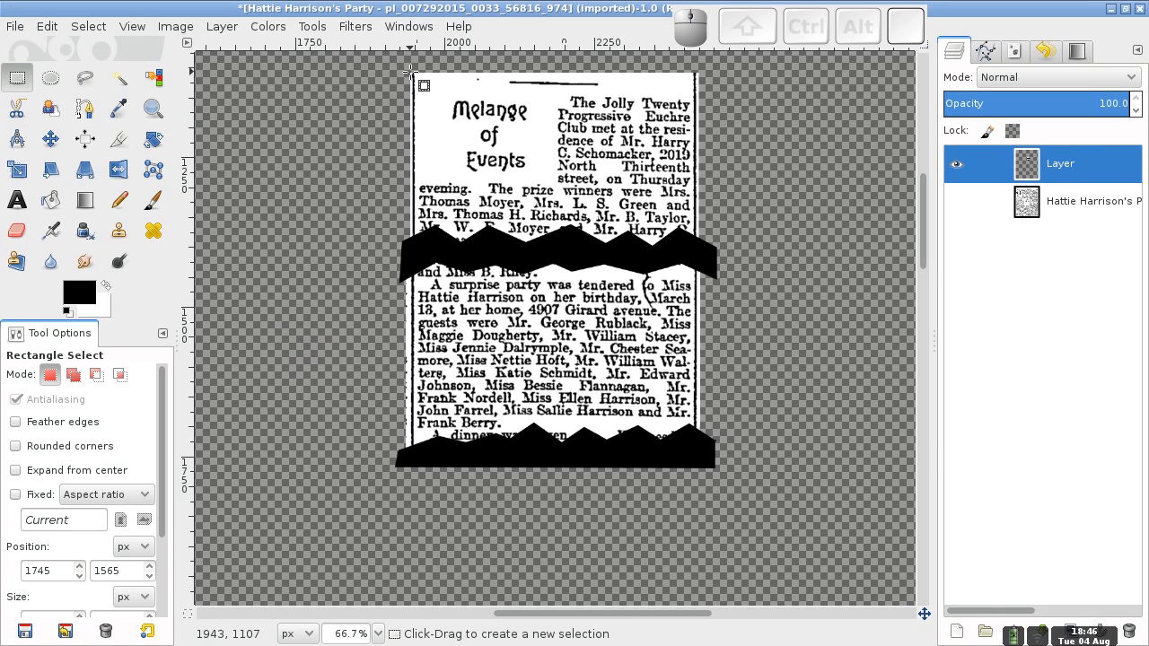
pyautogui.click(283, 147)
pyautogui.moveTo(409, 67); pyautogui.dragTo(699, 455)
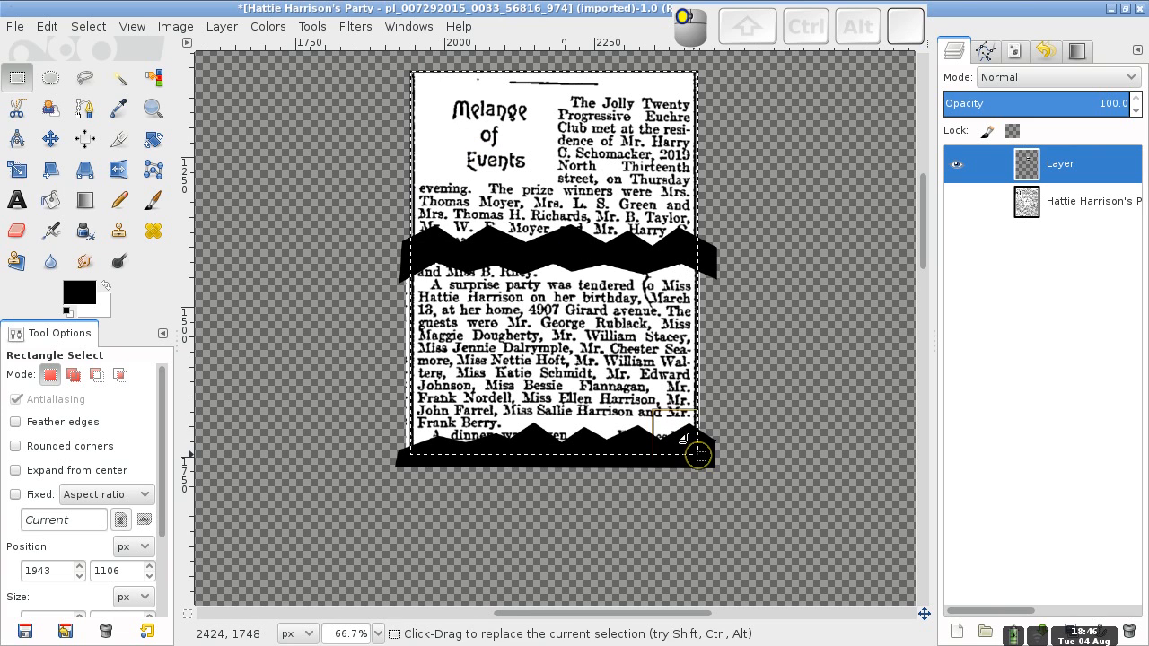
pyautogui.click(190, 29)
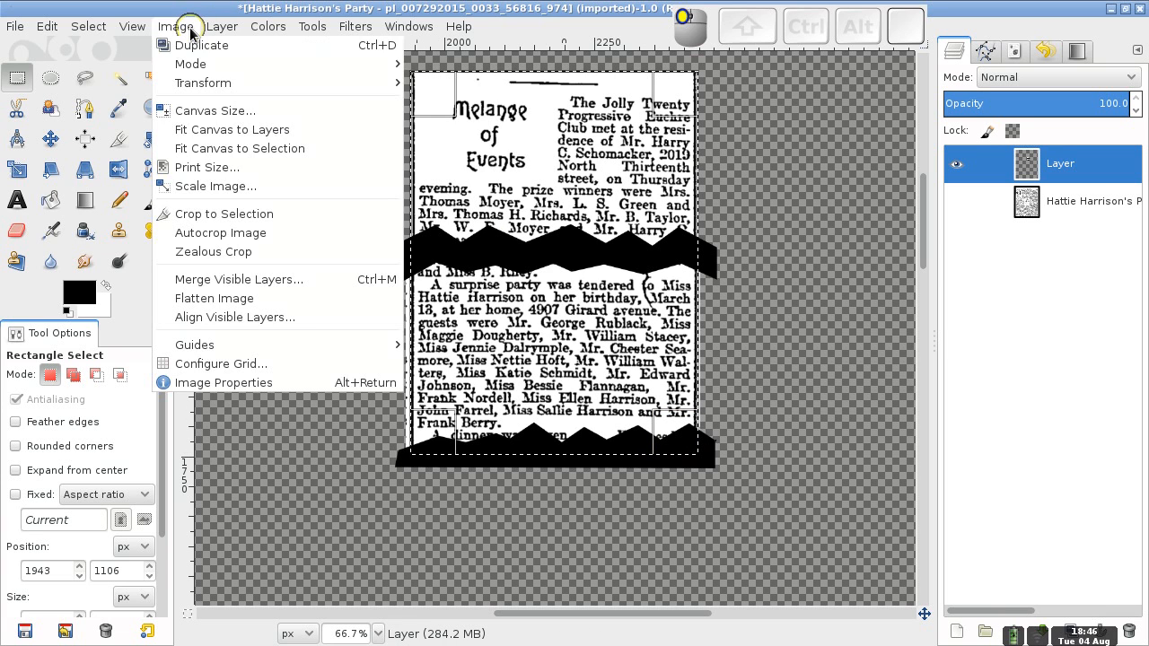
pyautogui.click(206, 213)
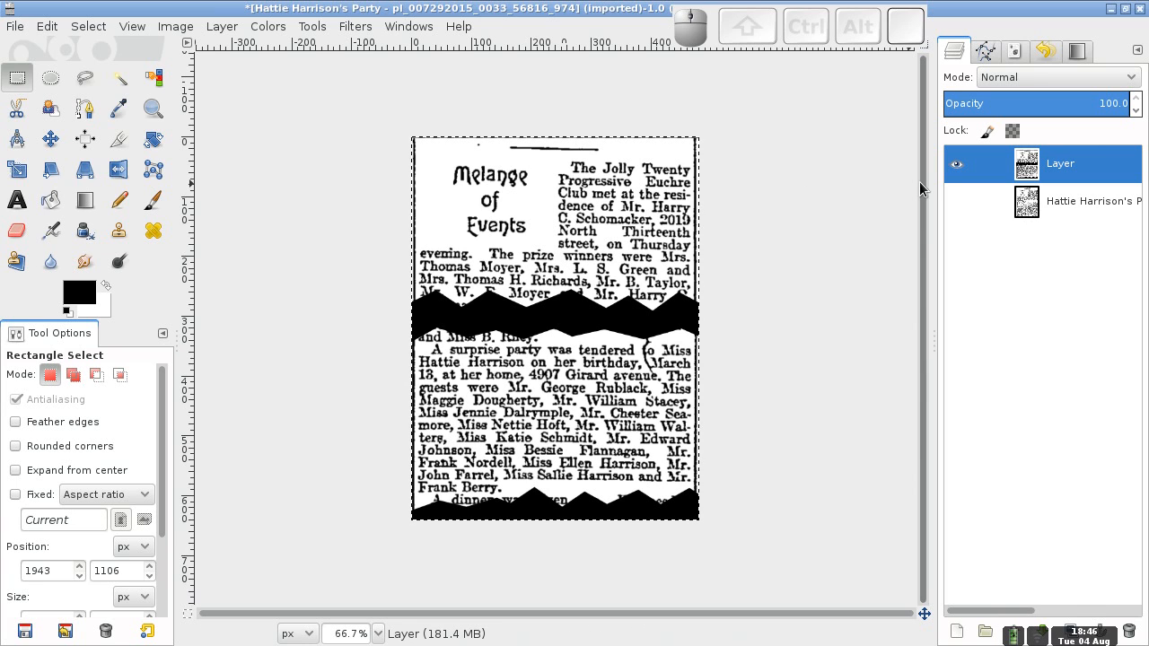
# Step: Delete the hidden original newspaper page layer, keeping only the layer with the torn clipping
pyautogui.click(713, 227)
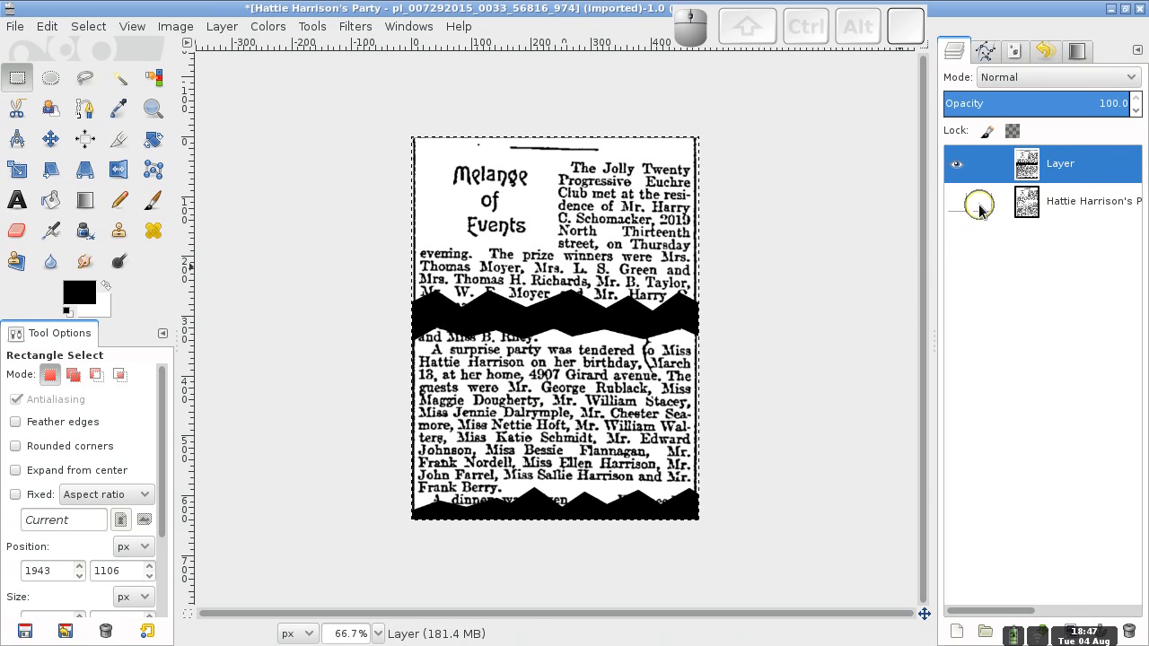
pyautogui.rightClick(1044, 209)
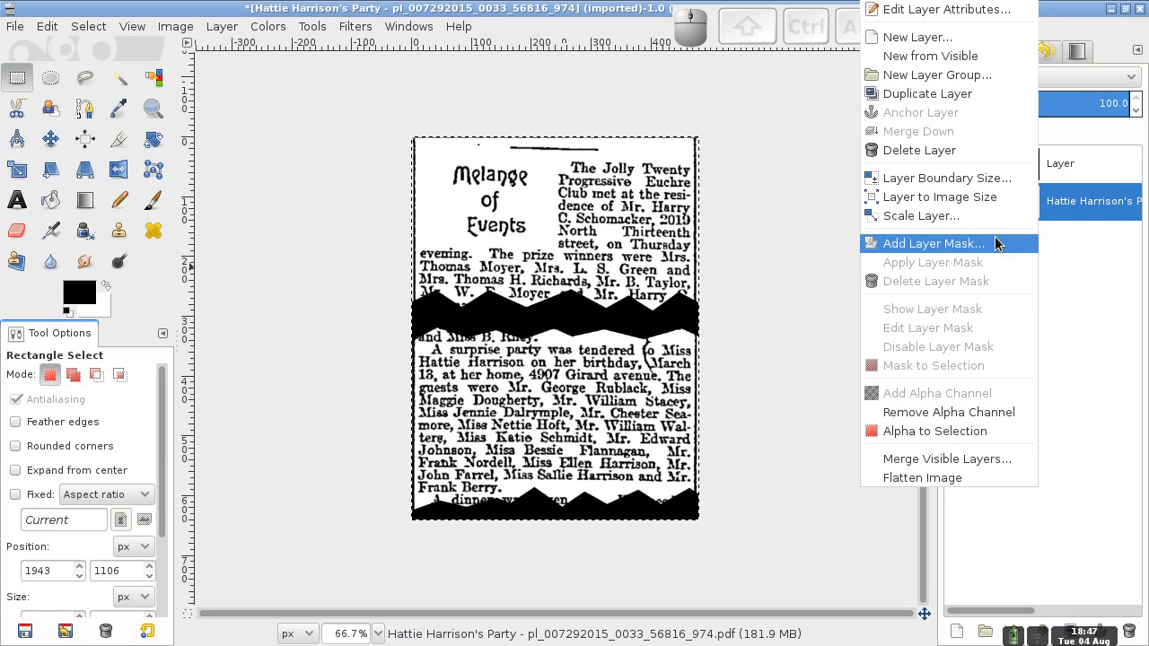
pyautogui.click(916, 152)
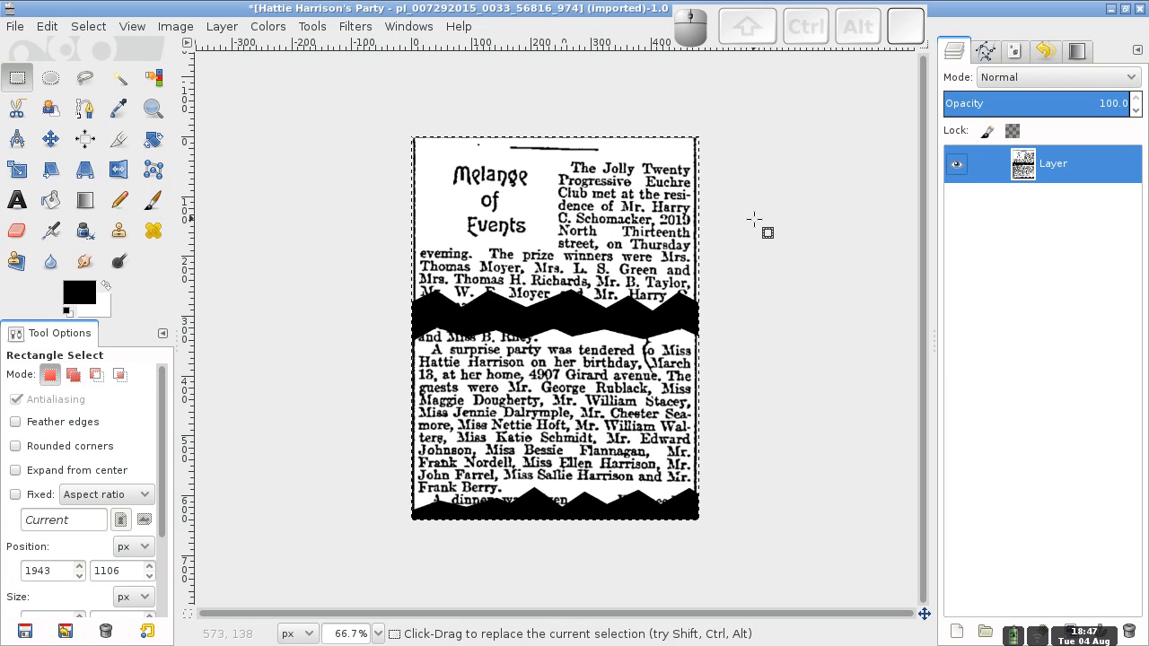
pyautogui.moveTo(920, 265)
pyautogui.mouseDown()
pyautogui.moveTo(923, 310)
pyautogui.moveTo(920, 258)
pyautogui.mouseUp()
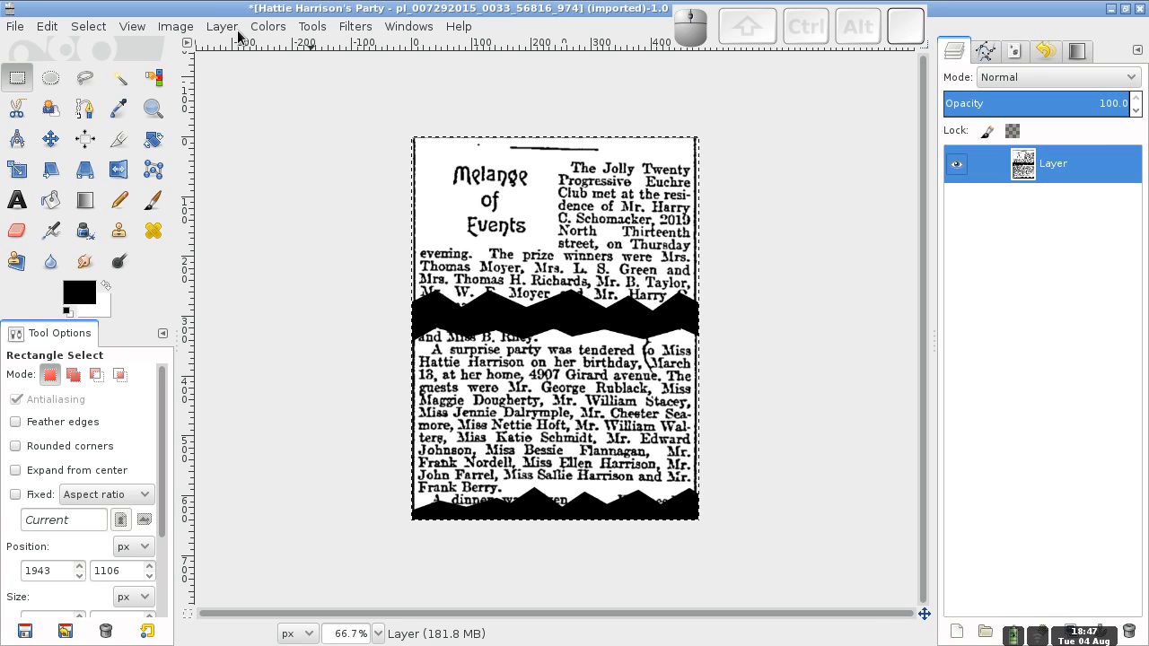
# Step: Open Scale Image for the clipping, switch the size unit to inches, and lower the X and Y resolution to 106 pixels/in
pyautogui.click(187, 29)
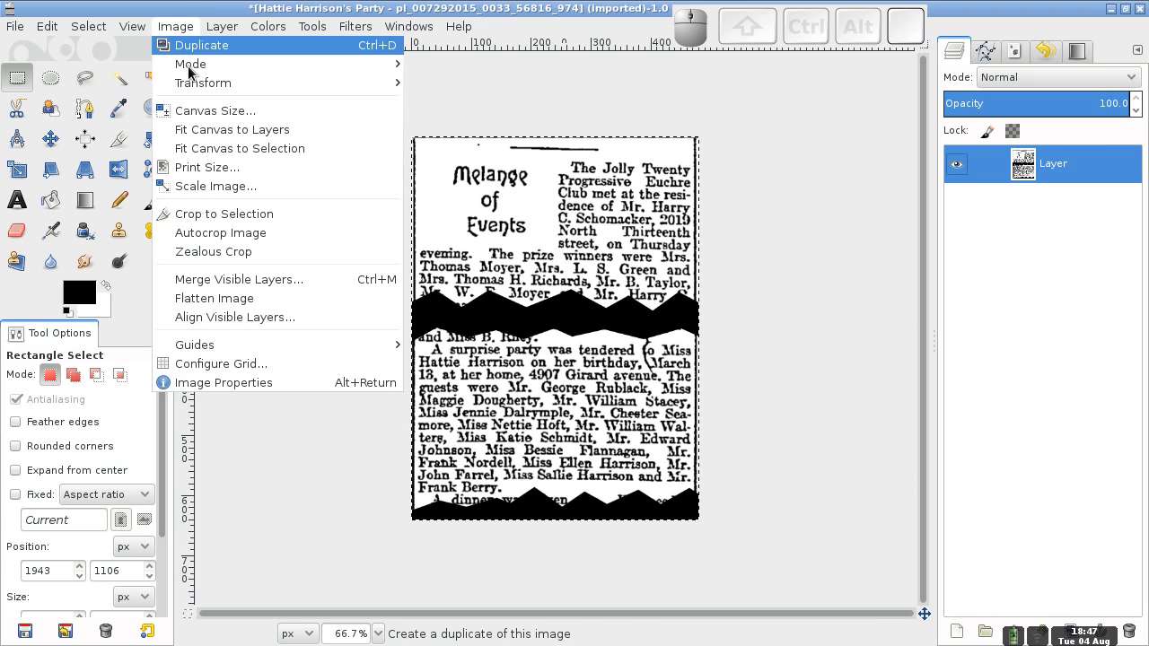
pyautogui.click(218, 190)
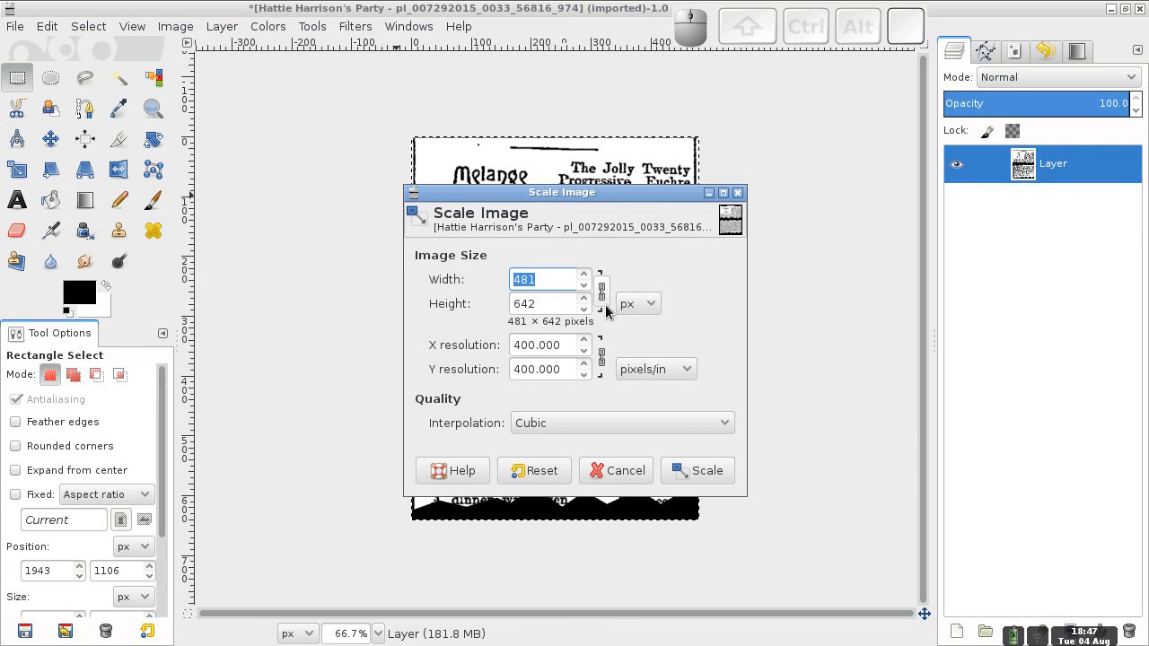
pyautogui.click(657, 307)
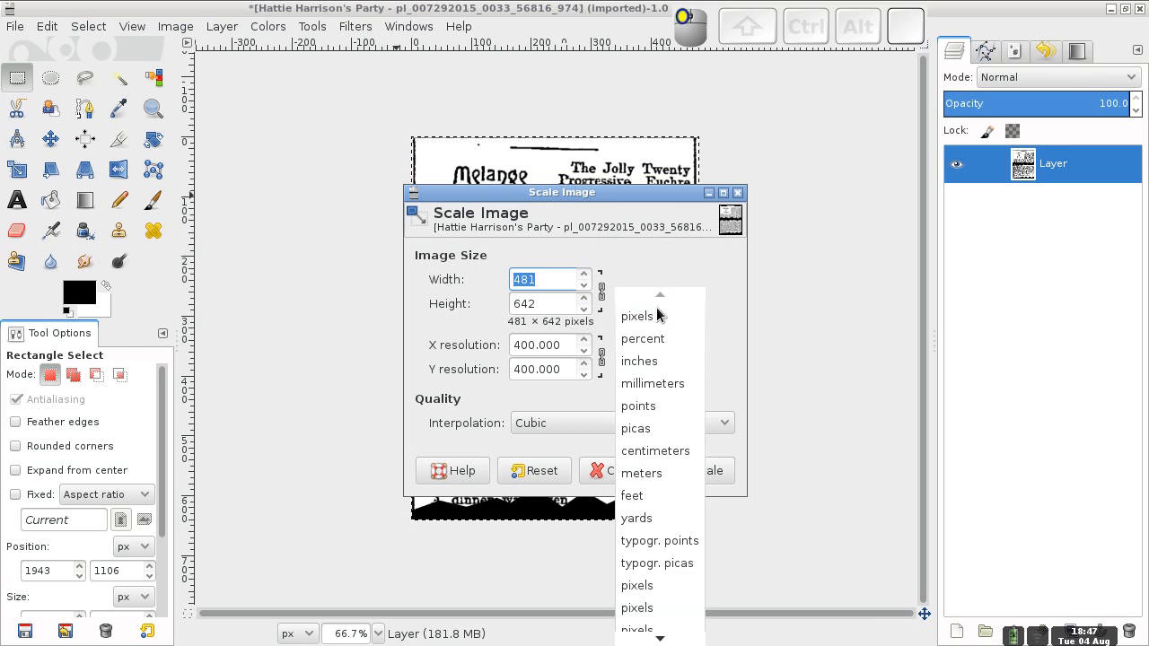
pyautogui.click(644, 361)
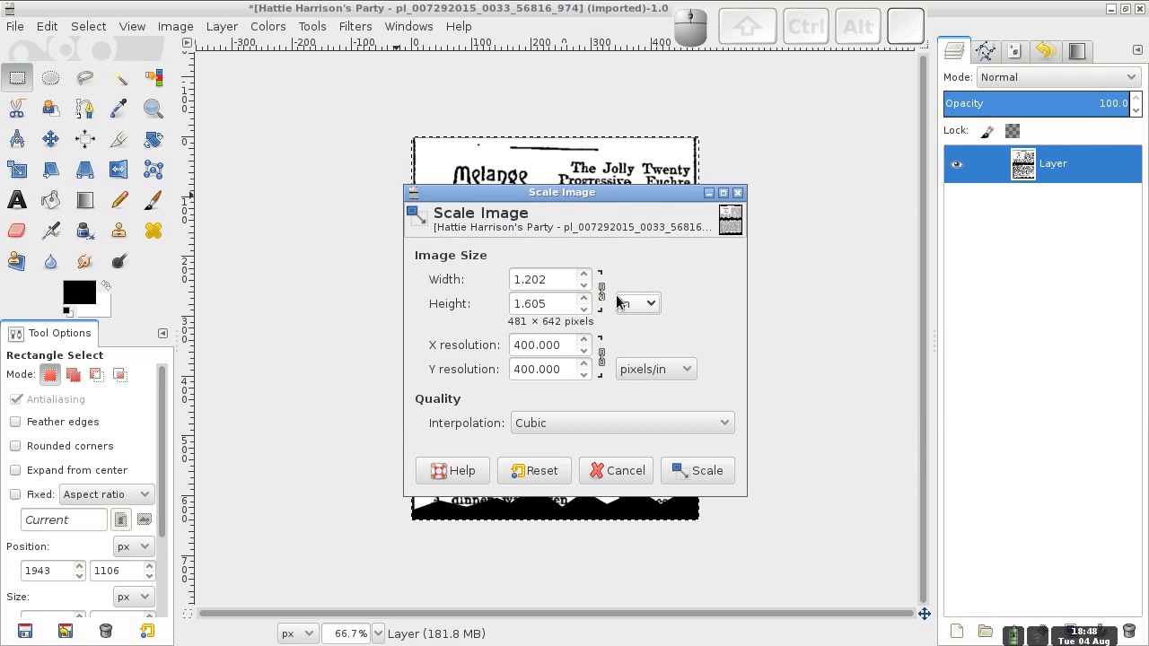
pyautogui.click(584, 352)
pyautogui.click(583, 352)
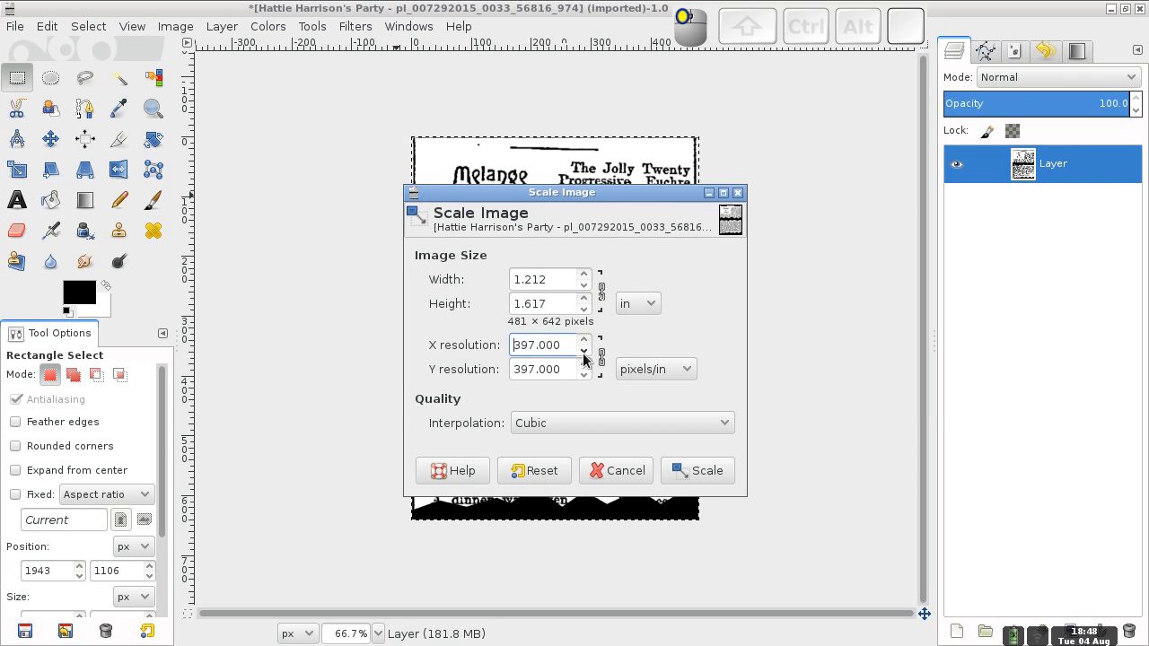
pyautogui.click(583, 352)
pyautogui.click(583, 352)
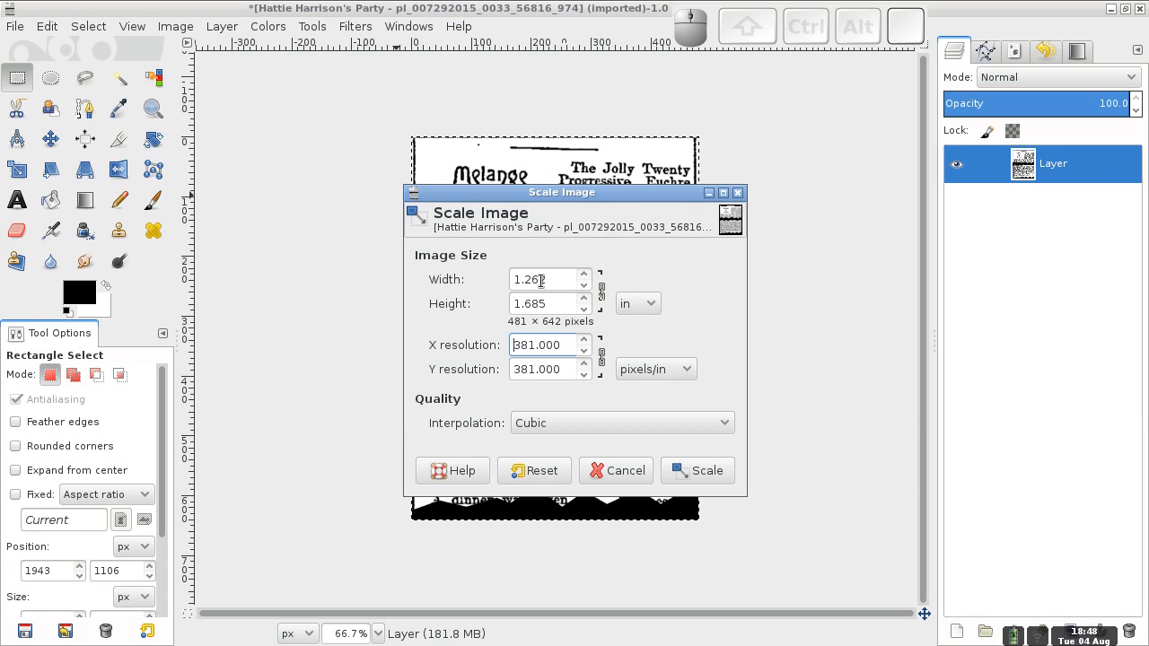
pyautogui.click(583, 352)
pyautogui.click(584, 352)
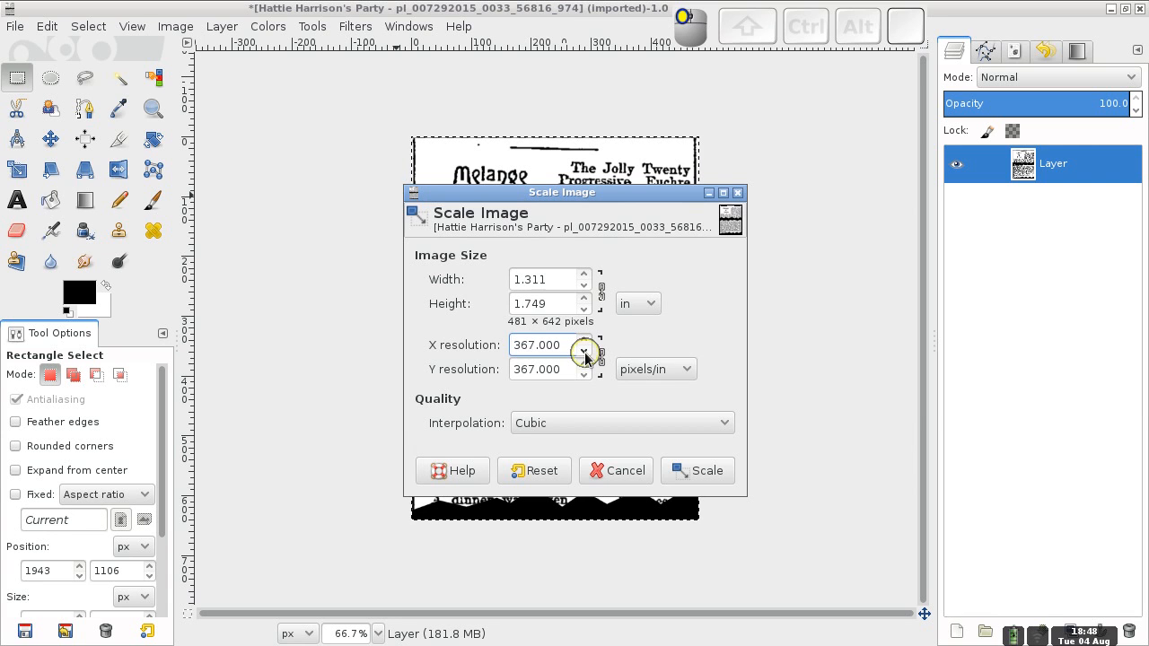
pyautogui.click(584, 352)
pyautogui.click(584, 352)
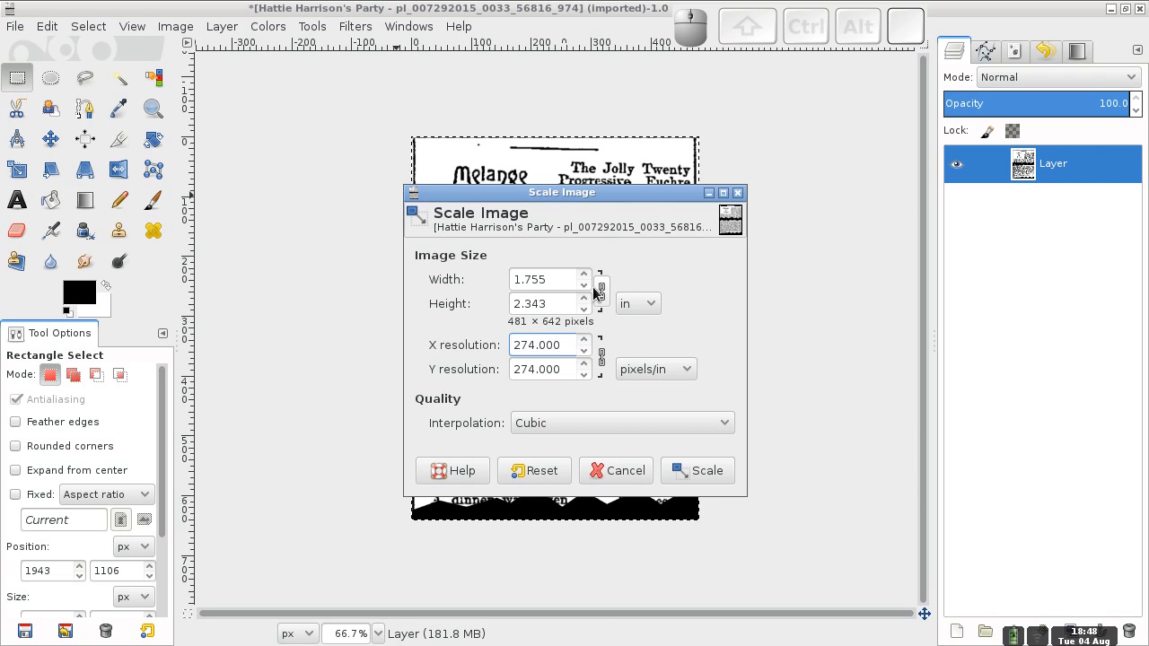
pyautogui.click(585, 352)
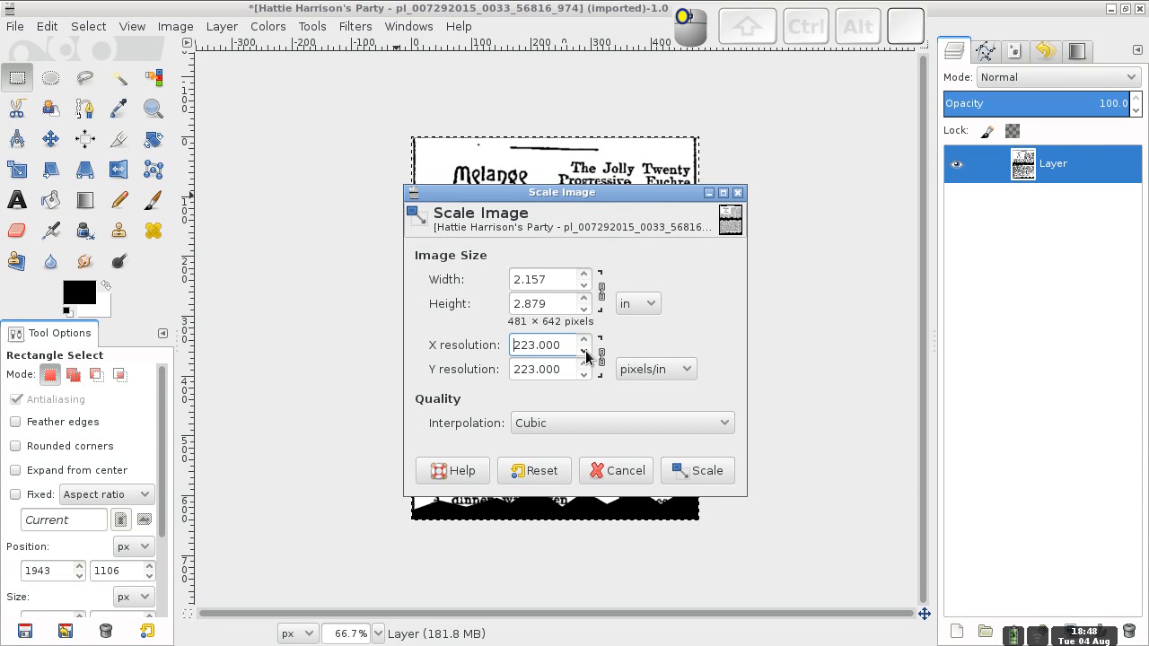
pyautogui.click(585, 355)
pyautogui.click(585, 356)
pyautogui.click(585, 355)
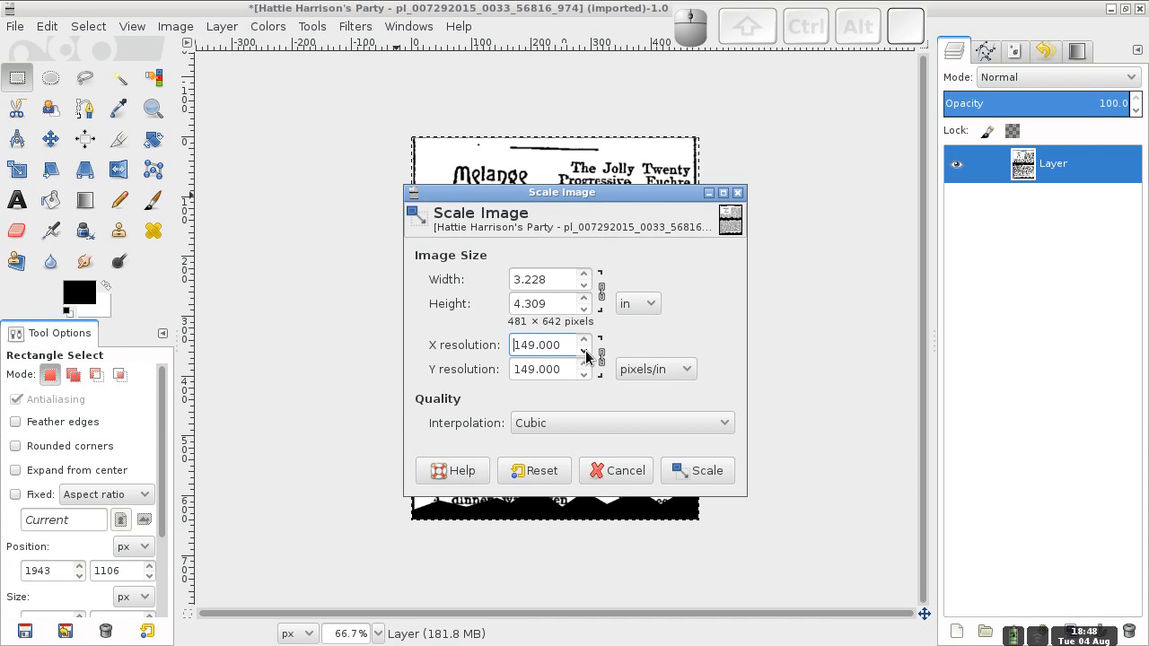
pyautogui.click(585, 356)
pyautogui.click(585, 356)
pyautogui.click(586, 356)
pyautogui.click(585, 355)
pyautogui.click(586, 356)
pyautogui.click(586, 355)
pyautogui.click(585, 356)
pyautogui.click(585, 356)
pyautogui.click(586, 356)
pyautogui.click(585, 356)
pyautogui.click(586, 355)
pyautogui.click(585, 356)
pyautogui.click(585, 356)
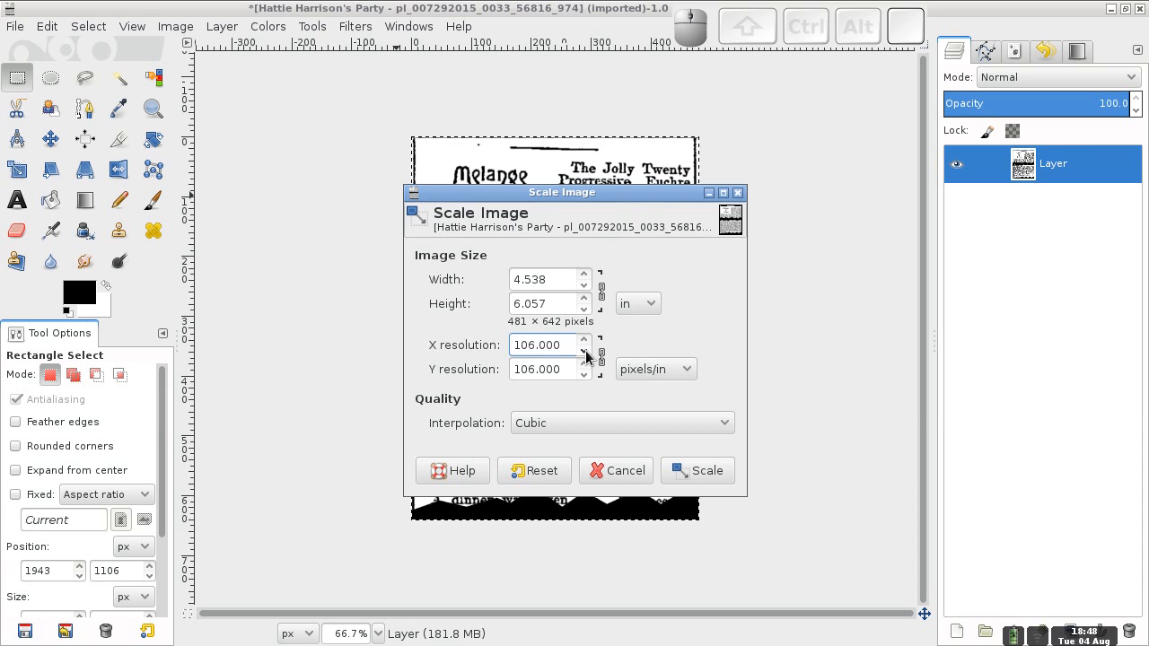
# Step: Set the clipping's width to 4.5 in and scale the image
pyautogui.click(563, 282)
pyautogui.press('BackSpace')
pyautogui.press('BackSpace')
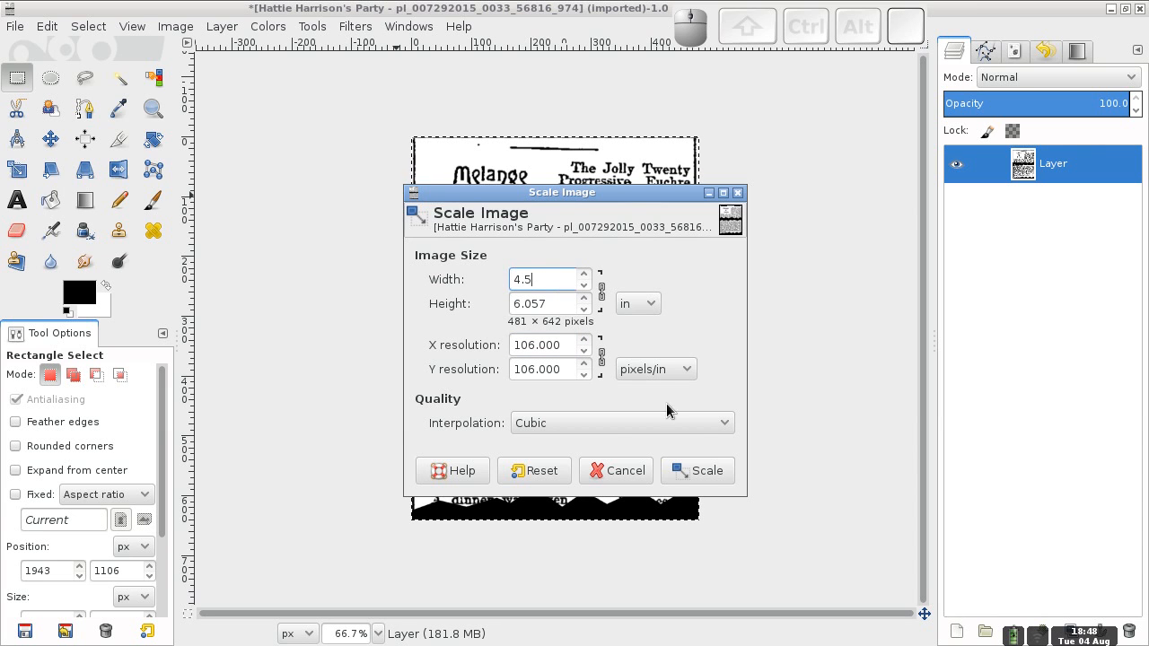
pyautogui.click(700, 471)
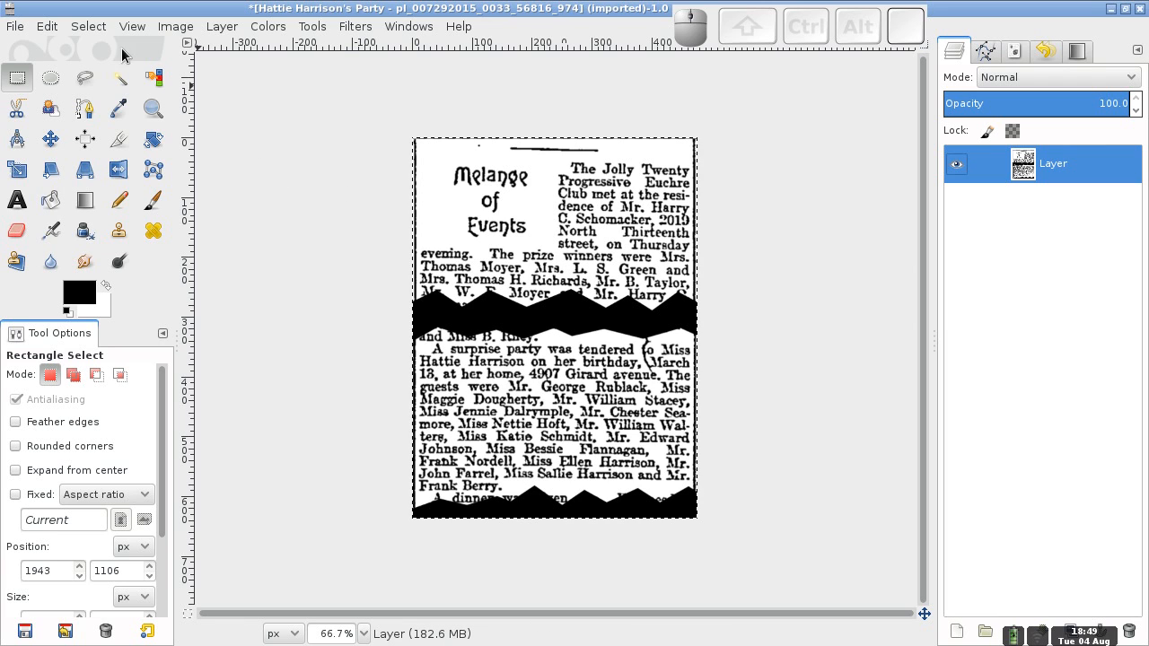
# Step: Export the clipping as a PDF to Latest Family Documents, replacing the page-code part of the suggested file name with 1
pyautogui.click(18, 30)
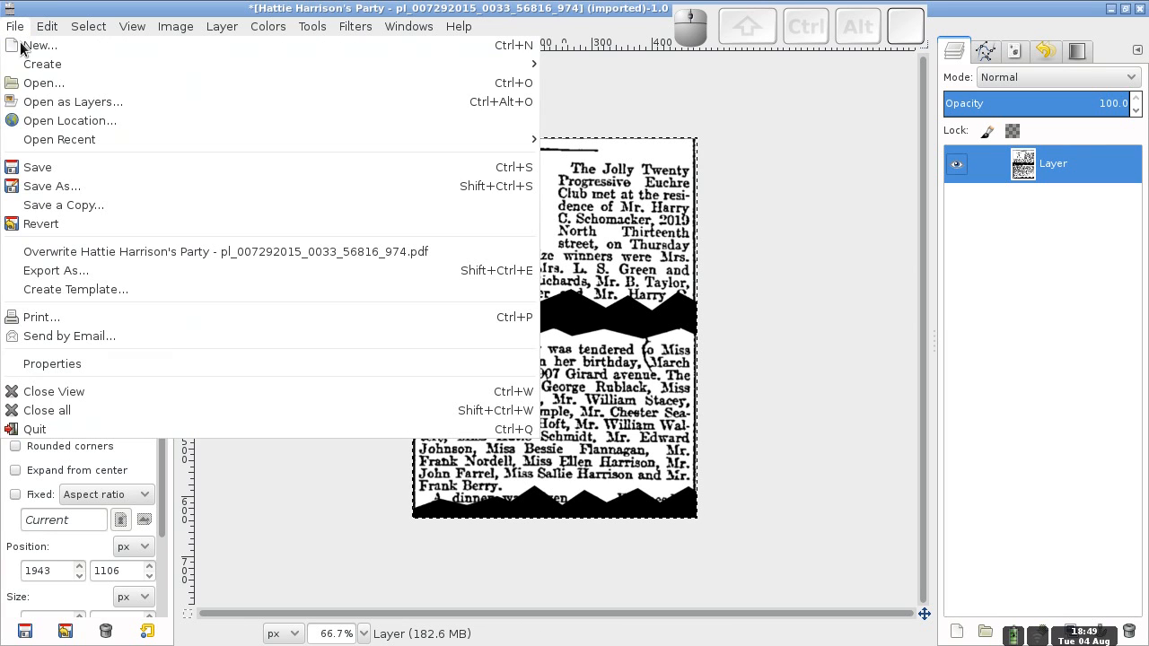
pyautogui.click(49, 272)
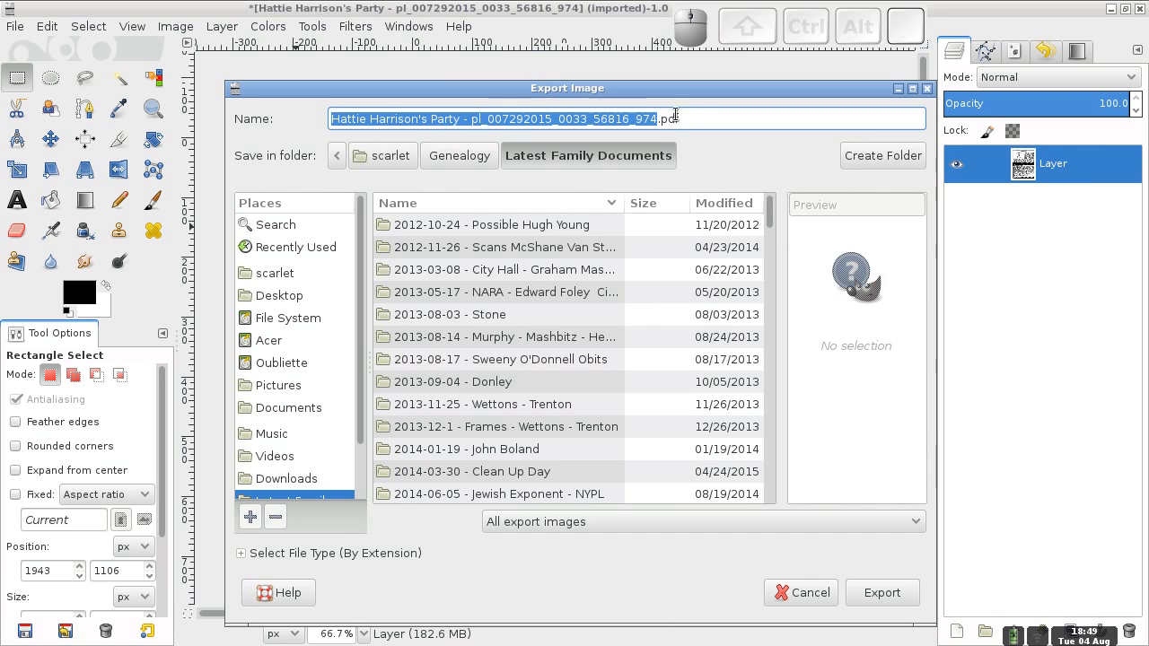
pyautogui.moveTo(656, 119); pyautogui.dragTo(472, 125)
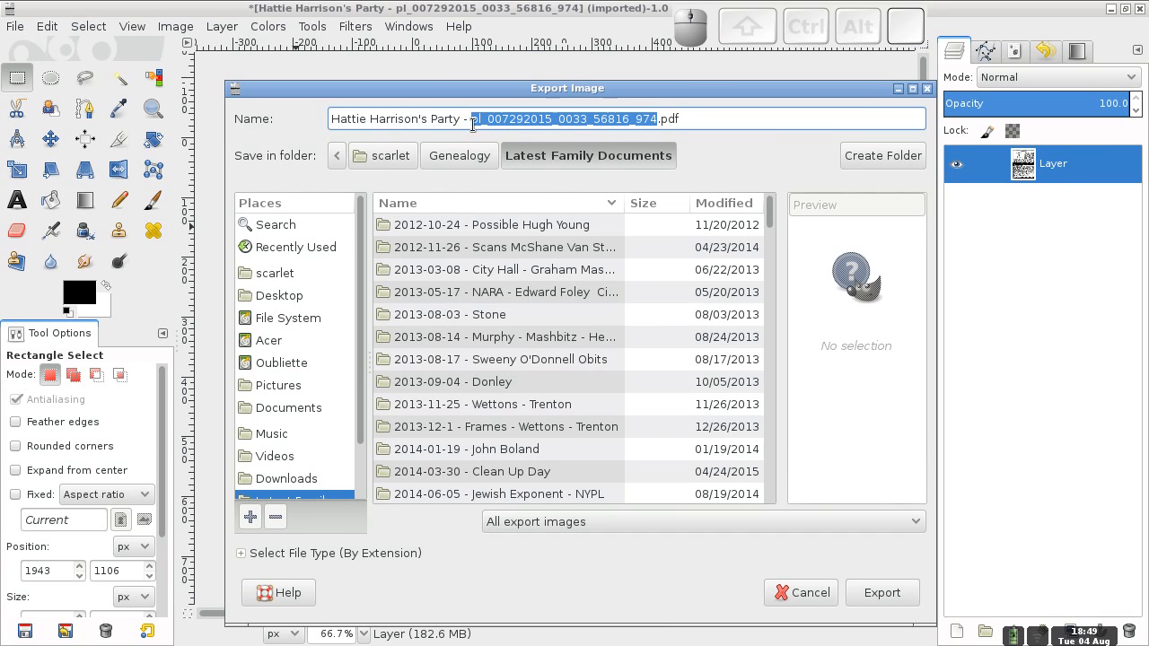
pyautogui.press('BackSpace')
pyautogui.write('1')
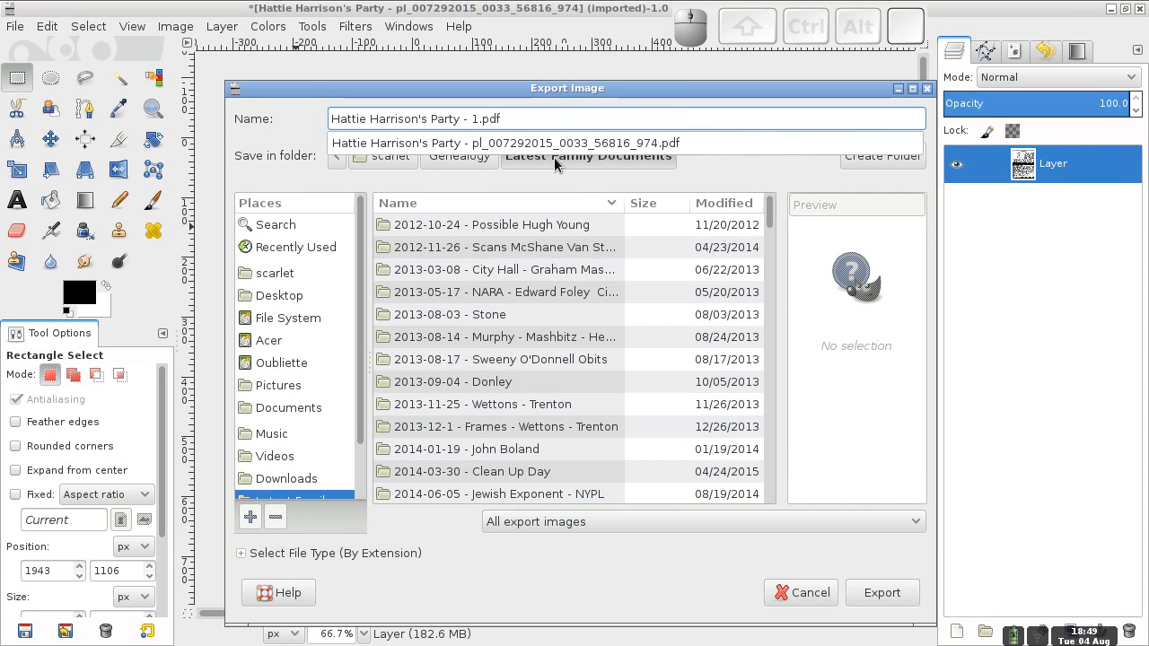
pyautogui.click(882, 596)
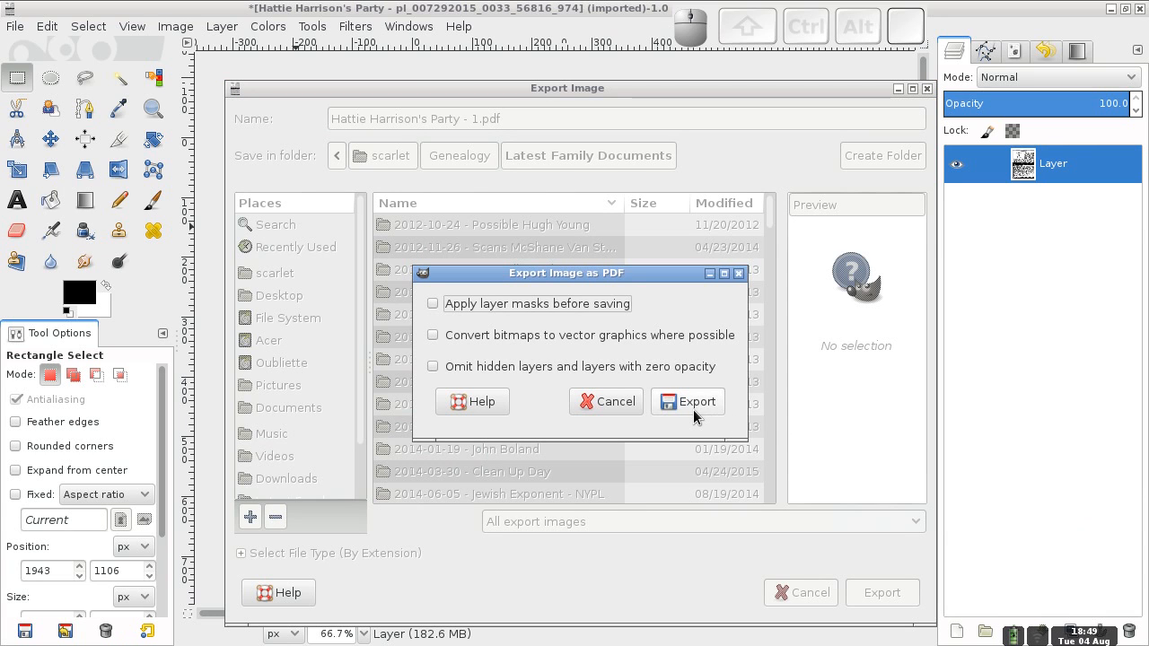
pyautogui.click(693, 405)
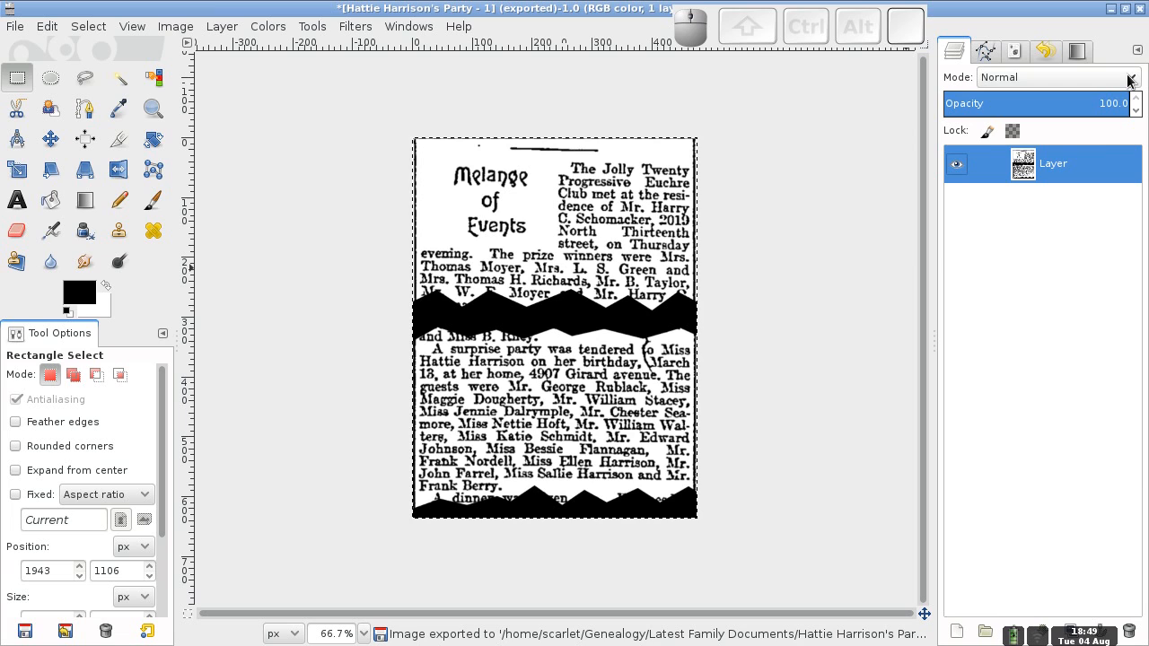
# Step: Quit the image editor and discard the unsaved changes
pyautogui.click(1141, 9)
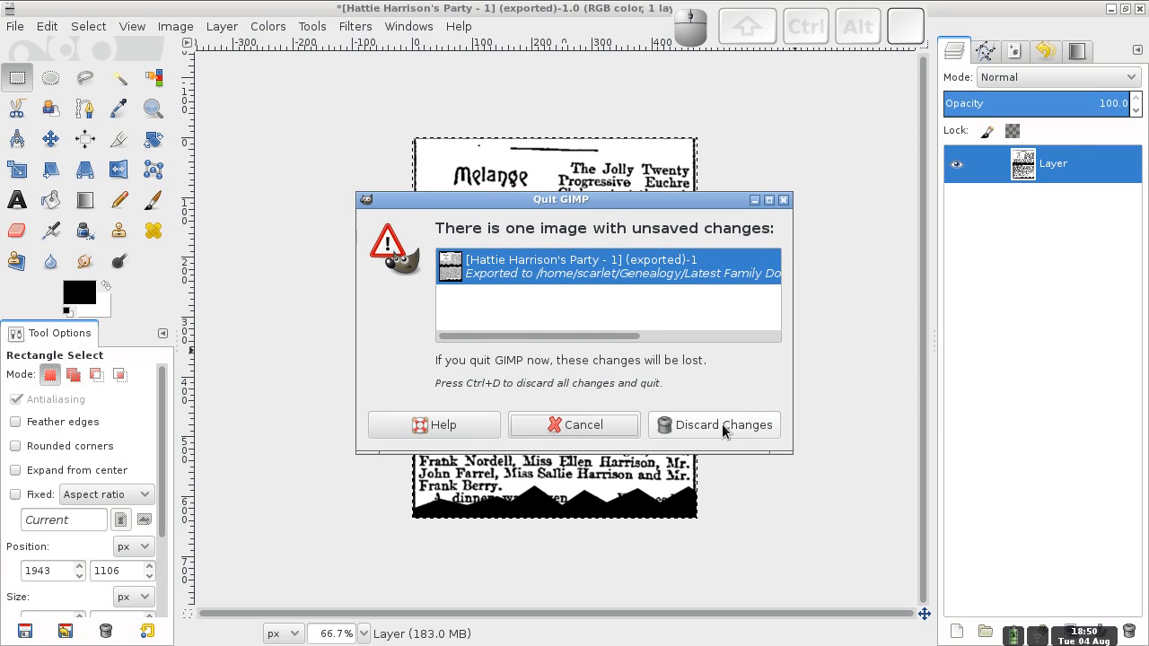
pyautogui.moveTo(646, 200); pyautogui.dragTo(758, 294)
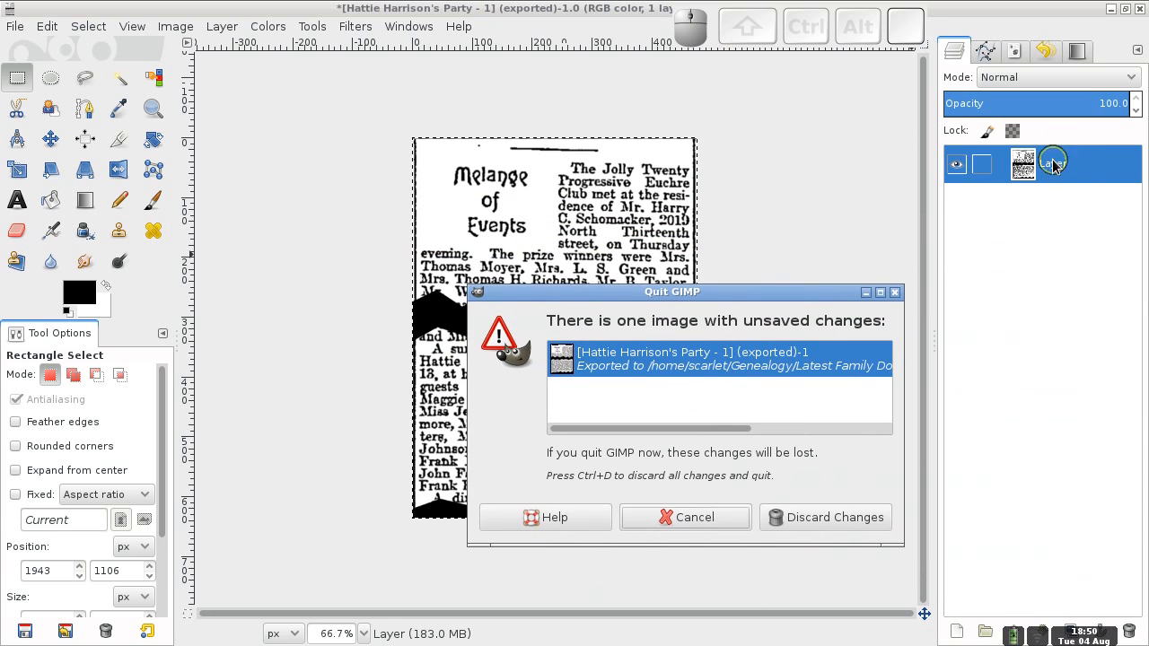
pyautogui.click(836, 519)
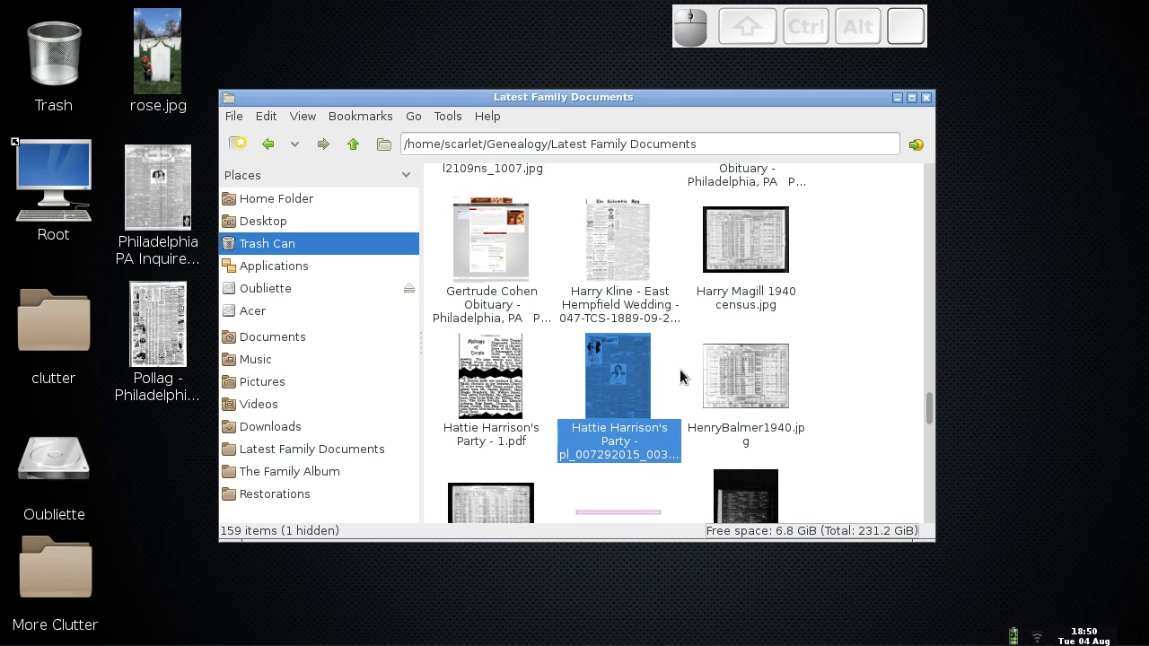
# Step: Open the exported clipping PDF in qpdfview, inspect it at 100 %, and close the viewer
pyautogui.click(481, 362)
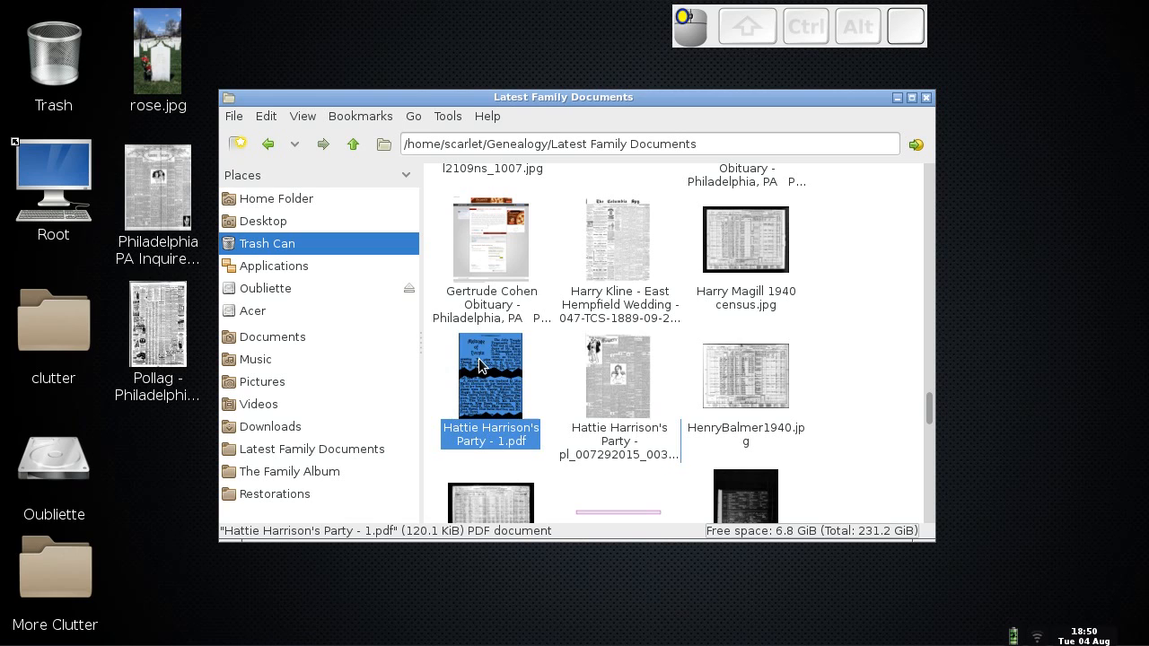
pyautogui.click(636, 371)
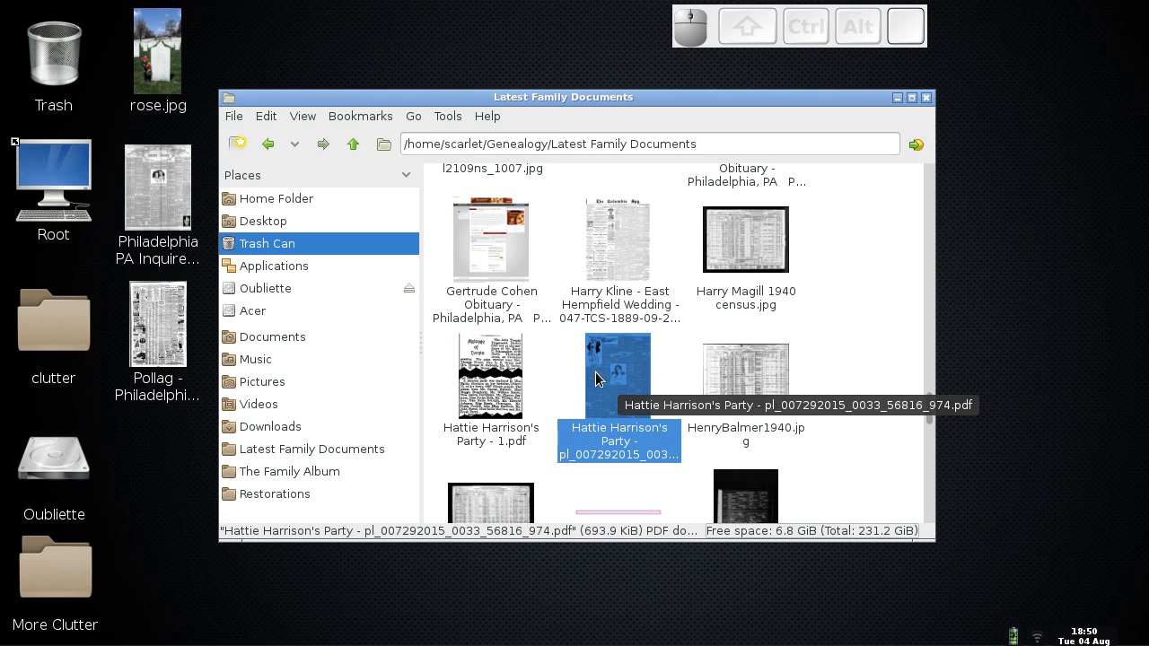
pyautogui.click(481, 384)
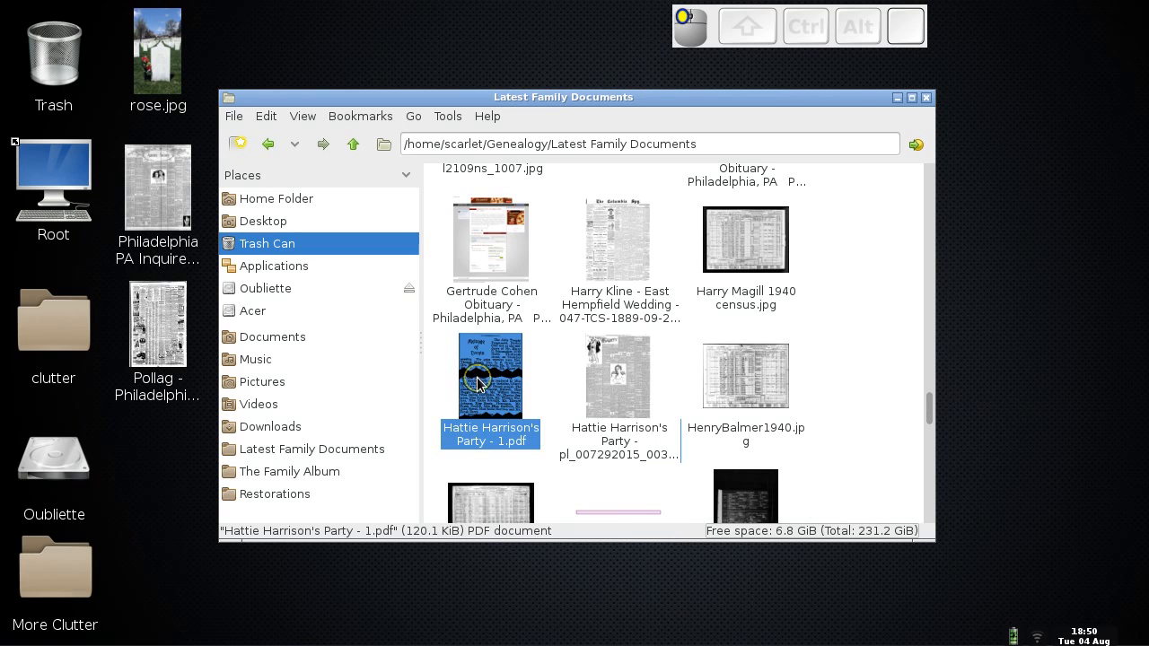
pyautogui.rightClick(478, 384)
pyautogui.moveTo(528, 416)
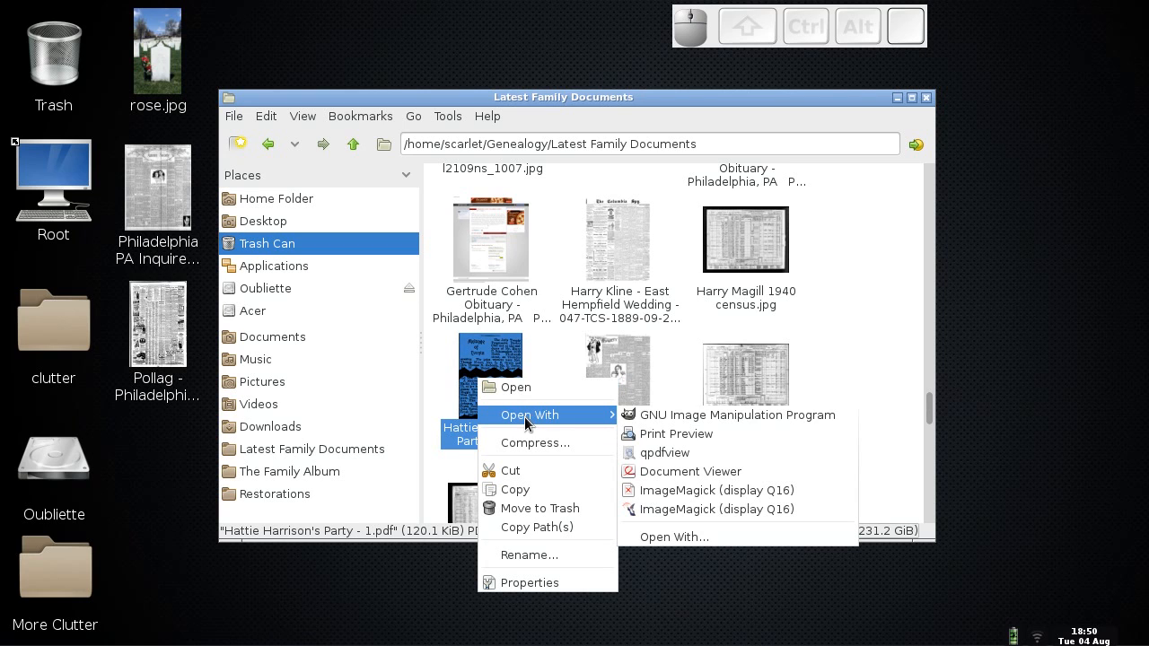
pyautogui.click(646, 453)
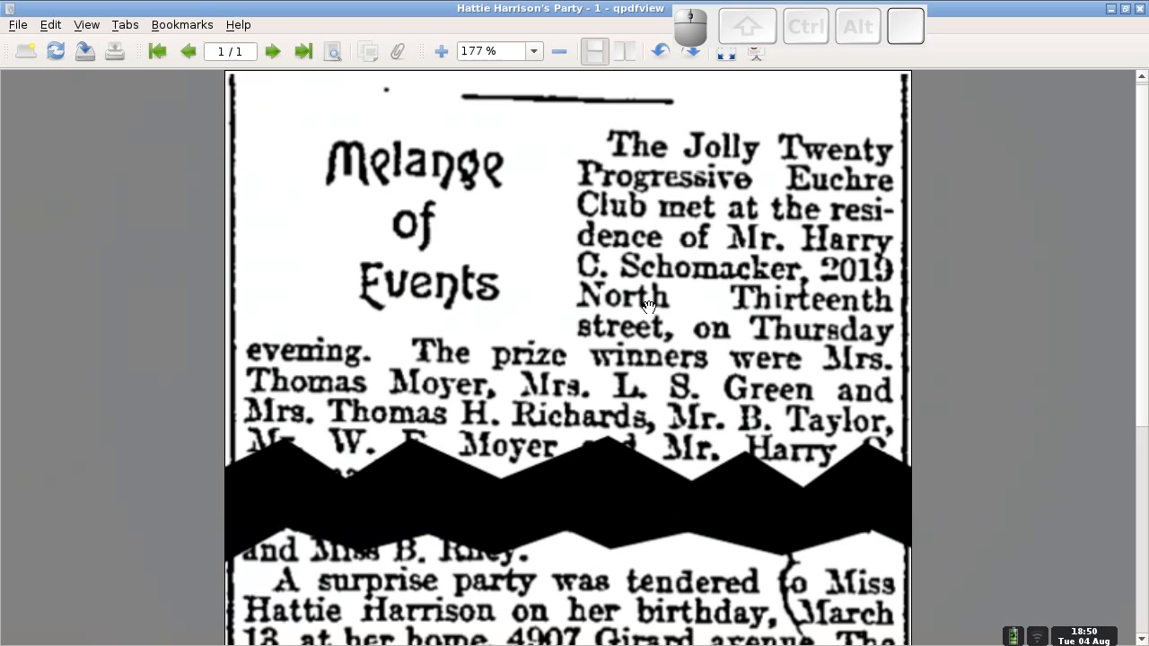
pyautogui.click(557, 53)
pyautogui.click(558, 53)
pyautogui.click(557, 53)
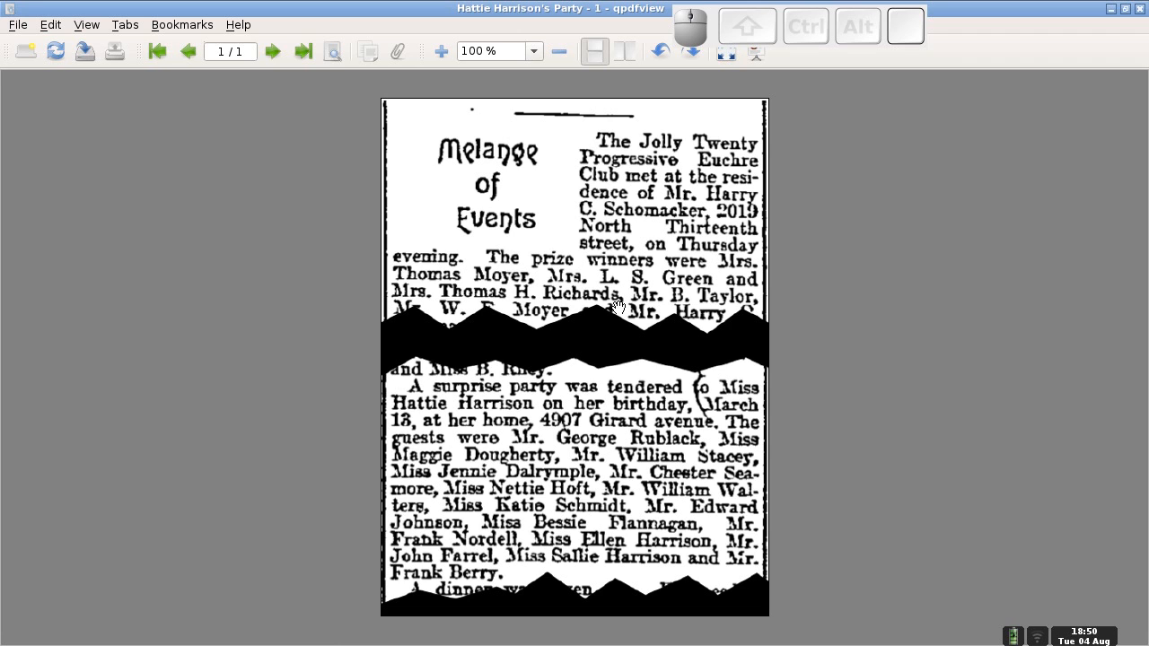
pyautogui.click(1140, 8)
# Step: Open the original full-page newspaper PDF in GNU Image Manipulation Program, importing it at 3872 × 5044 pixels
pyautogui.click(603, 400)
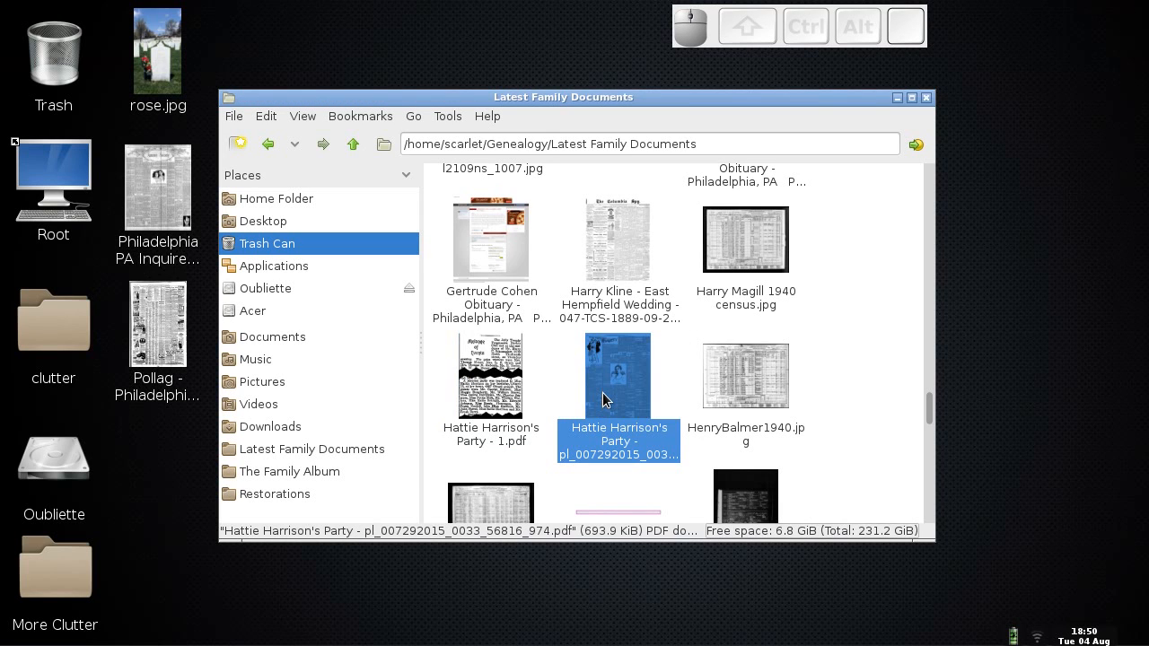
pyautogui.rightClick(603, 399)
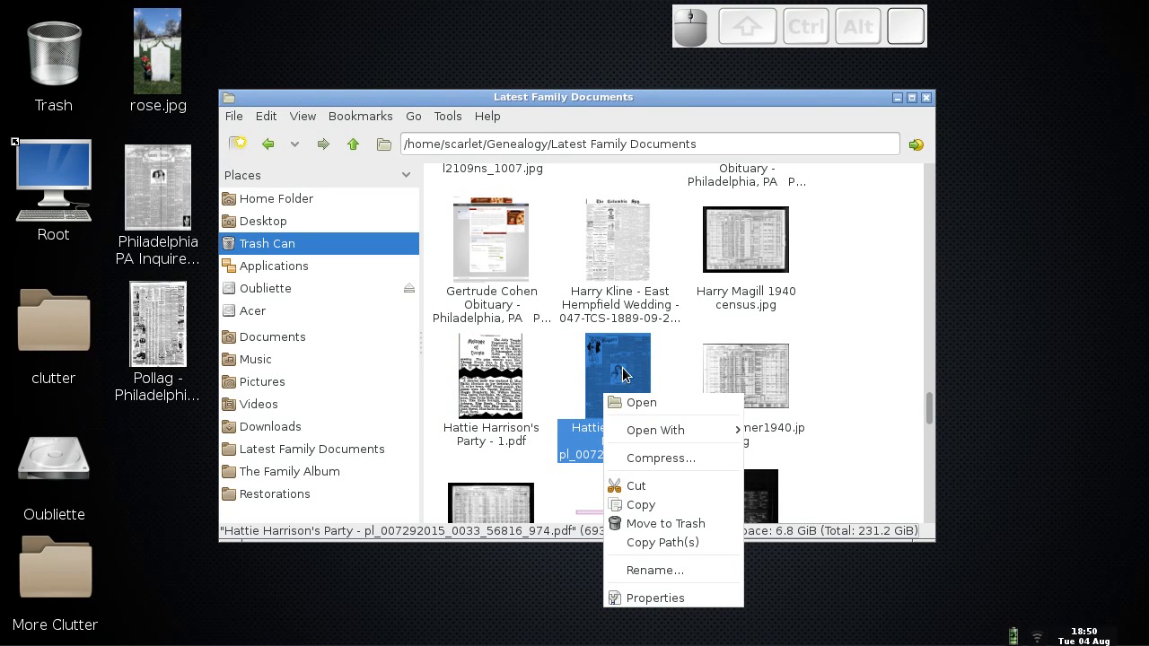
pyautogui.moveTo(645, 433)
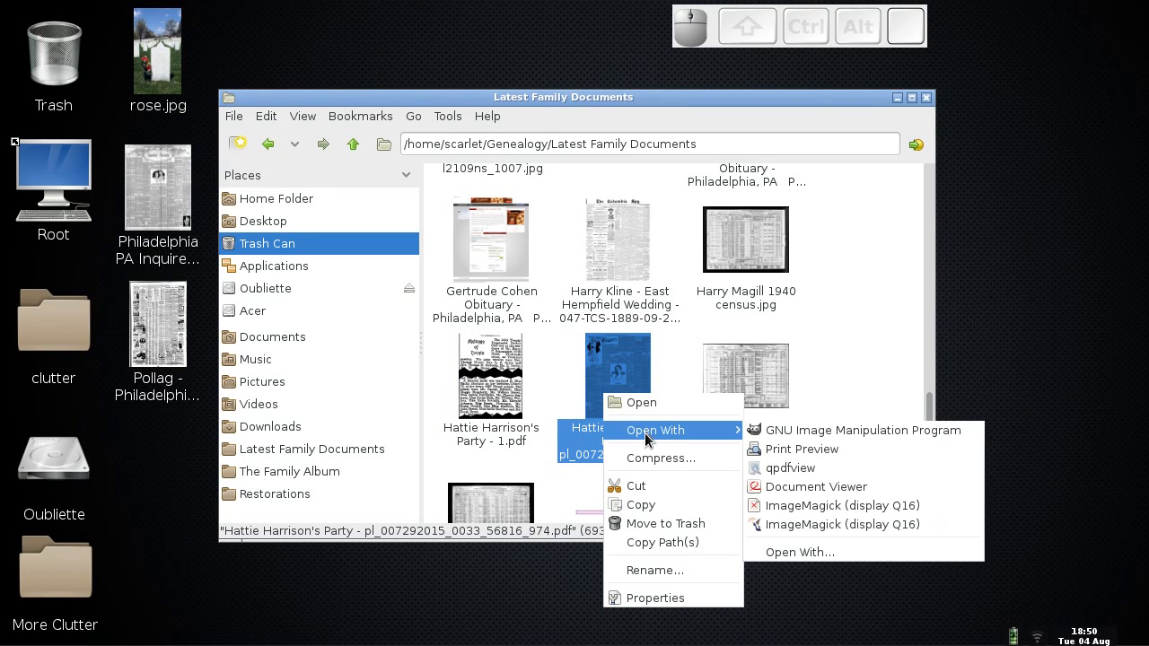
pyautogui.click(788, 431)
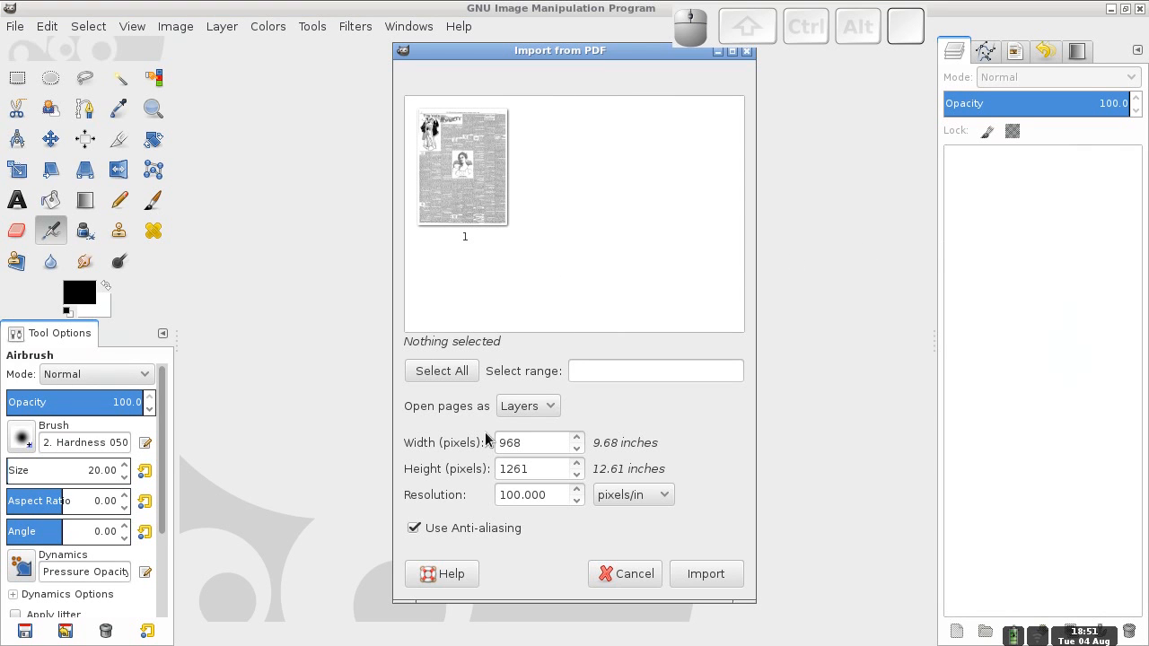
pyautogui.moveTo(507, 489); pyautogui.dragTo(482, 494)
pyautogui.click(693, 577)
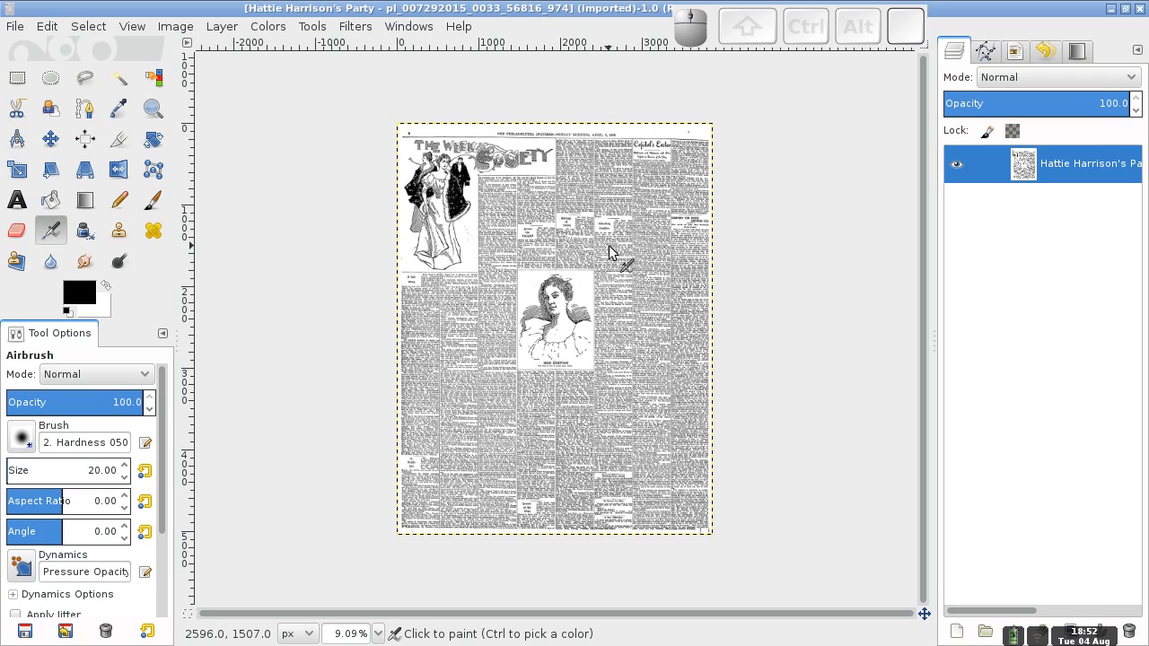
# Step: Examine the Melange of Events heading and the surprise party article farther down the same column at 50 % zoom
pyautogui.press('shift')
pyautogui.press('+')
pyautogui.press('+')
pyautogui.press('+')
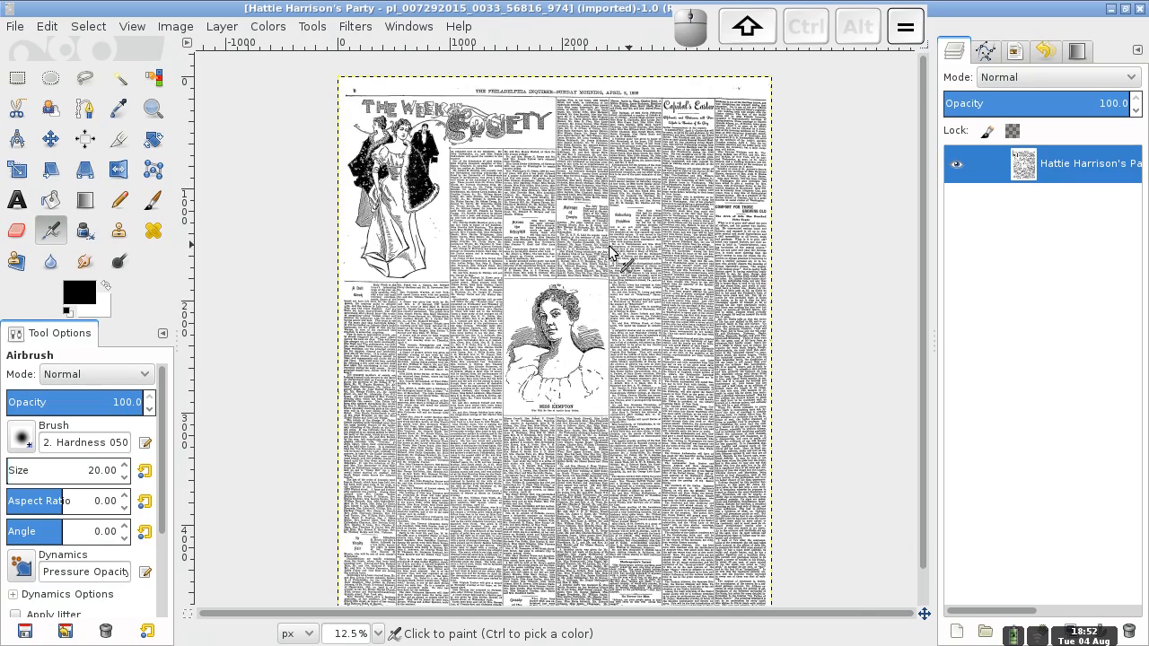
pyautogui.press('+')
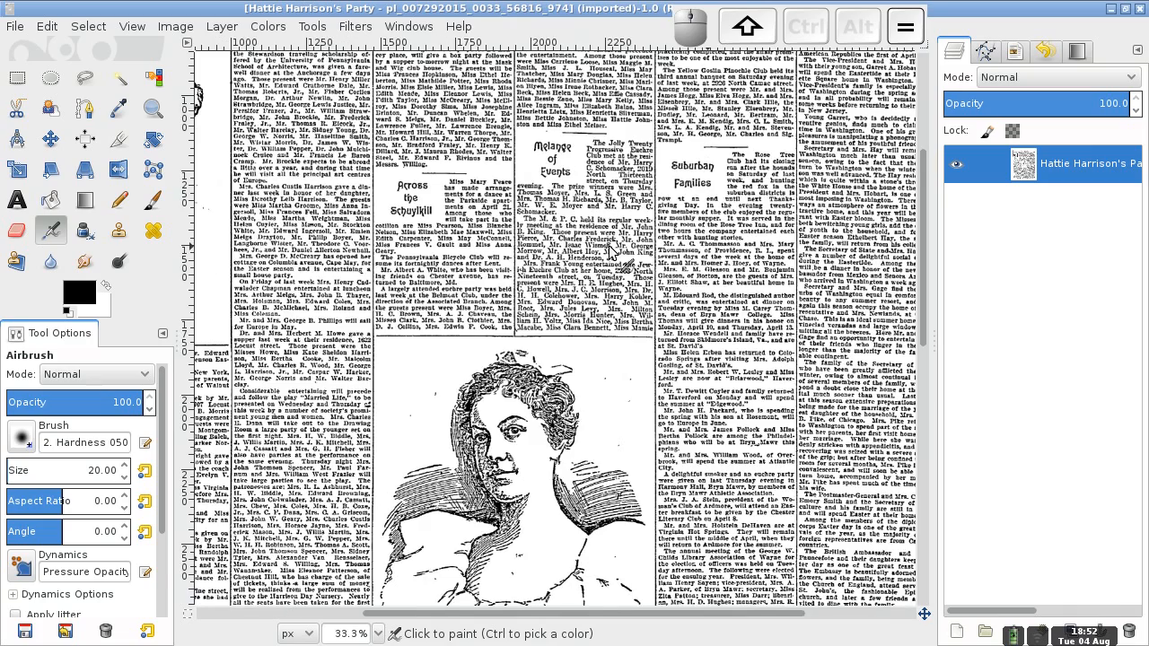
pyautogui.press('+')
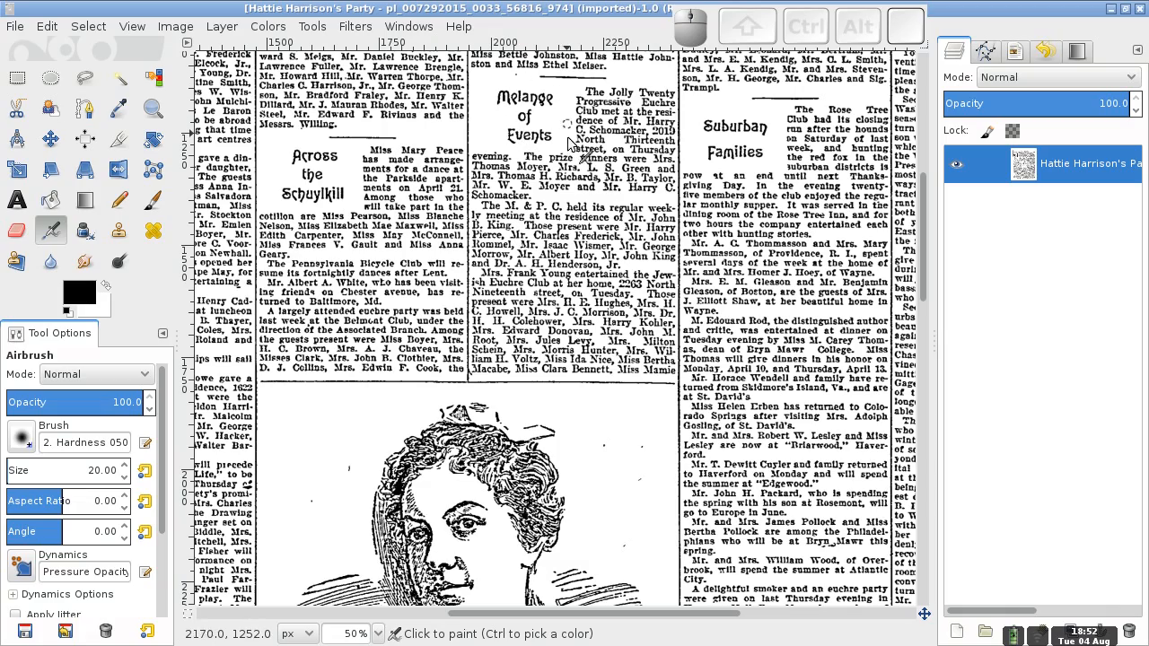
pyautogui.moveTo(923, 268); pyautogui.dragTo(913, 518)
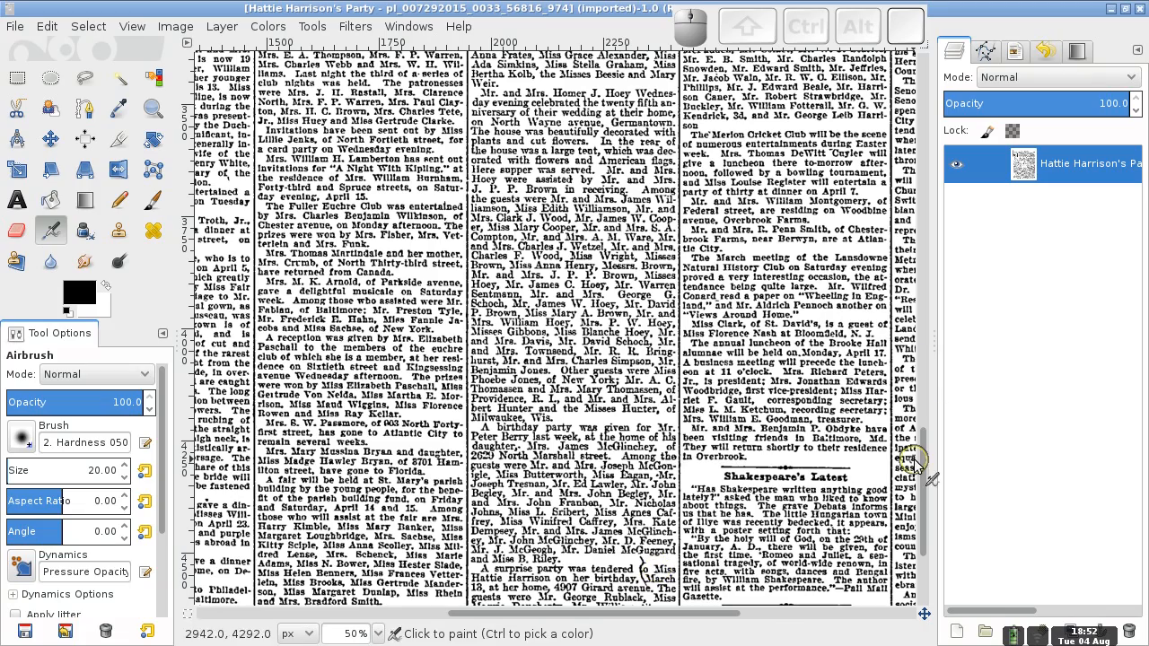
pyautogui.moveTo(921, 467); pyautogui.dragTo(912, 214)
# Step: Add a new transparent layer of the full image size above the newspaper page
pyautogui.rightClick(1010, 230)
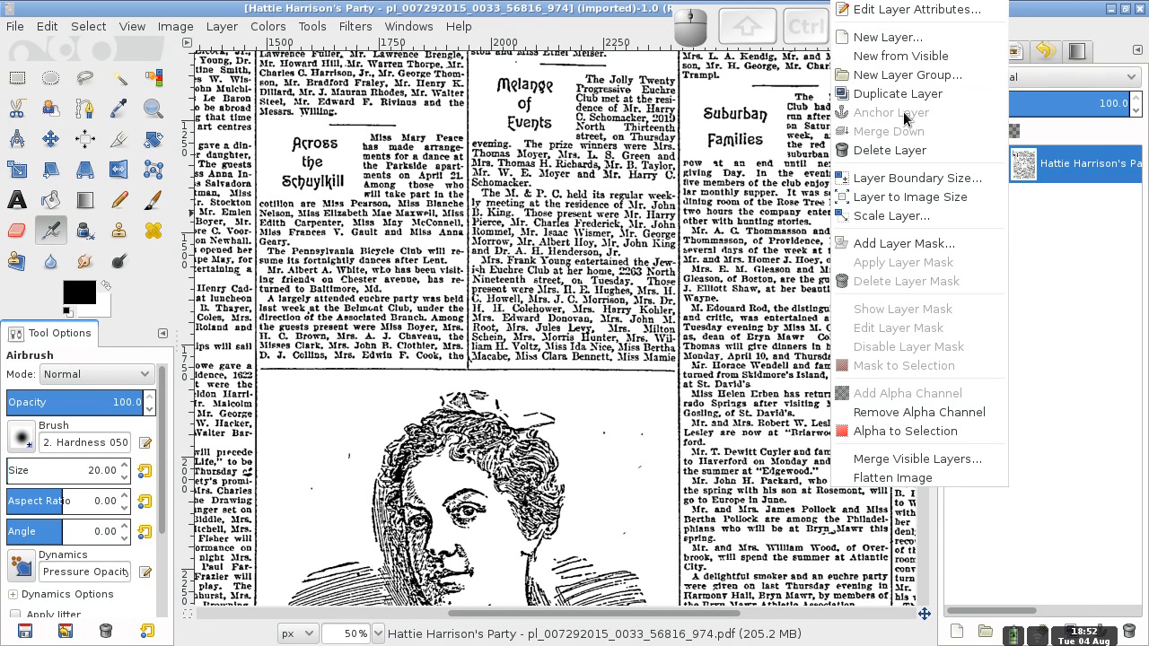
pyautogui.click(887, 37)
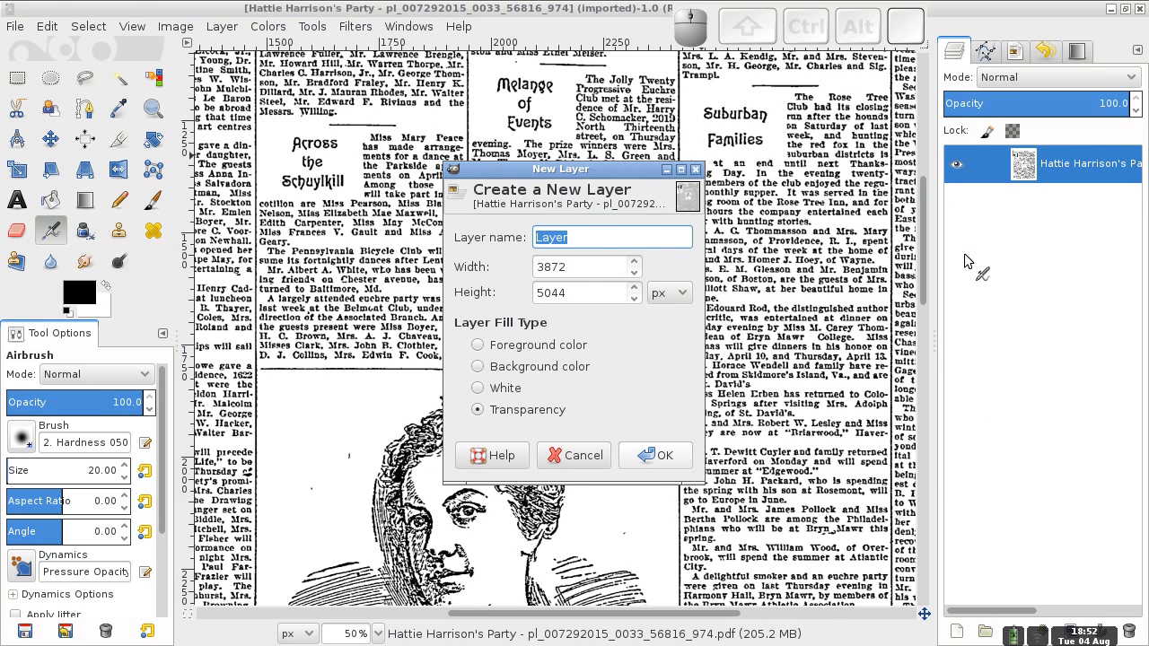
pyautogui.press('Return')
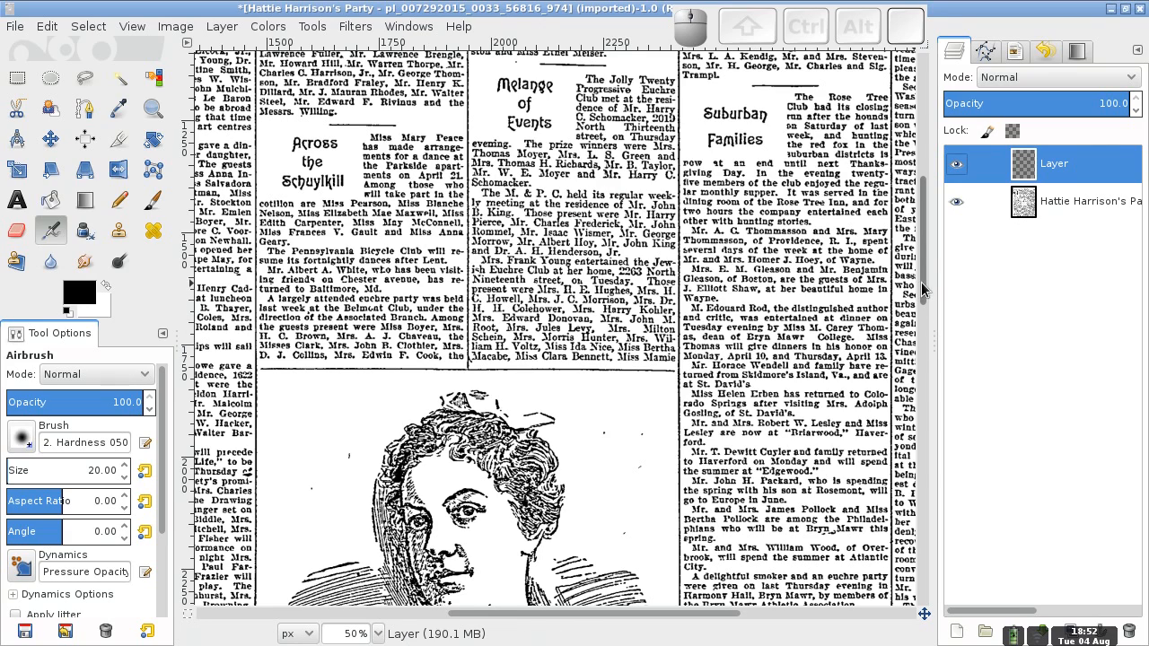
# Step: Select a rectangle about 228 × 160 px around the Melange of Events heading
pyautogui.scroll(3, 923, 290)
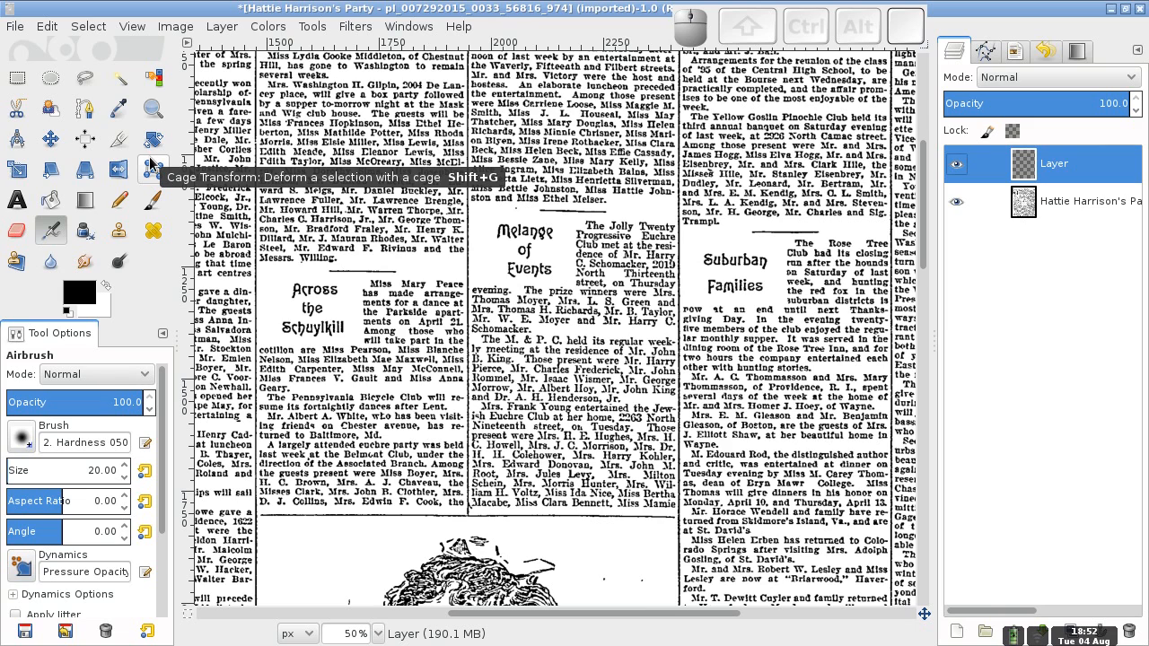
pyautogui.click(19, 85)
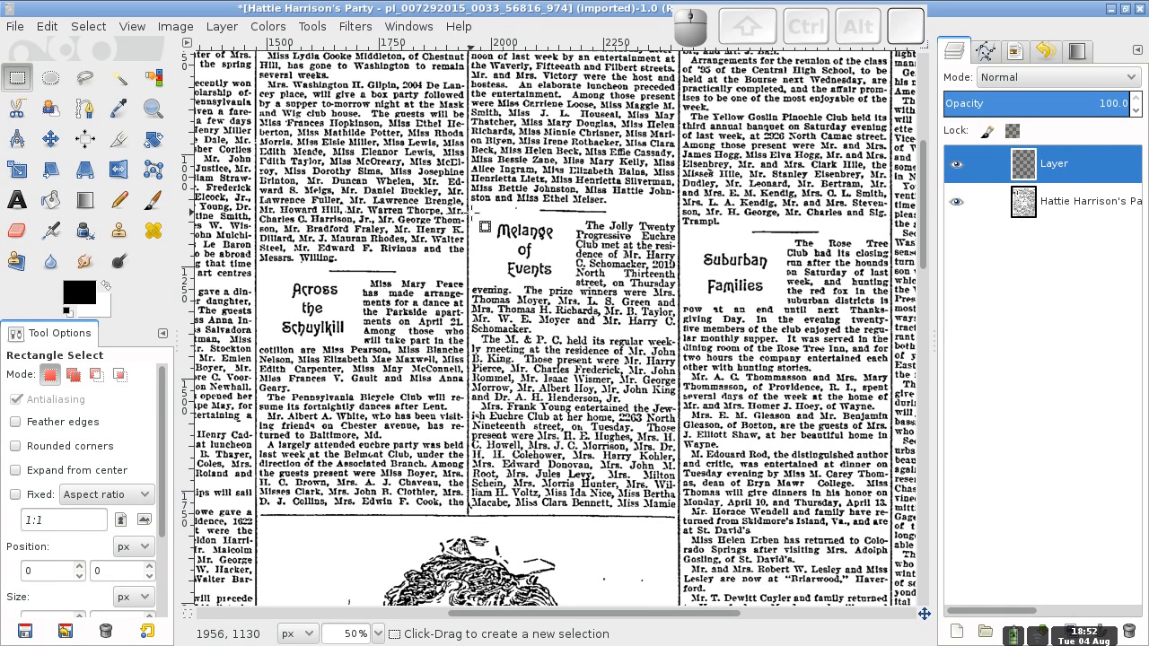
pyautogui.click(473, 215)
pyautogui.moveTo(479, 215); pyautogui.dragTo(573, 284)
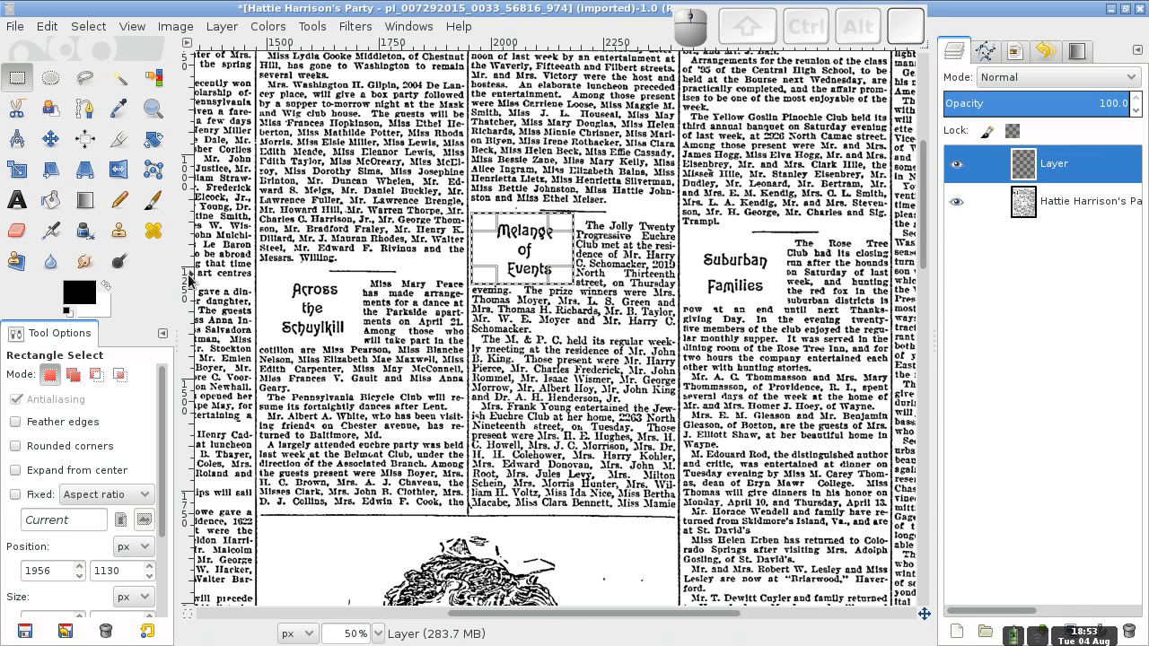
# Step: Set the foreground color to purple 7f007f and bucket-fill the whole selection over the heading
pyautogui.click(83, 296)
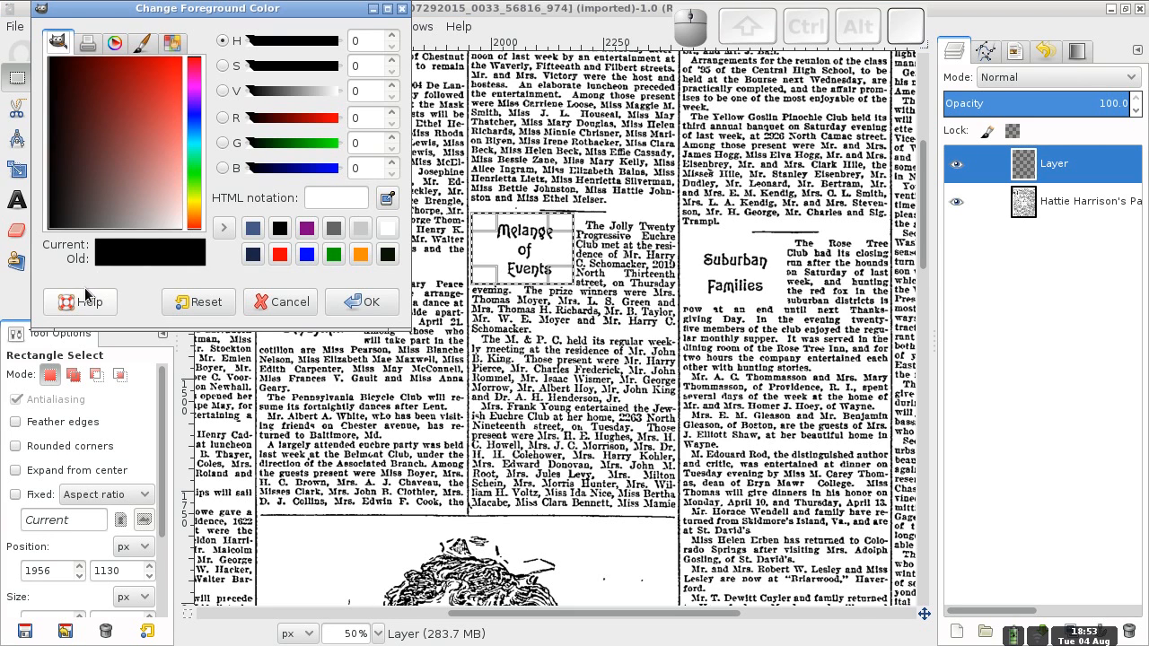
pyautogui.click(307, 230)
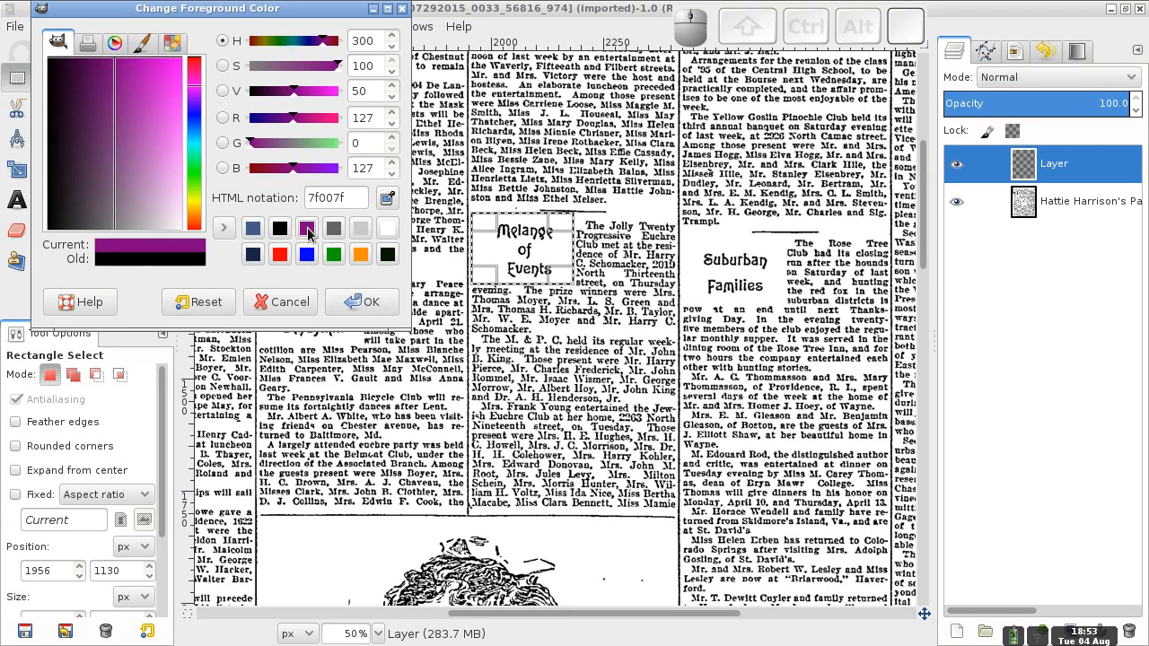
pyautogui.click(366, 303)
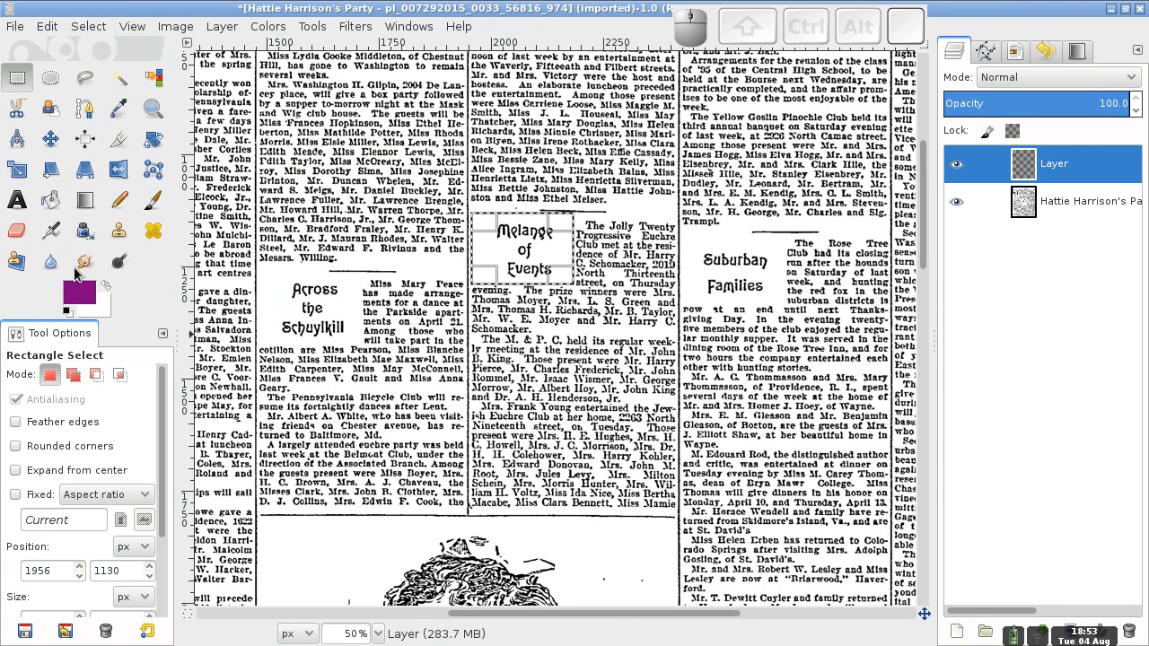
pyautogui.click(51, 199)
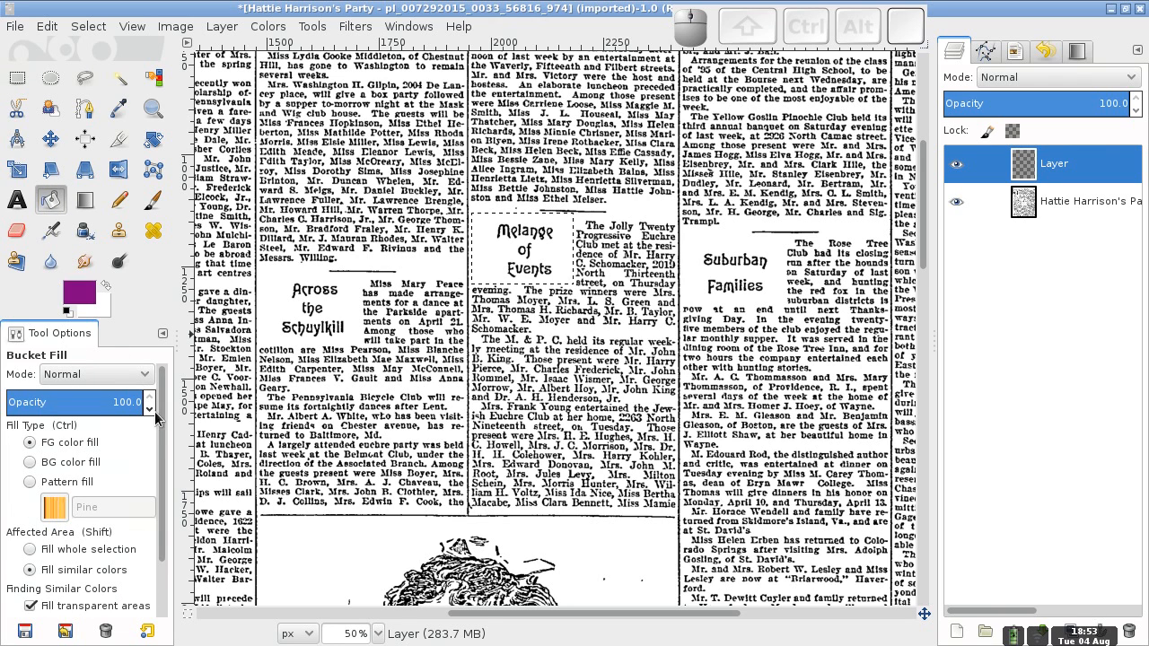
pyautogui.moveTo(160, 421); pyautogui.dragTo(162, 482)
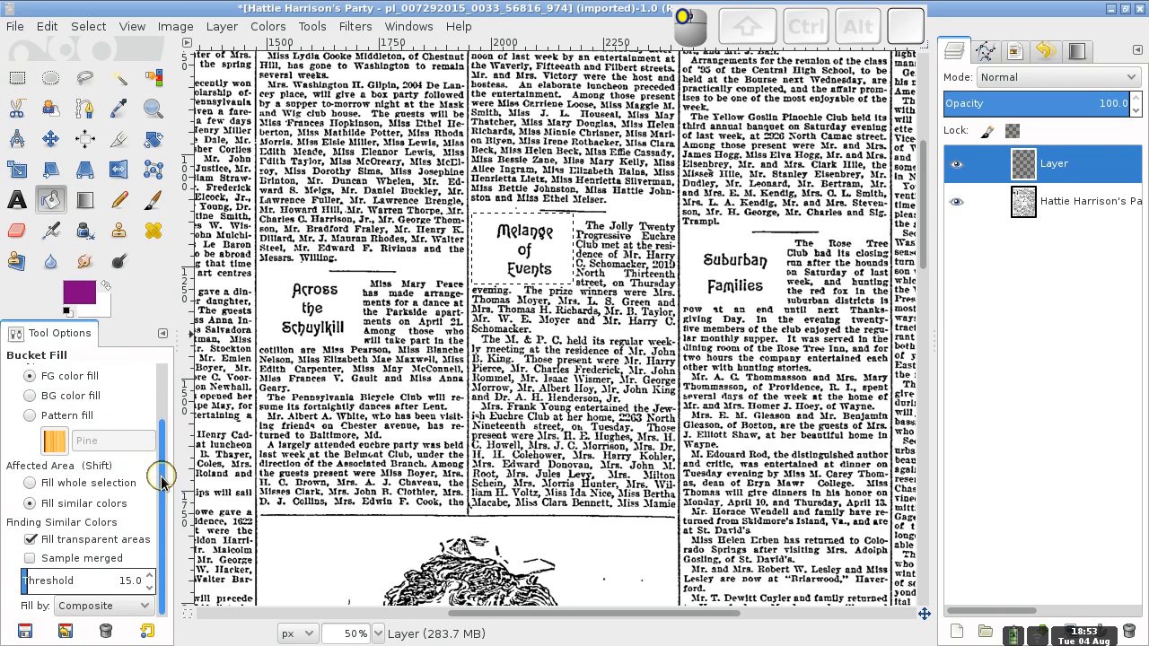
pyautogui.click(32, 483)
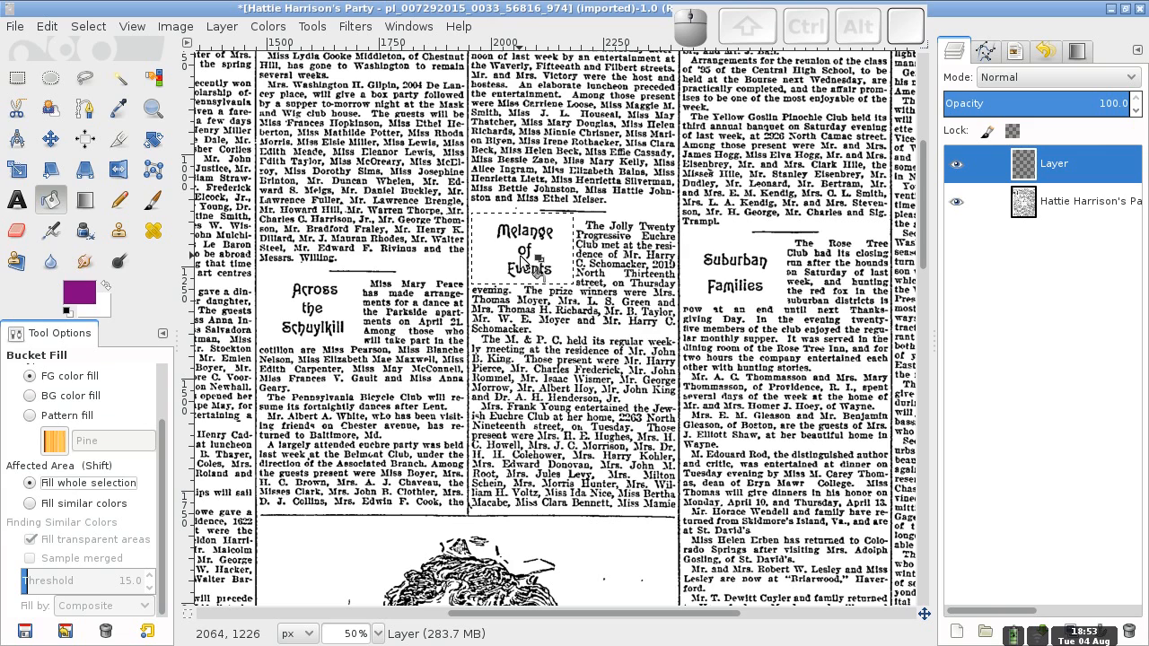
pyautogui.click(525, 250)
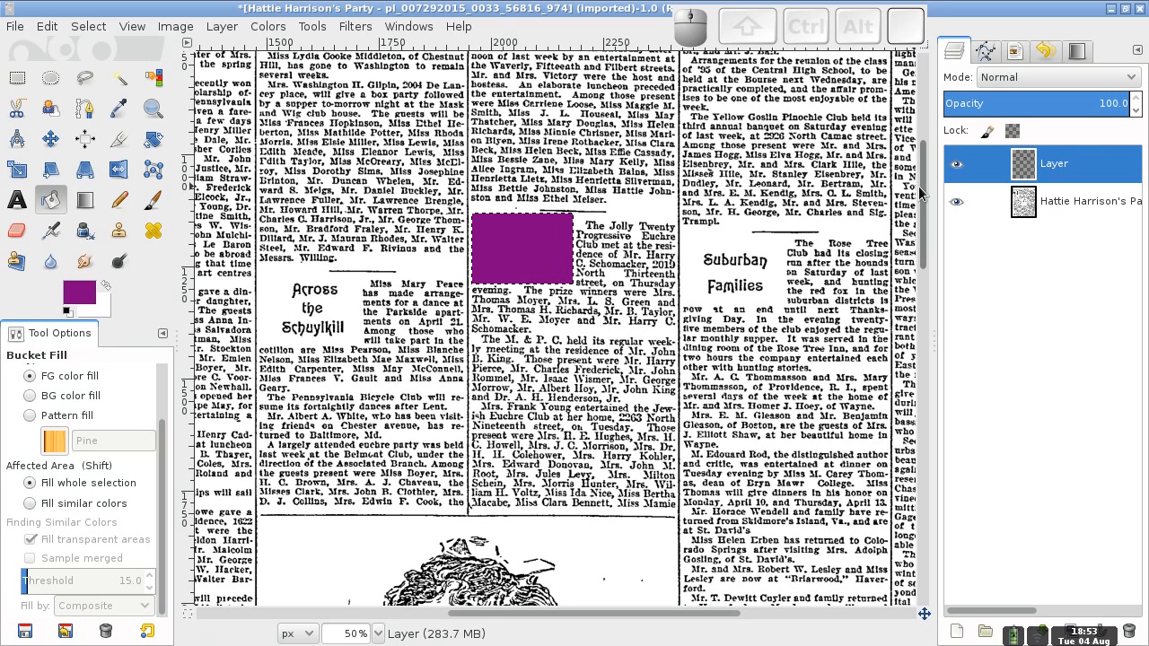
# Step: Select a rectangle about 466 × 260 px around the surprise party article and fill it with the same purple
pyautogui.moveTo(922, 195); pyautogui.dragTo(927, 532)
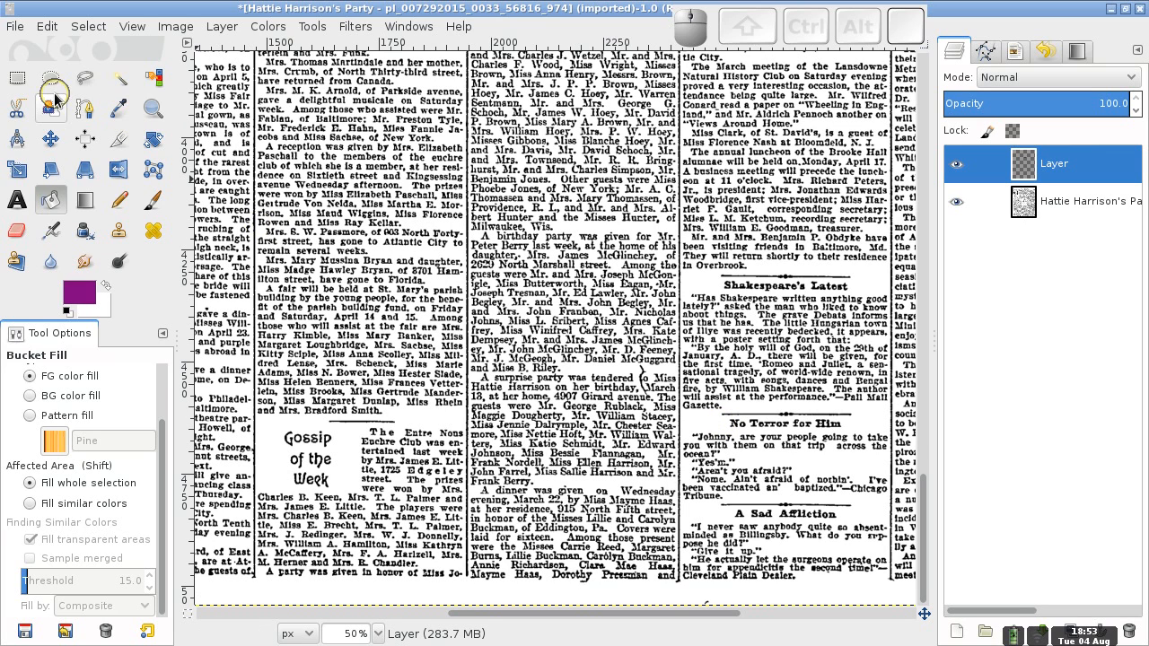
pyautogui.click(19, 80)
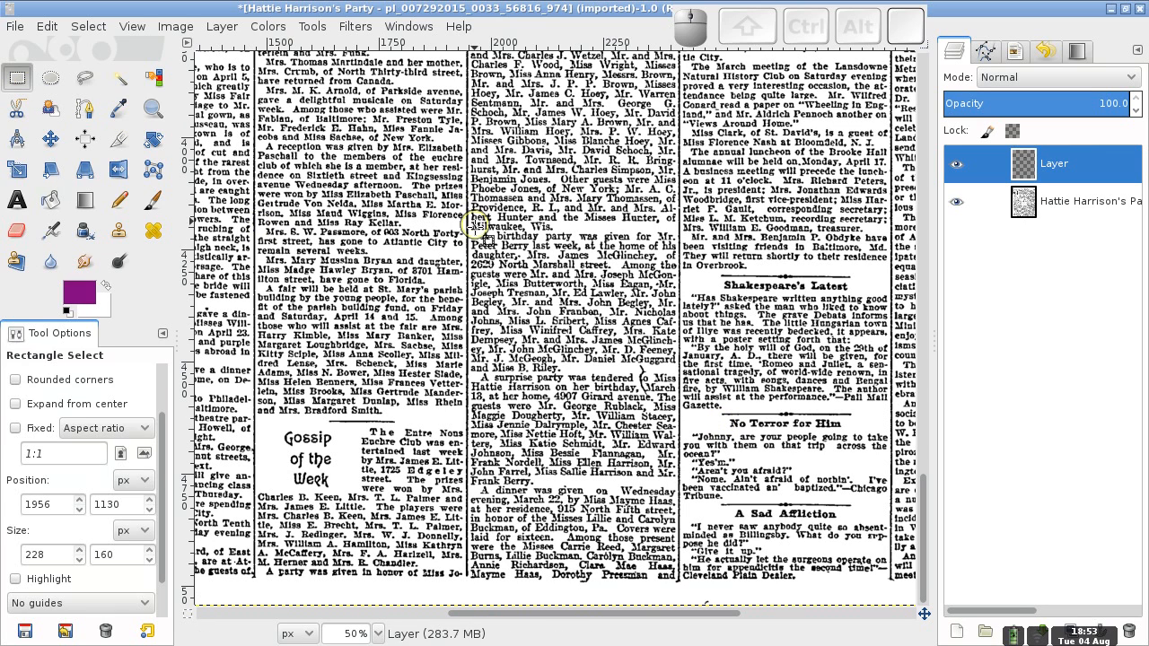
pyautogui.moveTo(469, 373); pyautogui.dragTo(677, 490)
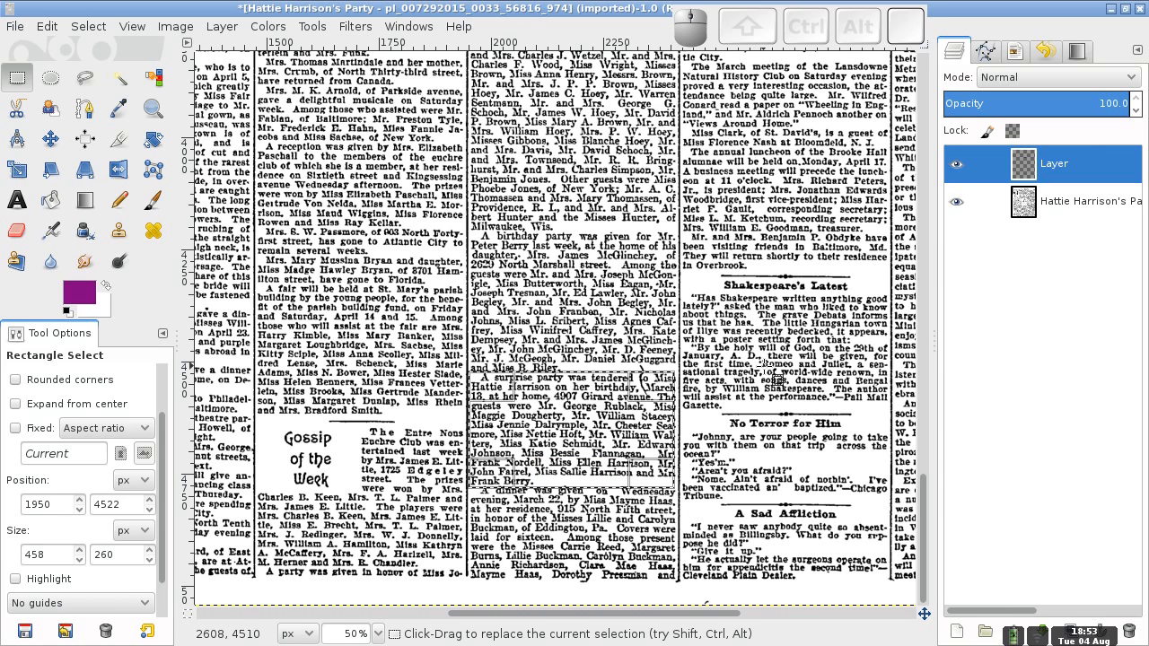
pyautogui.click(660, 424)
pyautogui.moveTo(660, 423); pyautogui.dragTo(661, 424)
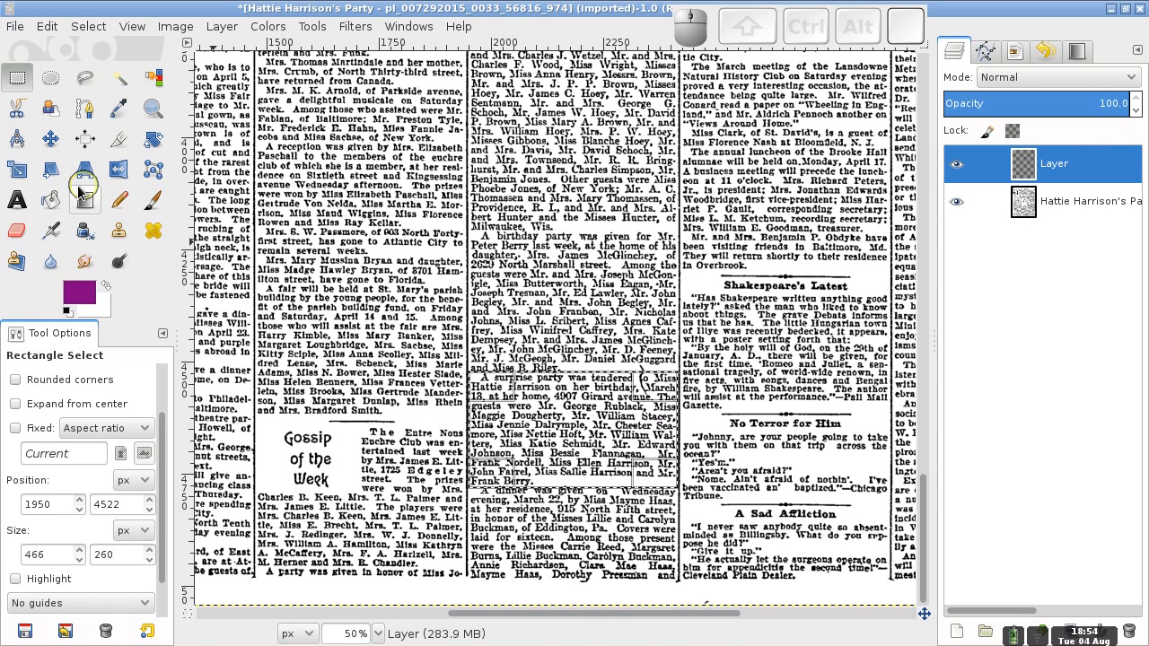
pyautogui.click(51, 199)
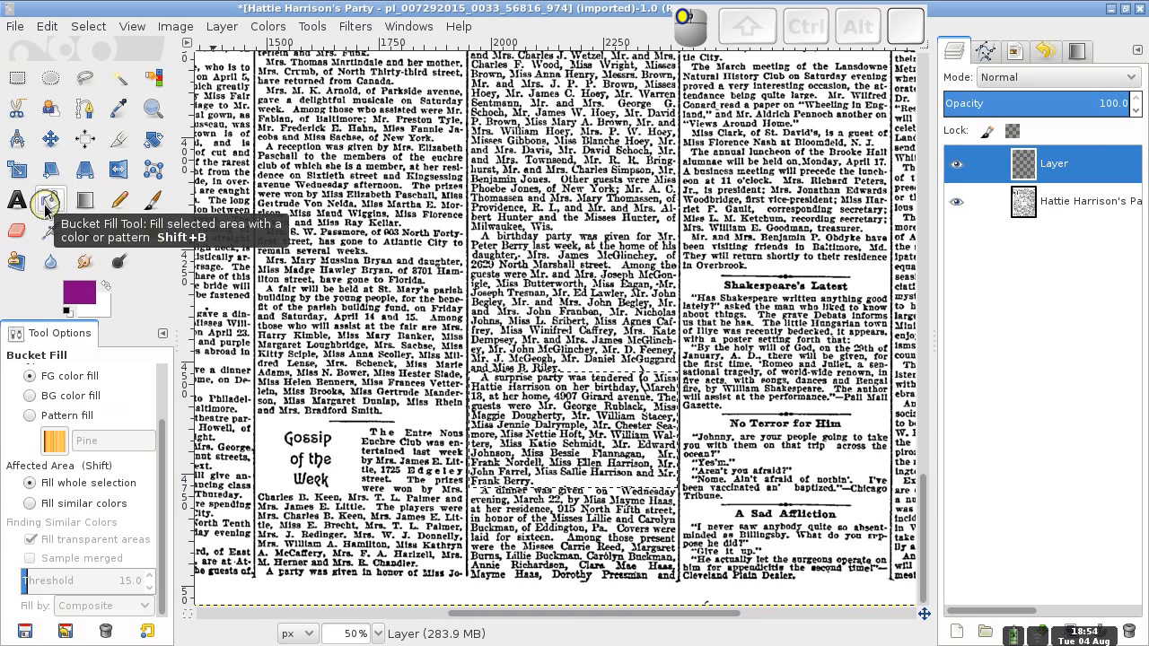
pyautogui.click(588, 443)
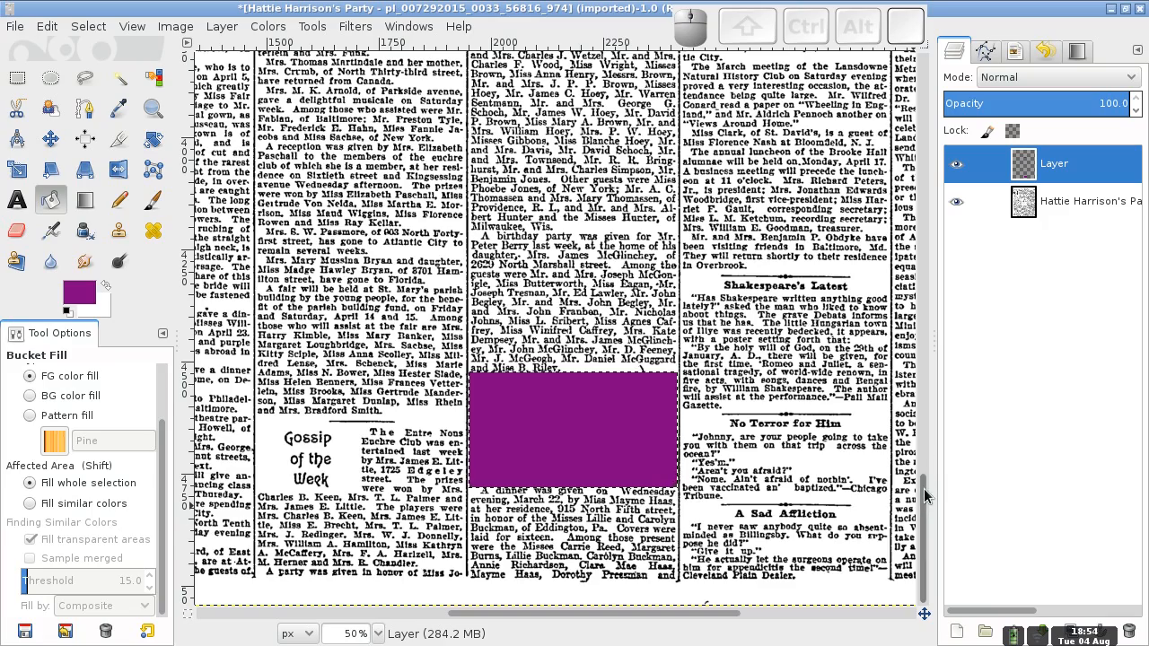
# Step: Lower the purple layer's opacity to 20.2 so the heading and article can be read through it
pyautogui.press('-')
pyautogui.press('-')
pyautogui.moveTo(925, 489); pyautogui.dragTo(925, 262)
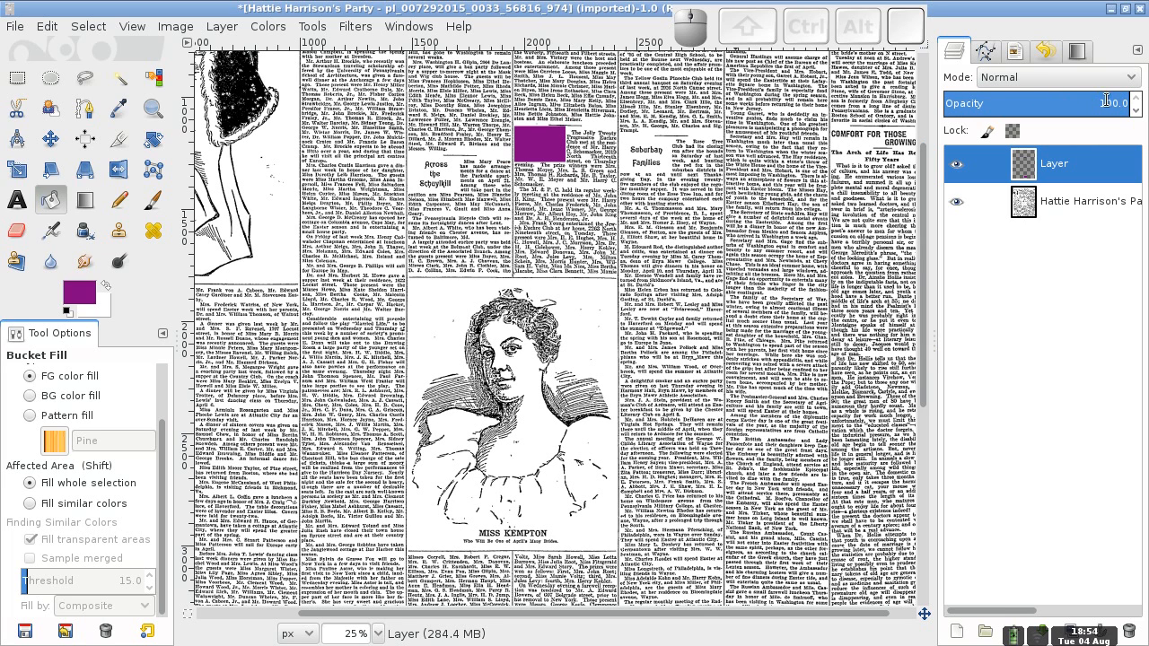
pyautogui.moveTo(1097, 105); pyautogui.dragTo(976, 105)
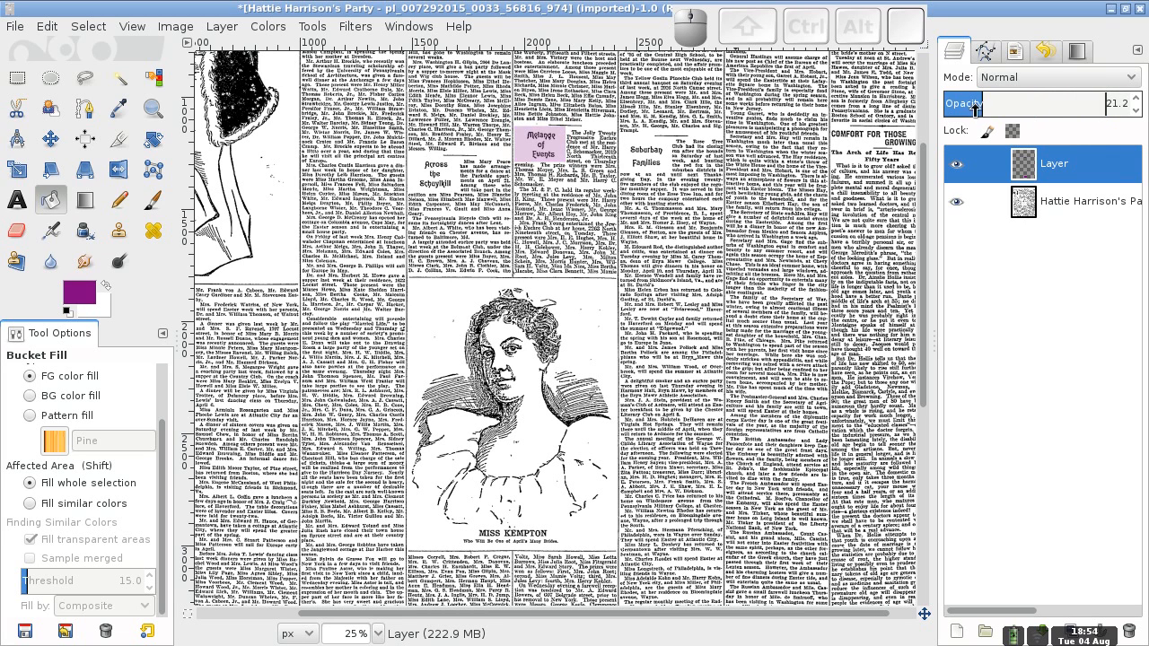
pyautogui.click(1137, 113)
pyautogui.moveTo(925, 203); pyautogui.dragTo(928, 449)
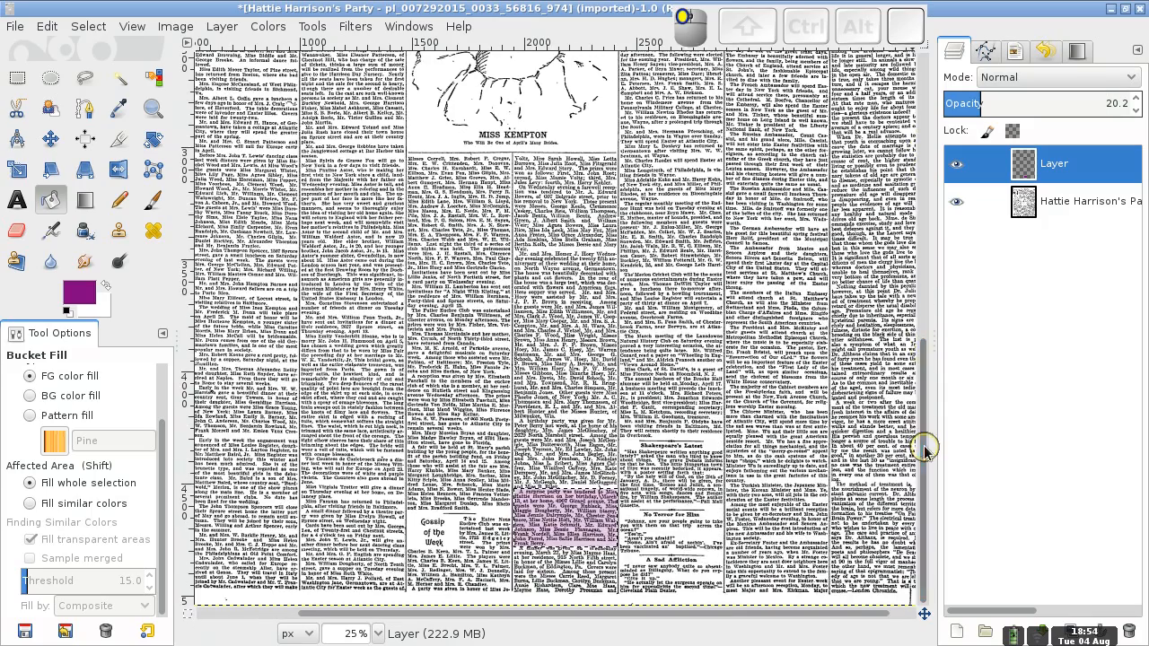
# Step: Clear the selection and view the whole page with both highlighted areas
pyautogui.click(16, 78)
pyautogui.click(342, 310)
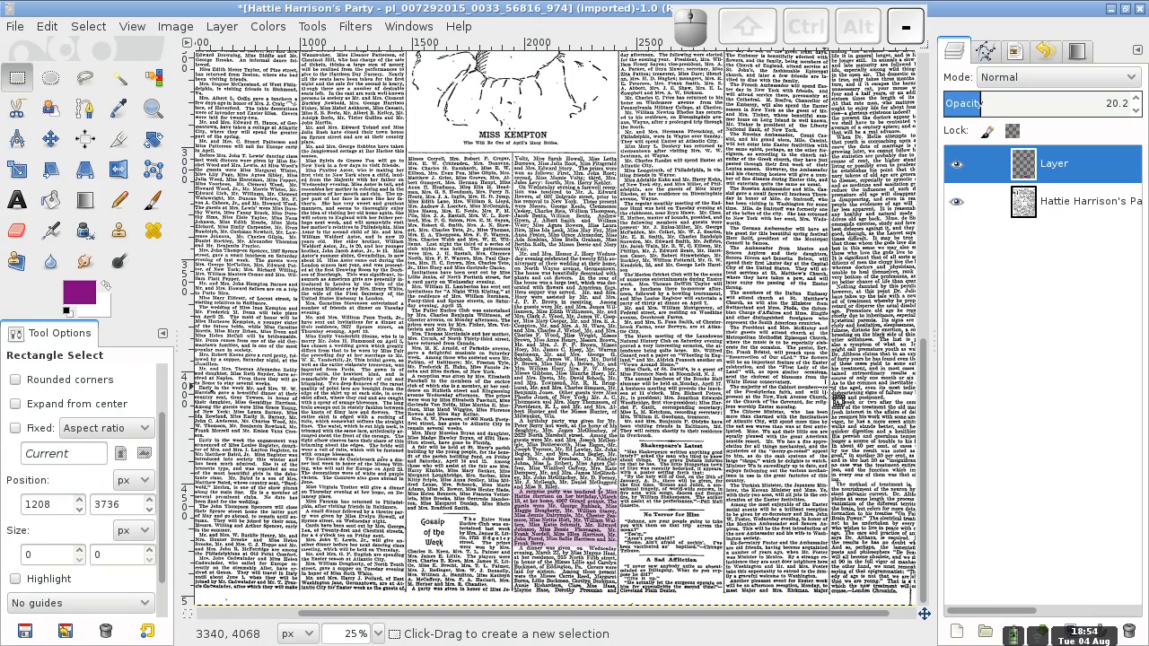
pyautogui.press('-')
pyautogui.press('-')
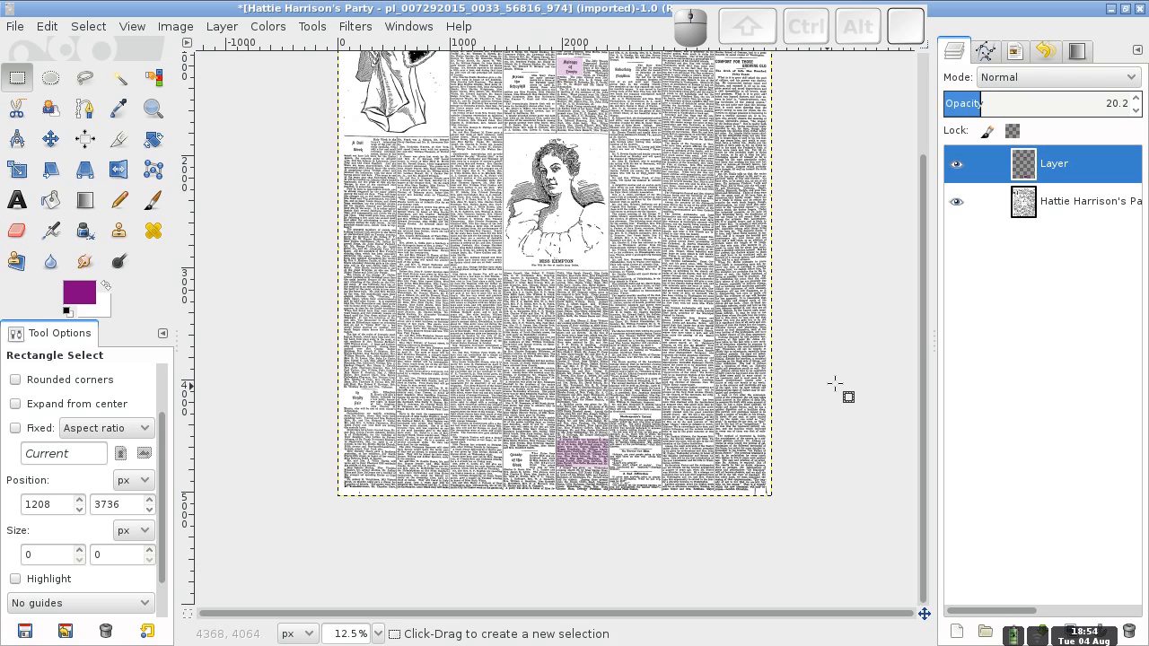
pyautogui.moveTo(923, 372); pyautogui.dragTo(919, 333)
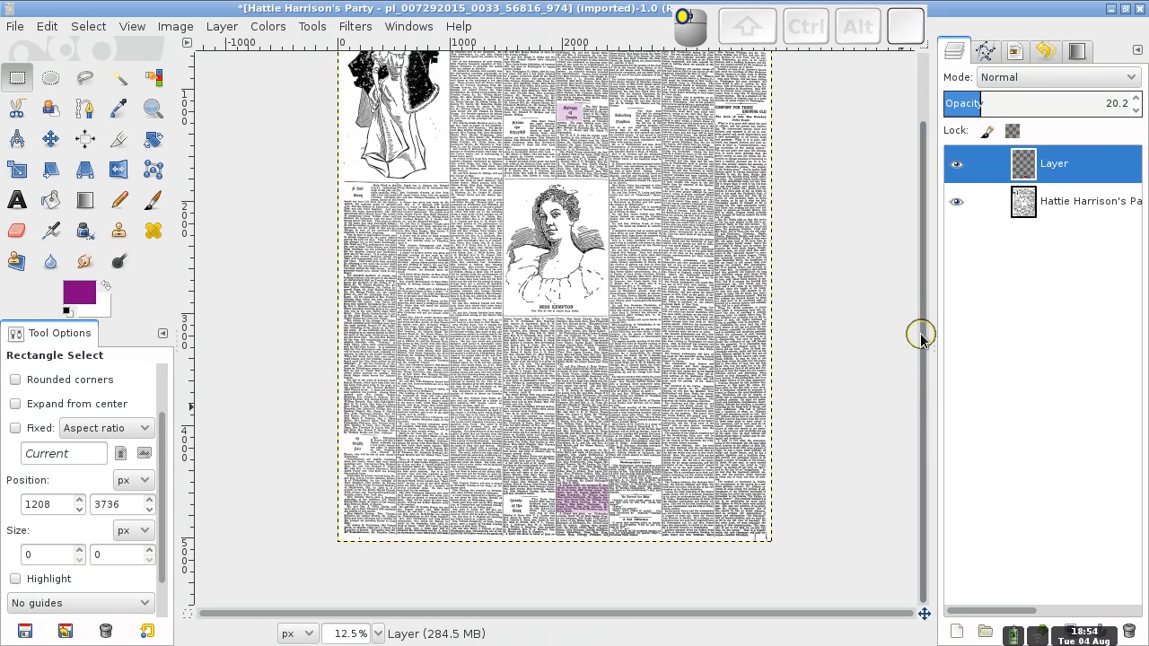
pyautogui.press('-')
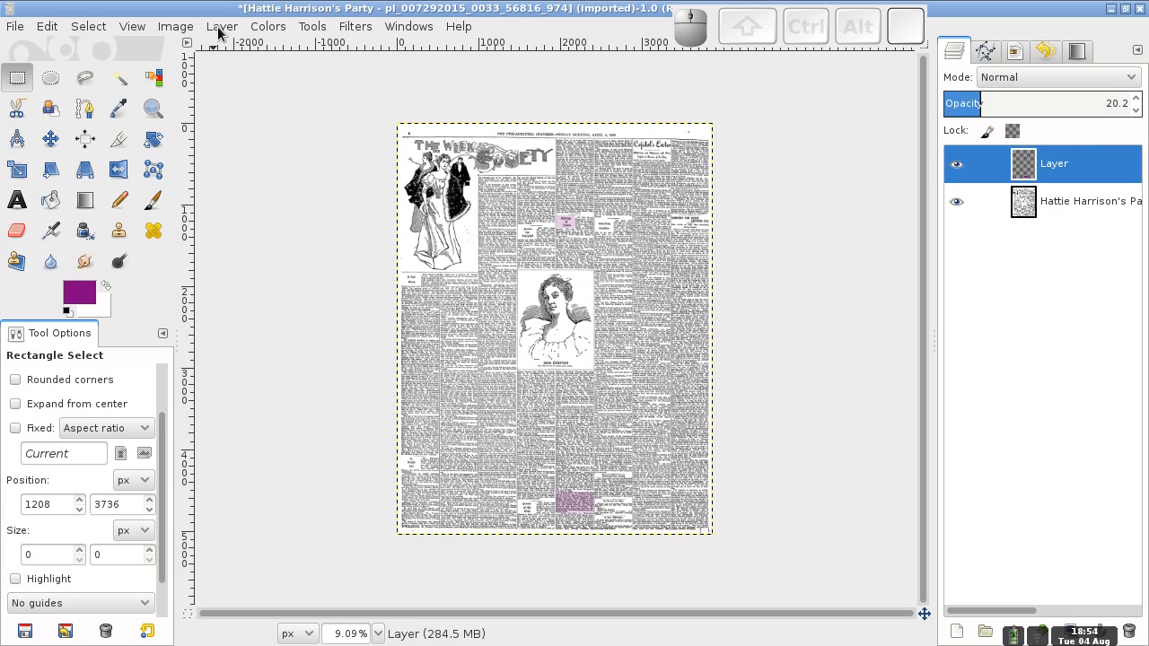
# Step: Bring up the Scale Image settings for the highlighted page and switch the image size unit to inches
pyautogui.click(185, 29)
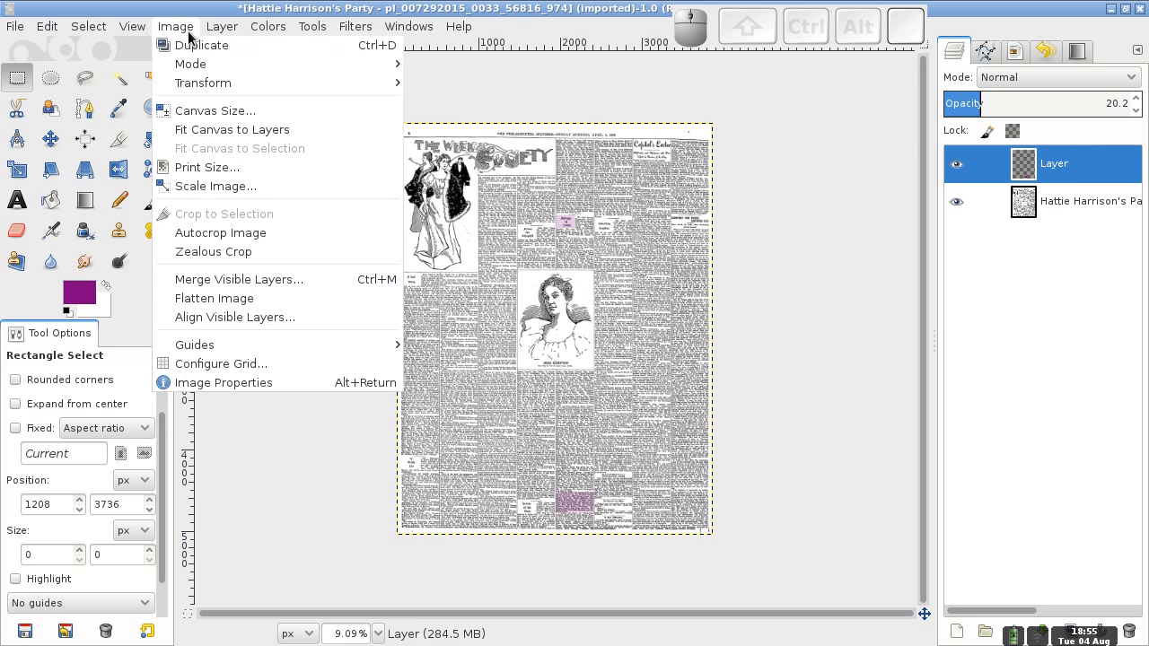
pyautogui.click(210, 186)
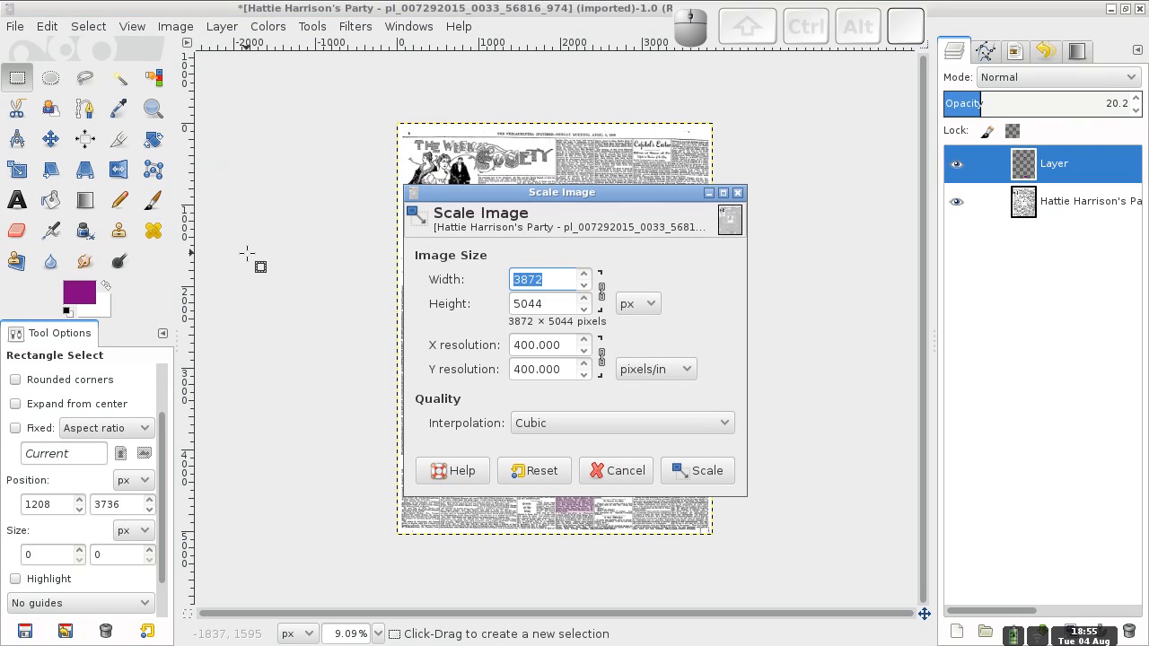
pyautogui.click(652, 304)
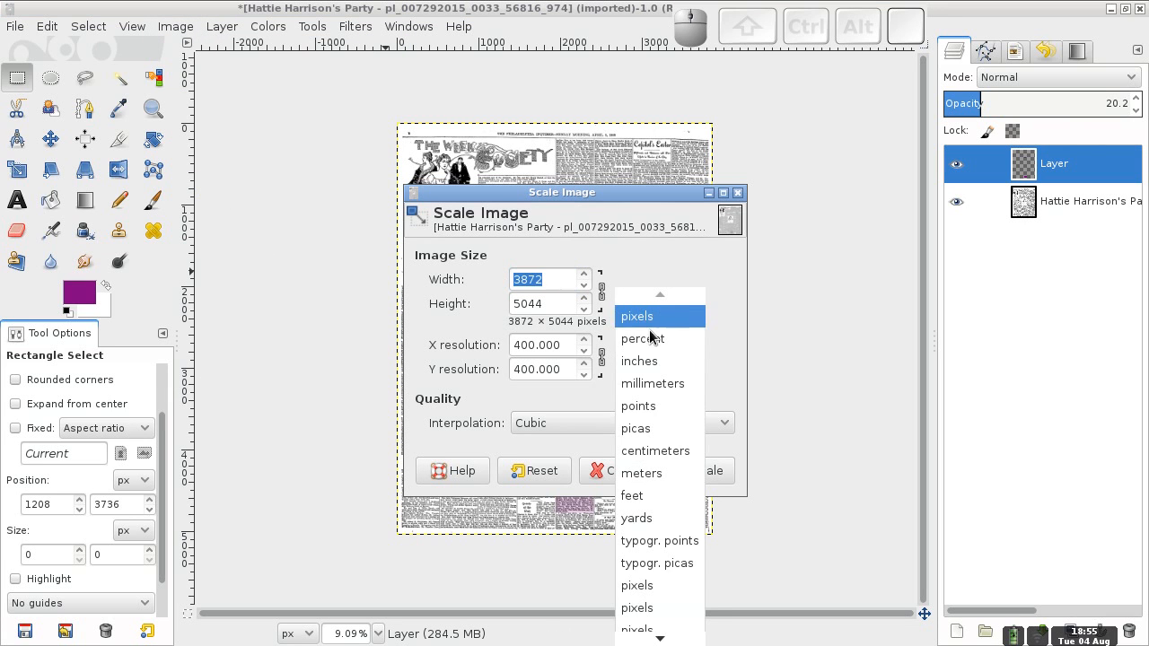
pyautogui.click(649, 362)
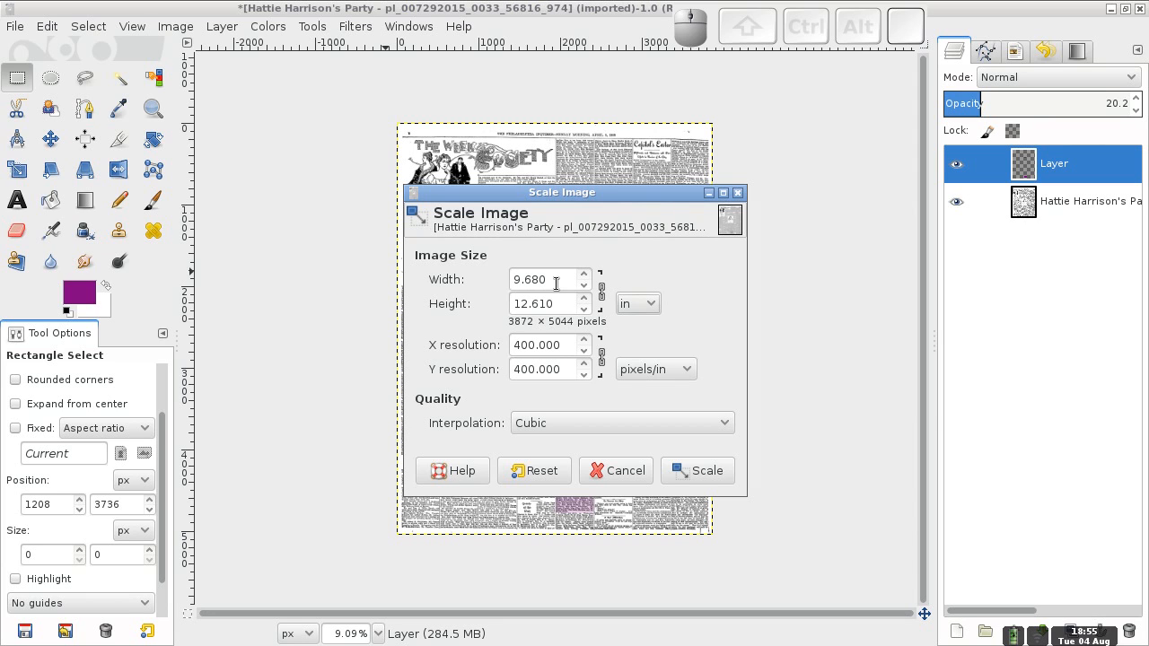
# Step: Try raising the linked X and Y resolution to 439 pixels/in
pyautogui.click(583, 340)
pyautogui.click(584, 340)
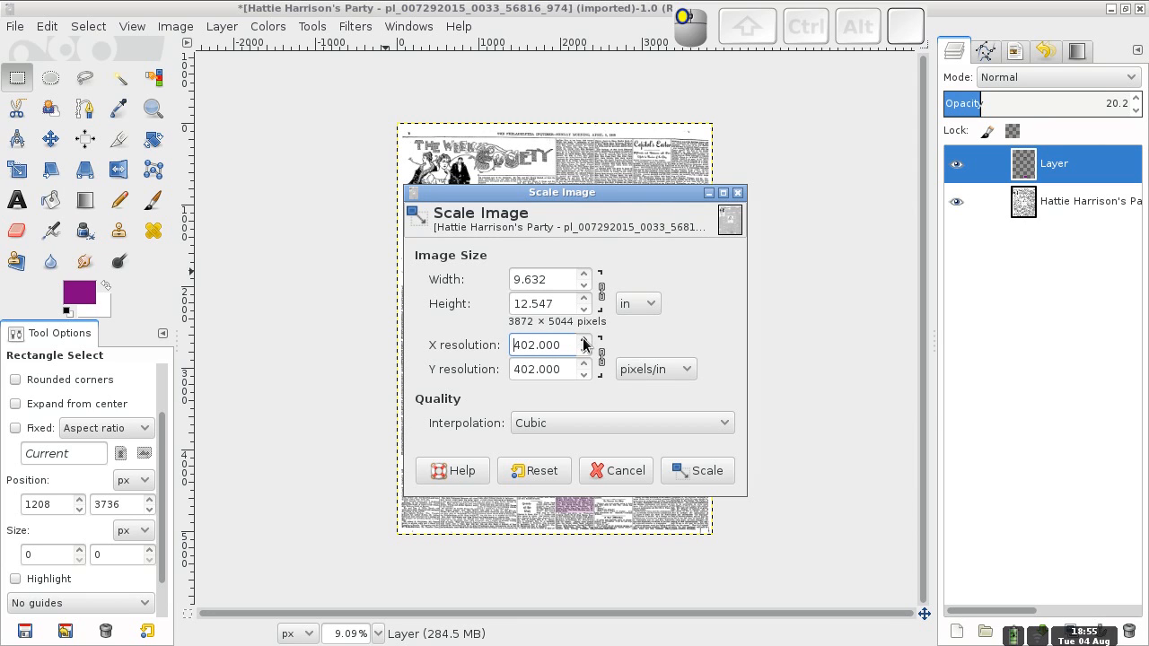
pyautogui.click(584, 340)
pyautogui.click(584, 340)
pyautogui.click(584, 340)
pyautogui.click(583, 340)
pyautogui.click(584, 340)
pyautogui.click(583, 341)
pyautogui.click(583, 340)
pyautogui.click(584, 340)
pyautogui.click(584, 340)
pyautogui.click(584, 340)
pyautogui.click(583, 341)
pyautogui.click(583, 340)
pyautogui.click(584, 341)
pyautogui.click(584, 340)
pyautogui.click(584, 340)
pyautogui.click(583, 340)
pyautogui.click(584, 341)
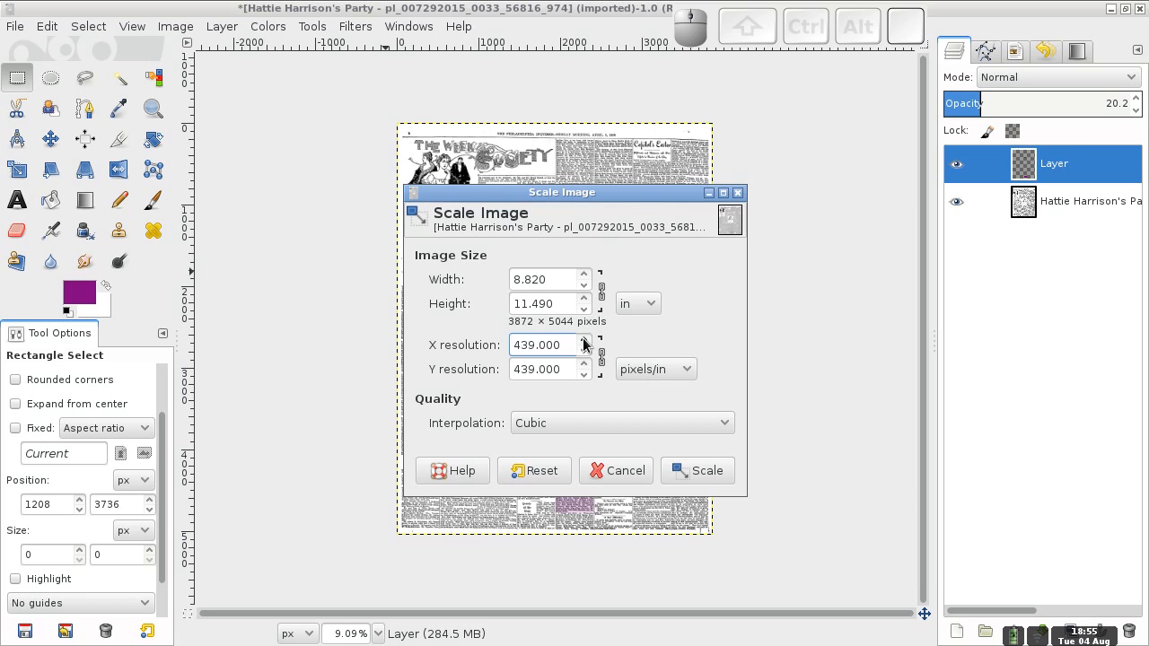
# Step: Set the resolution to 400 pixels/in and the width to 8.5 inches, keeping proportions, and scale the image
pyautogui.click(573, 344)
pyautogui.moveTo(564, 345); pyautogui.dragTo(491, 349)
pyautogui.write('400')
pyautogui.press('Return')
pyautogui.click(555, 277)
pyautogui.press('BackSpace')
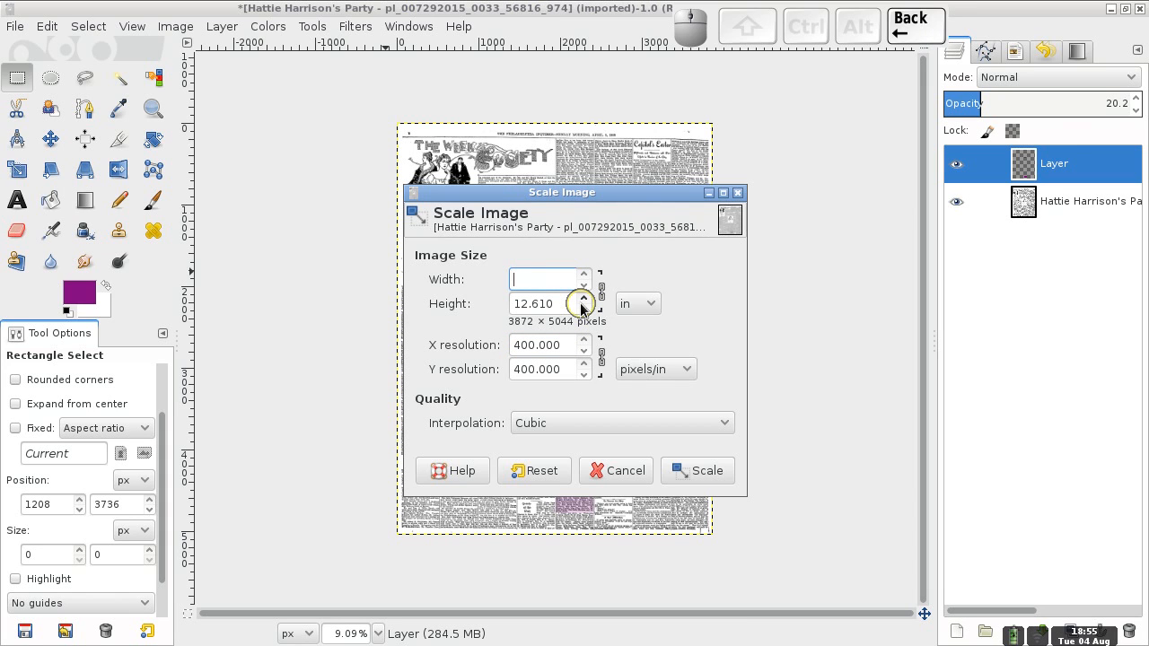
pyautogui.write('8.5')
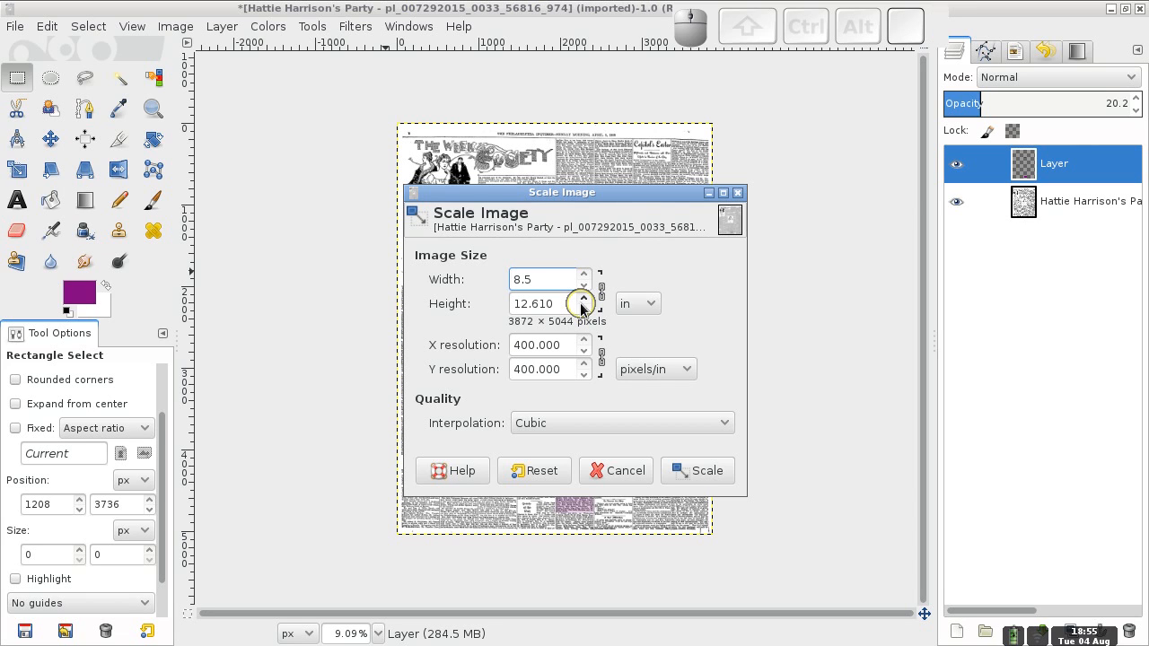
pyautogui.press('Tab')
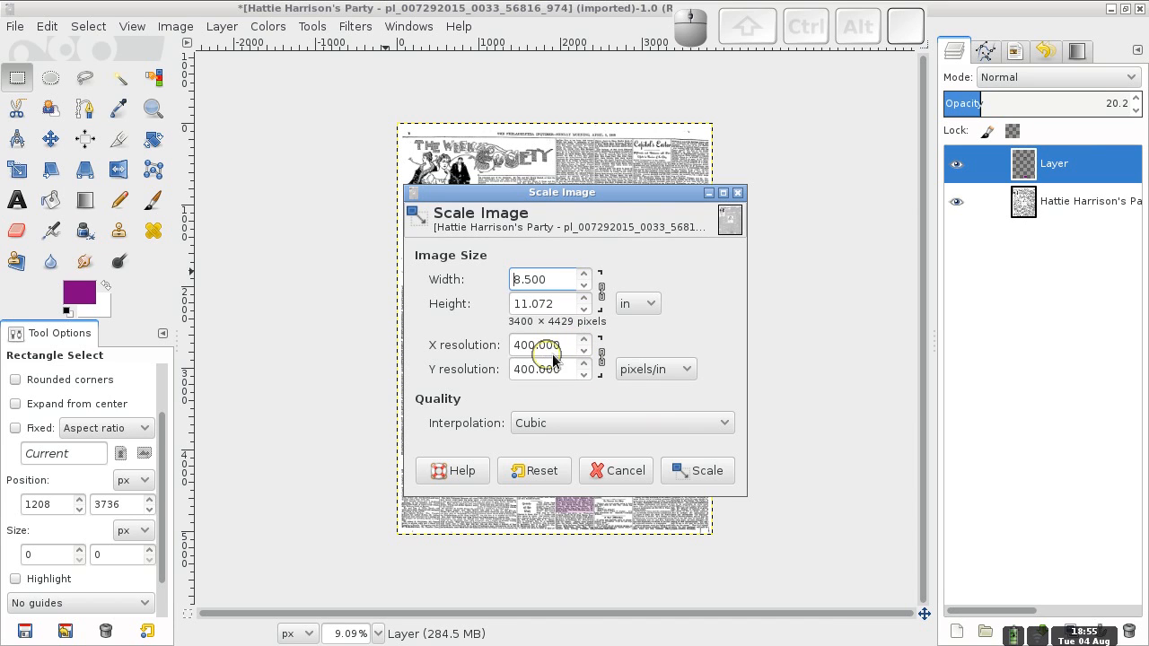
pyautogui.click(705, 473)
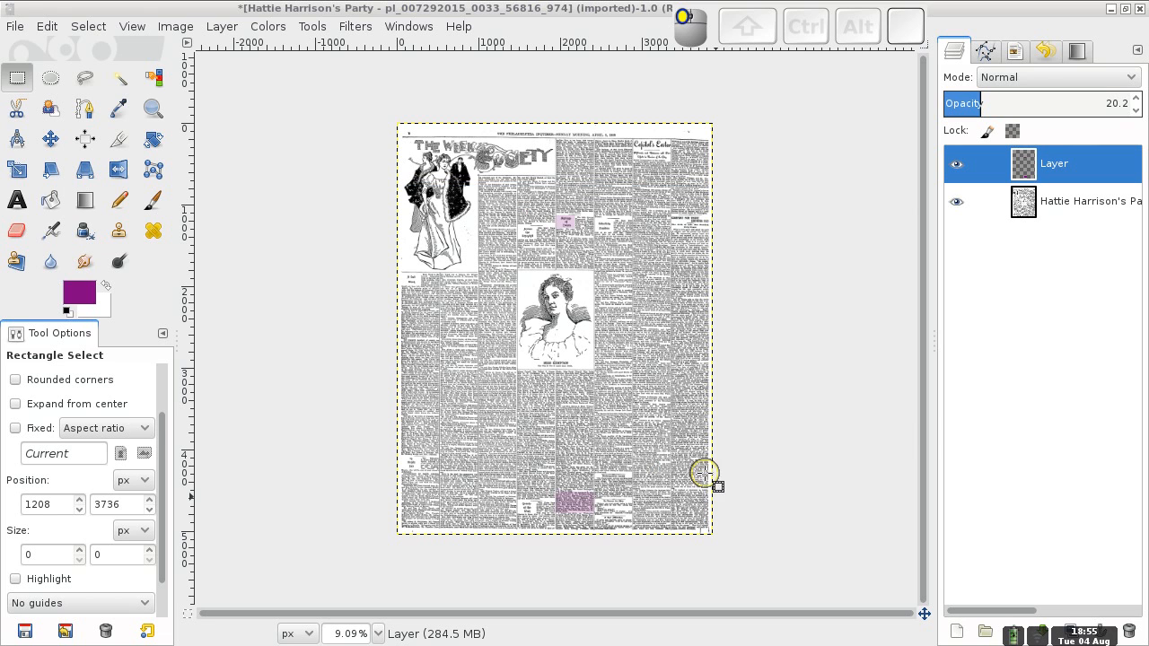
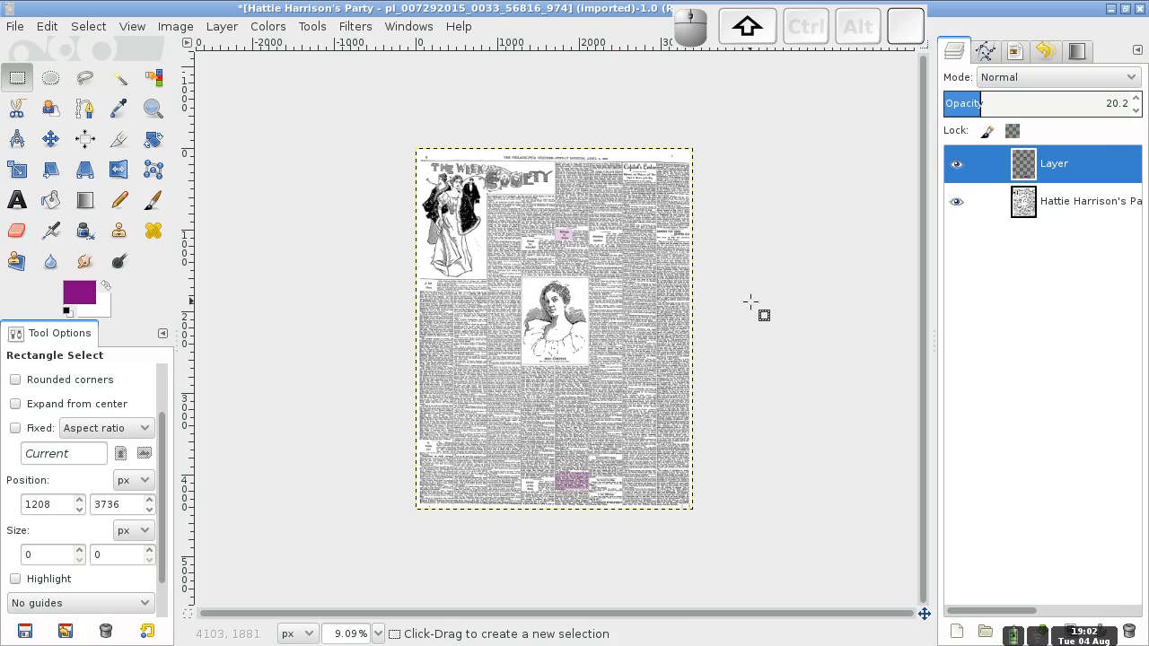
# Step: Examine the scaled page at up to 100% for text legibility and look over the highlighted article and heading
pyautogui.press('shift')
pyautogui.press('+')
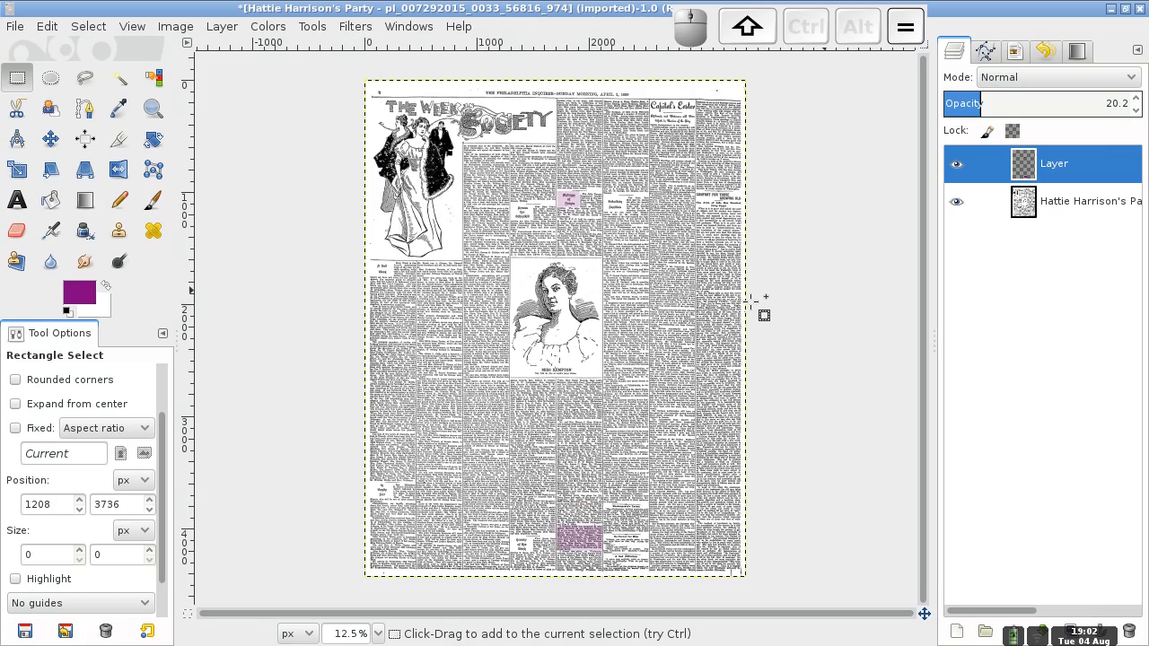
pyautogui.press('+')
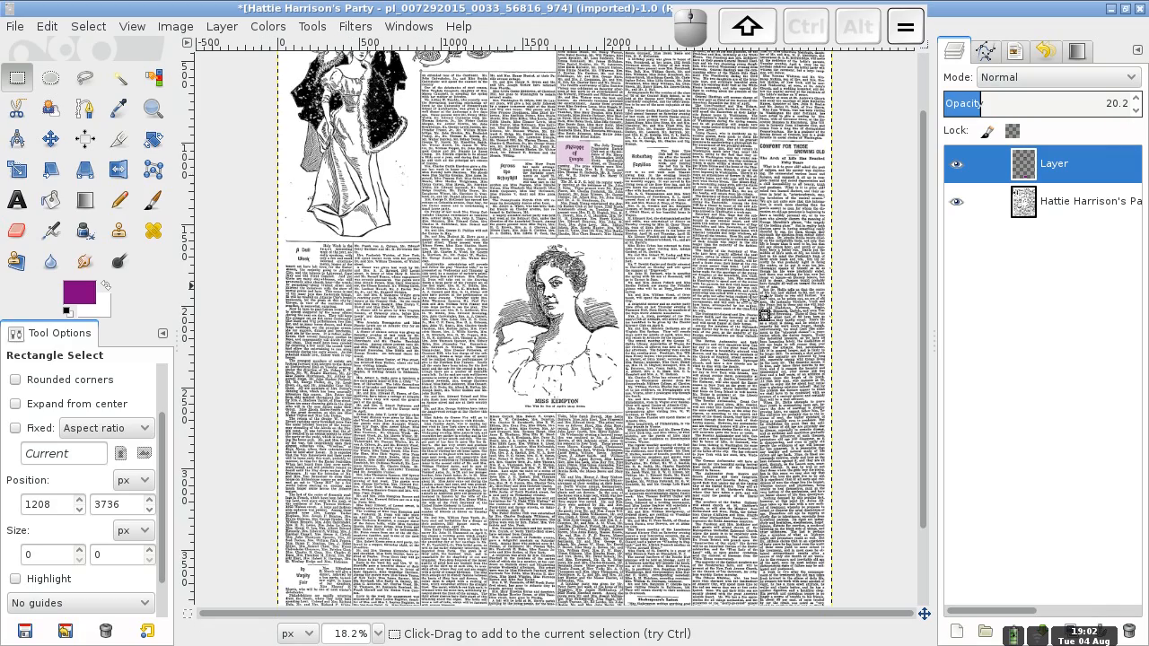
pyautogui.press('+')
pyautogui.press('+')
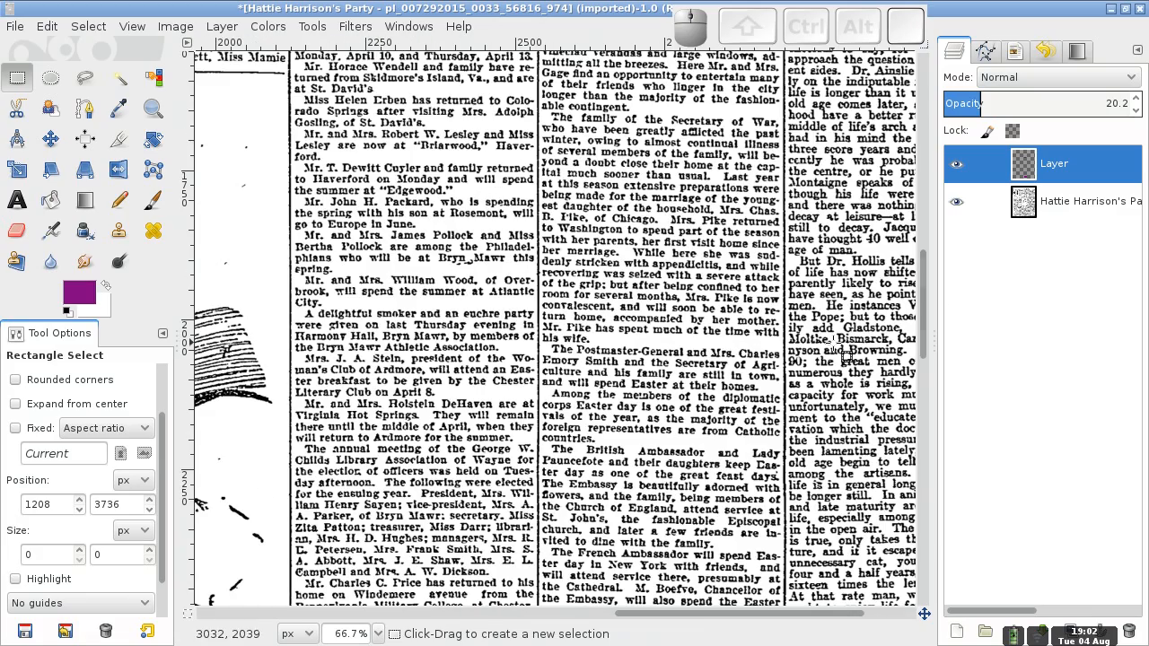
pyautogui.moveTo(922, 307); pyautogui.dragTo(925, 486)
pyautogui.press('=')
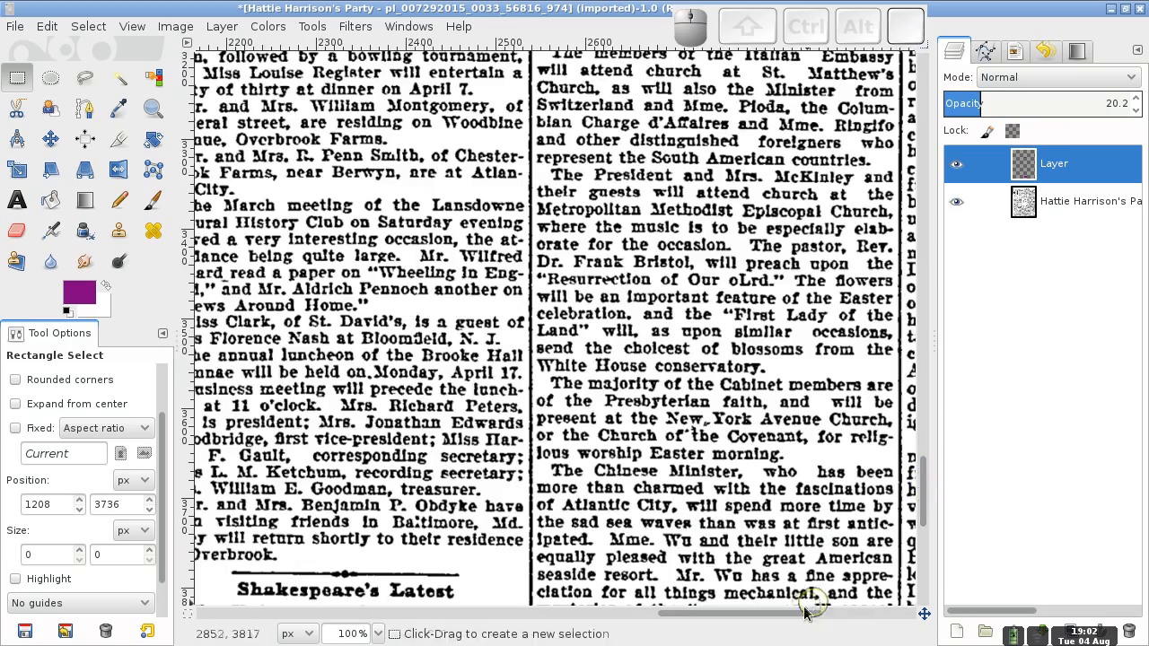
pyautogui.moveTo(796, 617); pyautogui.dragTo(711, 626)
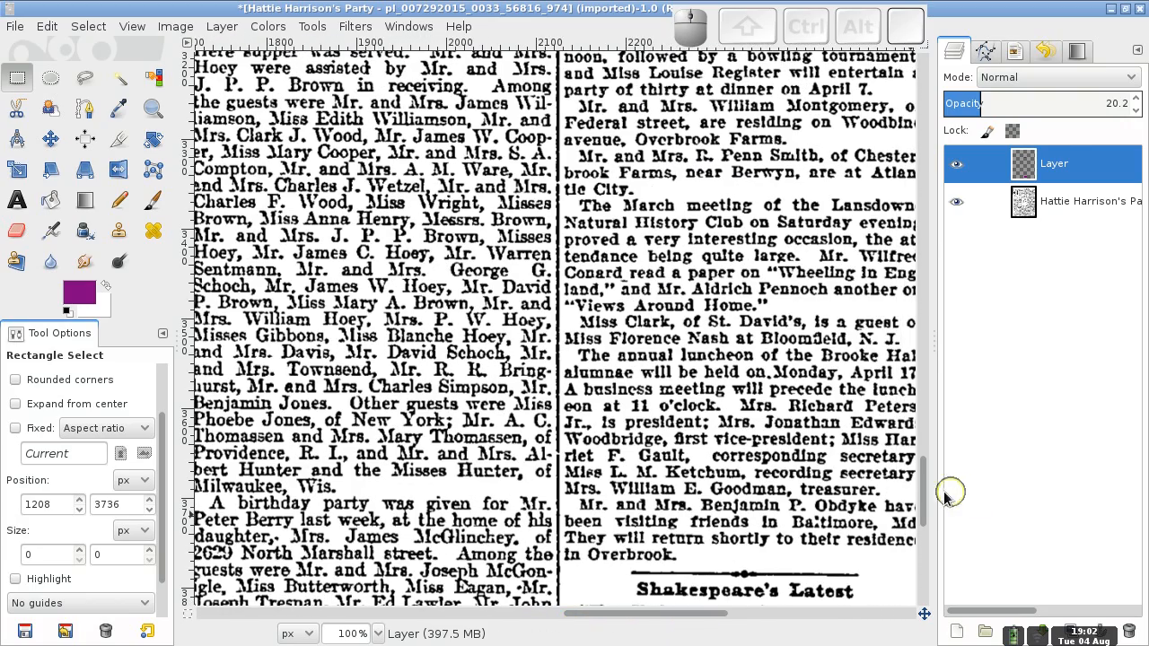
pyautogui.moveTo(927, 484)
pyautogui.mouseDown()
pyautogui.moveTo(928, 529)
pyautogui.moveTo(924, 476)
pyautogui.mouseUp()
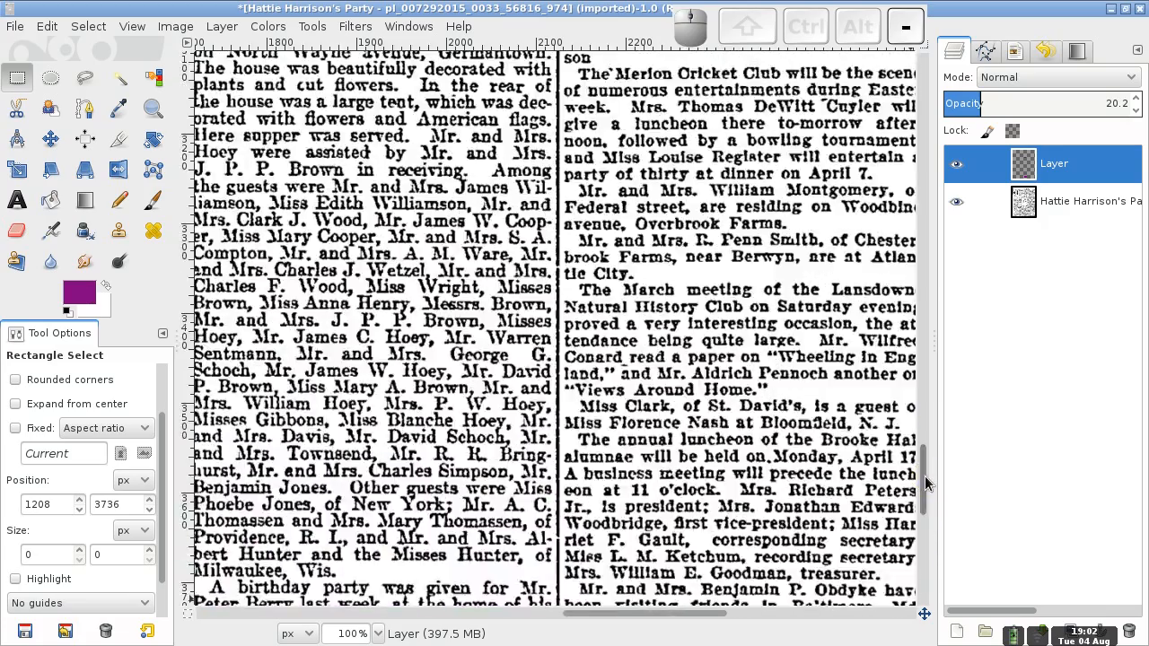
pyautogui.press('-')
pyautogui.press('-')
pyautogui.press('-')
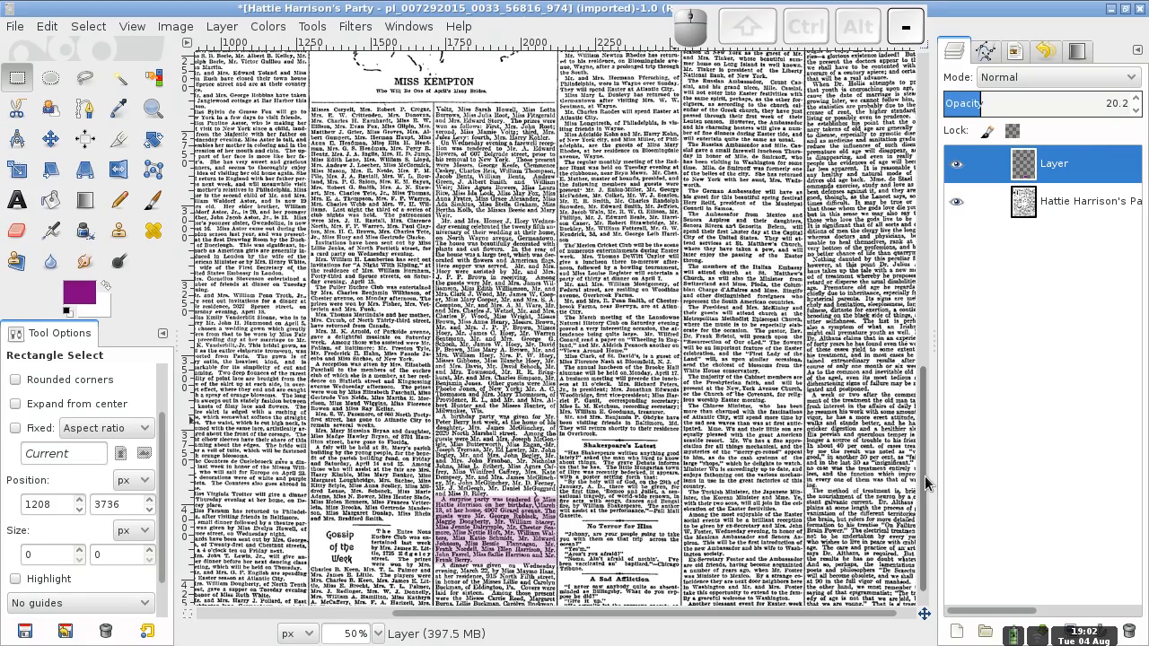
pyautogui.press('-')
pyautogui.moveTo(925, 476); pyautogui.dragTo(911, 187)
pyautogui.moveTo(698, 614); pyautogui.dragTo(633, 617)
pyautogui.press('-')
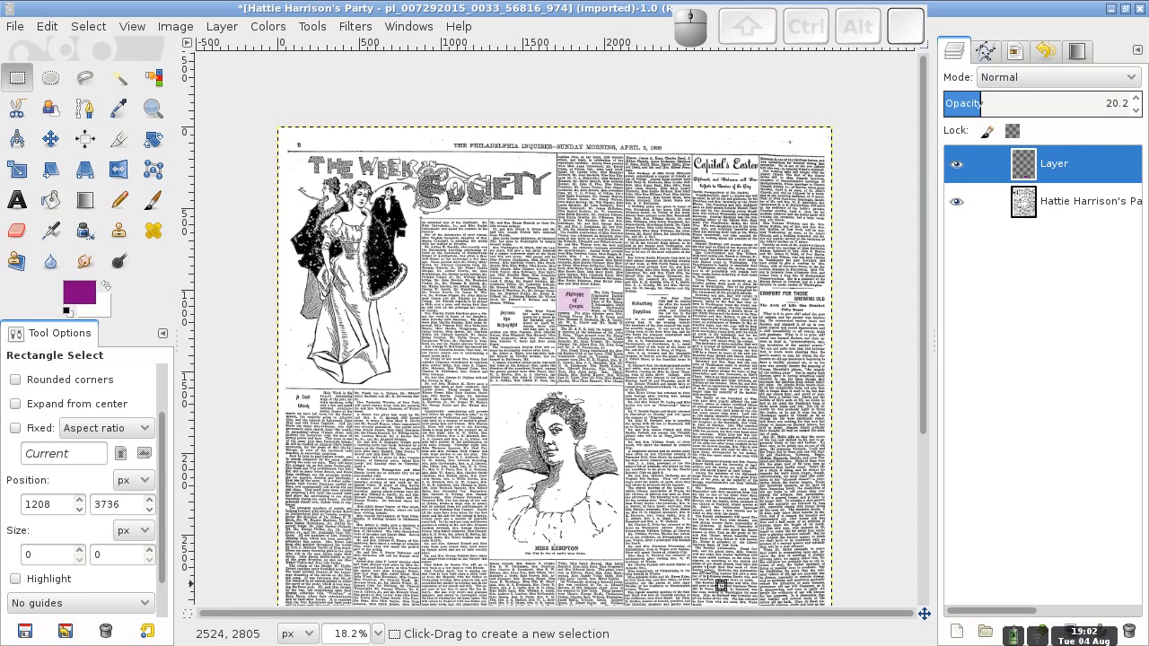
pyautogui.moveTo(923, 406); pyautogui.dragTo(923, 436)
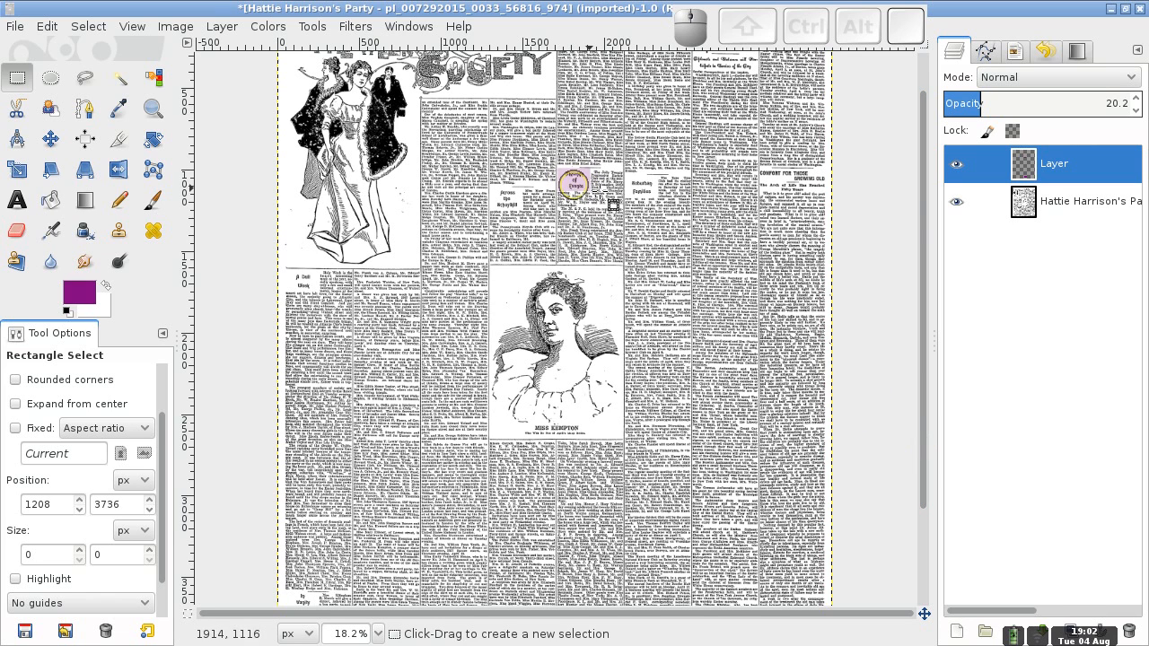
pyautogui.moveTo(923, 238); pyautogui.dragTo(921, 187)
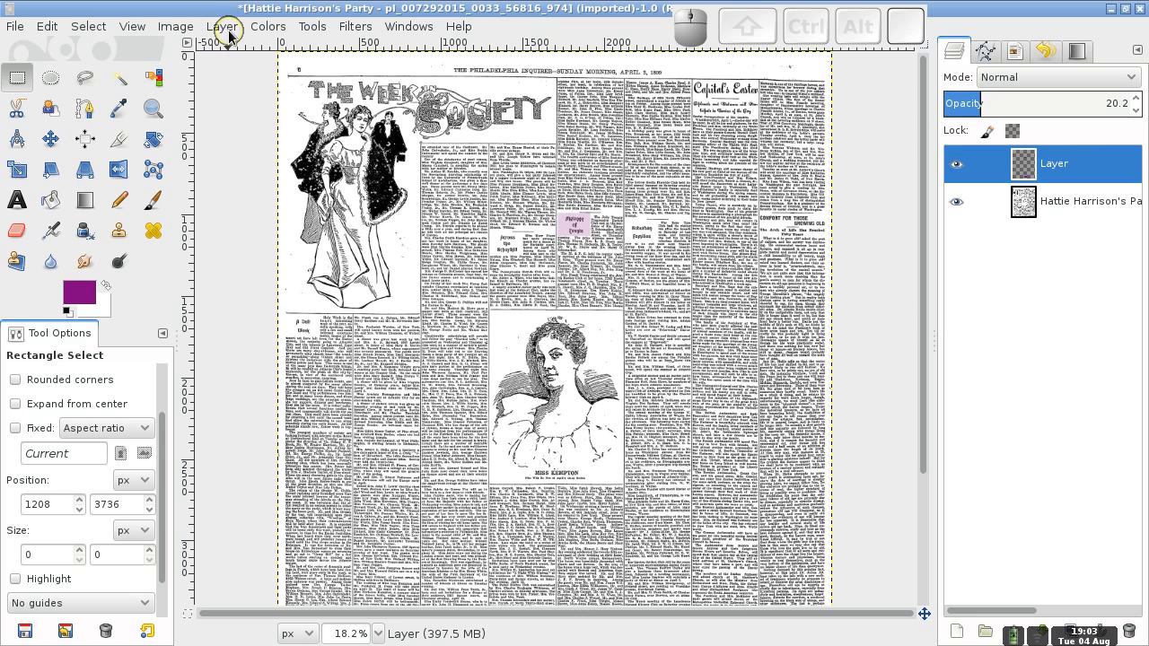
# Step: Check which color mode the newspaper page image uses
pyautogui.click(177, 27)
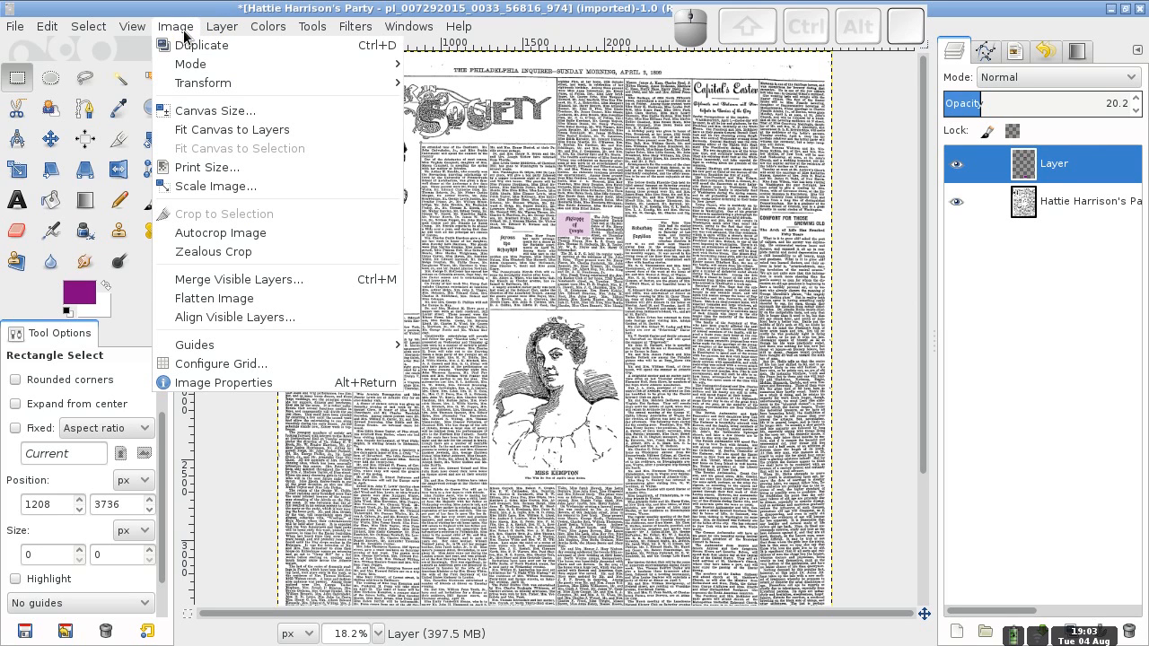
pyautogui.moveTo(186, 70)
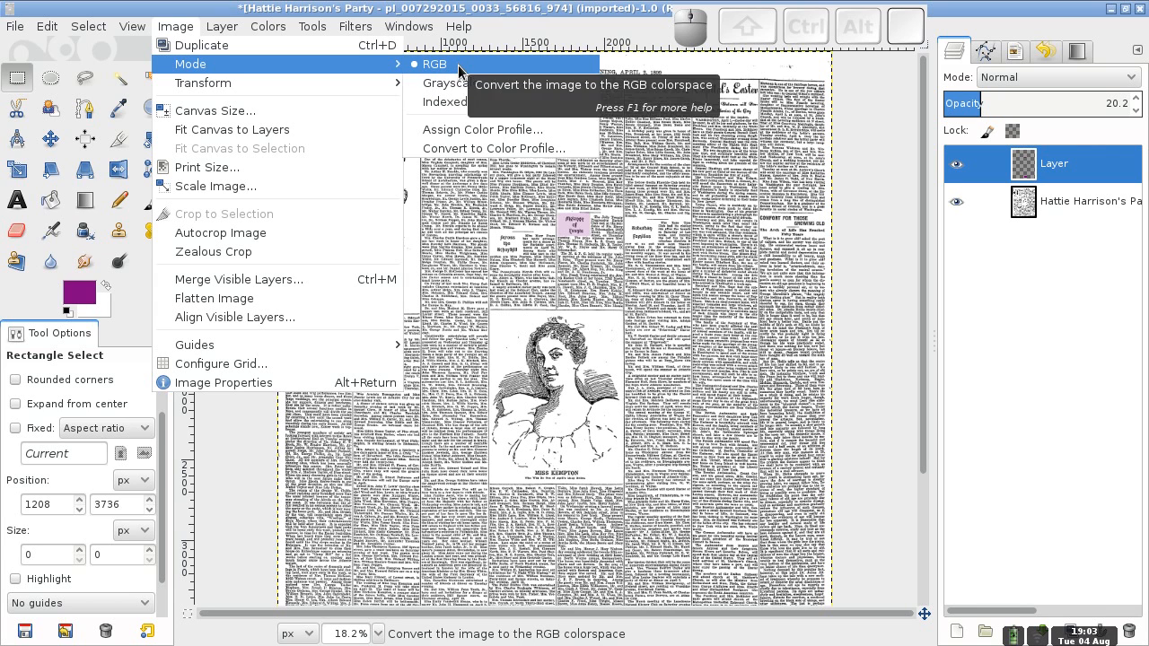
pyautogui.click(873, 179)
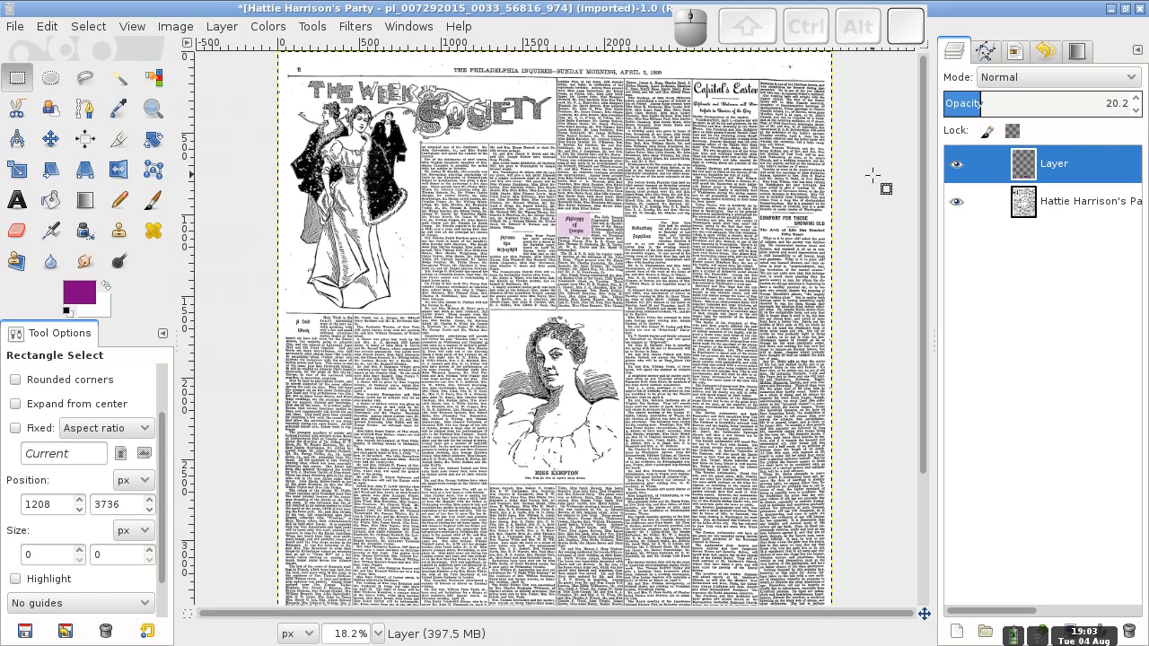
pyautogui.moveTo(919, 272)
pyautogui.mouseDown()
pyautogui.moveTo(918, 398)
pyautogui.moveTo(916, 254)
pyautogui.mouseUp()
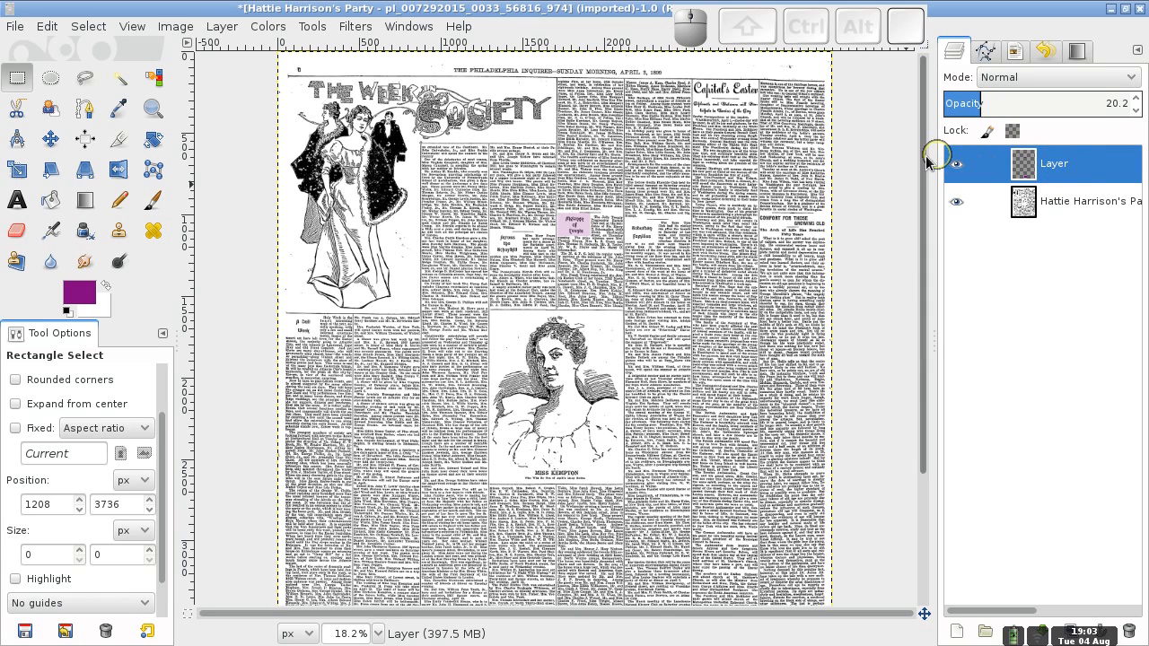
# Step: Merge the translucent purple highlight layer down into the newspaper page layer
pyautogui.rightClick(1056, 170)
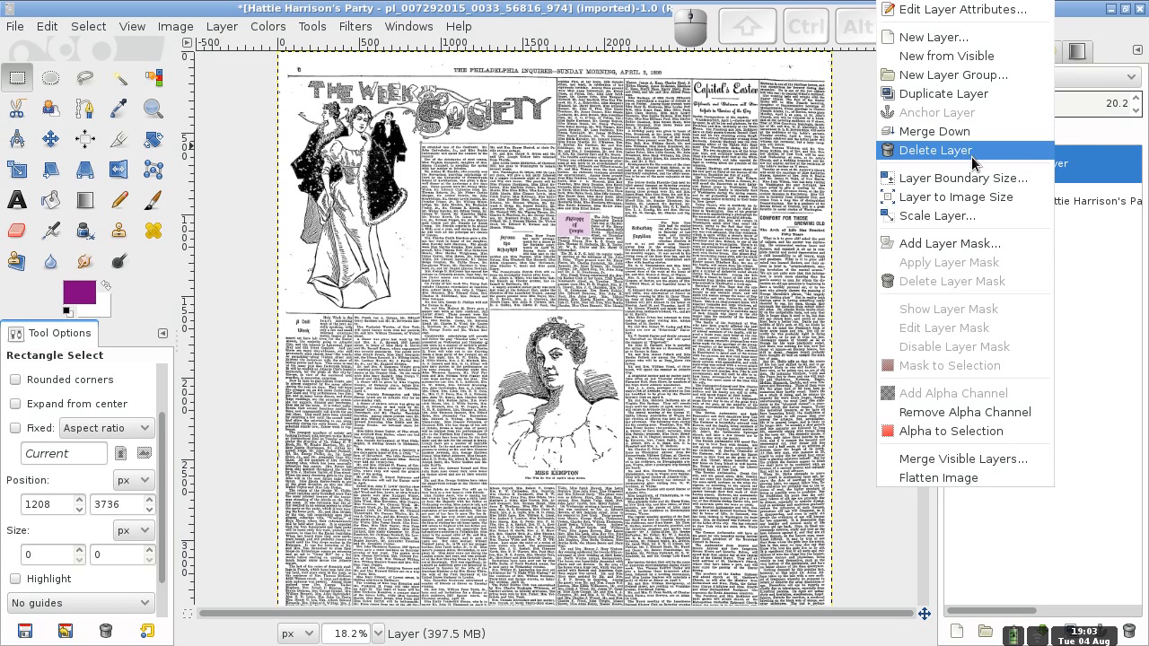
pyautogui.click(1104, 395)
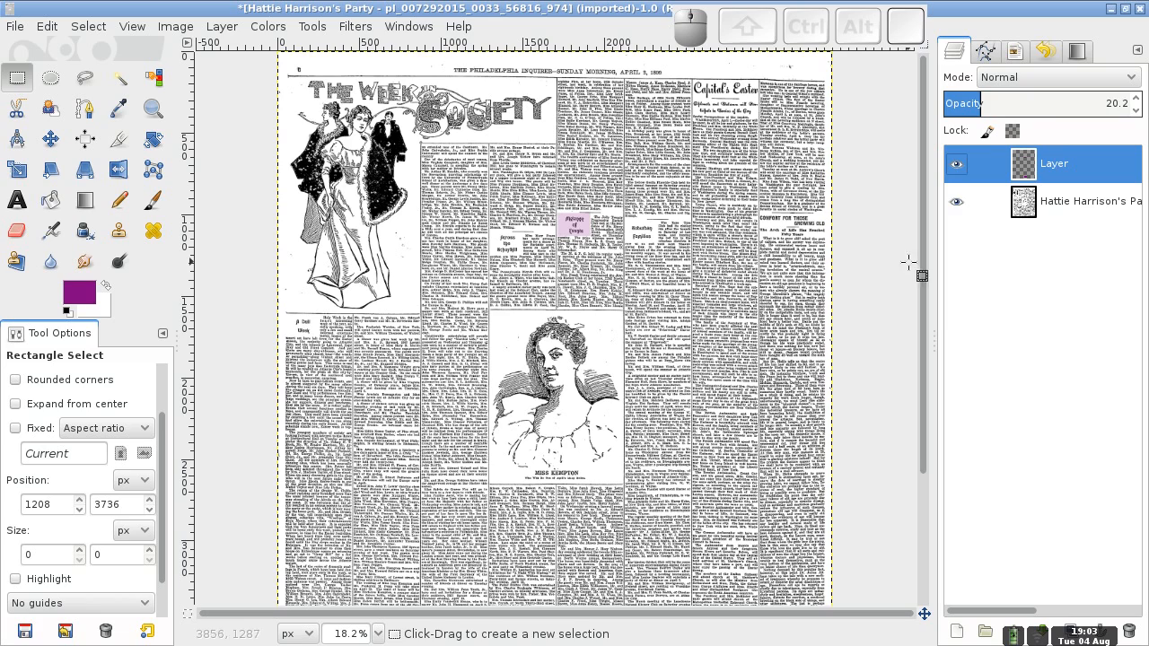
pyautogui.moveTo(923, 268); pyautogui.dragTo(924, 292)
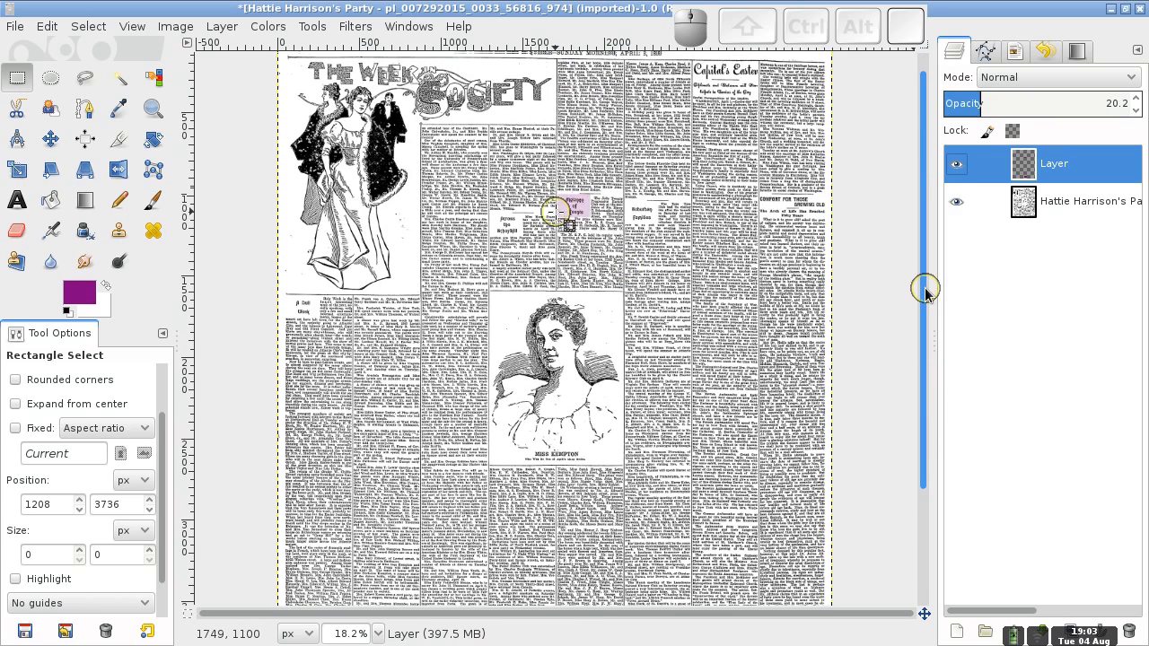
pyautogui.moveTo(924, 284); pyautogui.dragTo(964, 260)
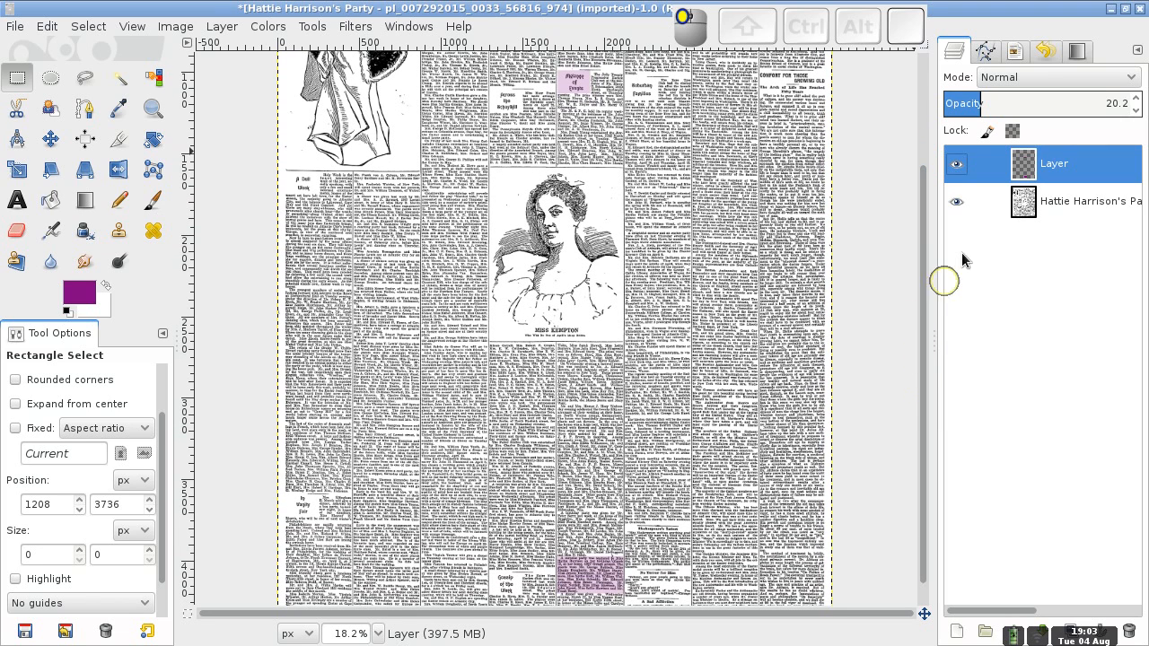
pyautogui.rightClick(1055, 166)
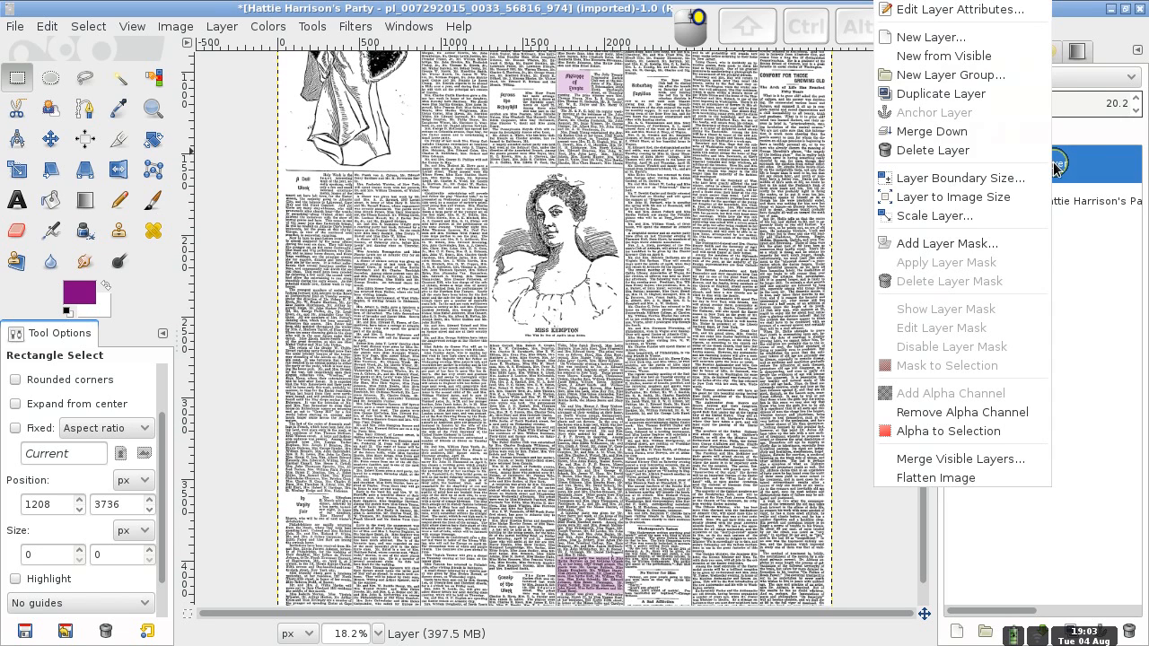
pyautogui.click(959, 132)
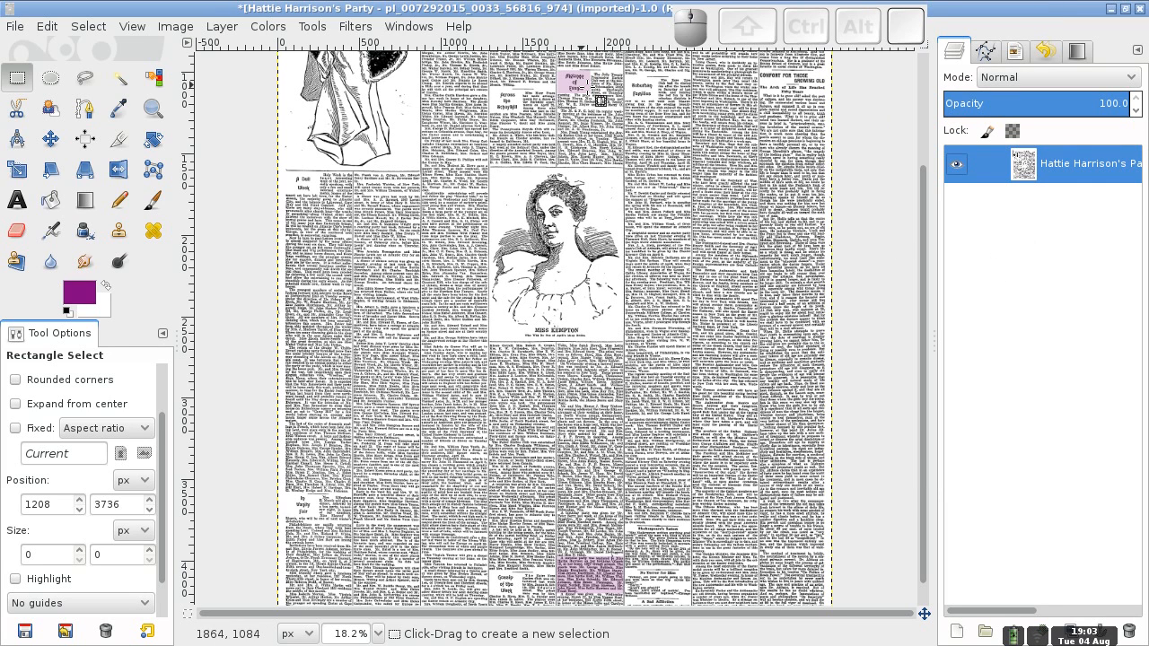
# Step: Start exporting the page to Latest Family Documents, reusing the party article's part 1 PDF file name with number 2 instead of 1
pyautogui.moveTo(923, 243); pyautogui.dragTo(923, 126)
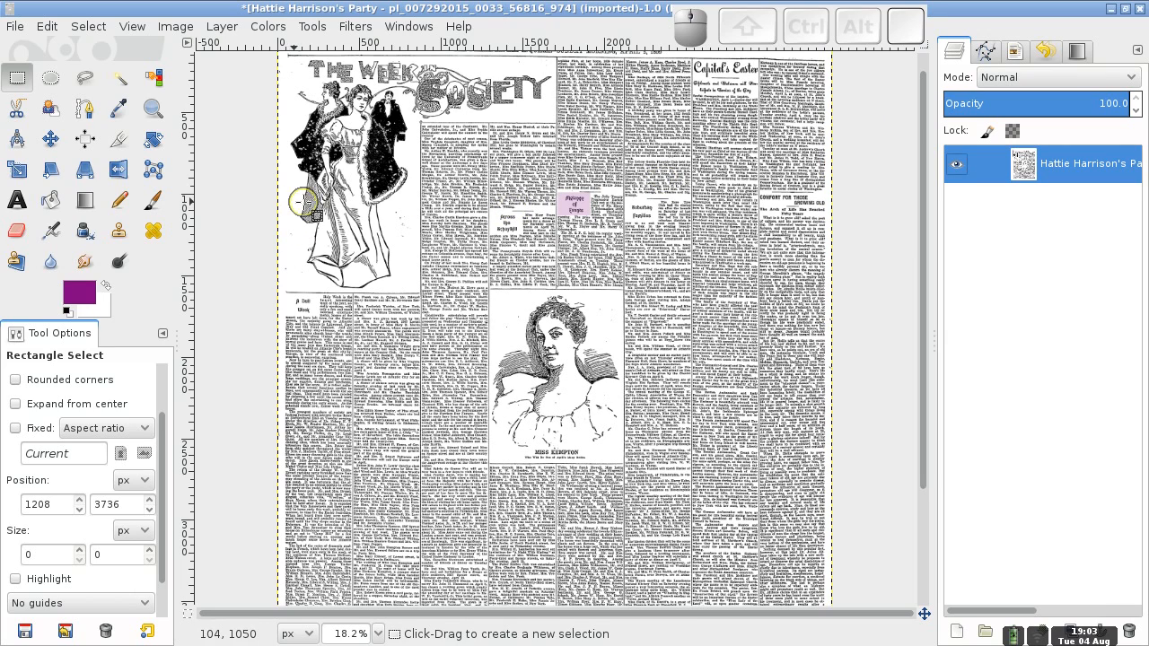
pyautogui.moveTo(924, 231); pyautogui.dragTo(926, 180)
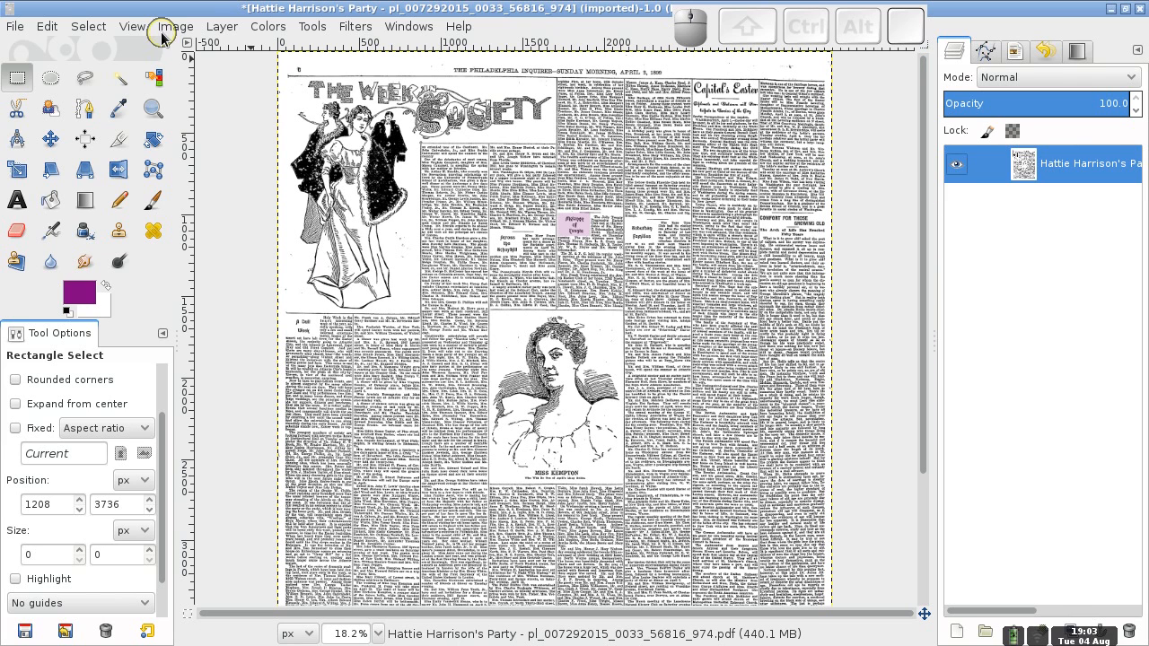
pyautogui.click(14, 31)
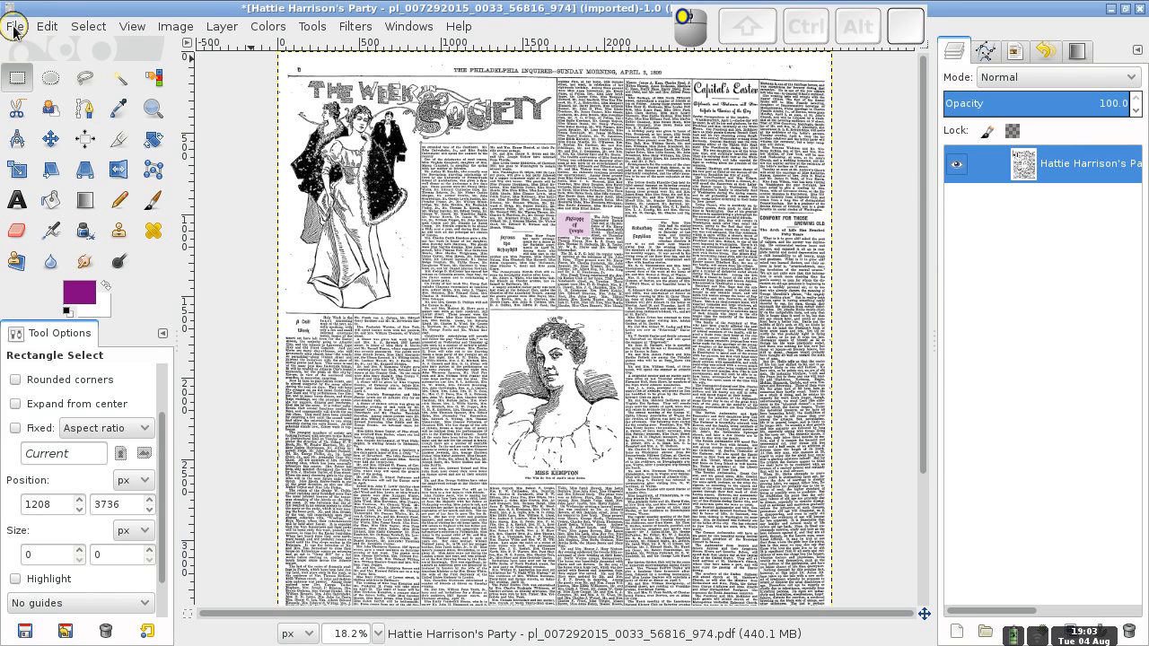
pyautogui.click(27, 268)
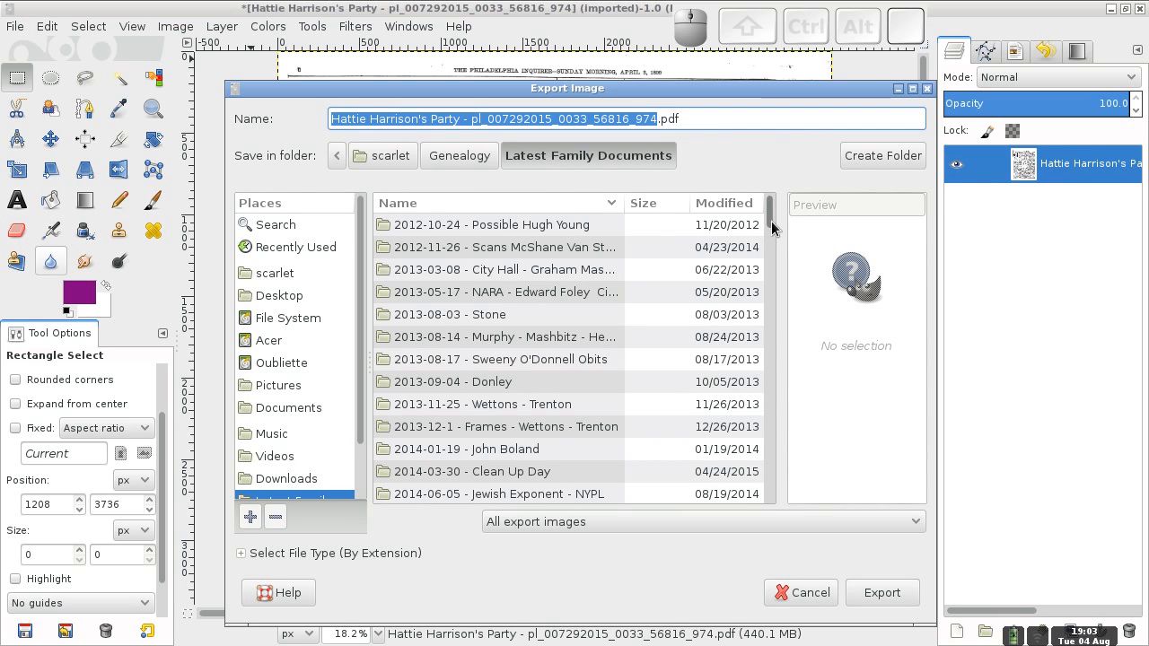
pyautogui.moveTo(771, 221); pyautogui.dragTo(775, 418)
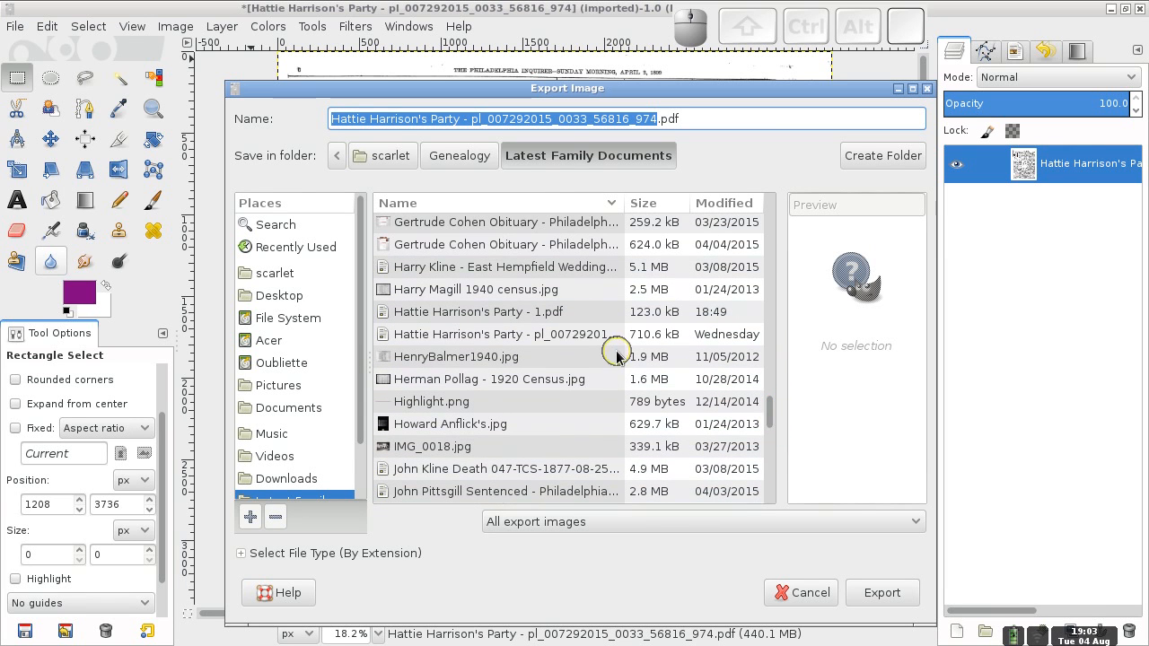
pyautogui.click(550, 312)
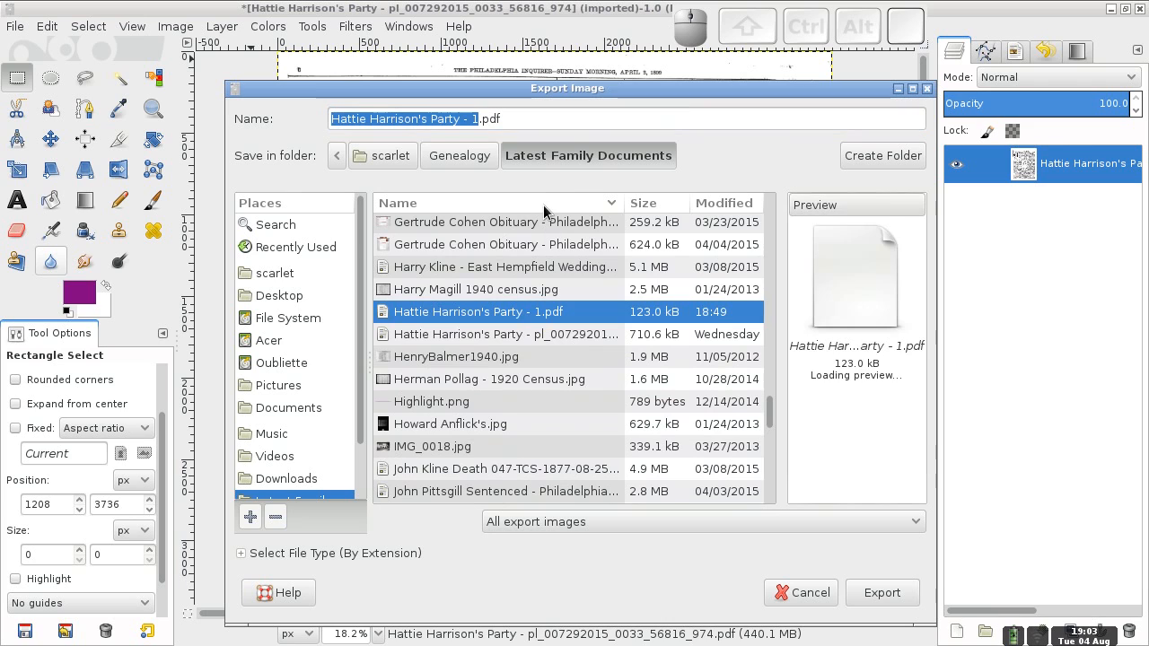
pyautogui.click(479, 119)
pyautogui.press('BackSpace')
pyautogui.write('2')
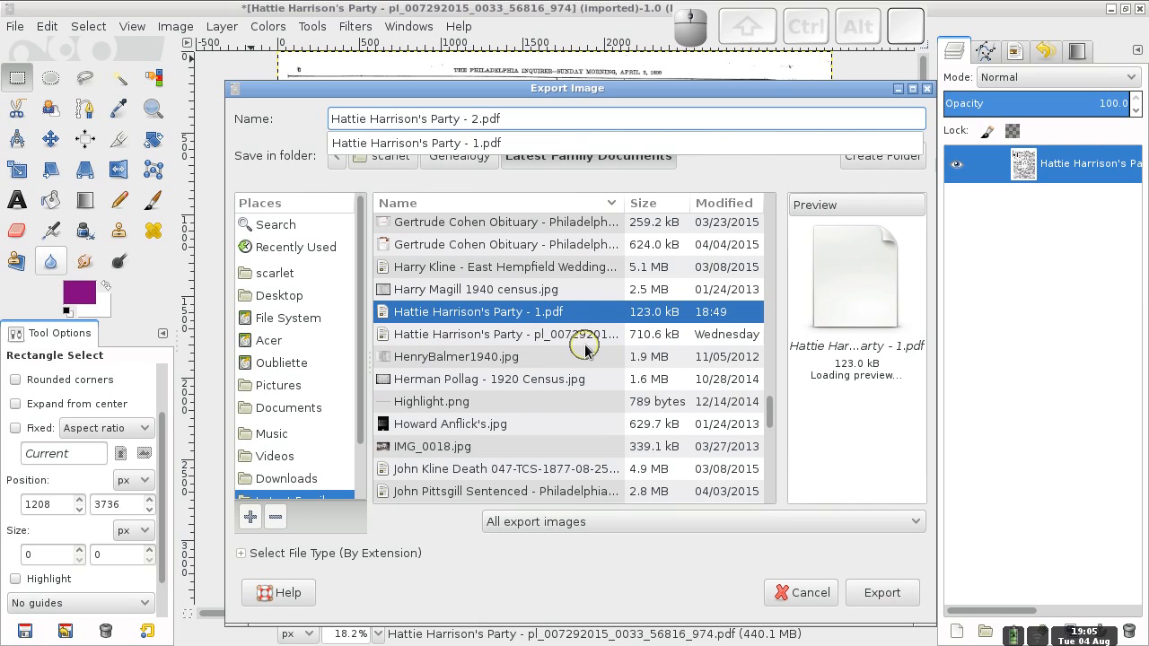
# Step: Export the page as a PDF with layer masks, vector conversion and hidden-layer omission all left off
pyautogui.click(892, 600)
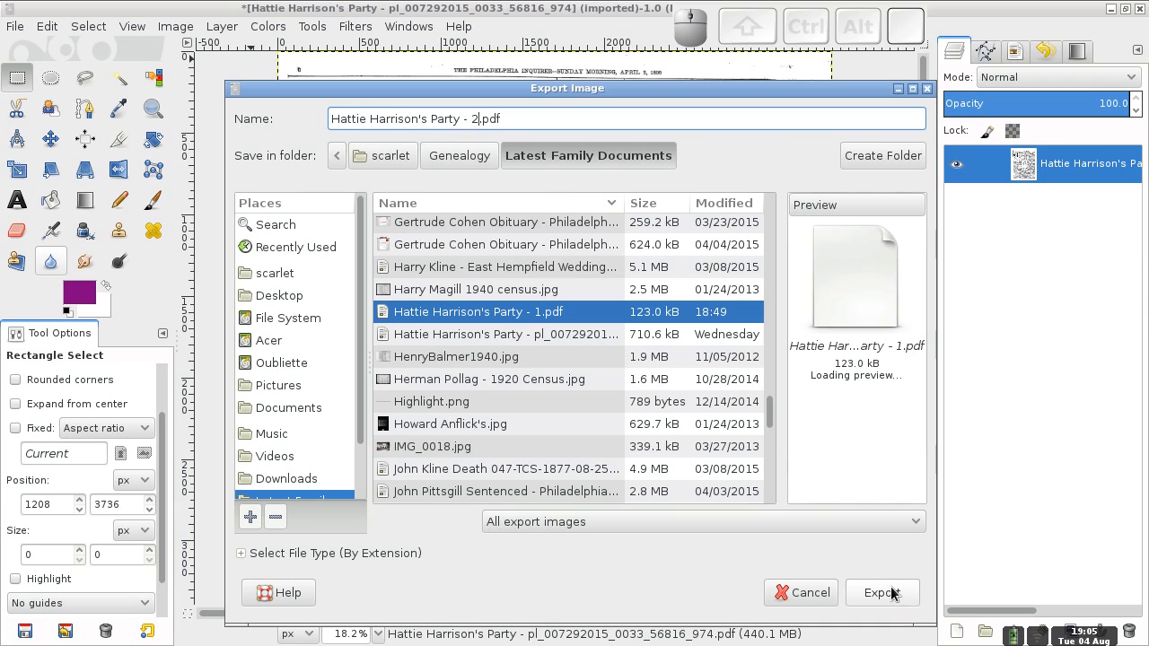
pyautogui.click(892, 593)
pyautogui.click(896, 598)
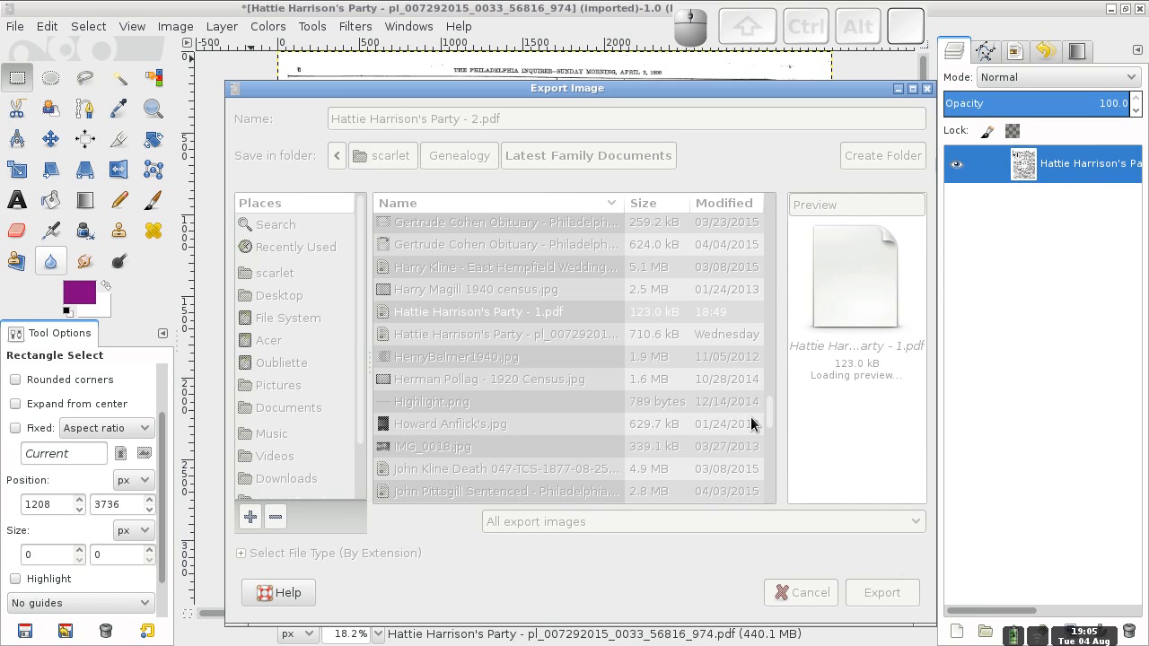
pyautogui.moveTo(670, 93); pyautogui.dragTo(651, 70)
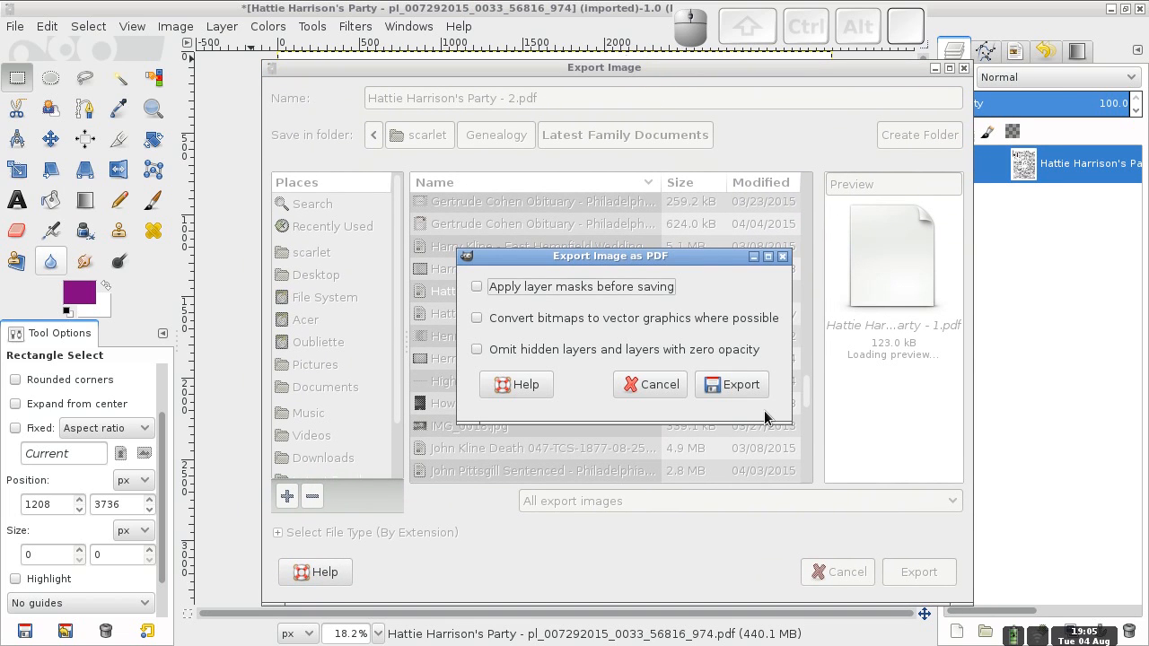
pyautogui.click(741, 386)
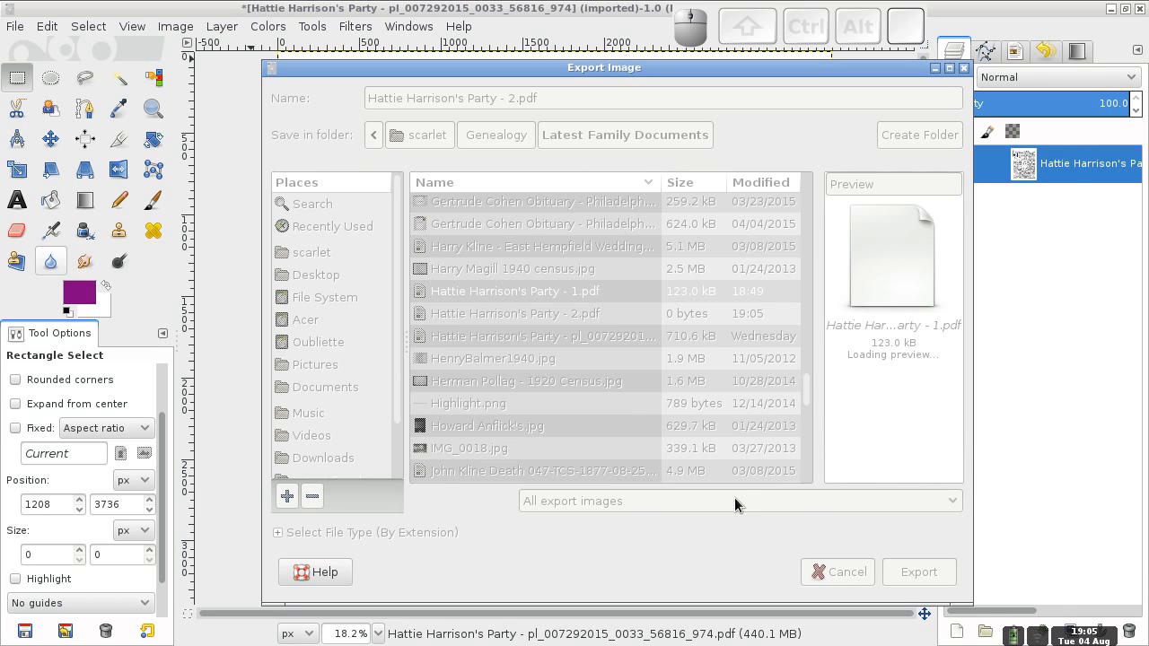
pyautogui.moveTo(599, 68); pyautogui.dragTo(584, 62)
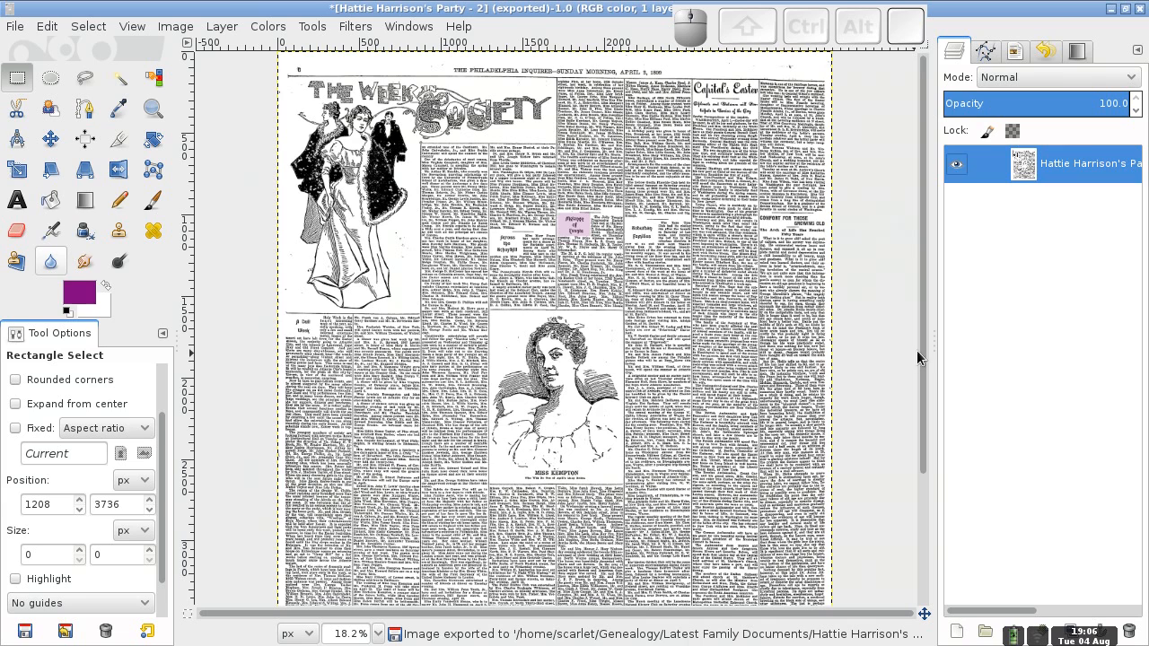
# Step: Quit GIMP and discard the unsaved changes to the exported newspaper page
pyautogui.moveTo(924, 350); pyautogui.dragTo(920, 276)
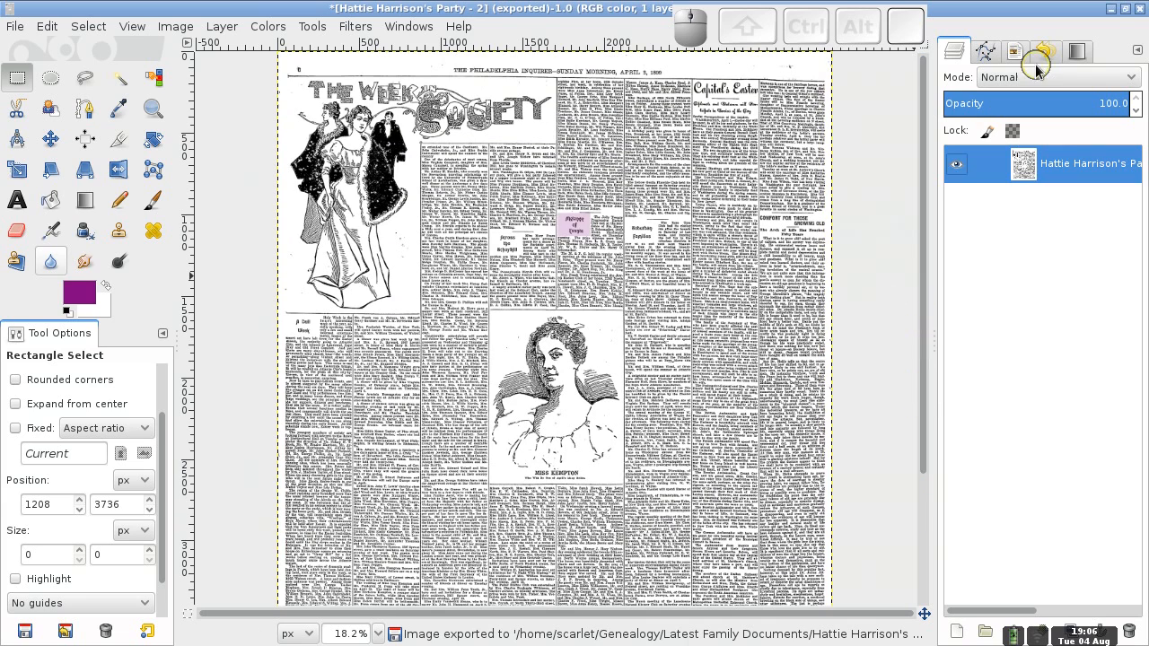
pyautogui.click(1139, 9)
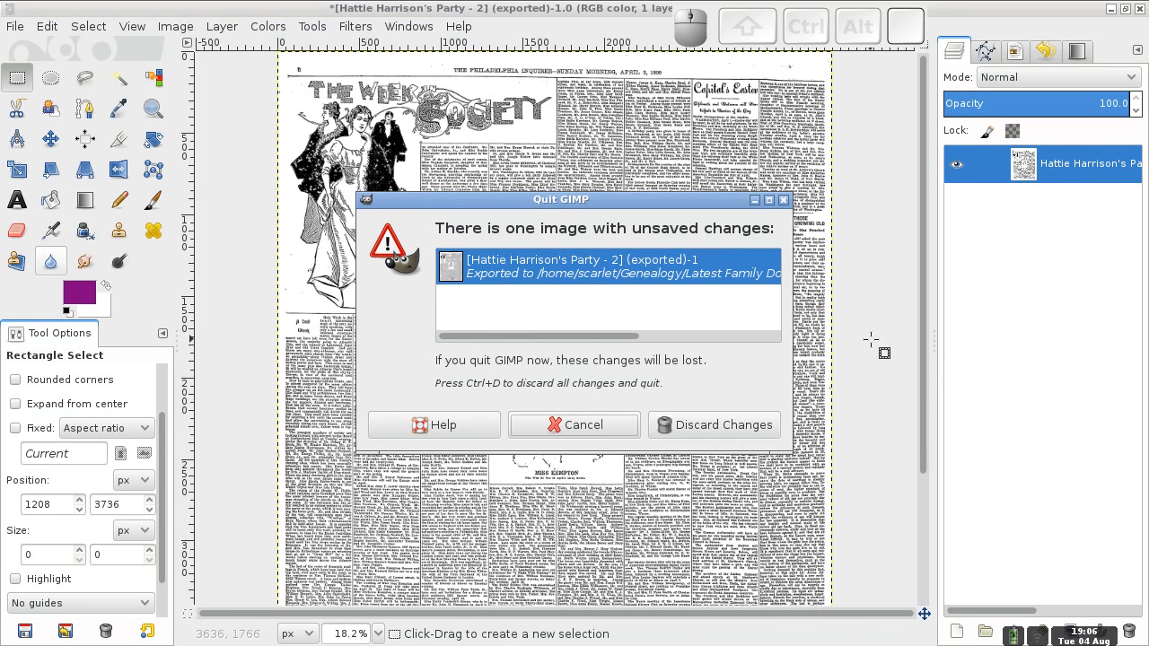
pyautogui.click(699, 431)
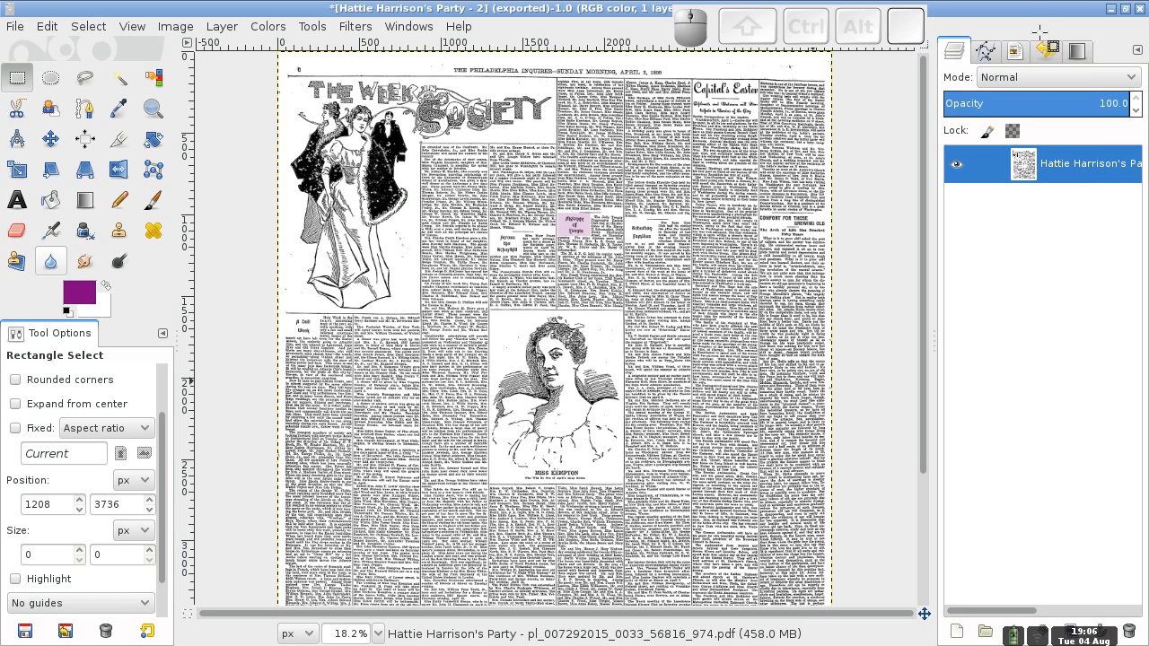
pyautogui.click(1137, 18)
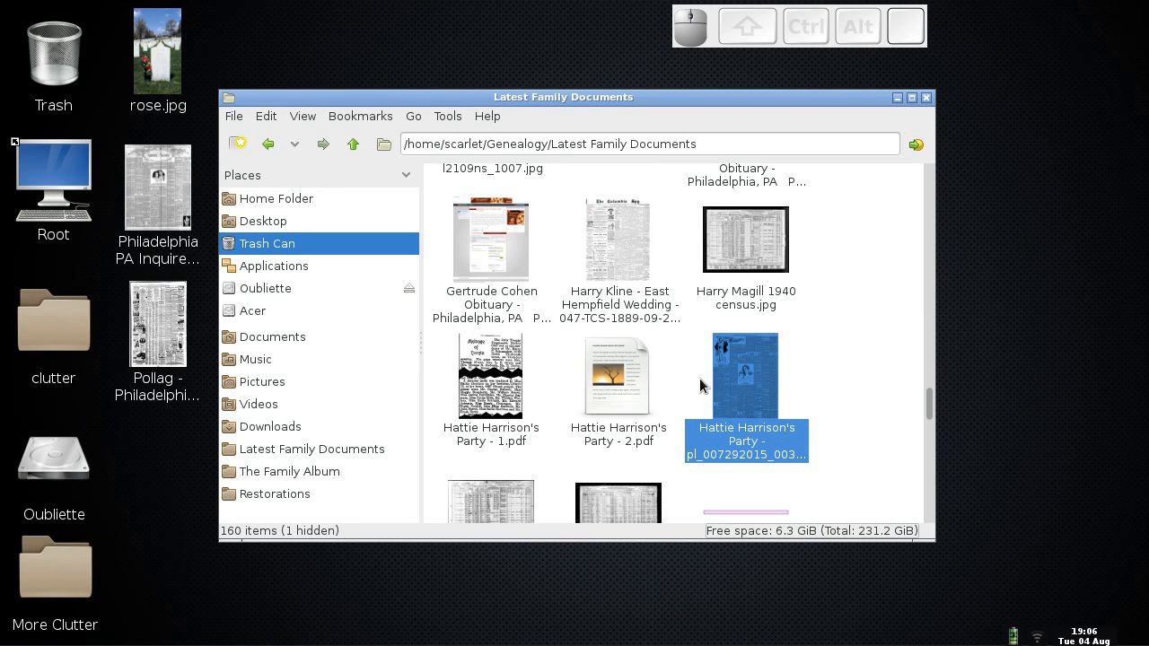
# Step: Open the exported part 2 PDF in qpdfview, look over the whole highlighted page and close the viewer
pyautogui.click(619, 404)
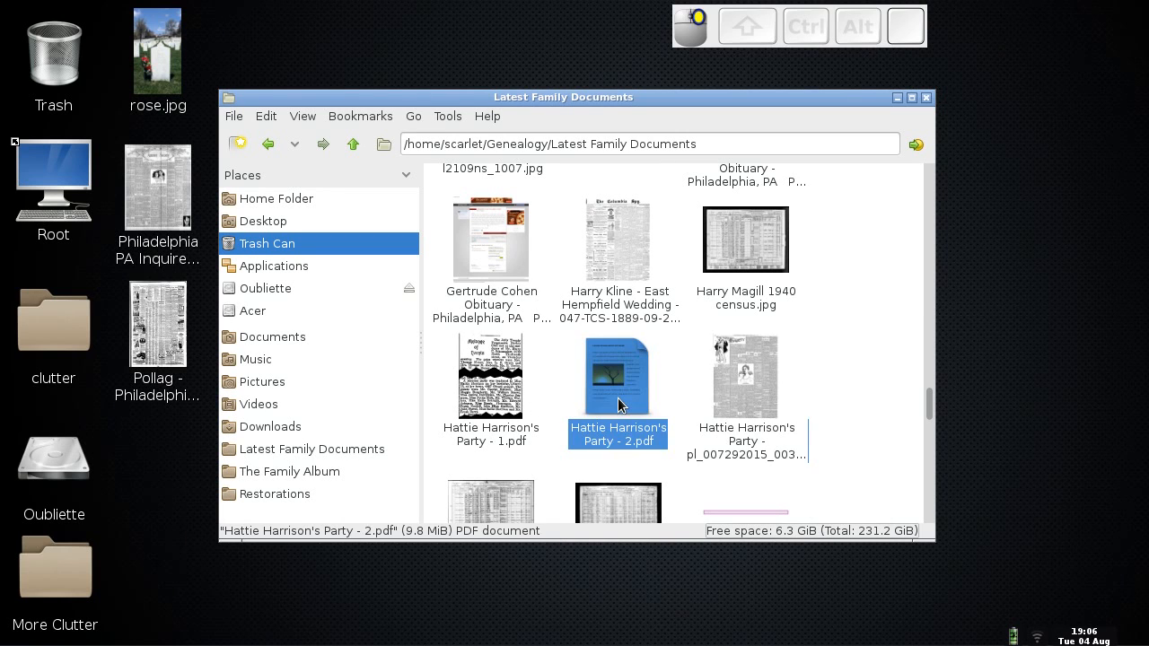
pyautogui.rightClick(619, 404)
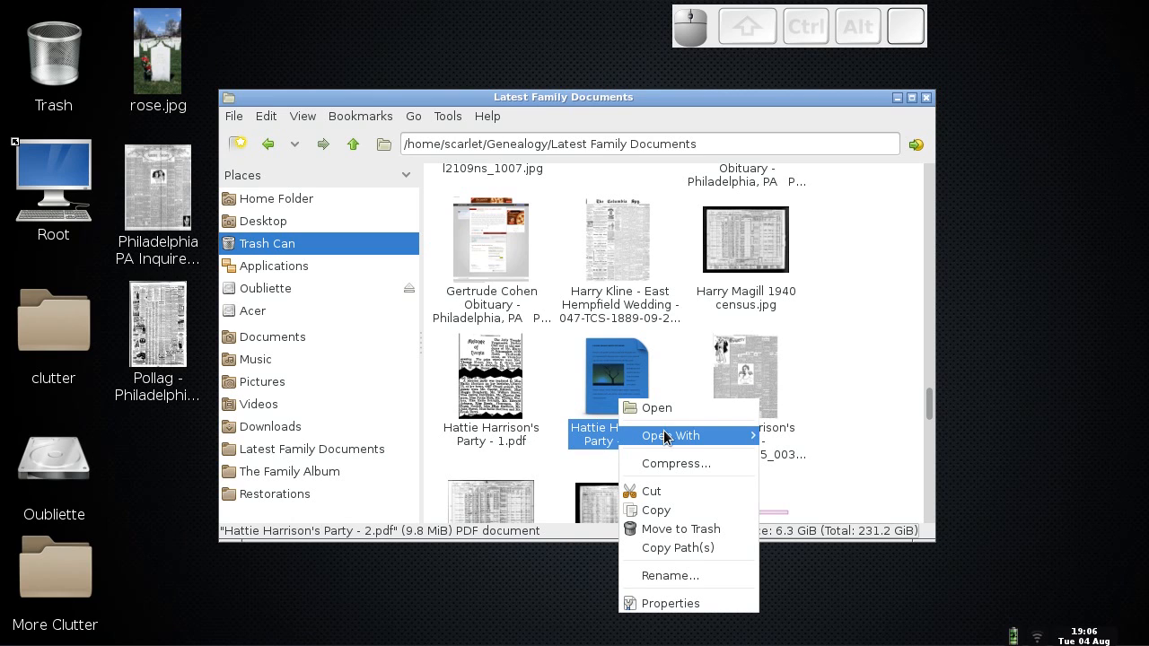
pyautogui.moveTo(743, 435)
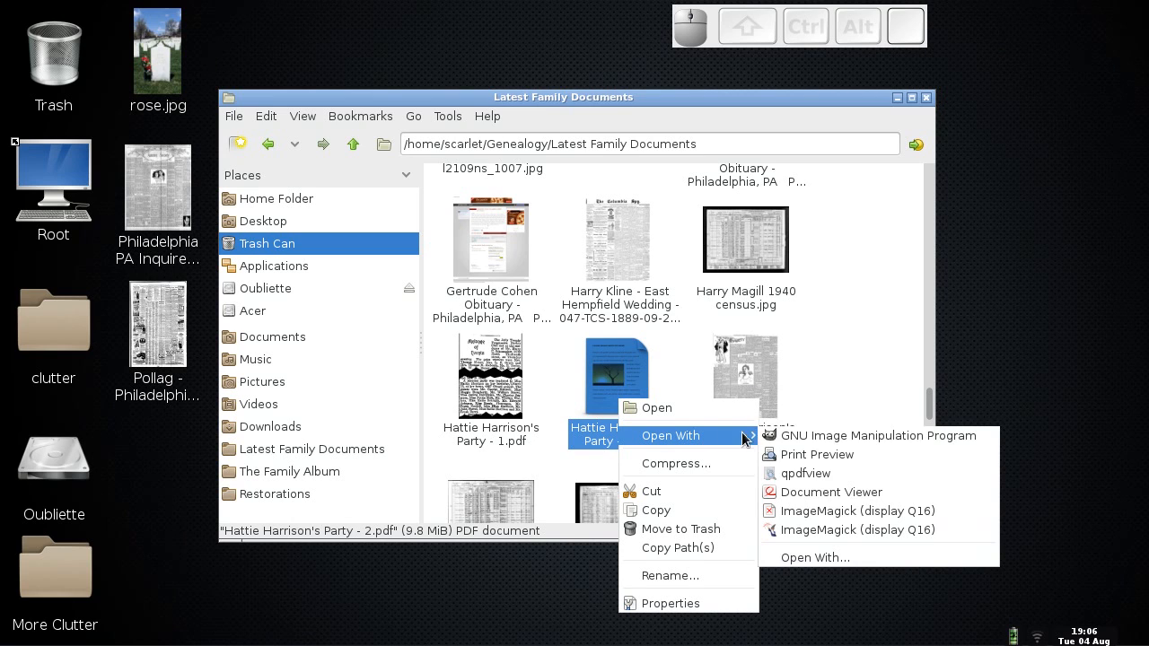
pyautogui.click(824, 476)
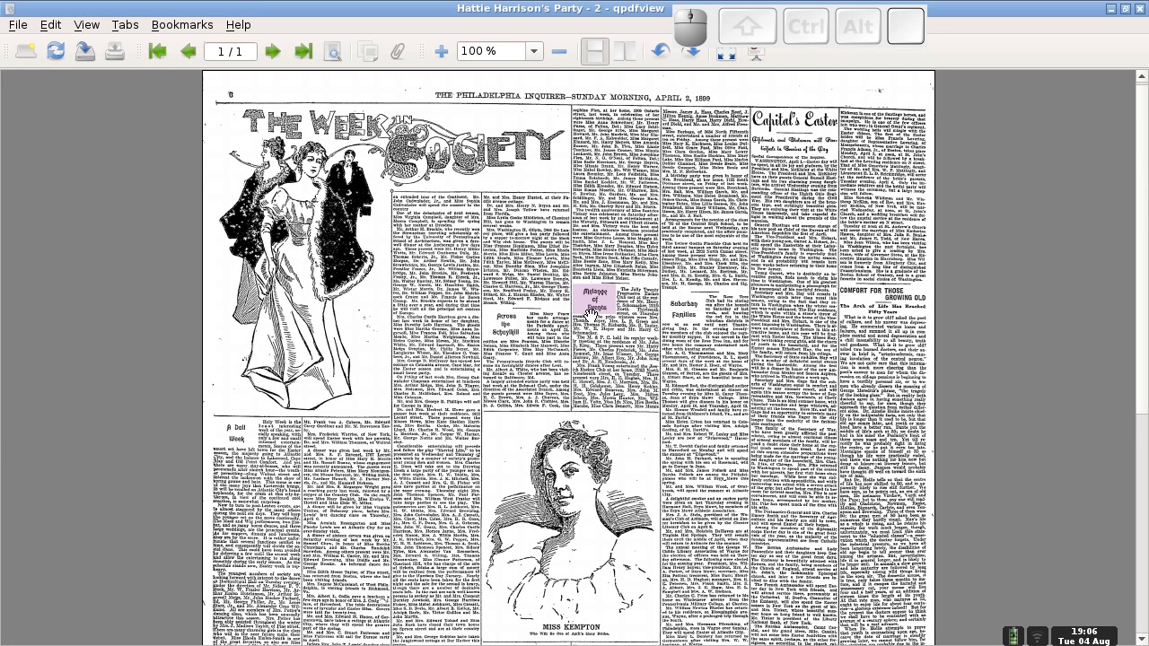
pyautogui.moveTo(1141, 398); pyautogui.dragTo(1141, 642)
pyautogui.moveTo(1143, 416); pyautogui.dragTo(1120, 186)
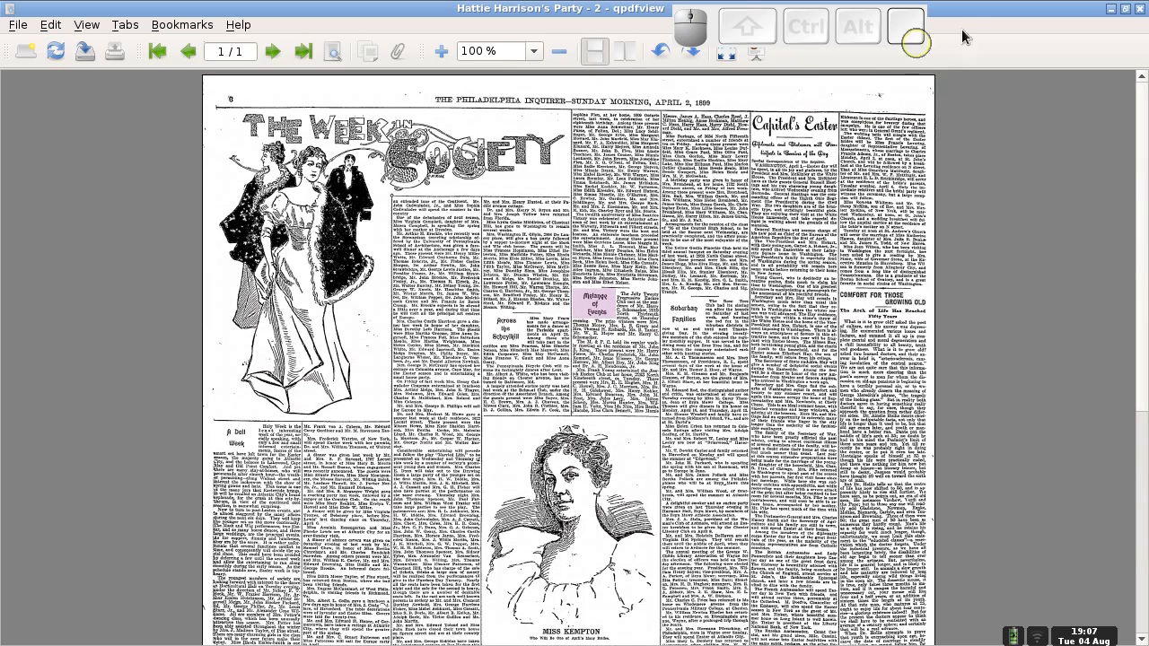
pyautogui.click(1139, 8)
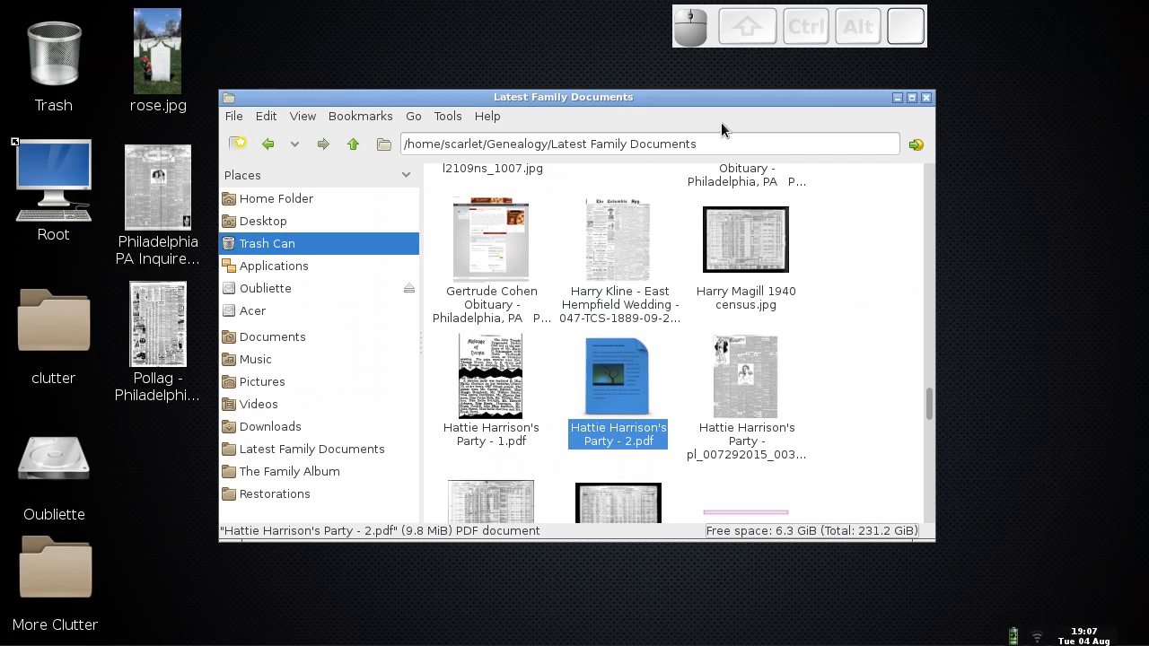
# Step: Launch PDF Split and Merge and choose the Merge/Extract plugin
pyautogui.hotkey('alt', 'F2')
pyautogui.write('p')
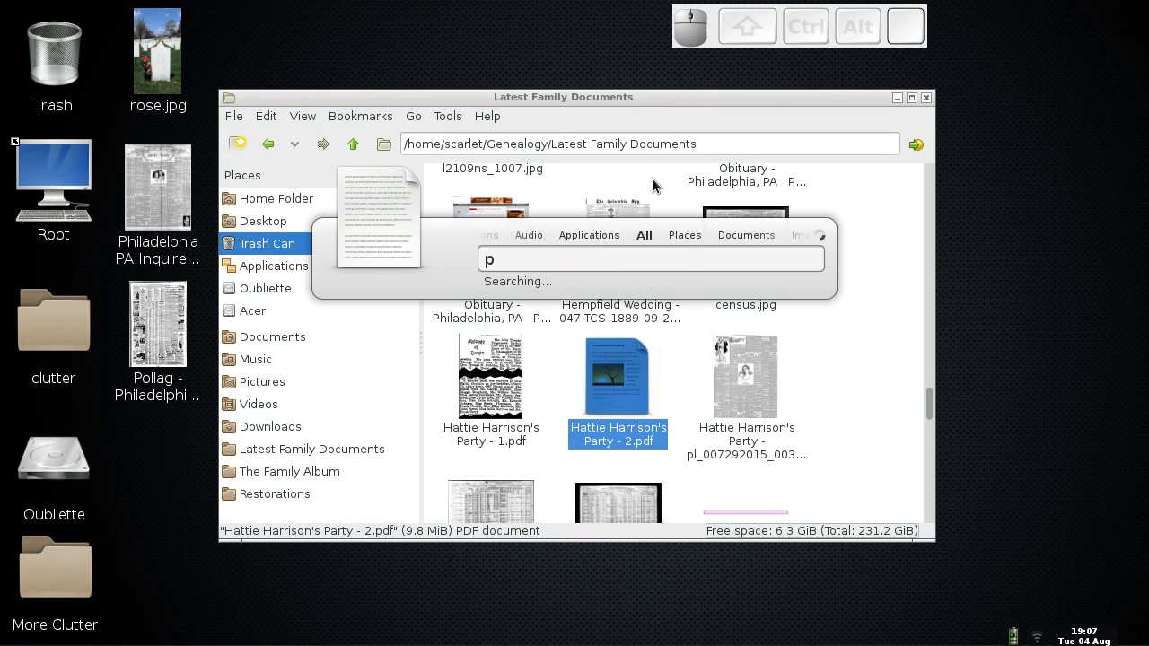
pyautogui.write('d Merge')
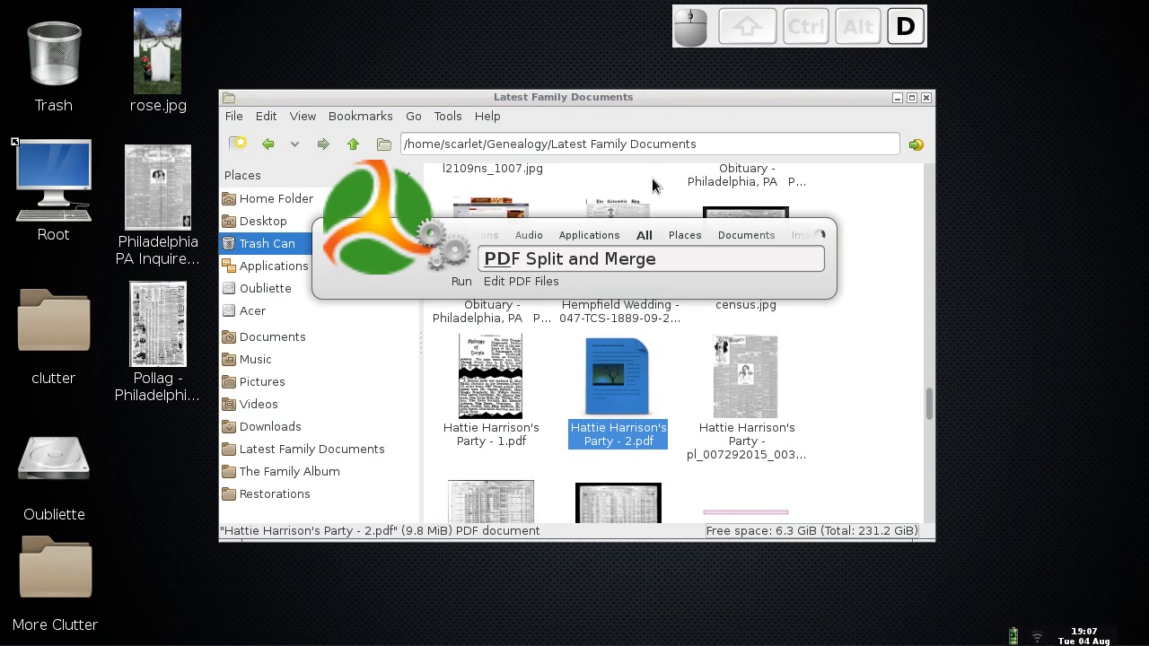
pyautogui.write('f')
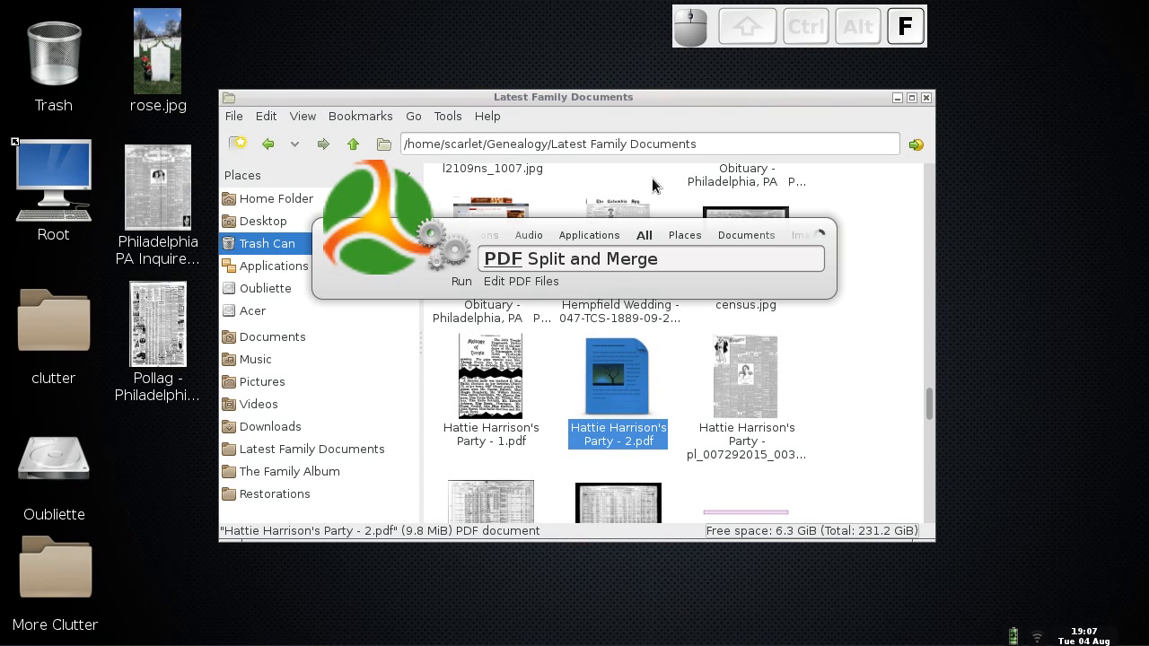
pyautogui.press('Return')
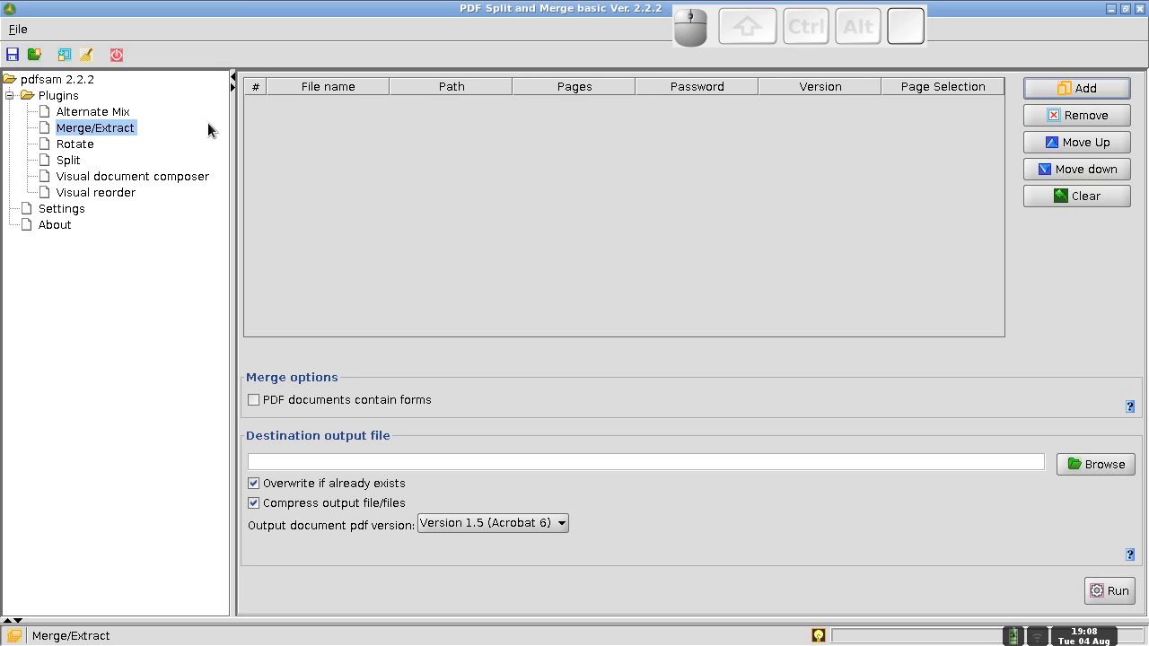
pyautogui.click(105, 129)
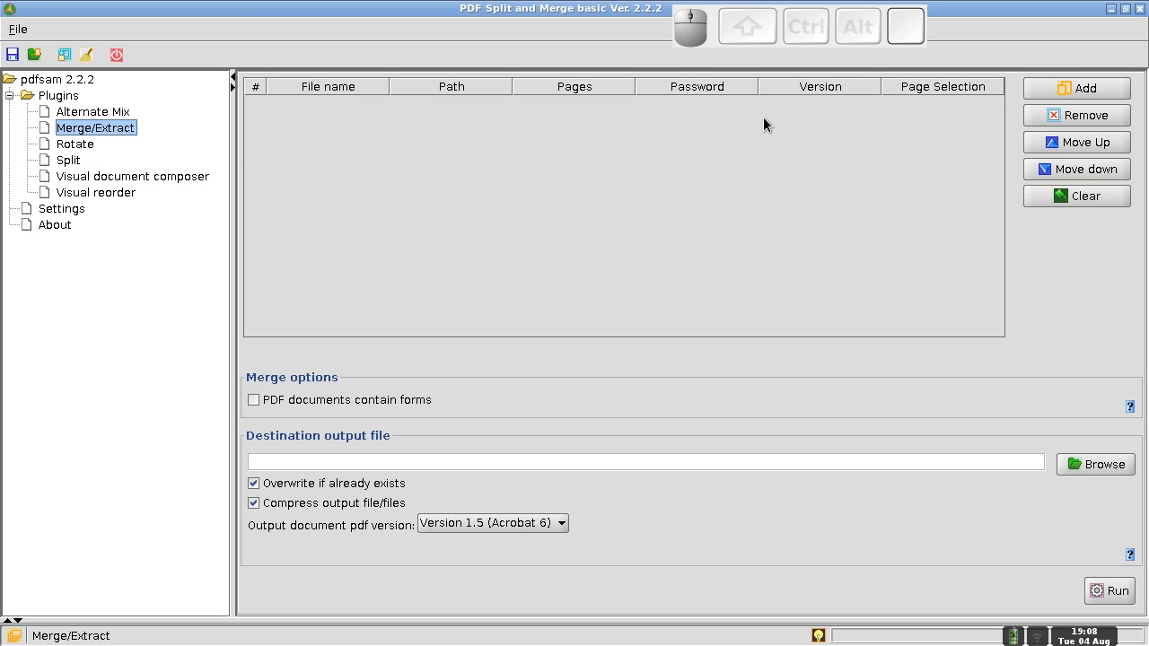
# Step: Add the party article's part 1 and part 2 PDFs from Genealogy/Latest Family Documents to the merge list and widen the File name column
pyautogui.click(1089, 89)
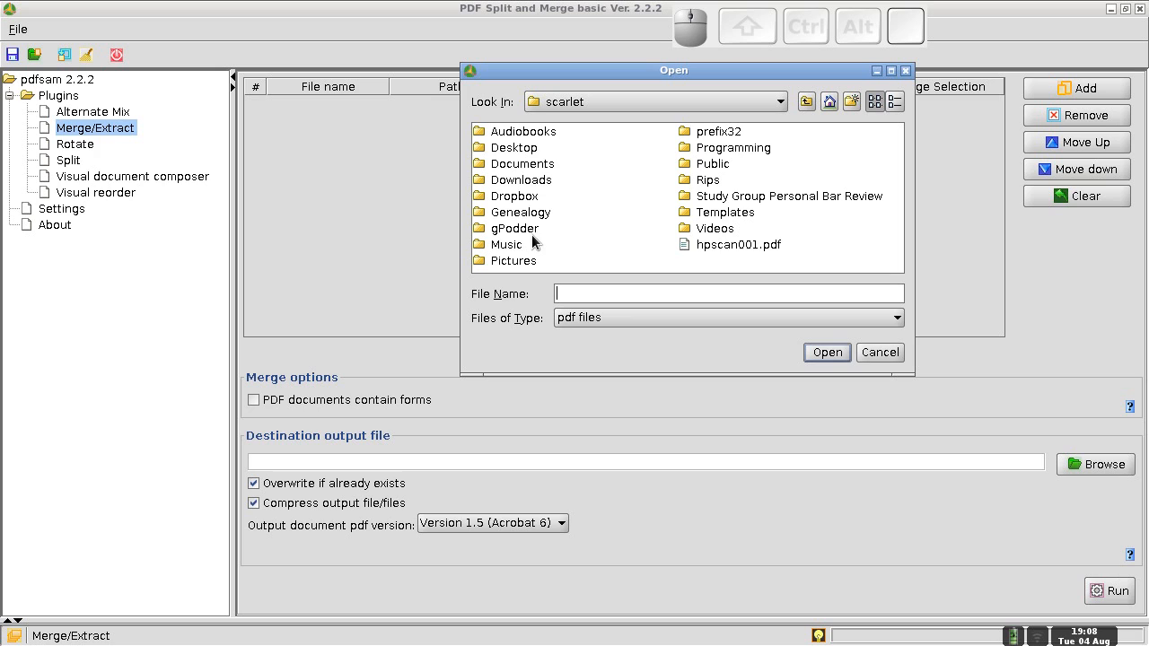
pyautogui.click(529, 219)
pyautogui.doubleClick(528, 220)
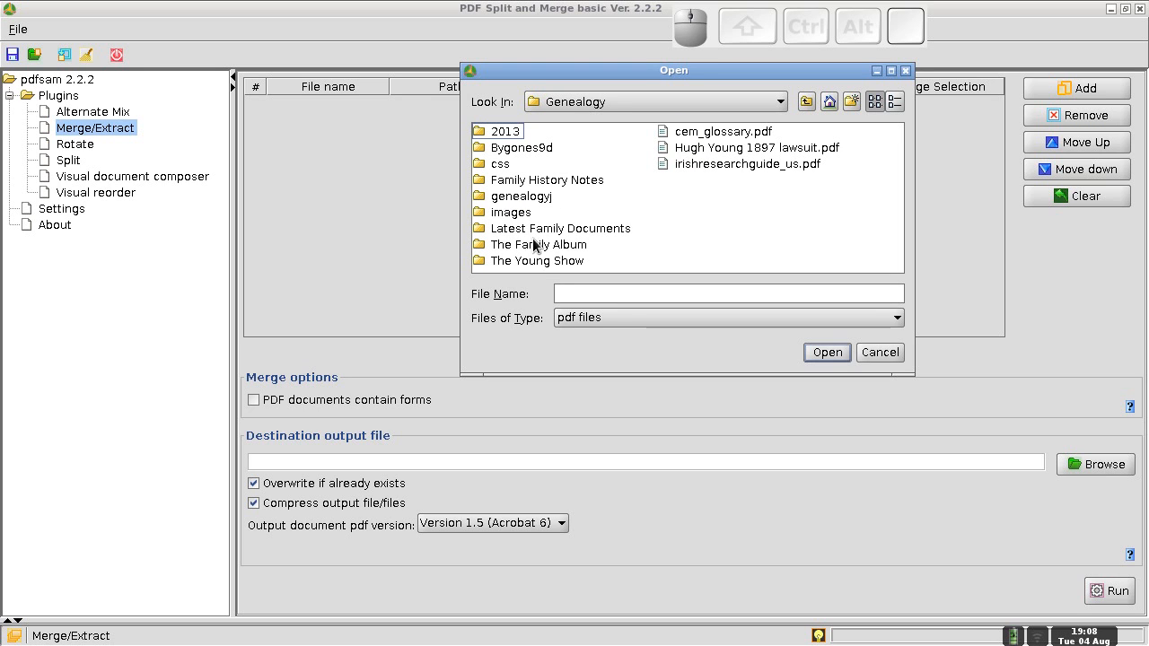
pyautogui.doubleClick(528, 229)
pyautogui.moveTo(490, 269); pyautogui.dragTo(784, 271)
pyautogui.click(745, 215)
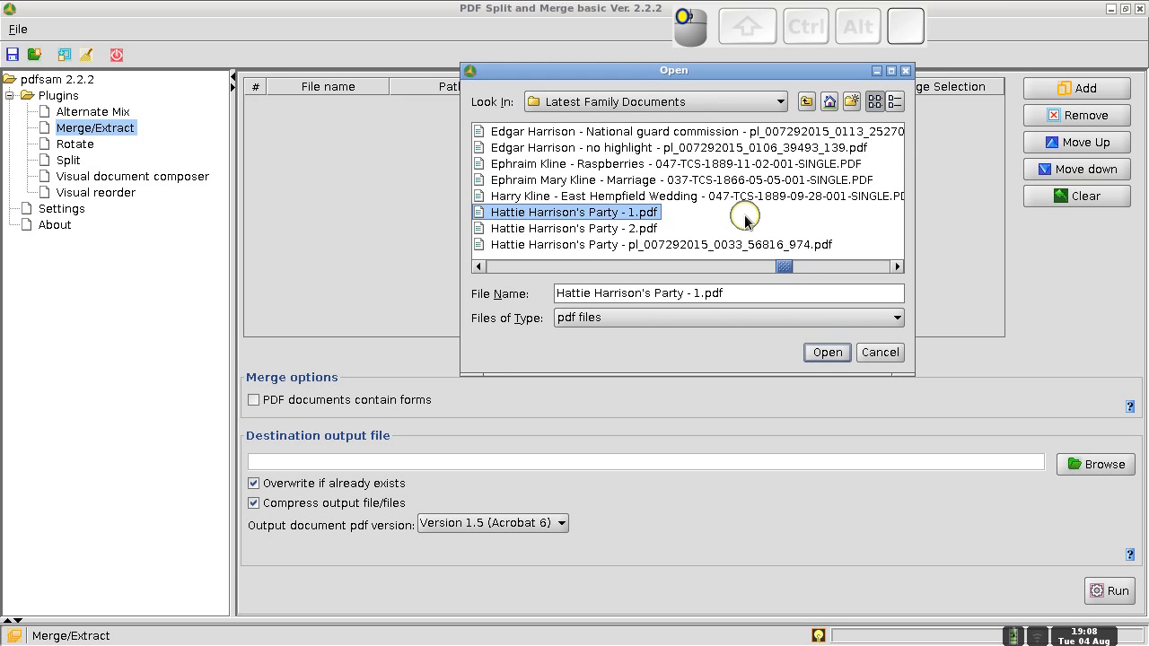
pyautogui.keyDown('shift'); pyautogui.click(574, 230); pyautogui.keyUp('shift')
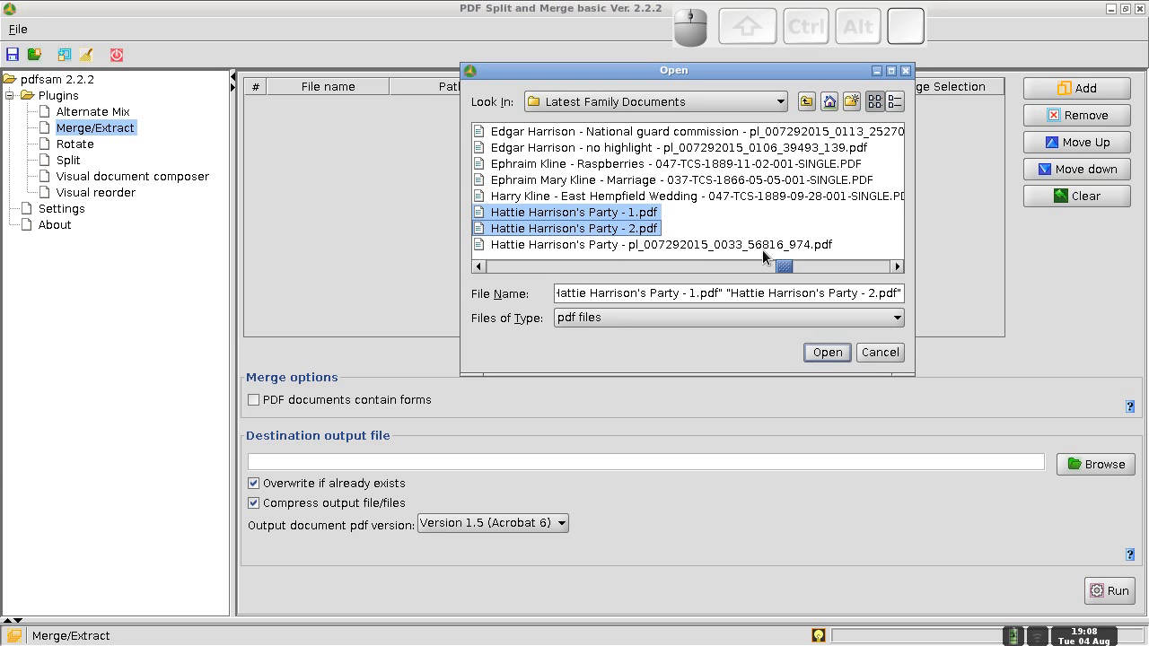
pyautogui.click(834, 352)
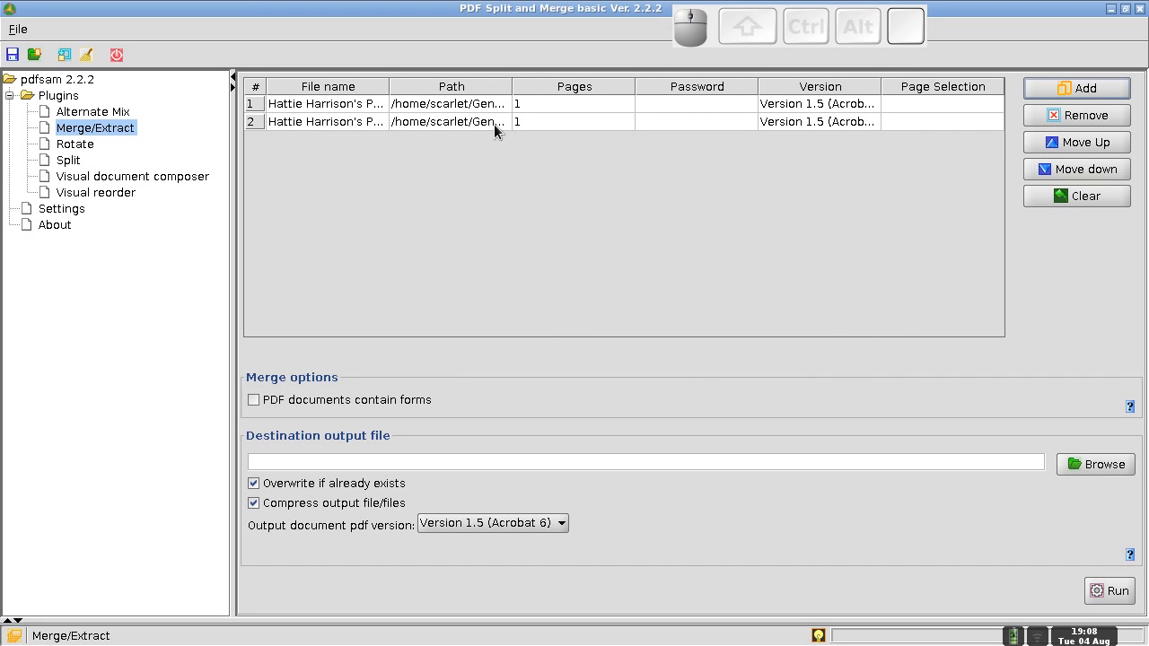
pyautogui.moveTo(386, 84); pyautogui.dragTo(498, 90)
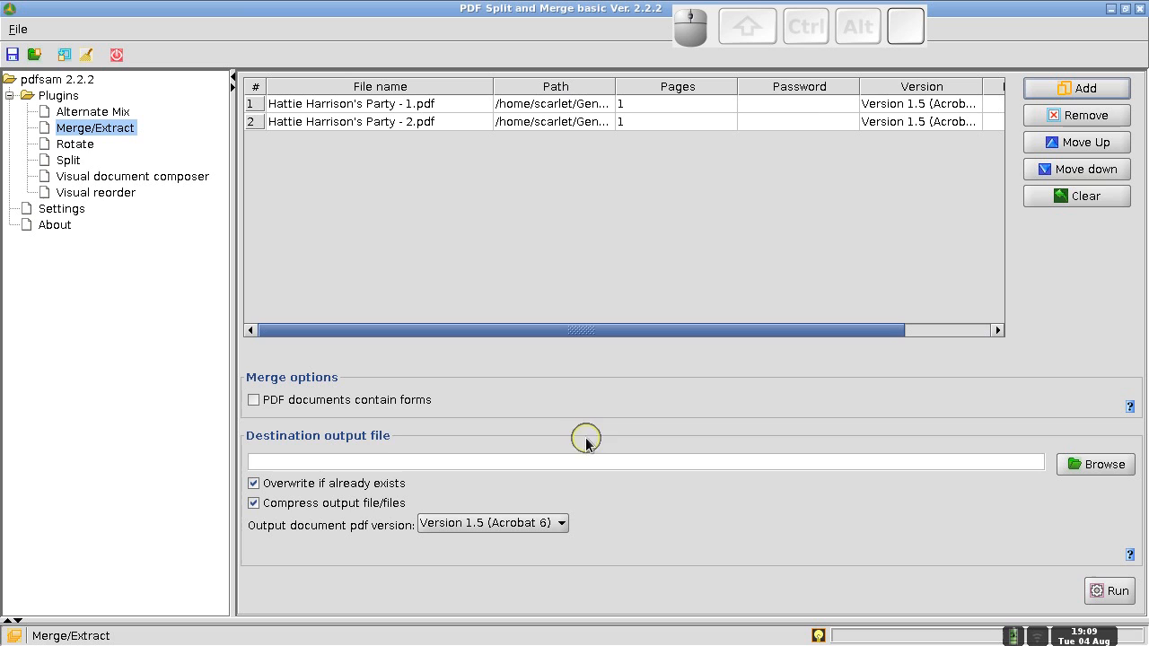
# Step: Browse for the merge's destination output file in Latest Family Documents and move the file chooser lower on the screen
pyautogui.click(1081, 467)
pyautogui.moveTo(337, 336); pyautogui.dragTo(437, 271)
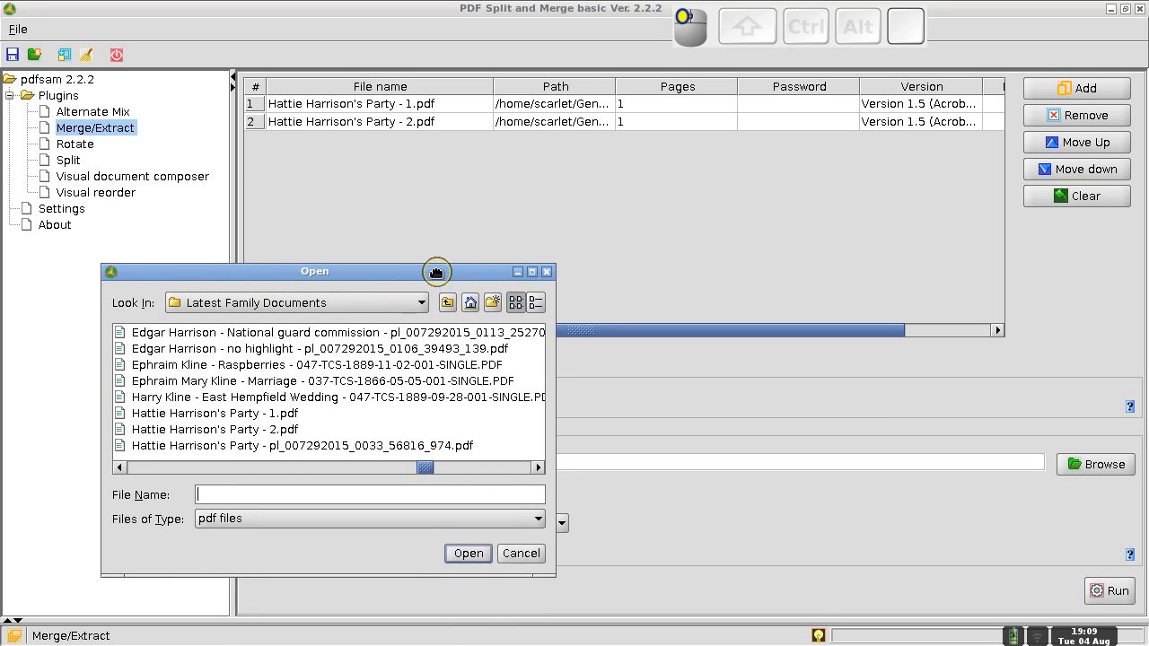
pyautogui.click(261, 497)
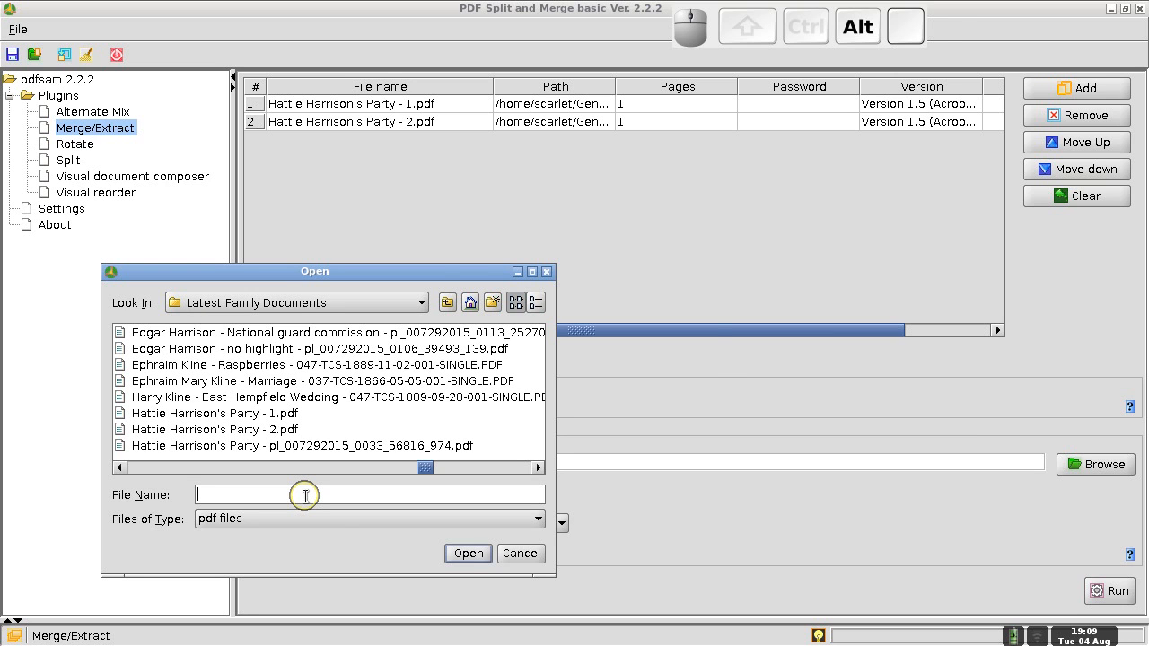
# Step: Switch to the Latest Family Documents folder and open the original full newspaper page PDF in qpdfview to read its headings
pyautogui.hotkey('alt', 'Tab')
pyautogui.hotkey('alt', 'Tab')
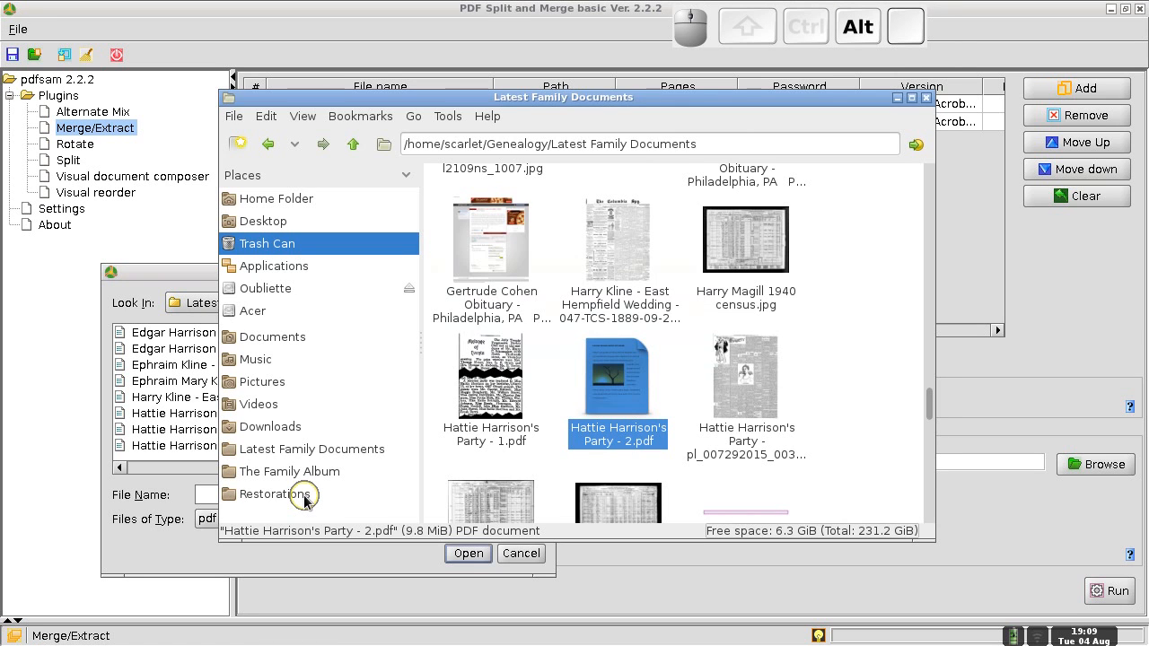
pyautogui.click(735, 381)
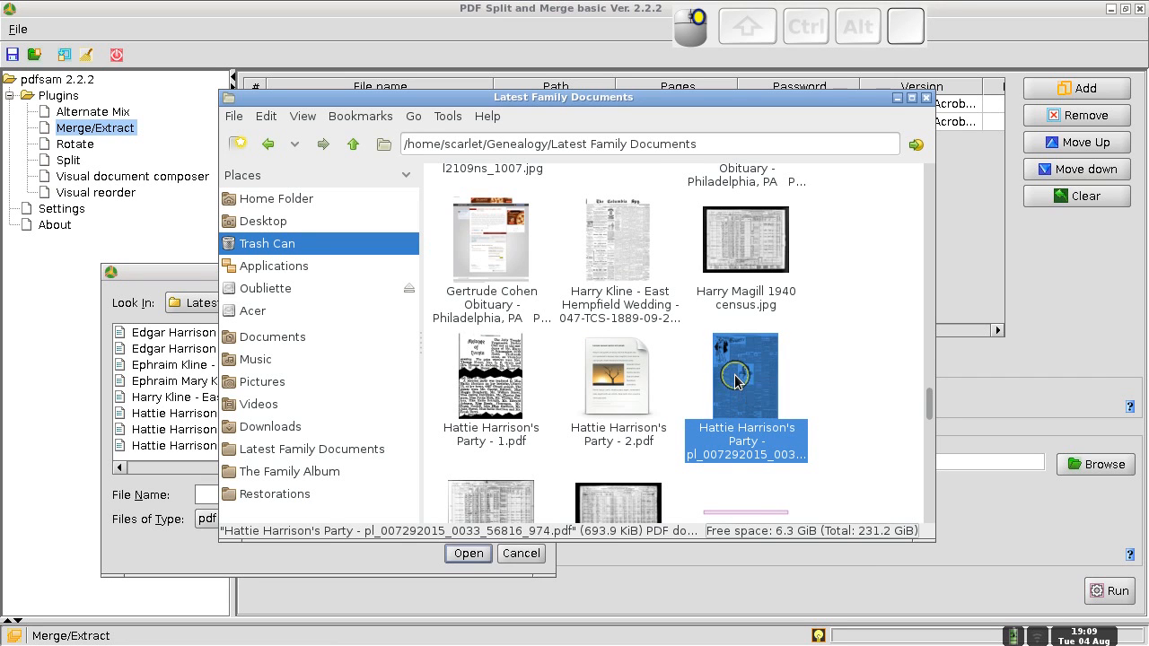
pyautogui.rightClick(734, 382)
pyautogui.moveTo(783, 420)
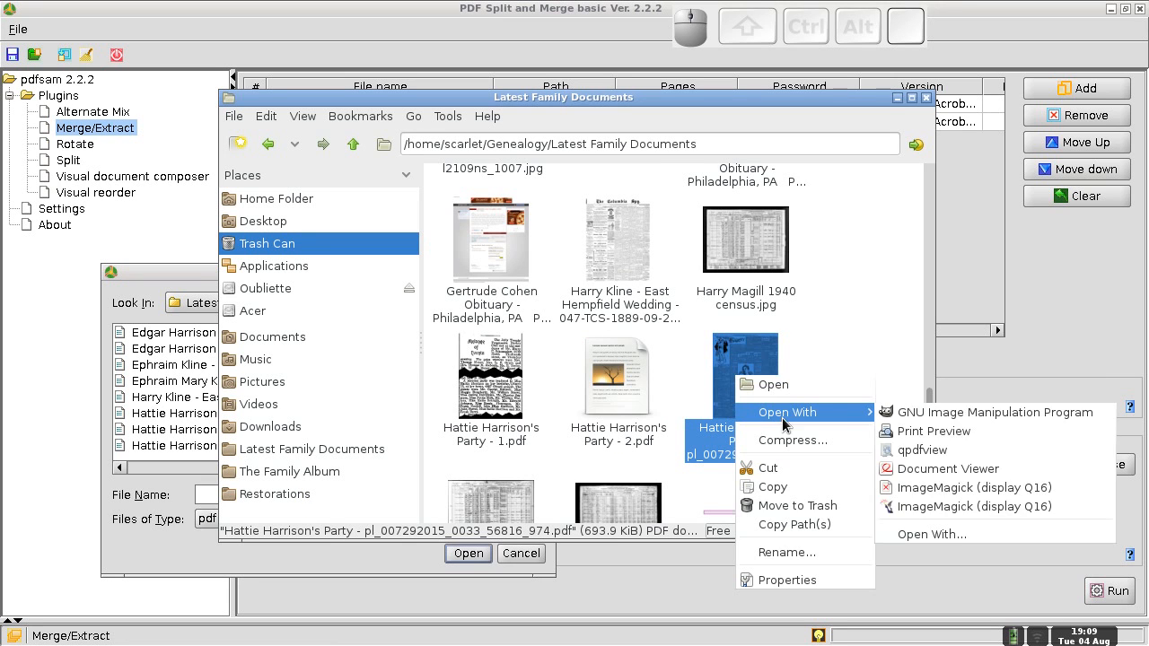
pyautogui.click(924, 451)
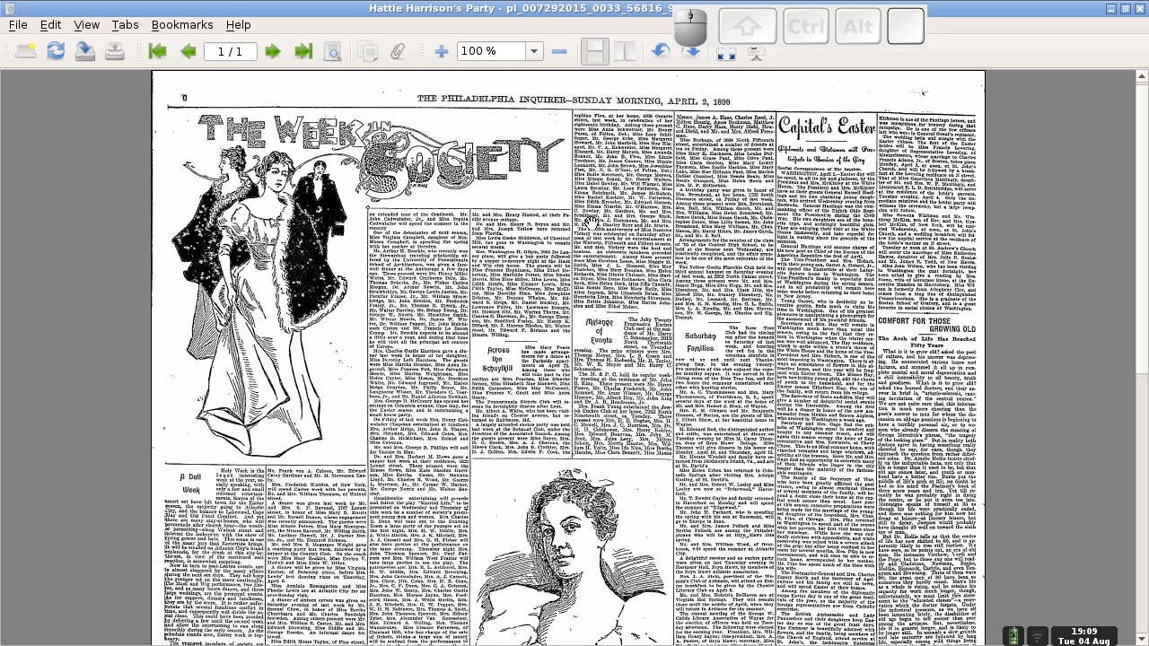
pyautogui.hotkey('ctrl', 'alt')
pyautogui.hotkey('ctrl', 'alt', 'Left')
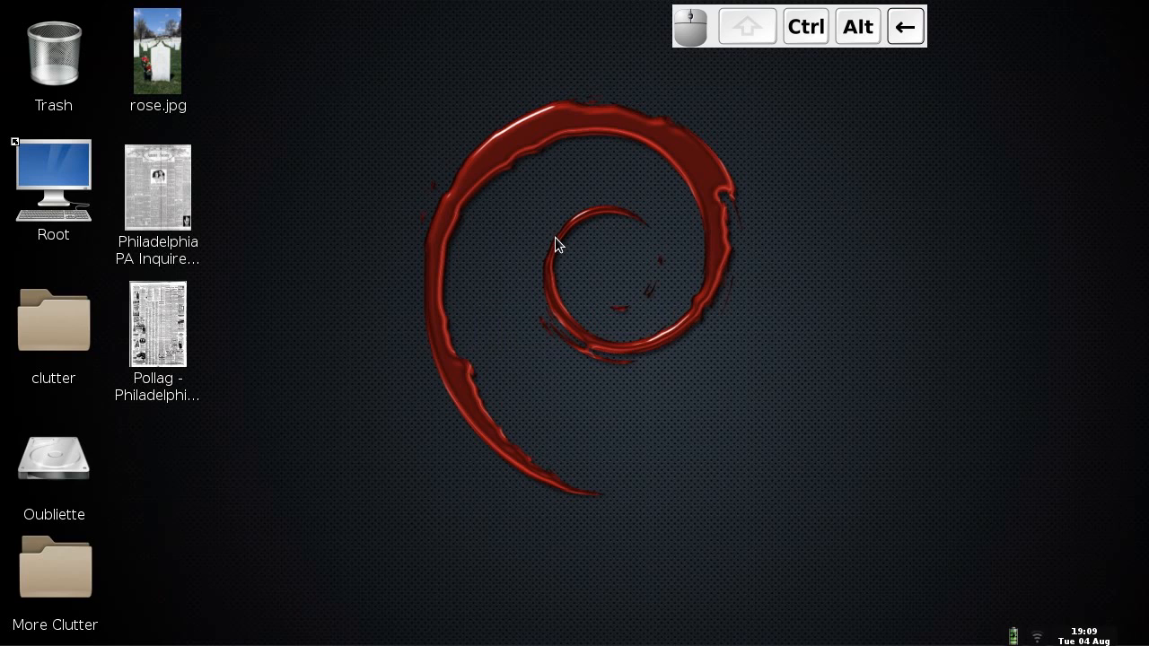
pyautogui.hotkey('ctrl', 'alt', 'Right')
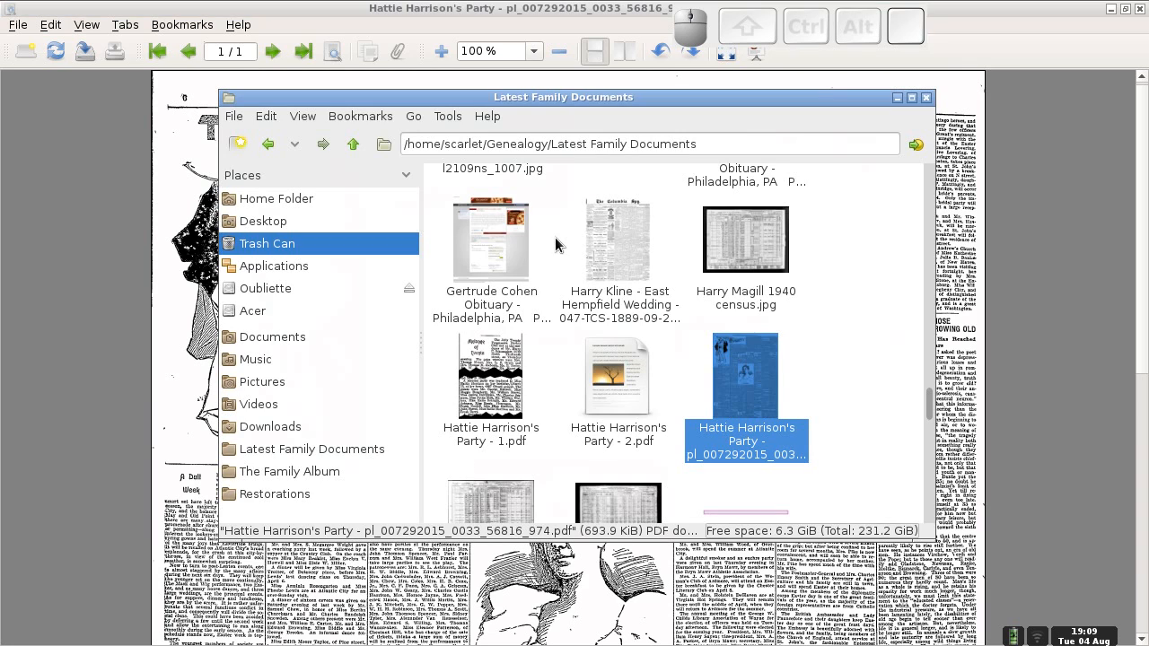
# Step: Return to the destination file chooser and begin the output file name with "This Week In Society - Melange of Events - Inquirer -"
pyautogui.hotkey('alt', 'Tab')
pyautogui.hotkey('alt', 'Tab')
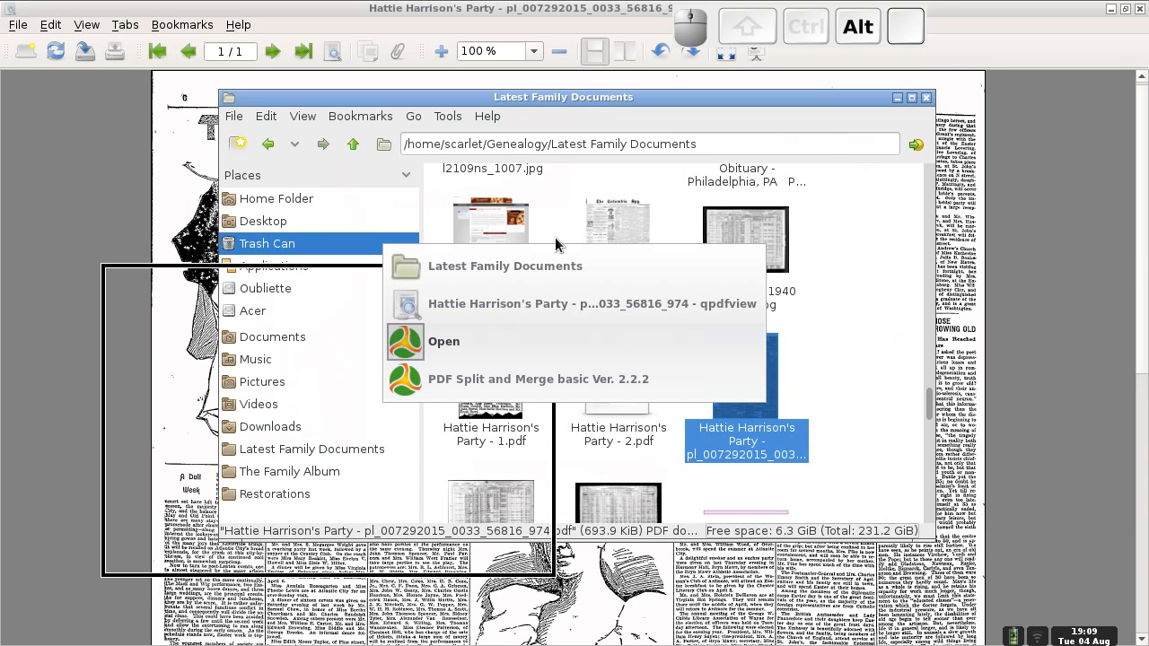
pyautogui.hotkey('alt', 'Tab')
pyautogui.press('Tab')
pyautogui.press('Tab')
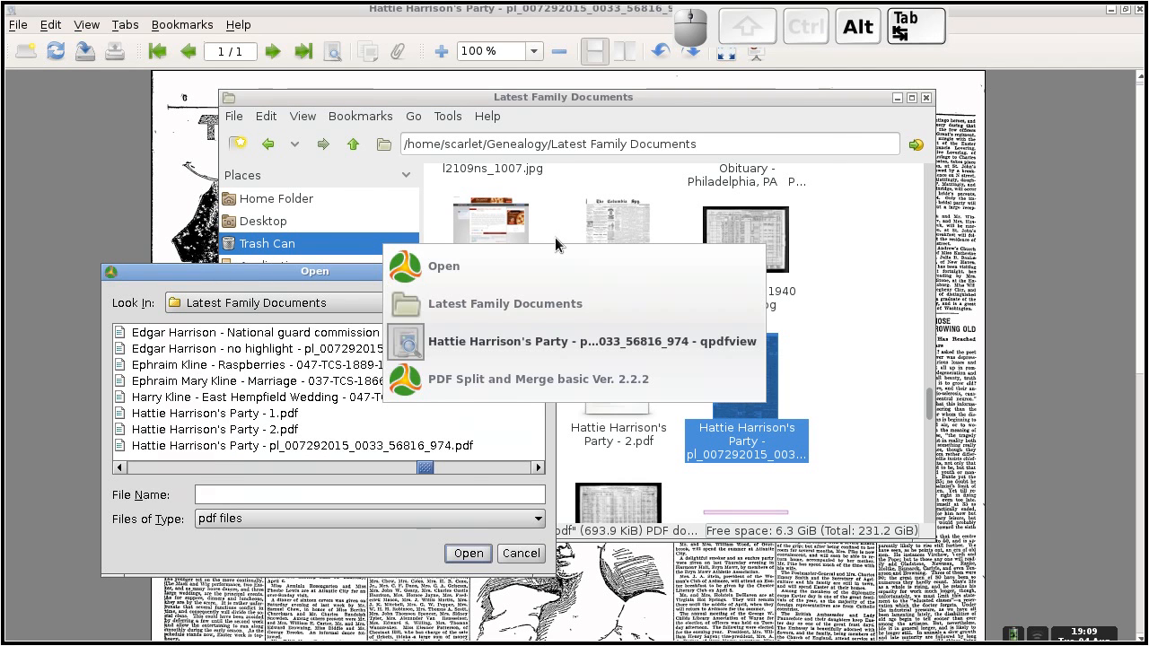
pyautogui.write('Th')
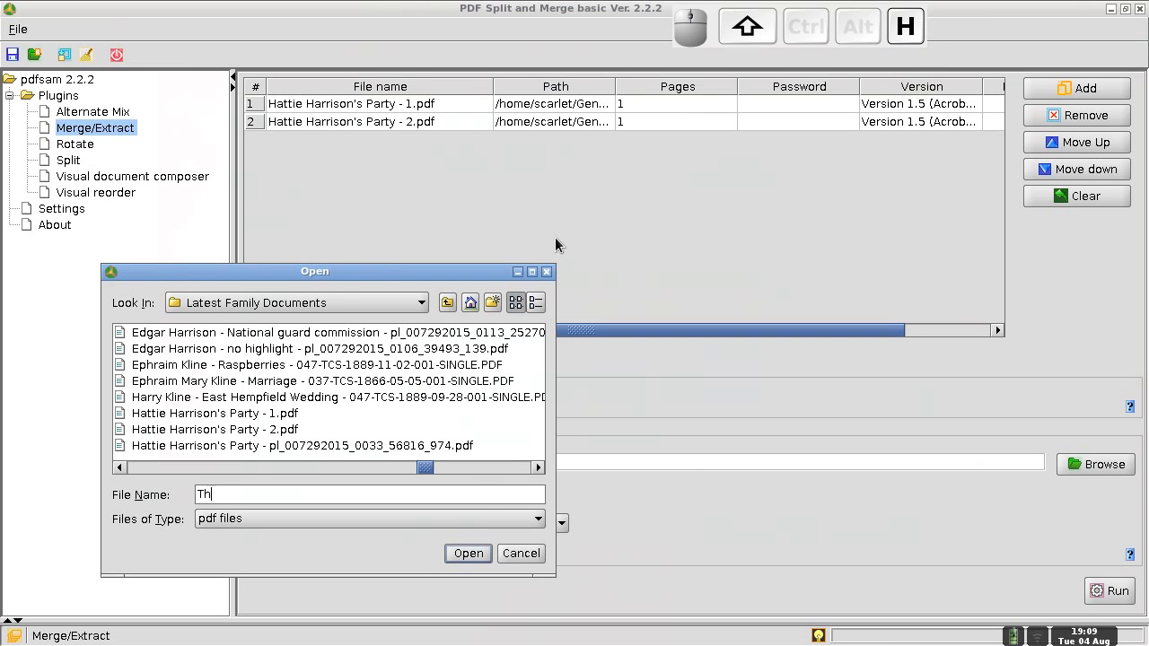
pyautogui.write('is Week In ')
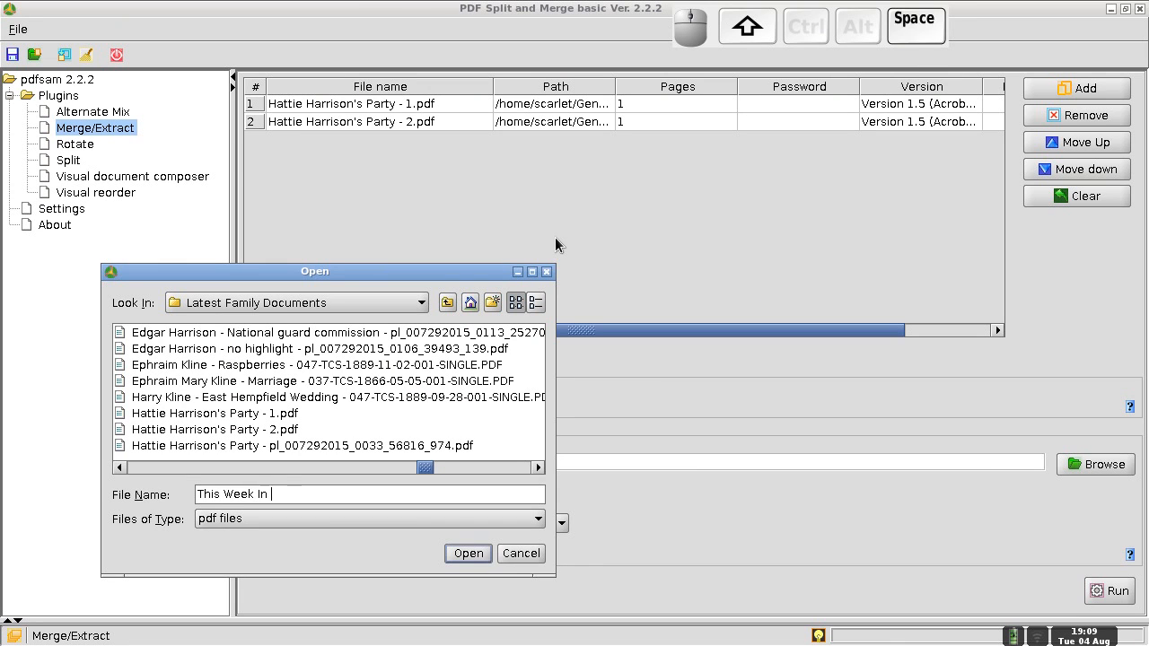
pyautogui.write('Society - Melange of')
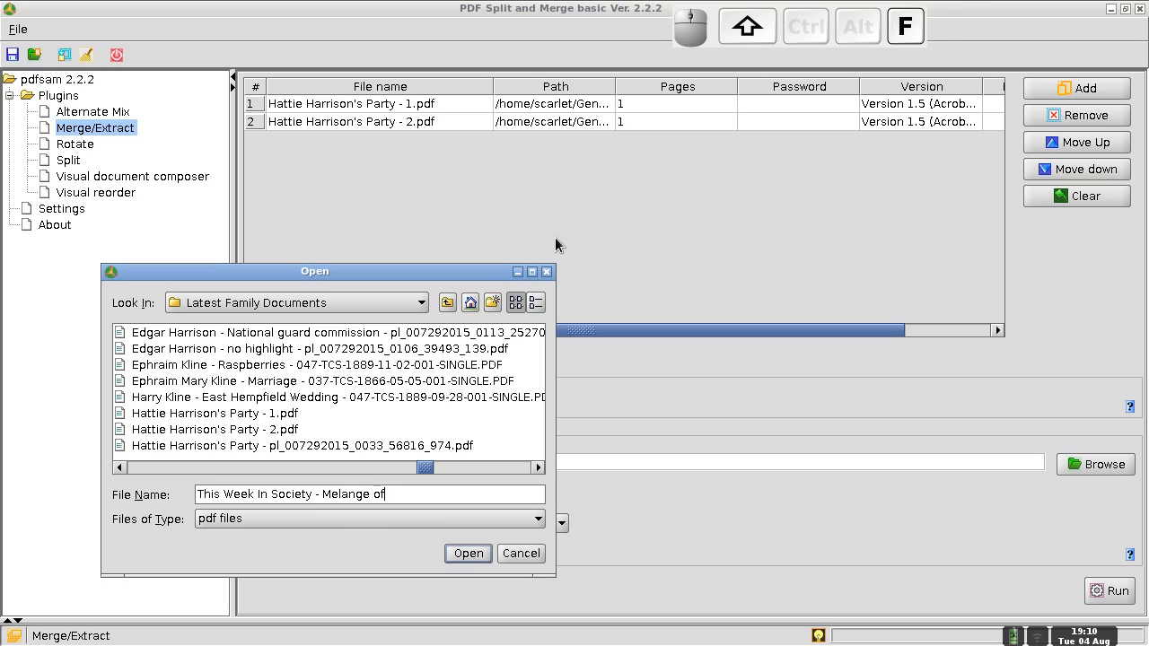
pyautogui.write(' Events - In')
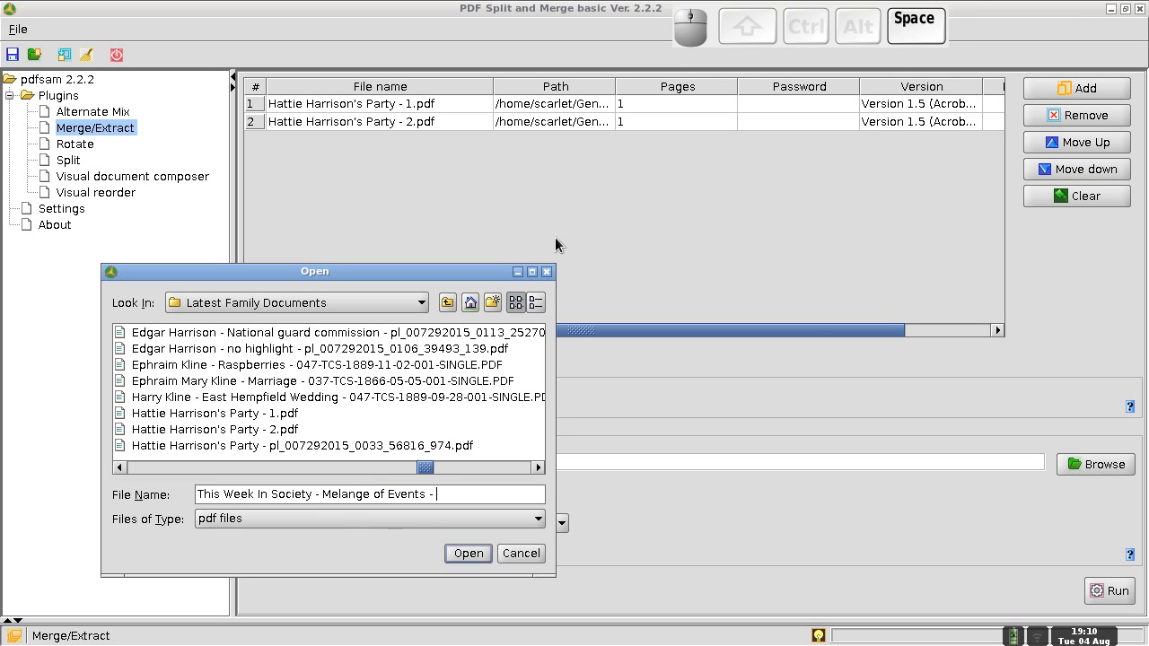
pyautogui.write('quirer -')
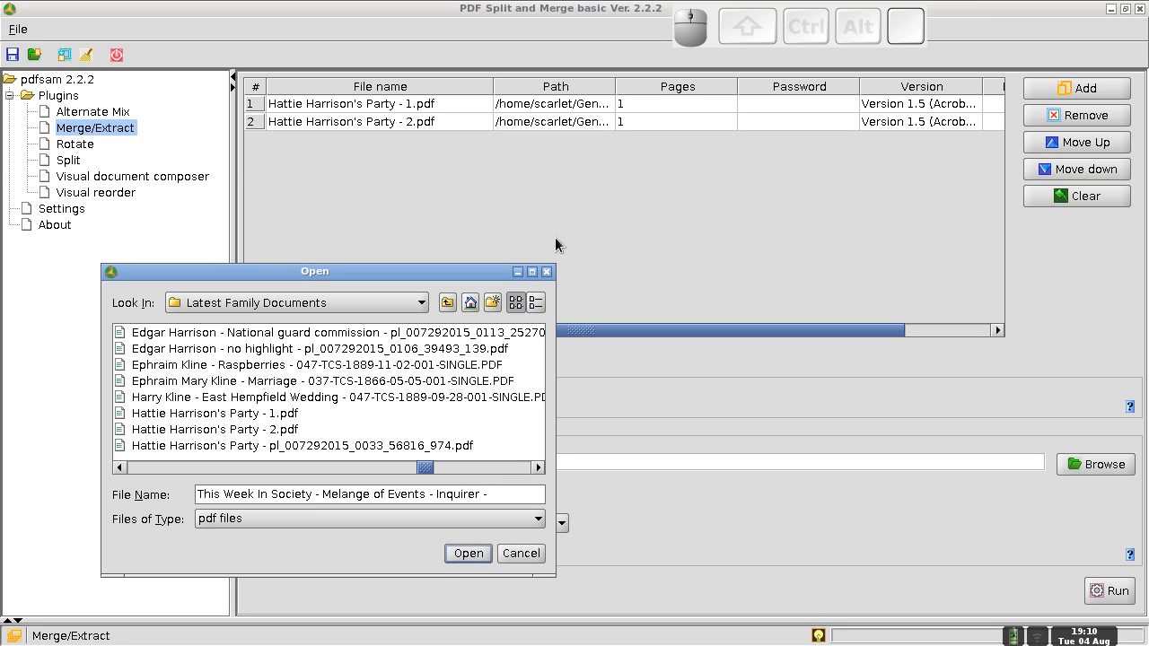
# Step: Complete the output file name with the newspaper's date, "2 April 1899.pdf", accept the destination and run the merge
pyautogui.hotkey('alt', 'Tab')
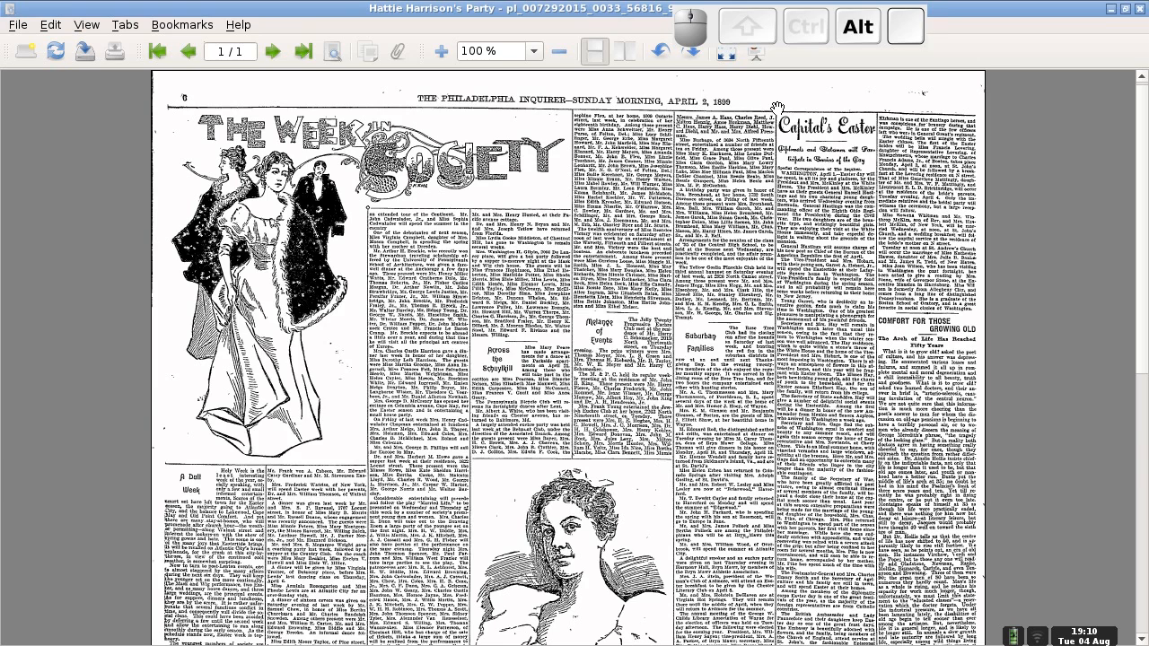
pyautogui.hotkey('alt', 'Tab')
pyautogui.write('2')
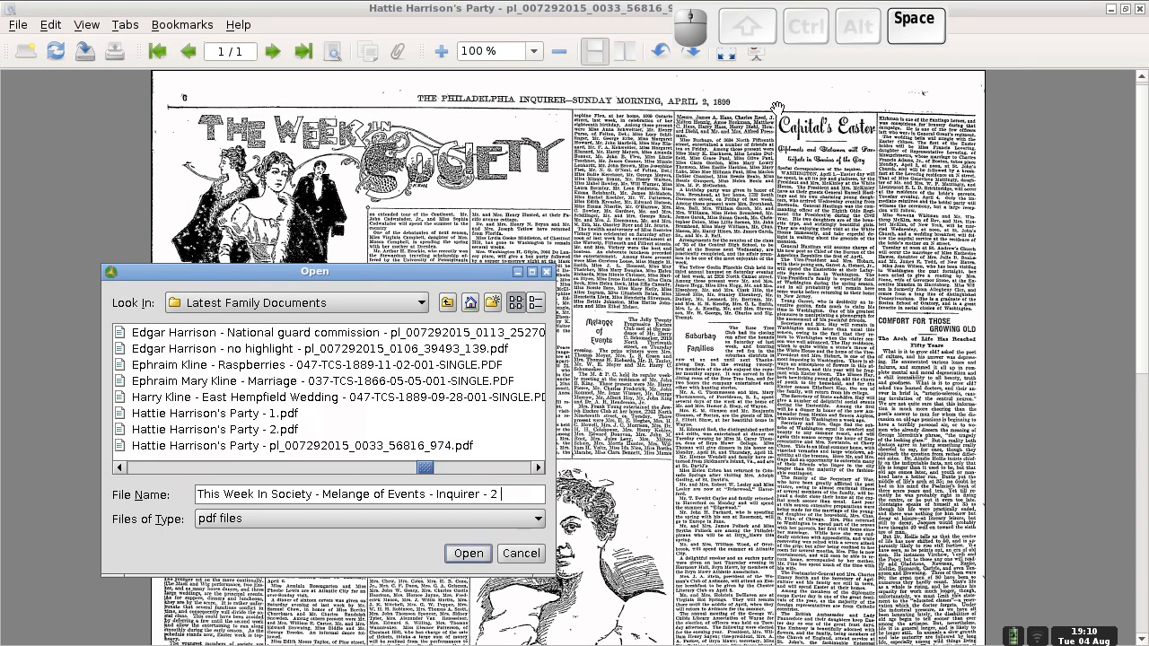
pyautogui.write(' April 1899')
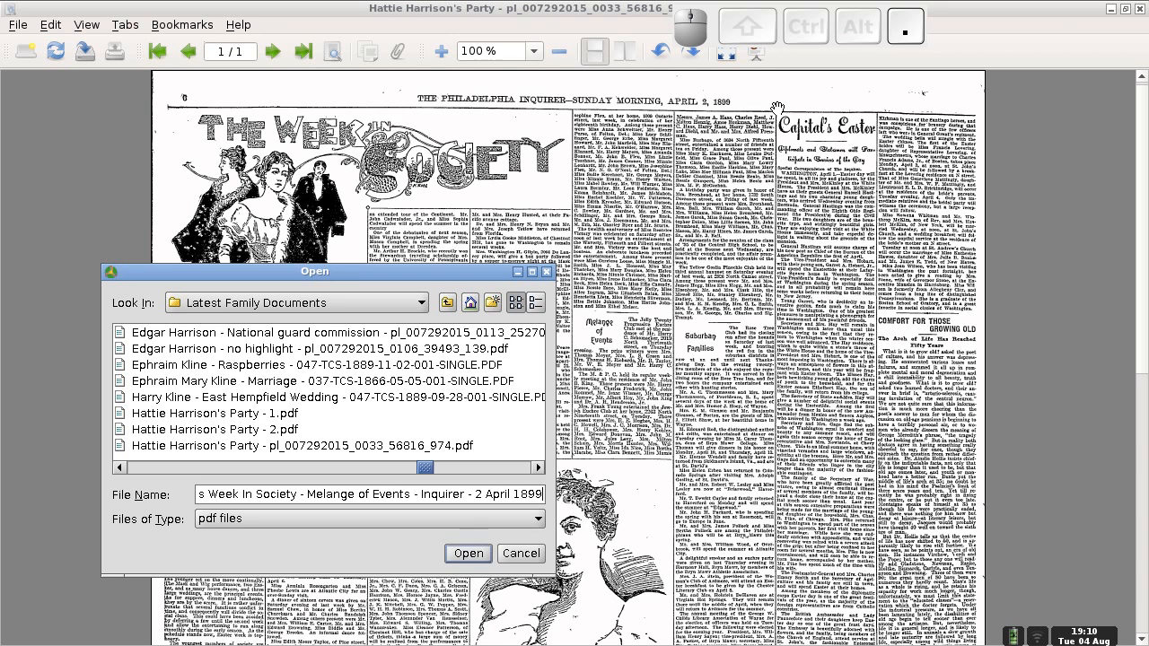
pyautogui.write('.pl')
pyautogui.write('df')
pyautogui.hotkey('alt', 'Tab')
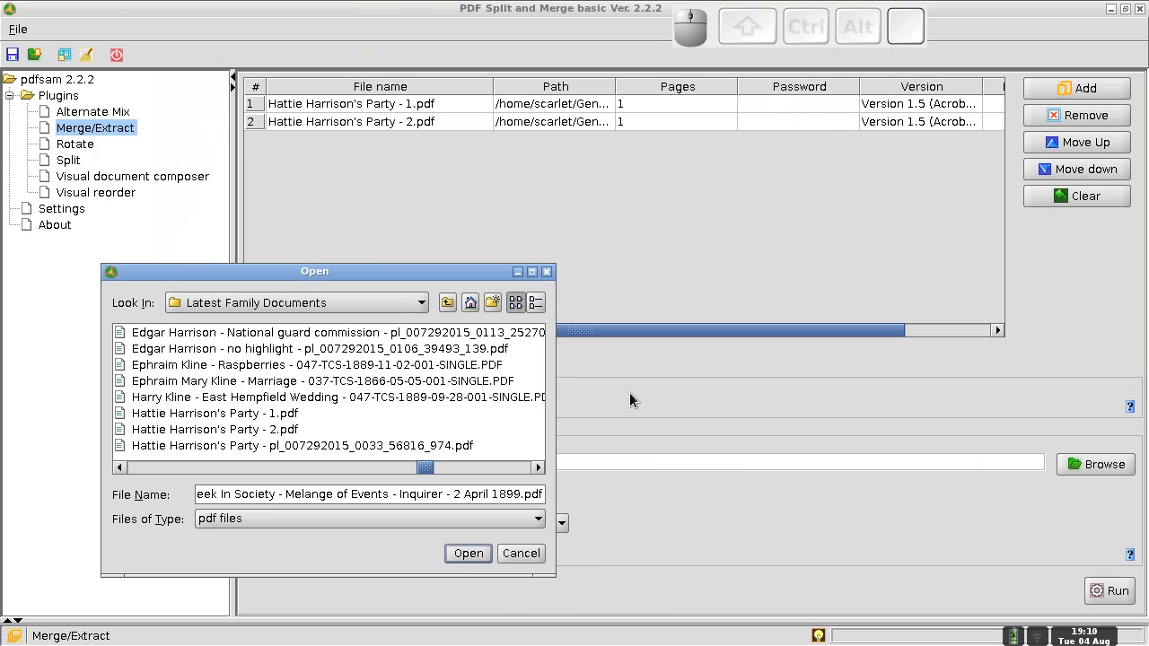
pyautogui.click(471, 554)
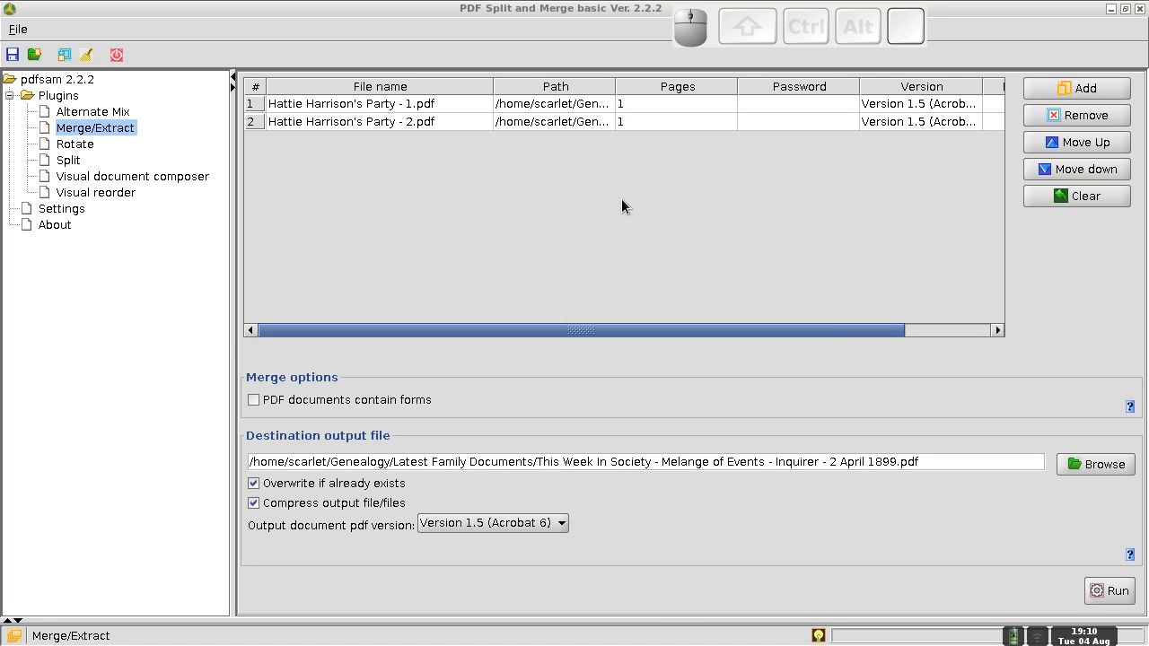
pyautogui.click(1112, 600)
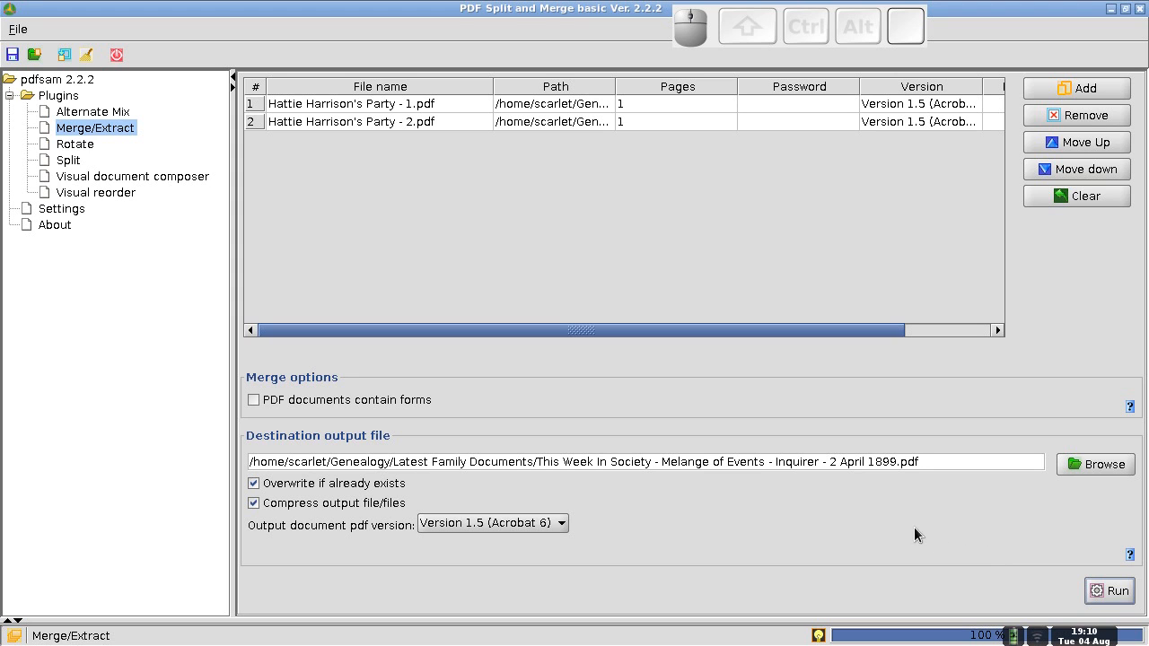
# Step: Open the merged PDF from Latest Family Documents in qpdfview, close the original page's tab and look over the merged document
pyautogui.hotkey('alt', 'Tab')
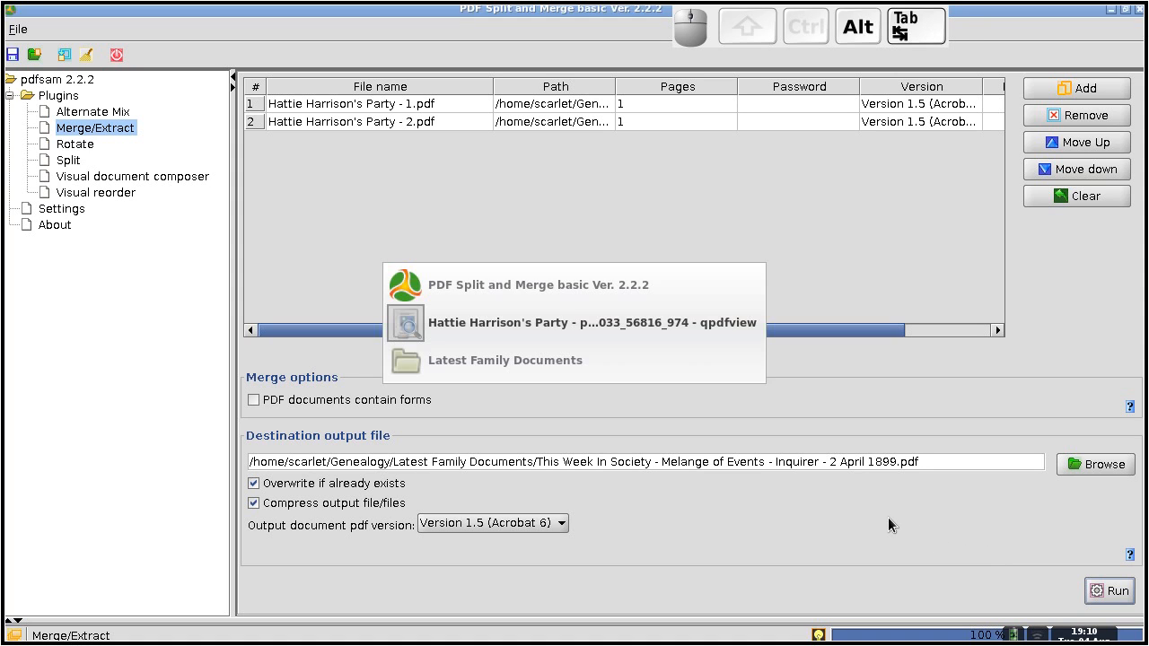
pyautogui.hotkey('alt', 'Tab')
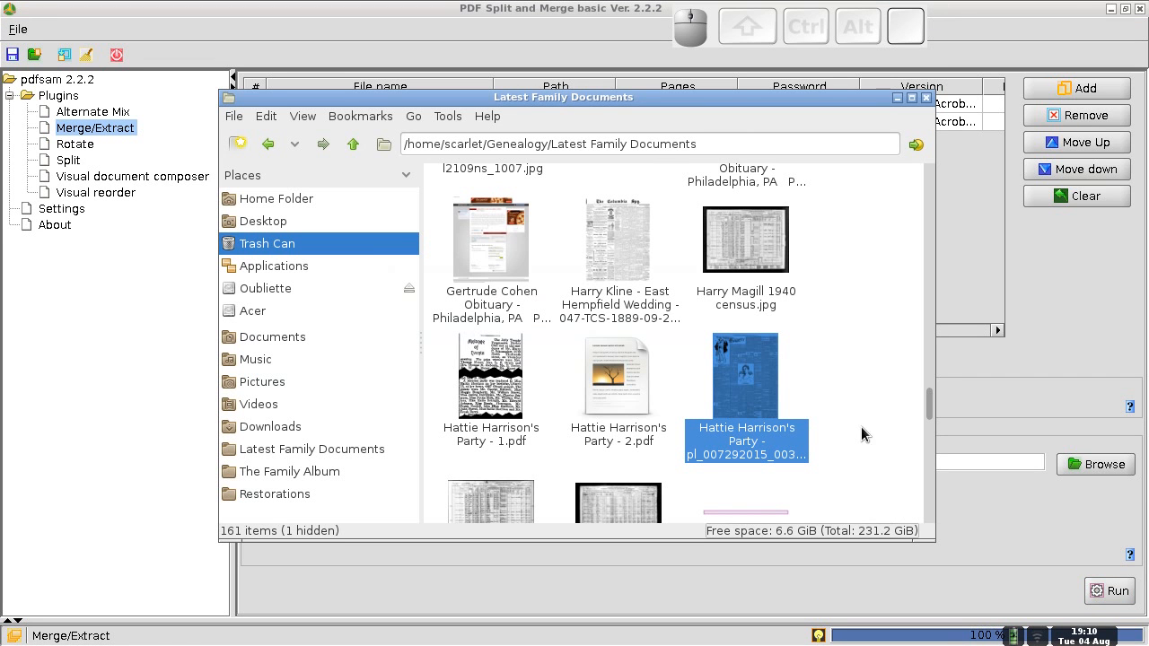
pyautogui.moveTo(927, 406); pyautogui.dragTo(932, 503)
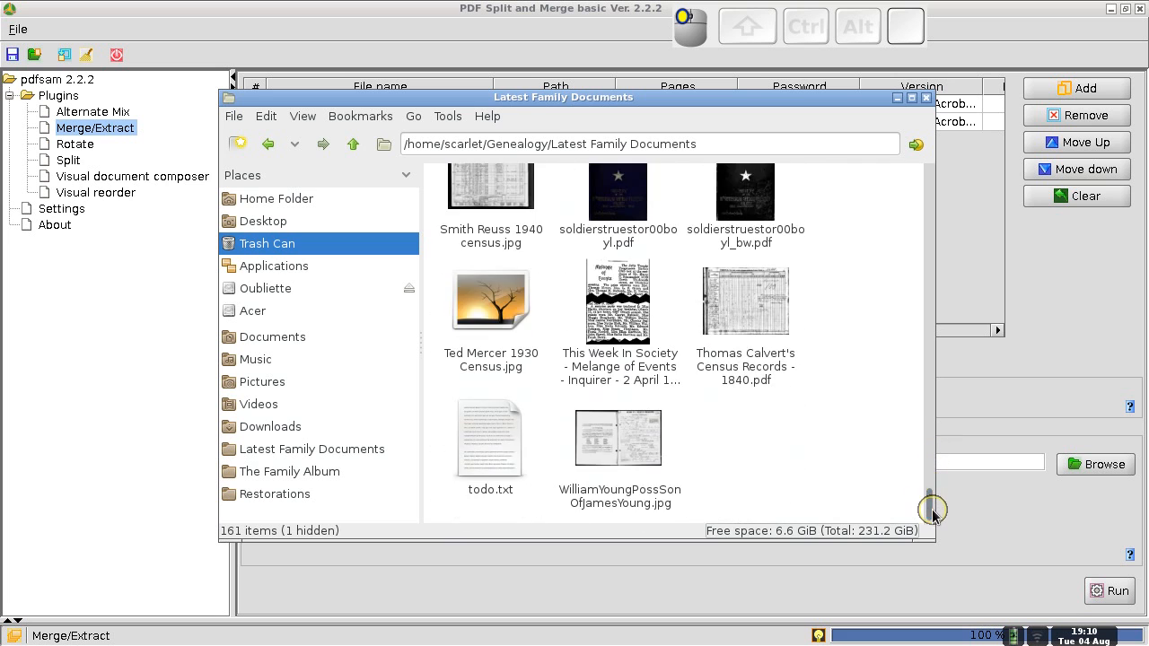
pyautogui.click(628, 334)
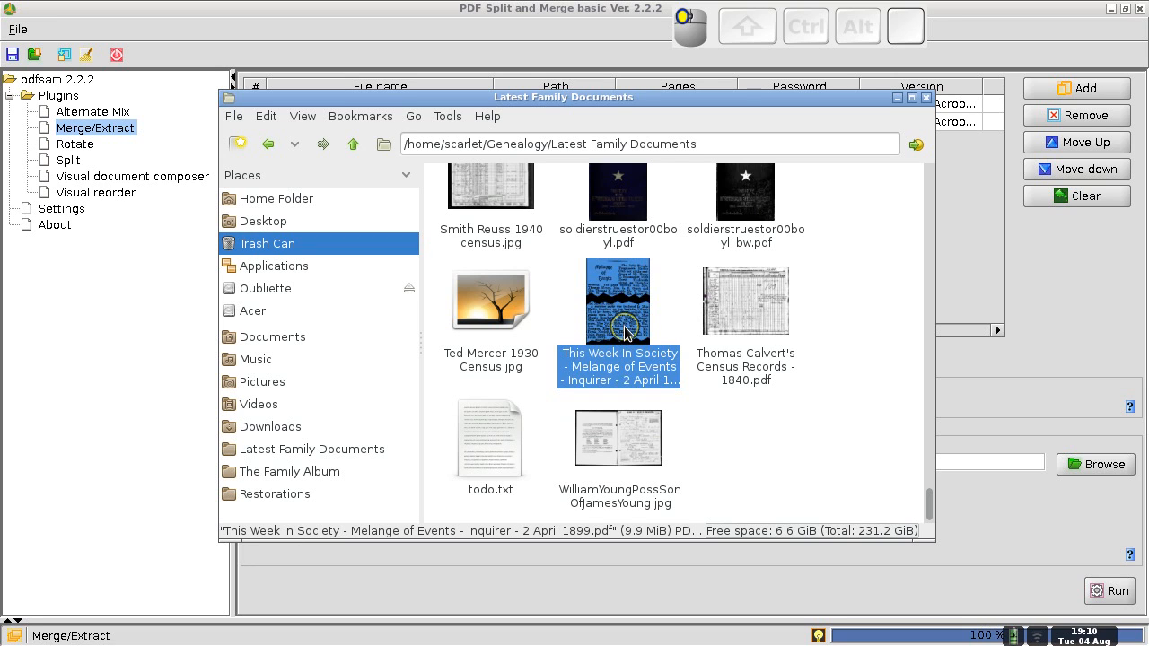
pyautogui.rightClick(627, 332)
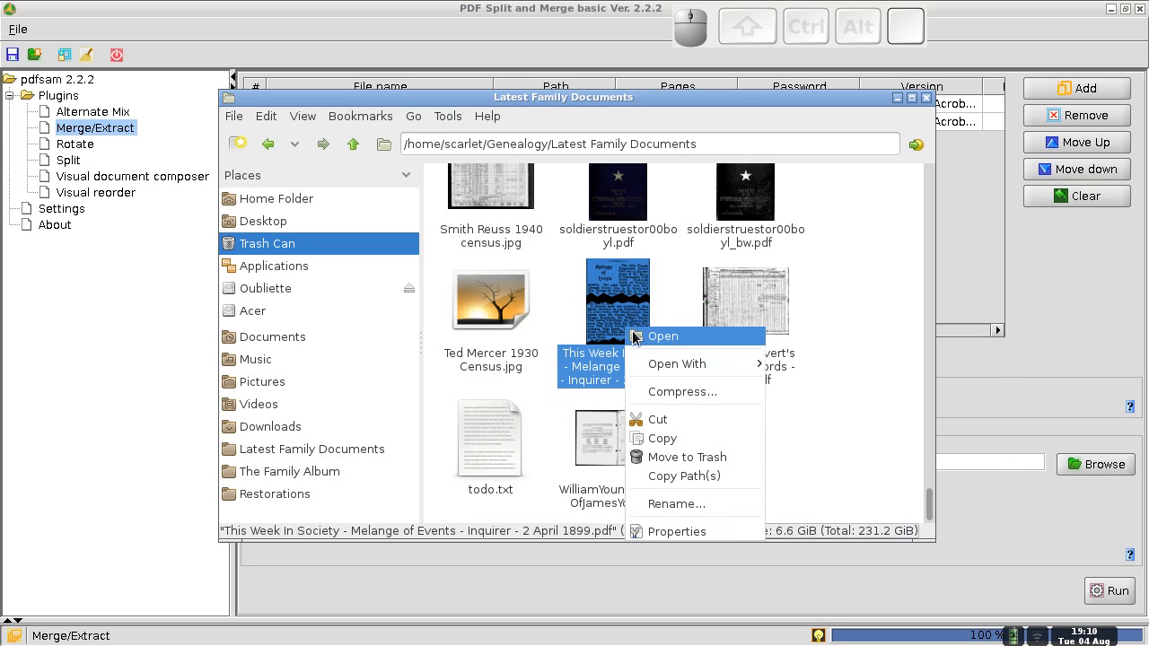
pyautogui.moveTo(658, 370)
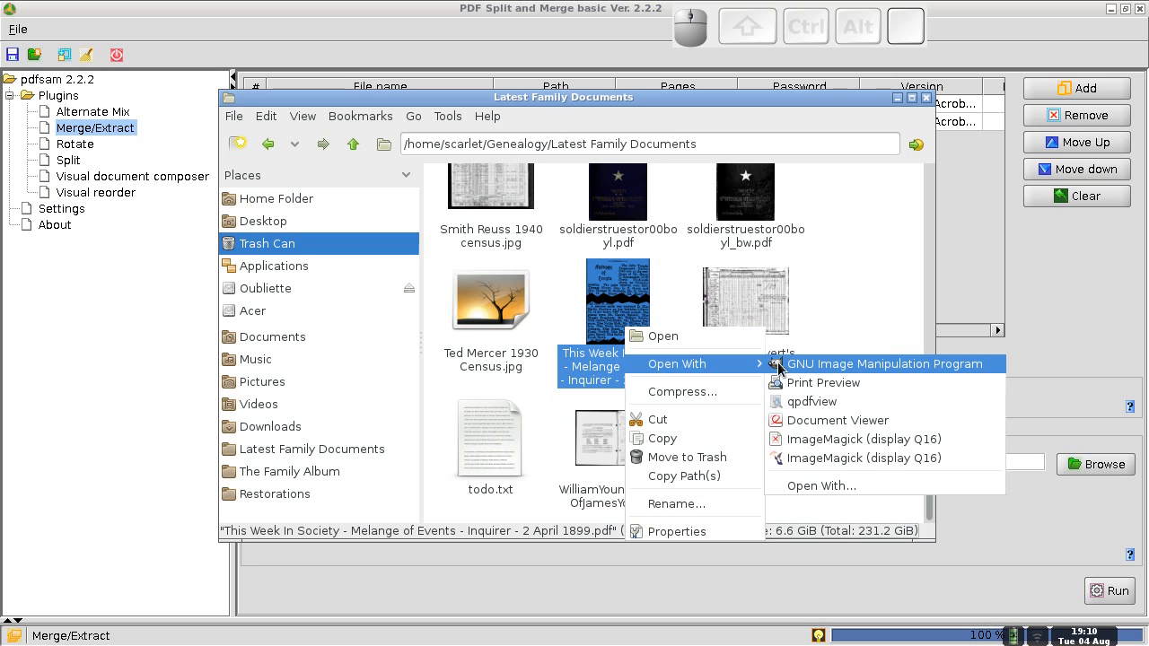
pyautogui.click(811, 402)
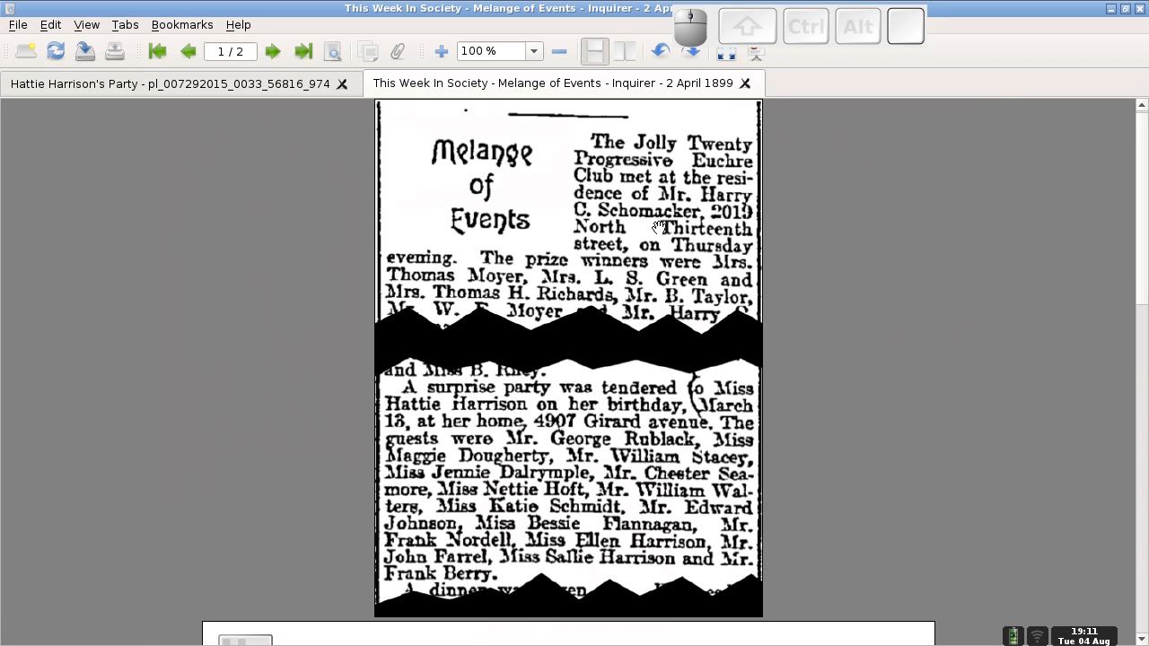
pyautogui.click(341, 83)
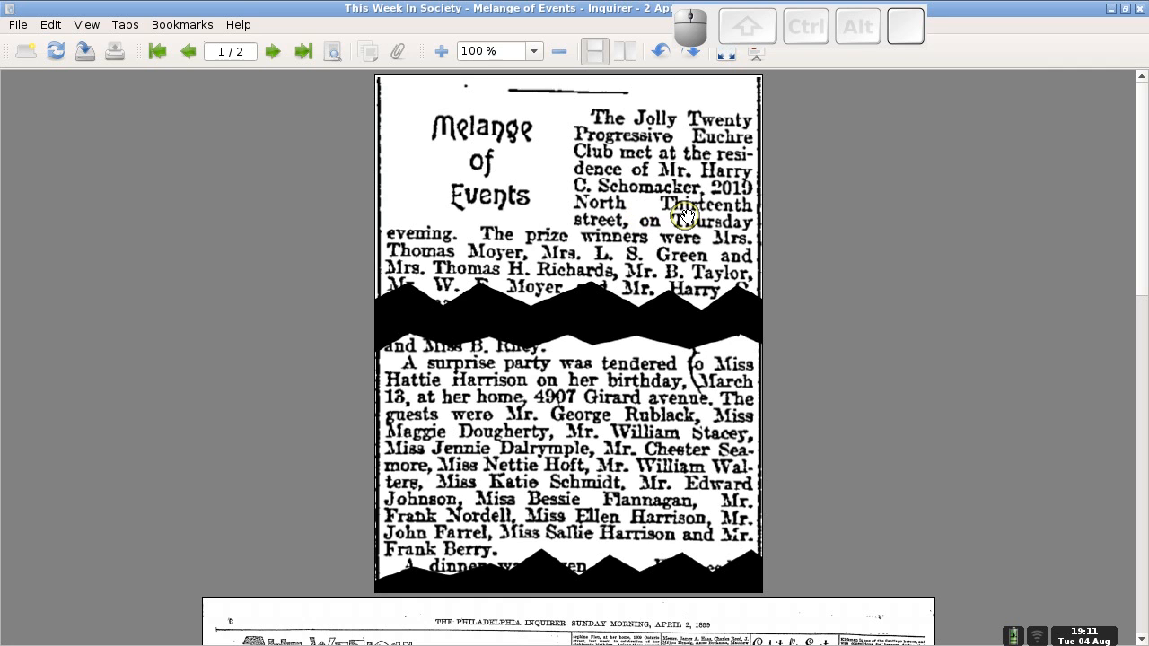
pyautogui.moveTo(1141, 235); pyautogui.dragTo(1131, 208)
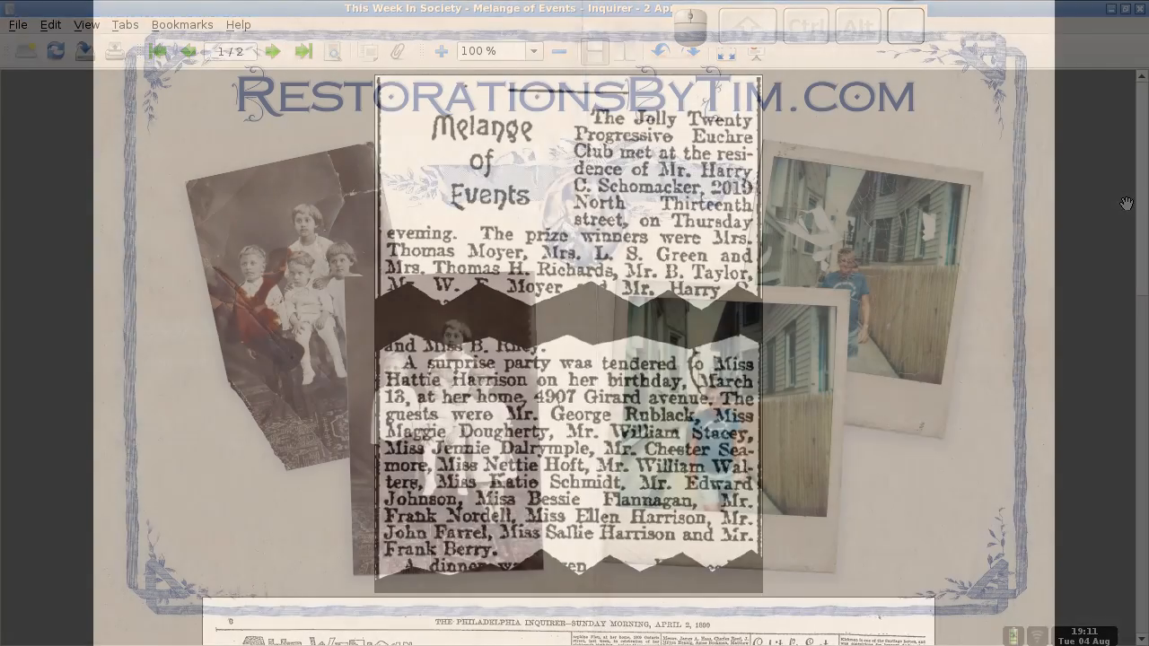